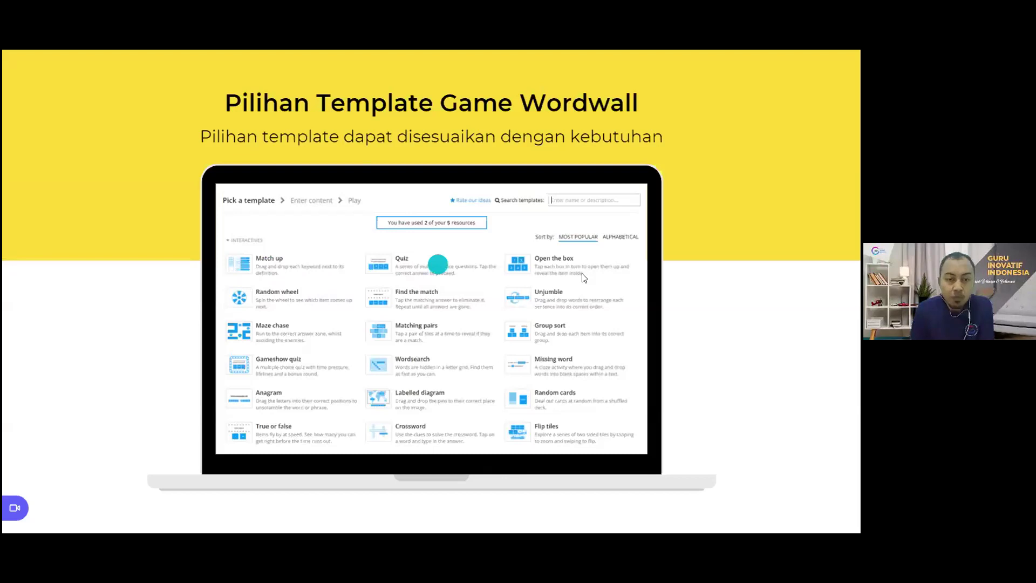
{"action": "left_click", "coordinate": [290, 309]}
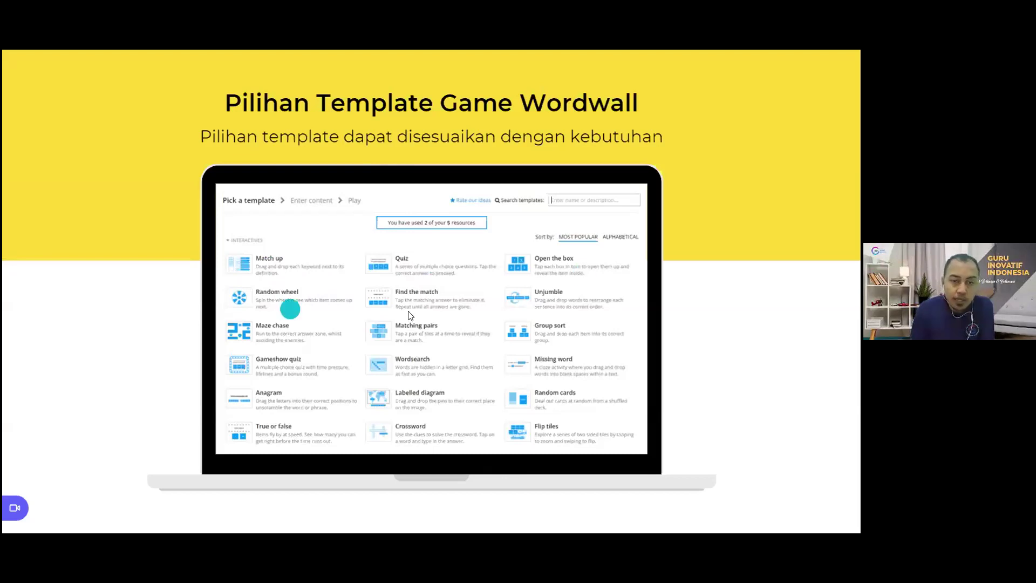
{"action": "left_click", "coordinate": [424, 312]}
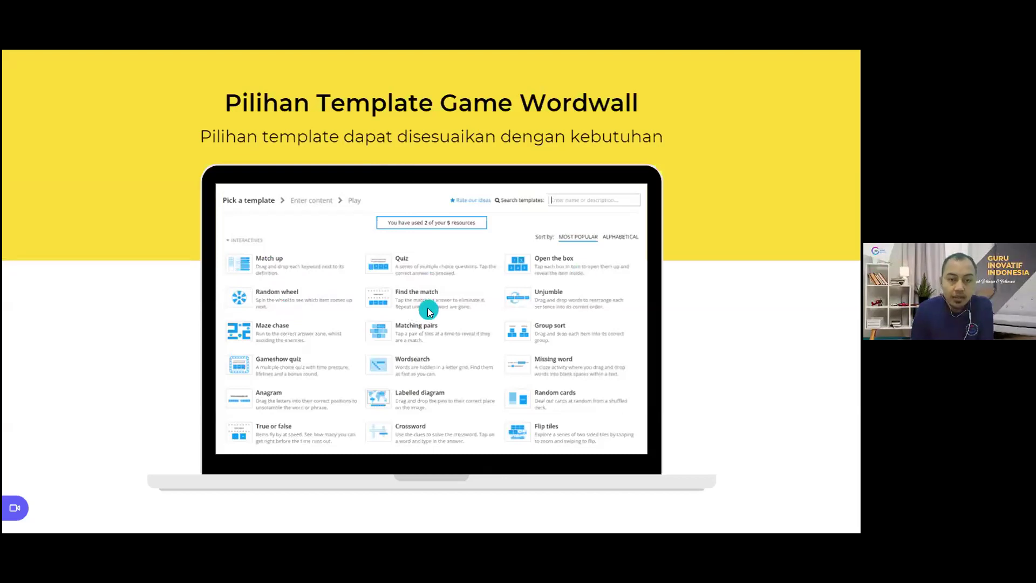
{"action": "left_click", "coordinate": [522, 312]}
{"action": "left_click", "coordinate": [581, 310]}
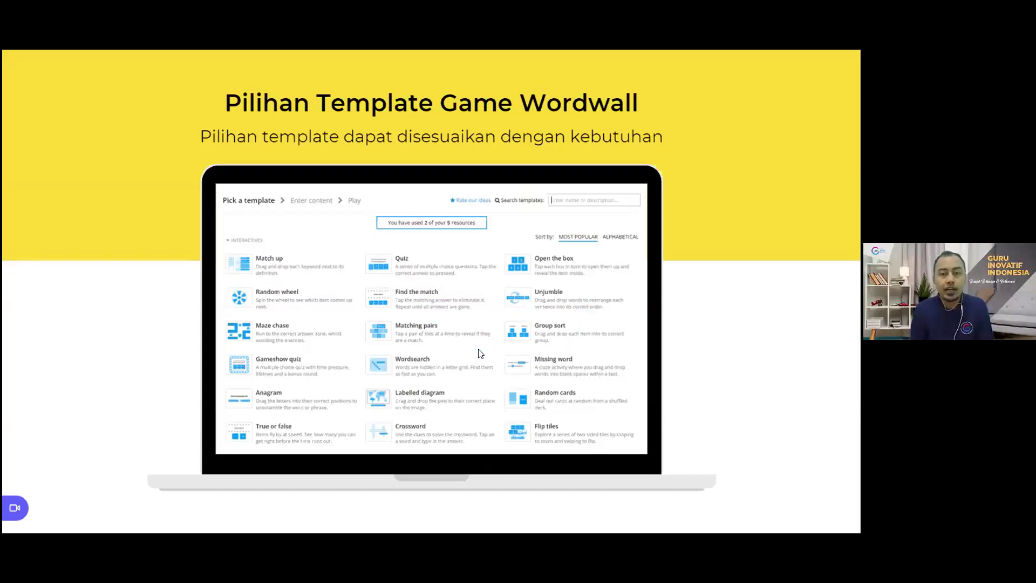
{"action": "left_click", "coordinate": [510, 301]}
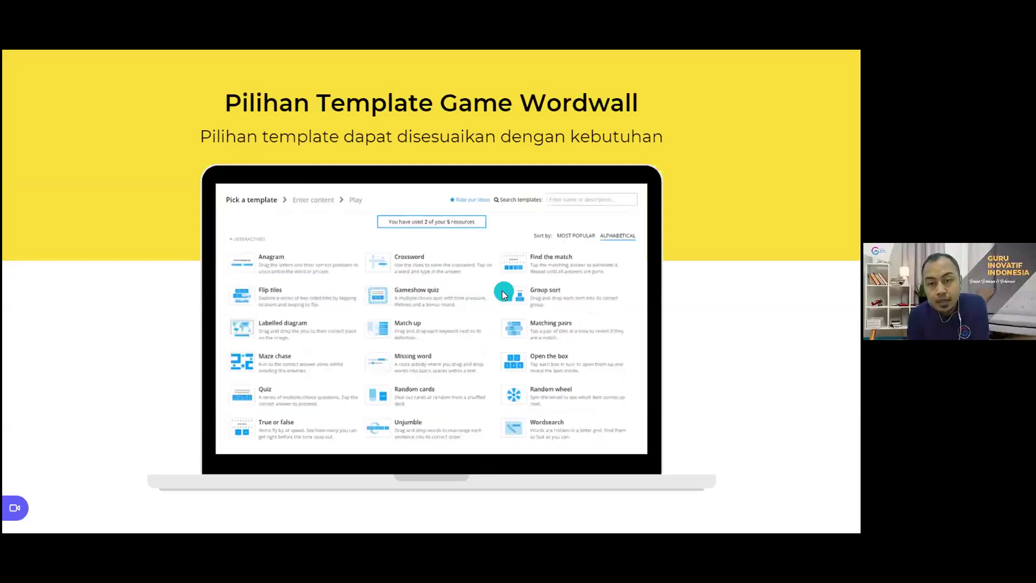
{"action": "left_click", "coordinate": [531, 356]}
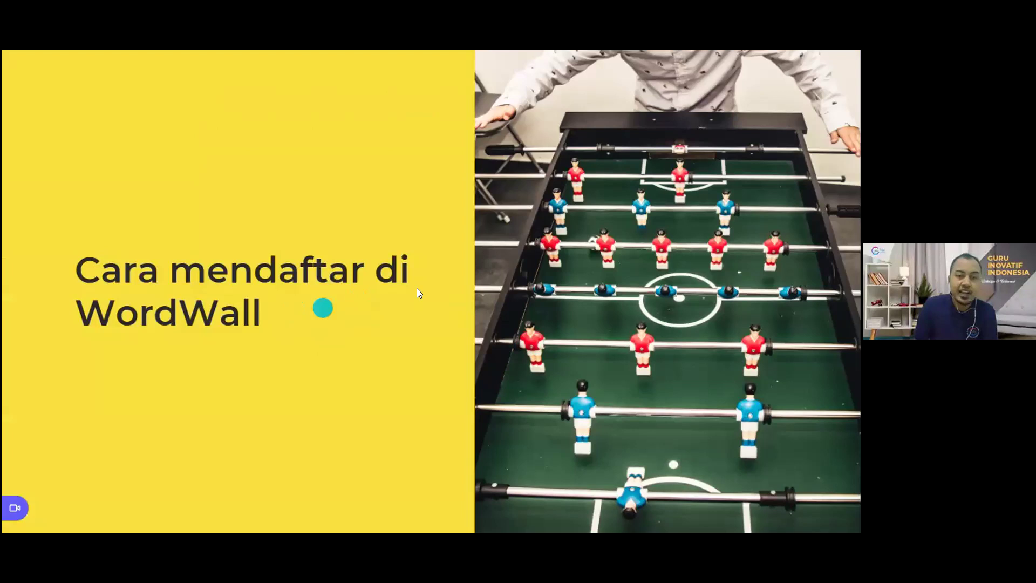
{"action": "left_click", "coordinate": [340, 331]}
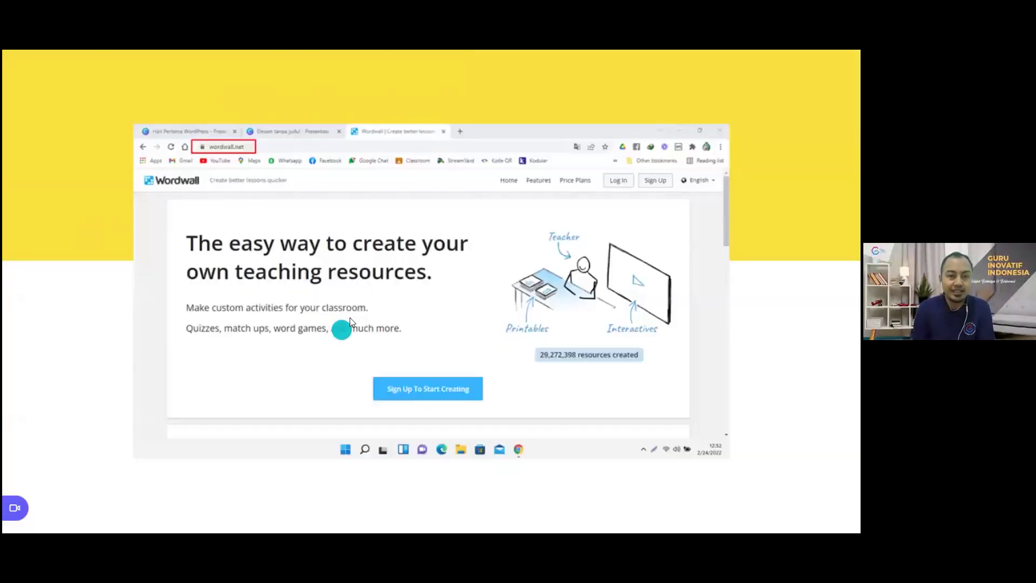
{"action": "left_click", "coordinate": [372, 212]}
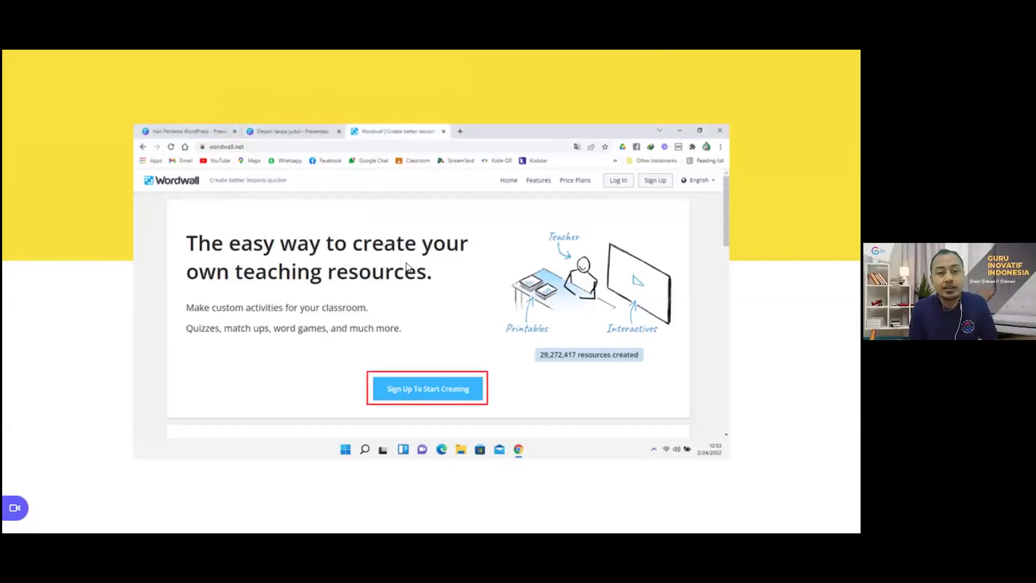
{"action": "left_click", "coordinate": [453, 323]}
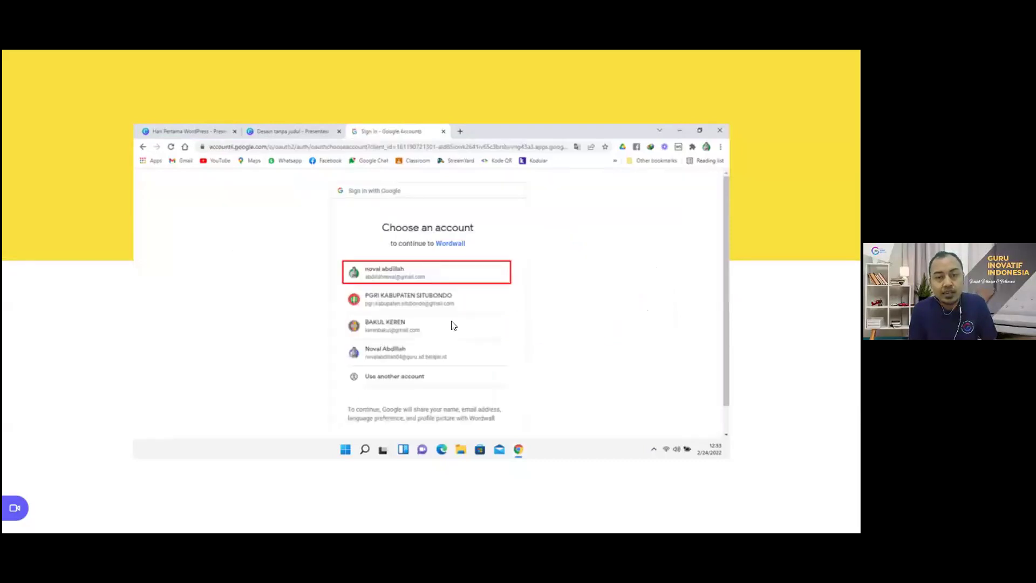
{"action": "key", "text": "Right"}
{"action": "key", "text": "Right"}
{"action": "key", "text": "Right"}
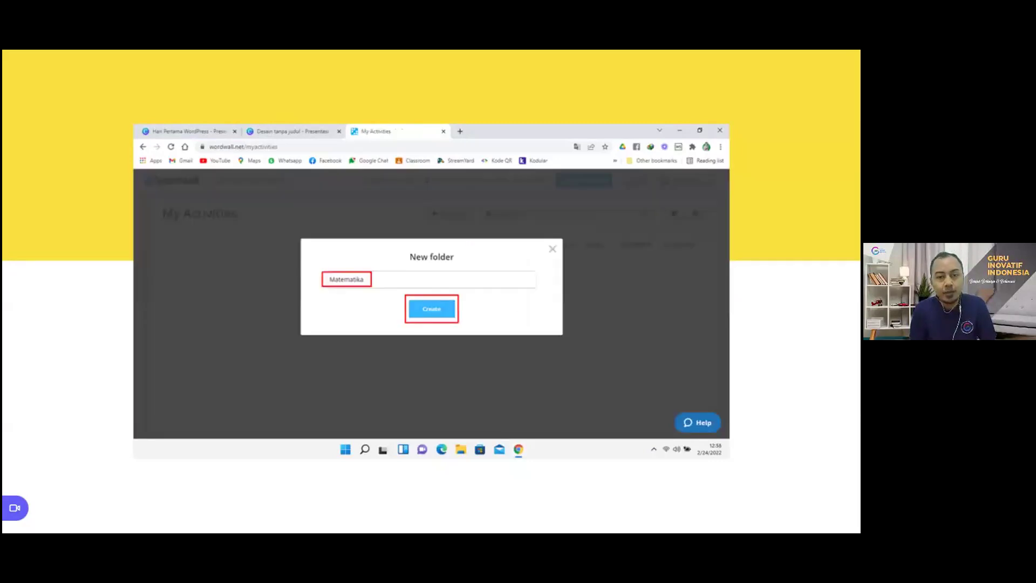
{"action": "key", "text": "Right"}
{"action": "key", "text": "Right"}
{"action": "key", "text": "Right"}
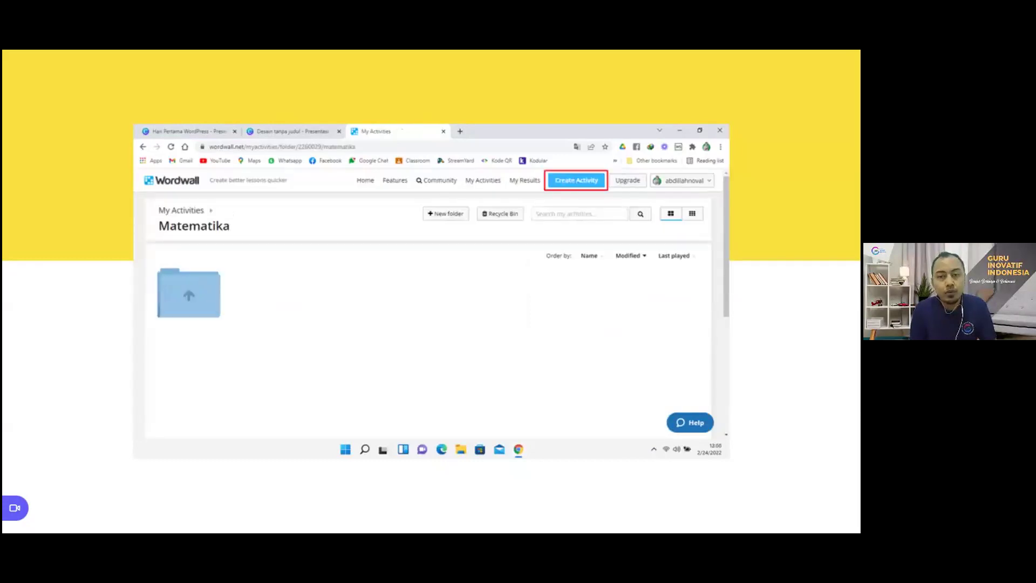
{"action": "key", "text": "Right"}
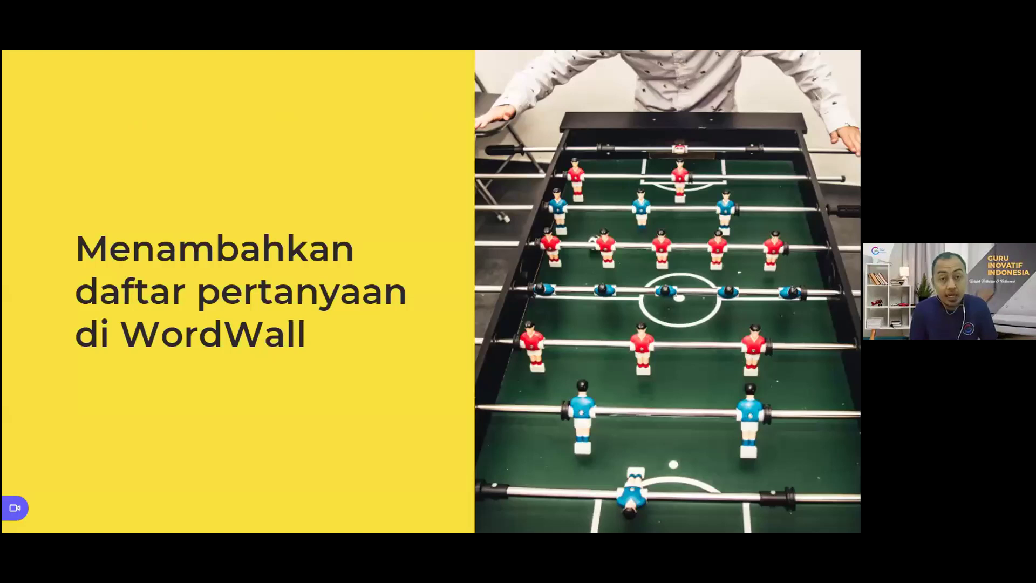
- Exit the slideshow and try to reach the Wordwall site at wordwall.com in a new browser tab
{"action": "key", "text": "Escape"}
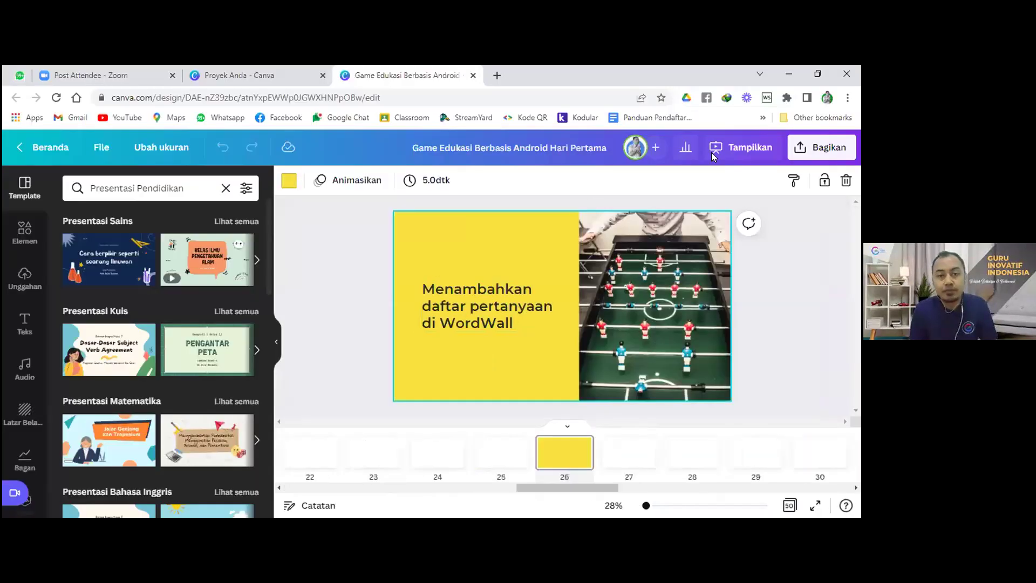
{"action": "left_click", "coordinate": [497, 73]}
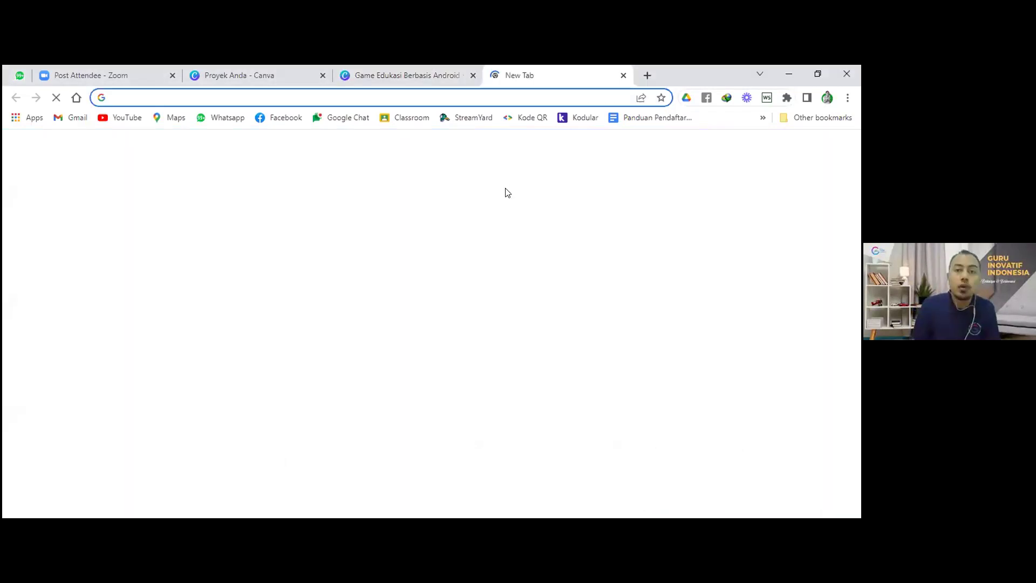
{"action": "left_click", "coordinate": [335, 106]}
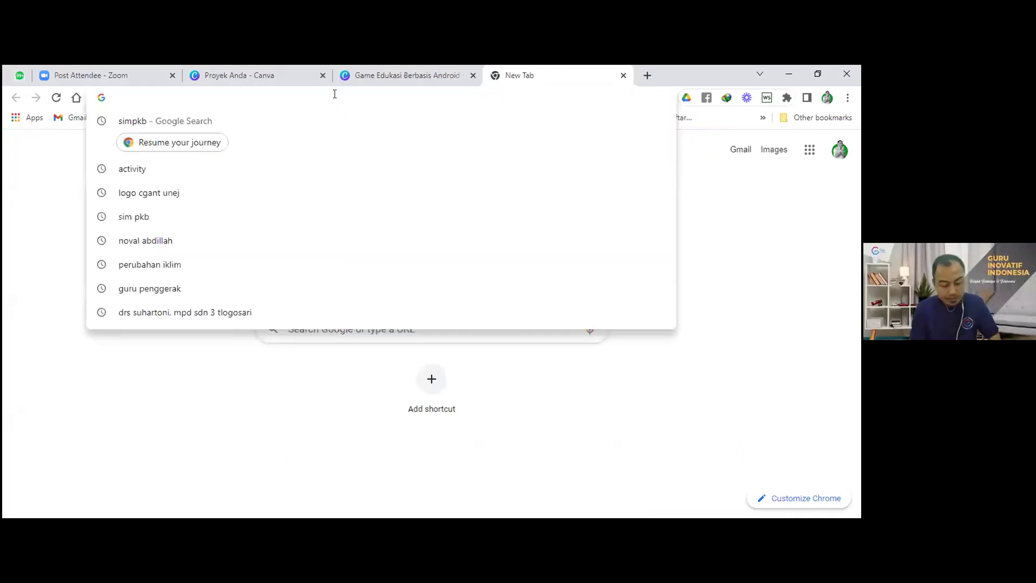
{"action": "type", "text": "word"}
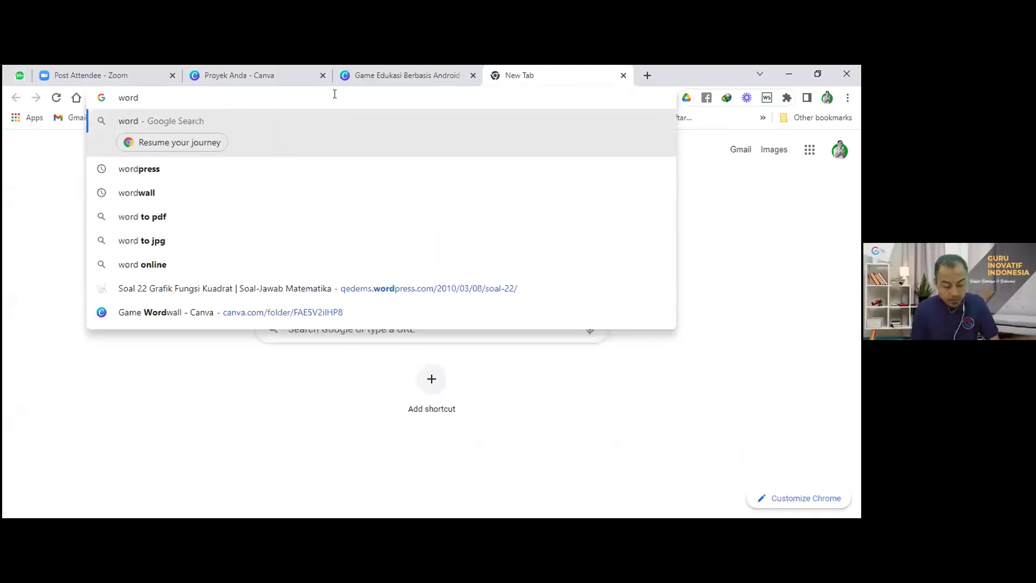
{"action": "type", "text": "wall"}
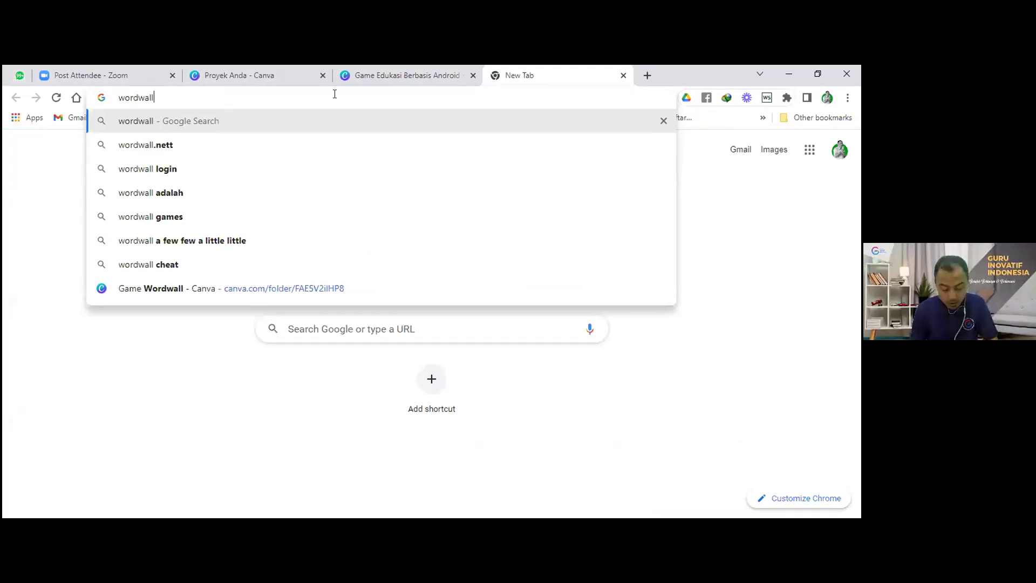
{"action": "type", "text": ".co"}
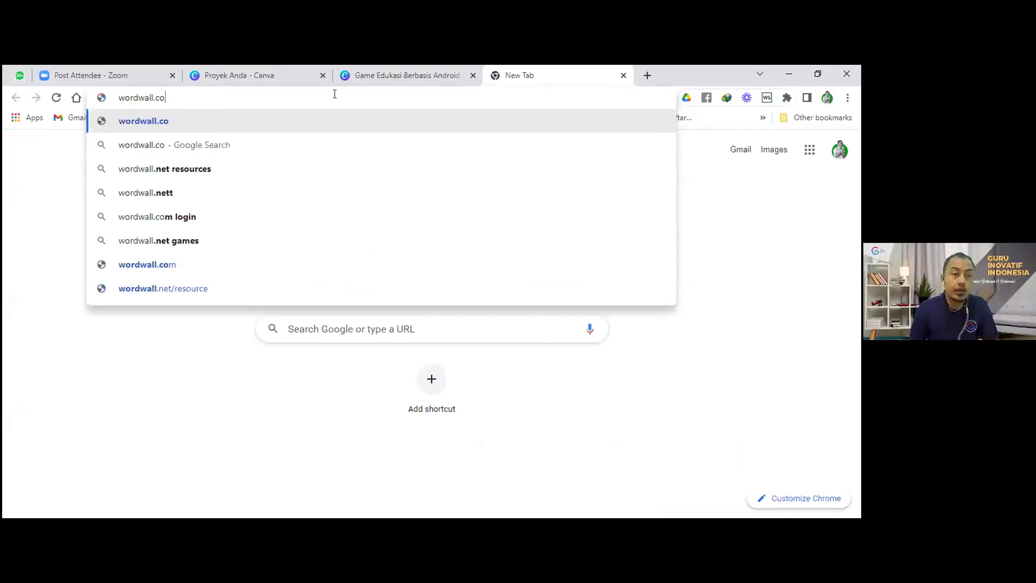
{"action": "type", "text": "m"}
{"action": "key", "text": "Return"}
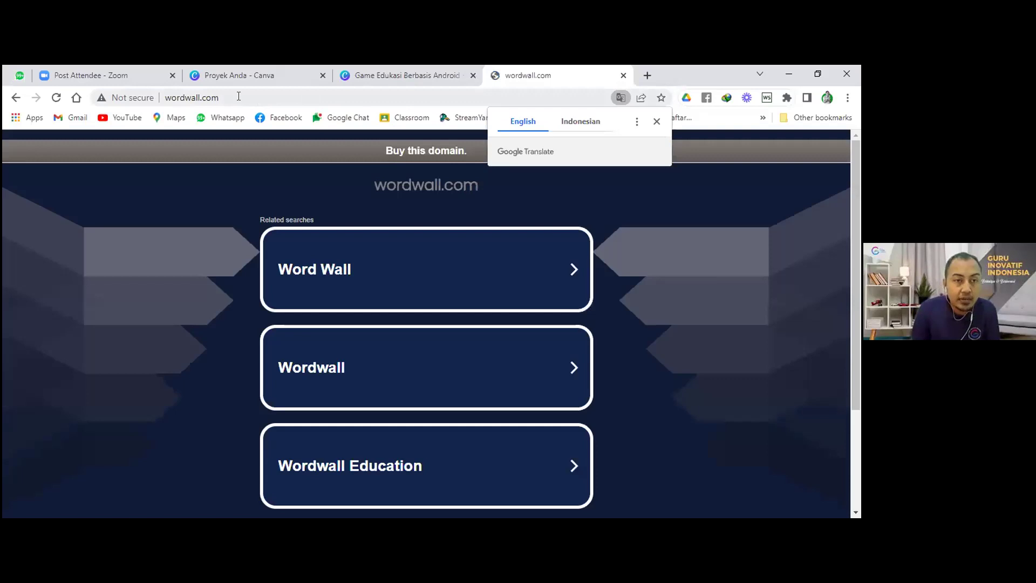
- Search Google for "wordwall" and open the official wordwall.net site from the results
{"action": "left_click", "coordinate": [239, 96]}
{"action": "left_click", "coordinate": [238, 96]}
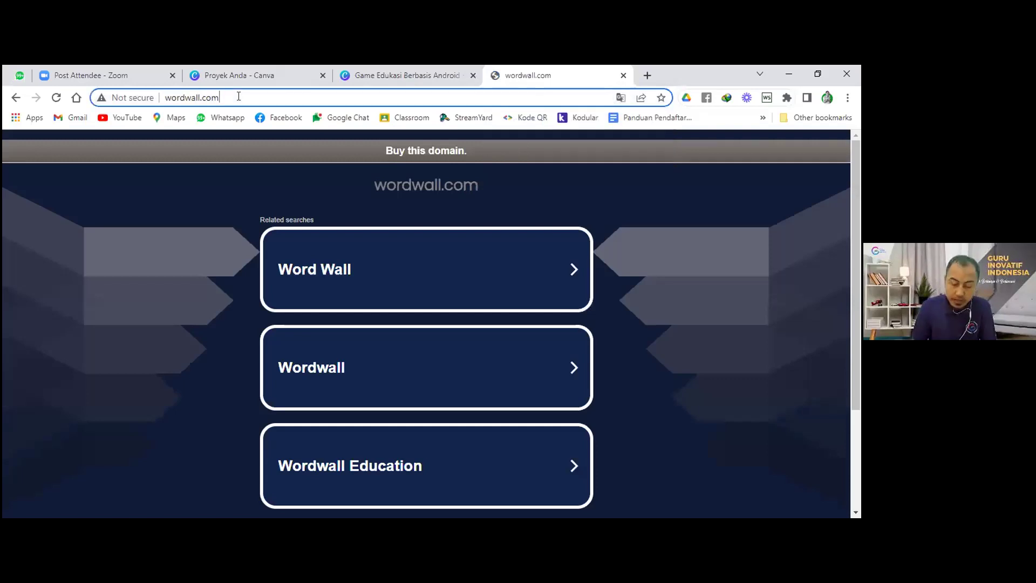
{"action": "key", "text": "BackSpace"}
{"action": "key", "text": "BackSpace"}
{"action": "key", "text": "BackSpace"}
{"action": "key", "text": "BackSpace"}
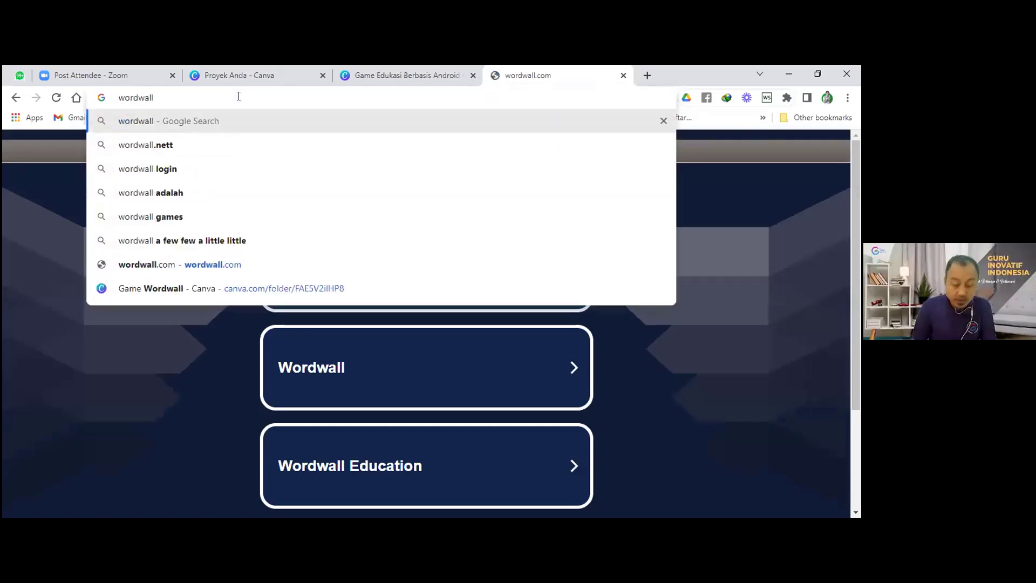
{"action": "key", "text": "Return"}
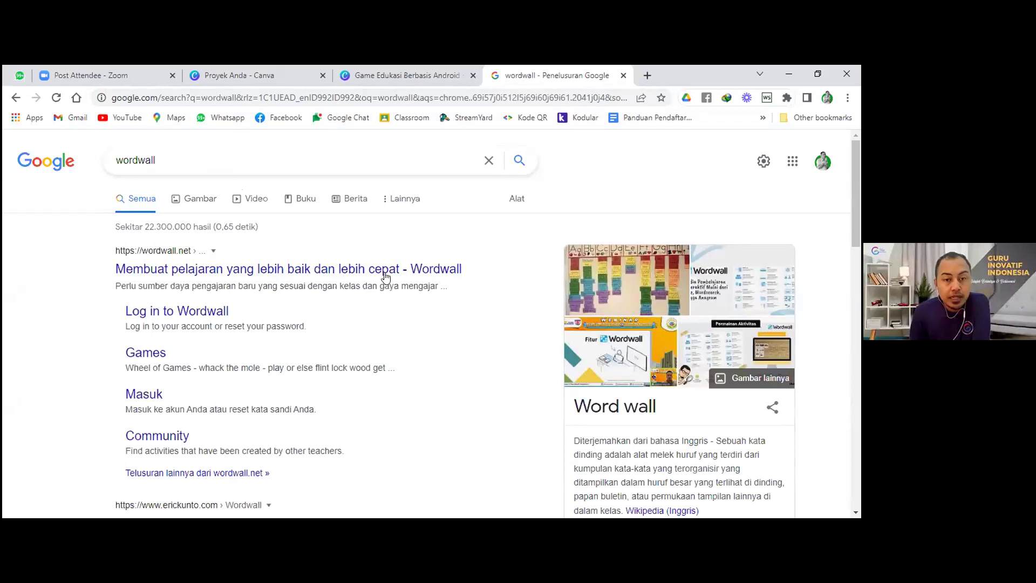
{"action": "left_click", "coordinate": [325, 274]}
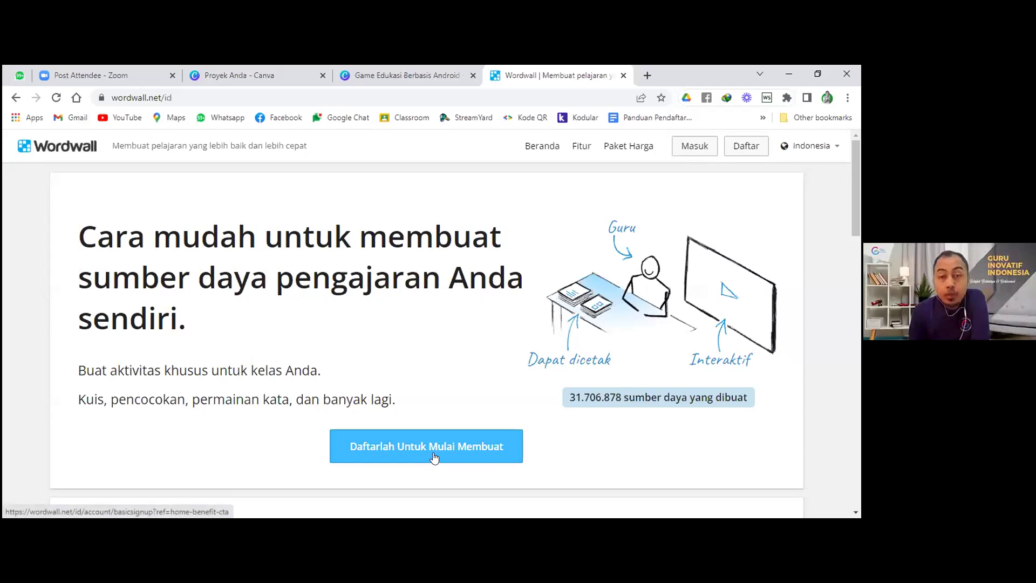
- Start registering for a Wordwall Basic account and choose to sign in with Google
{"action": "left_click", "coordinate": [452, 453]}
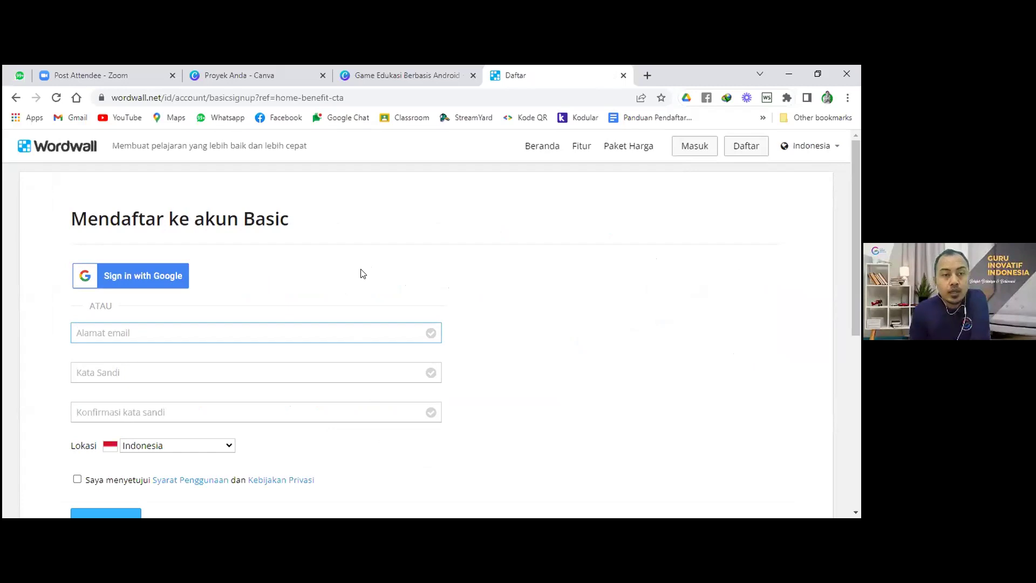
{"action": "scroll", "coordinate": [362, 274], "scroll_direction": "down", "scroll_amount": 1}
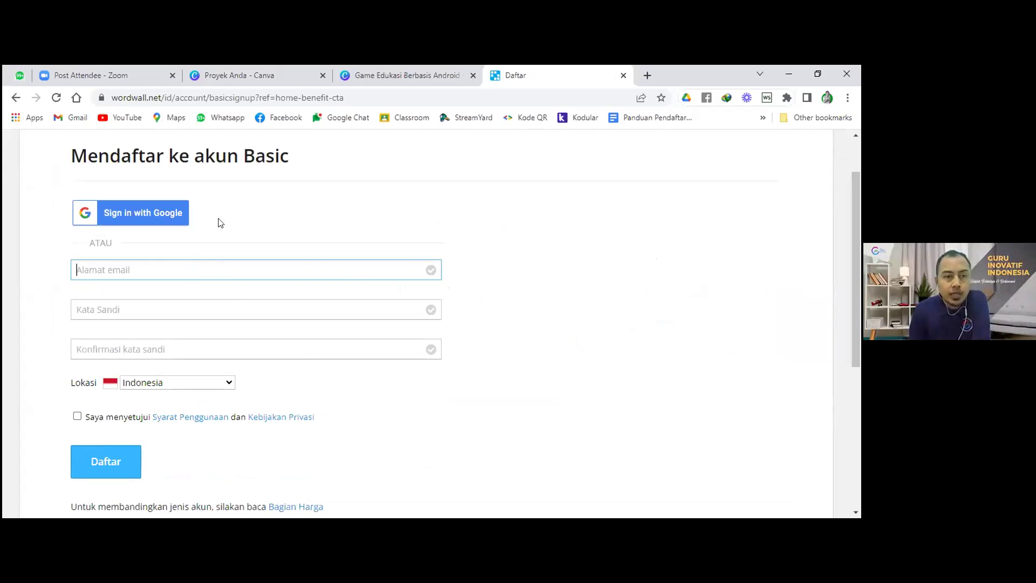
{"action": "scroll", "coordinate": [222, 226], "scroll_direction": "up", "scroll_amount": 1}
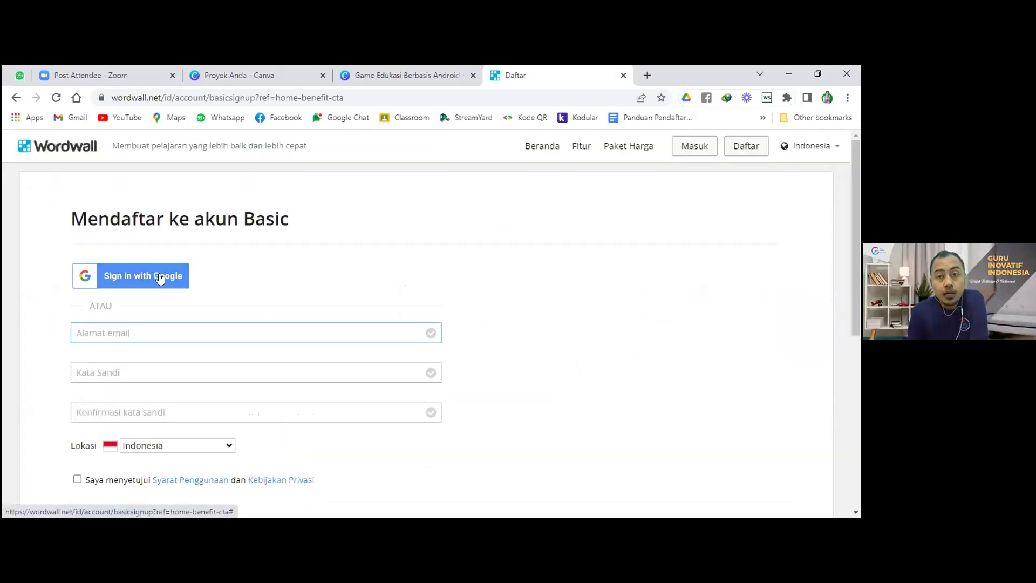
{"action": "left_click", "coordinate": [143, 275]}
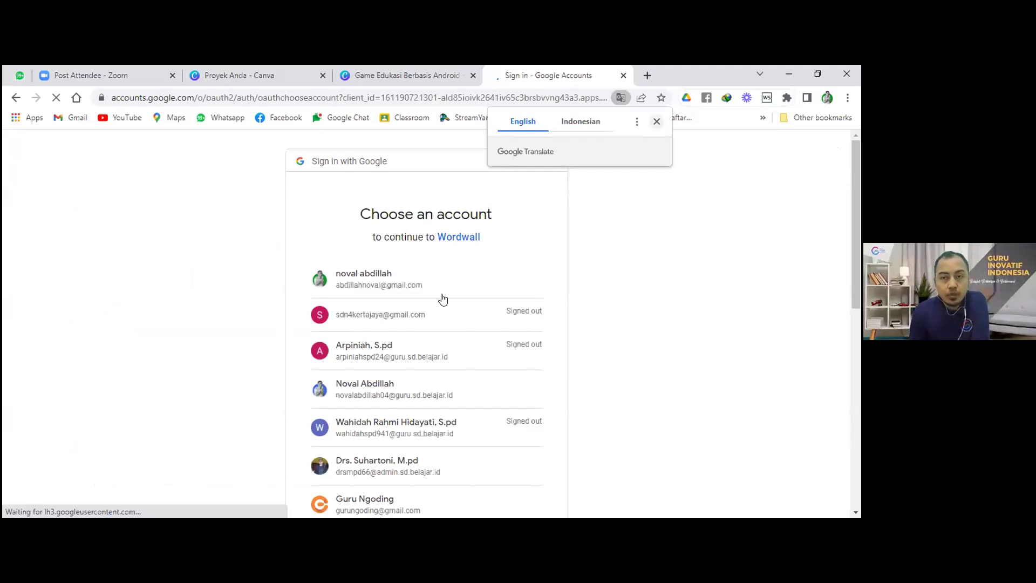
- Choose the school Google account for the Wordwall sign-in and submit the account password to complete the login
{"action": "scroll", "coordinate": [443, 297], "scroll_direction": "down", "scroll_amount": 2}
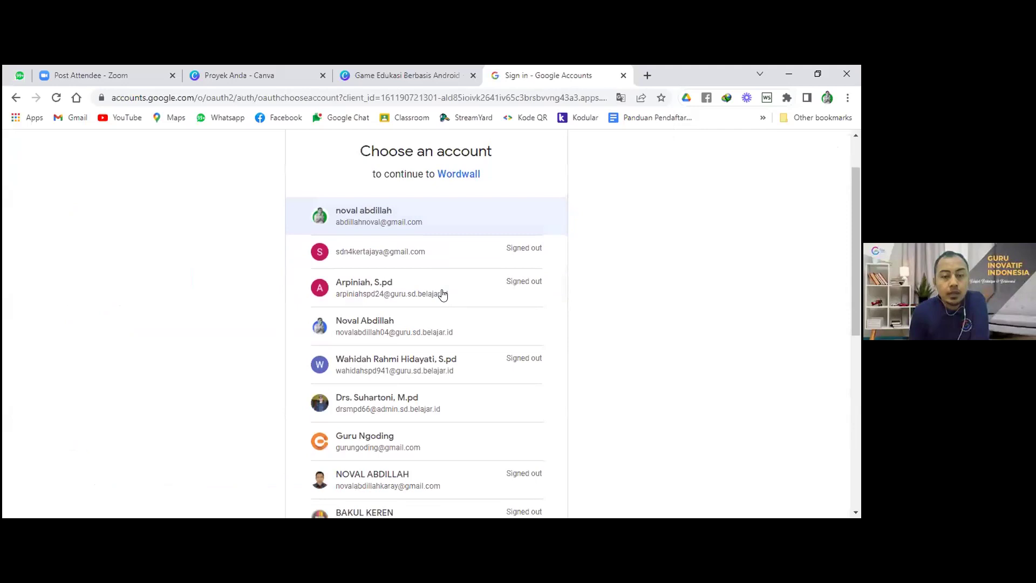
{"action": "scroll", "coordinate": [443, 294], "scroll_direction": "down", "scroll_amount": 2}
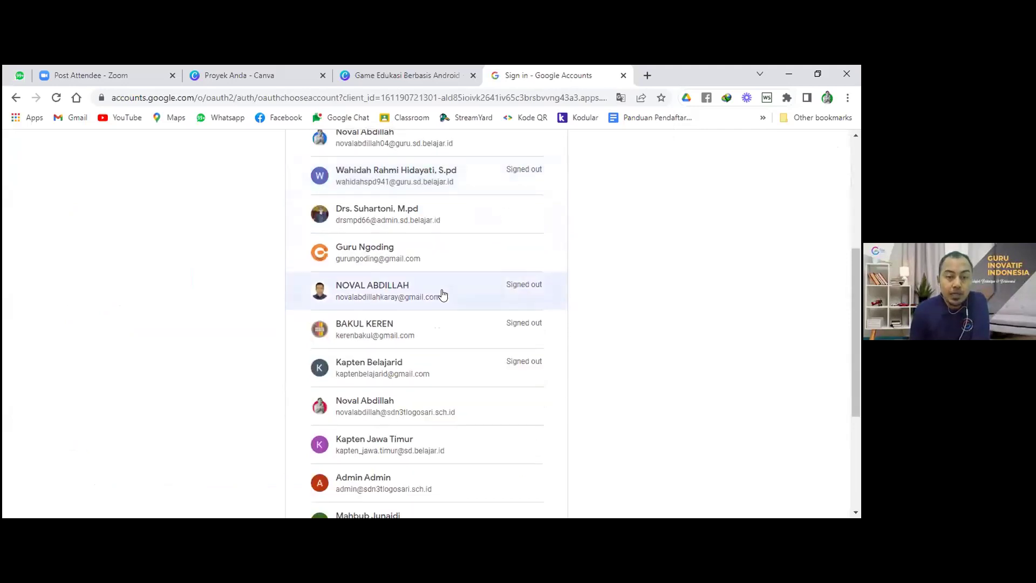
{"action": "scroll", "coordinate": [442, 294], "scroll_direction": "down", "scroll_amount": 1}
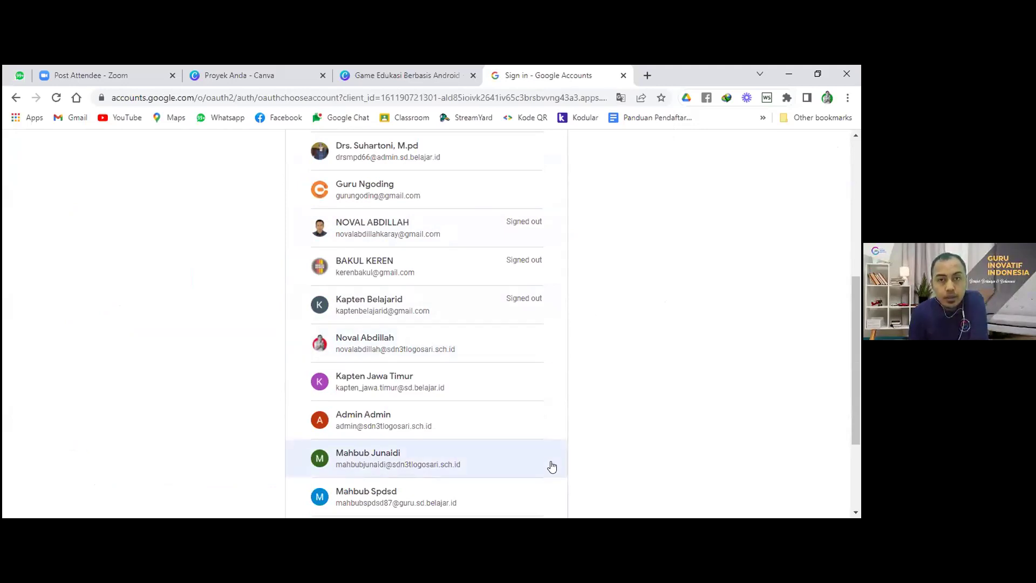
{"action": "scroll", "coordinate": [491, 347], "scroll_direction": "up", "scroll_amount": 5}
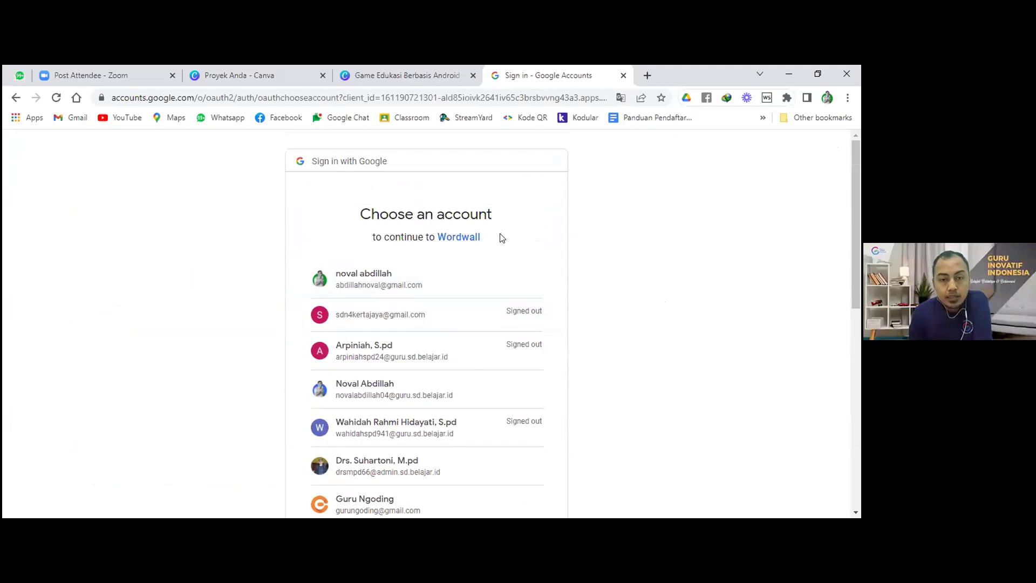
{"action": "scroll", "coordinate": [502, 238], "scroll_direction": "down", "scroll_amount": 3}
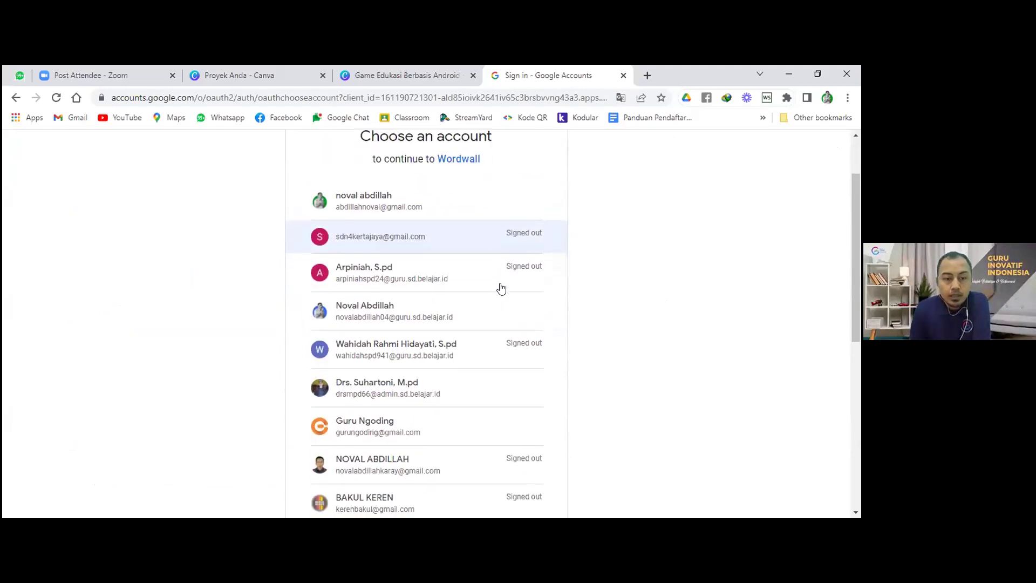
{"action": "scroll", "coordinate": [504, 335], "scroll_direction": "down", "scroll_amount": 2}
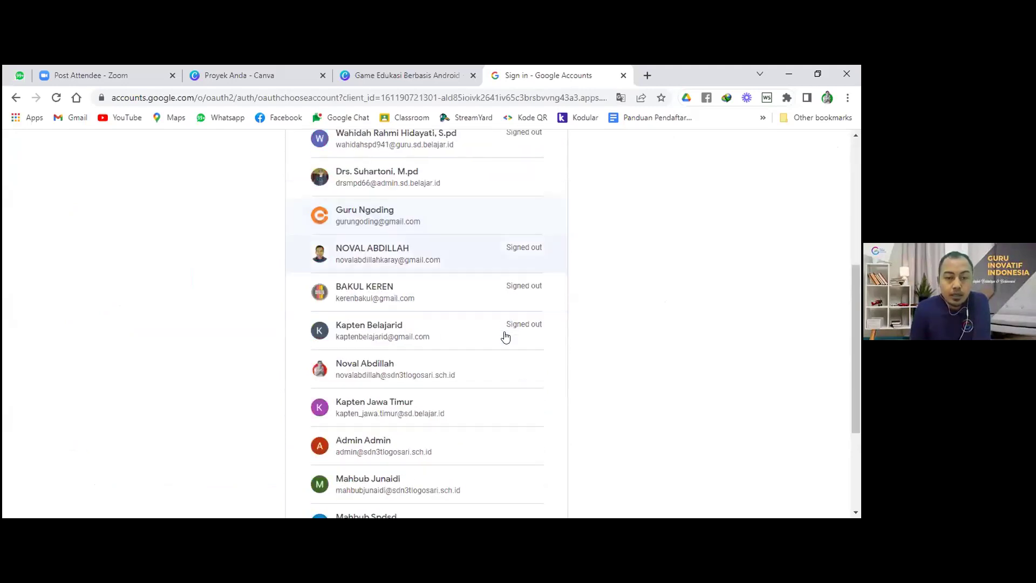
{"action": "scroll", "coordinate": [512, 397], "scroll_direction": "down", "scroll_amount": 3}
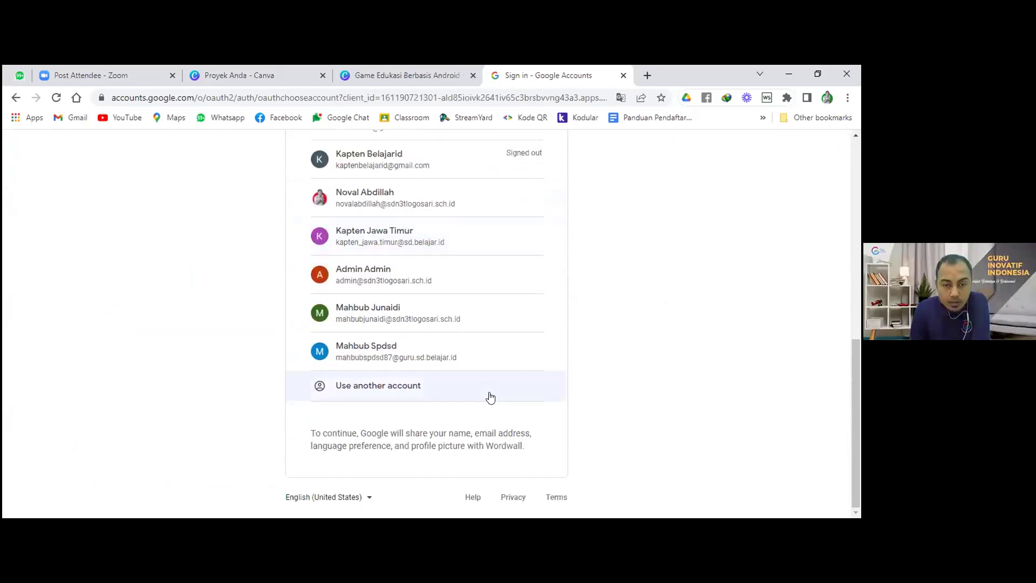
{"action": "scroll", "coordinate": [487, 393], "scroll_direction": "up", "scroll_amount": 1}
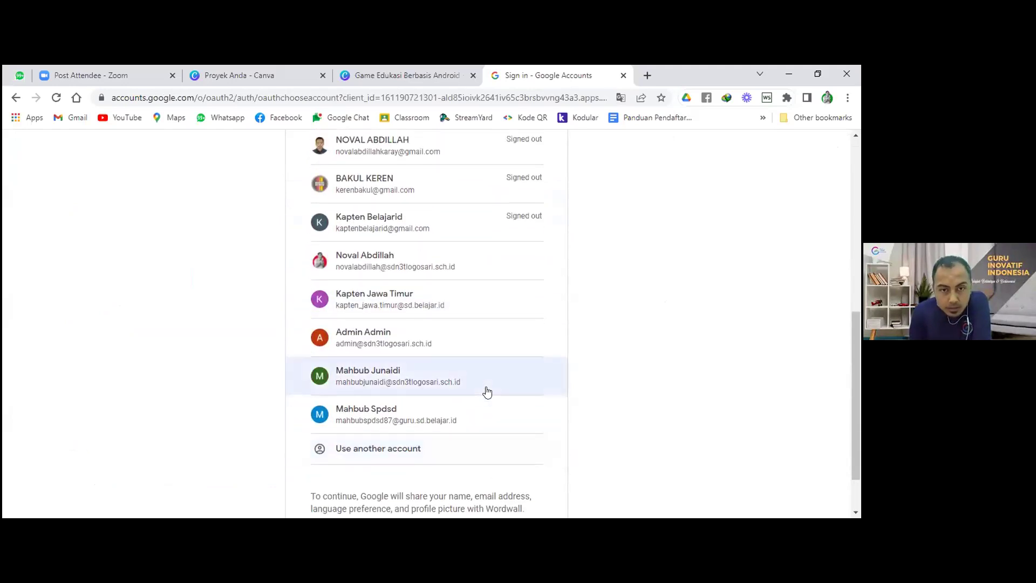
{"action": "scroll", "coordinate": [487, 392], "scroll_direction": "up", "scroll_amount": 2}
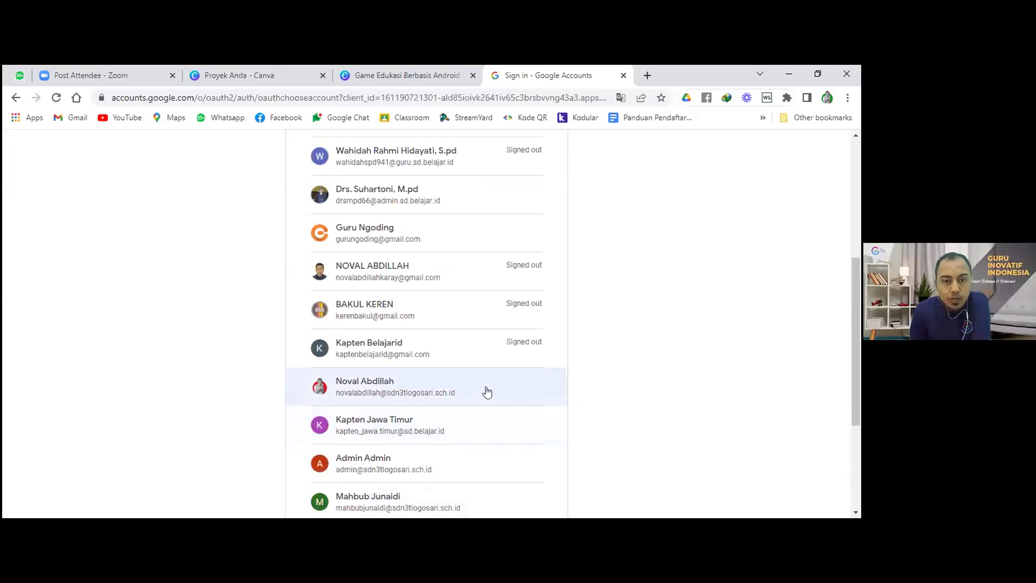
{"action": "scroll", "coordinate": [487, 392], "scroll_direction": "down", "scroll_amount": 2}
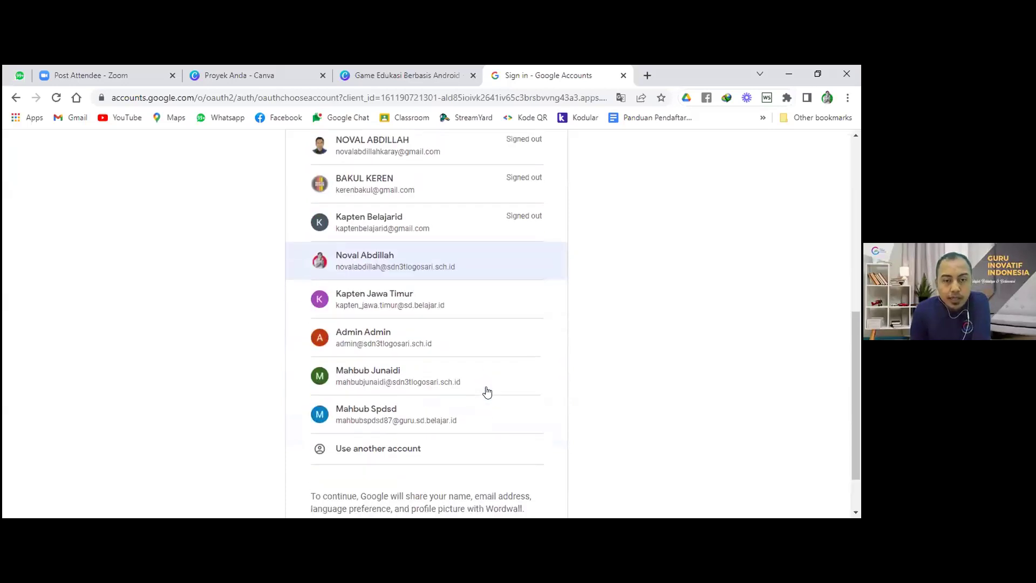
{"action": "left_click", "coordinate": [493, 274]}
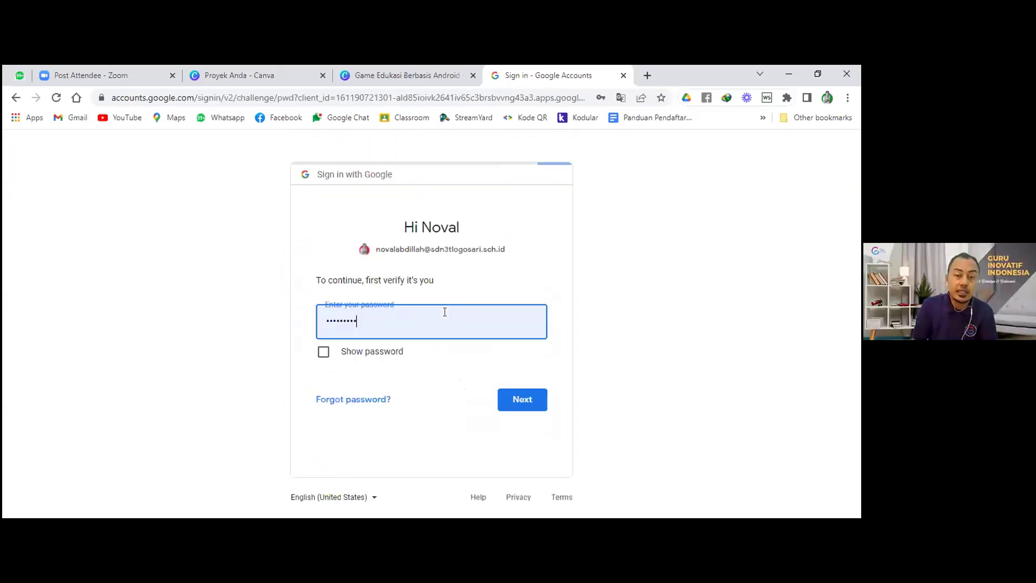
{"action": "left_click", "coordinate": [529, 403]}
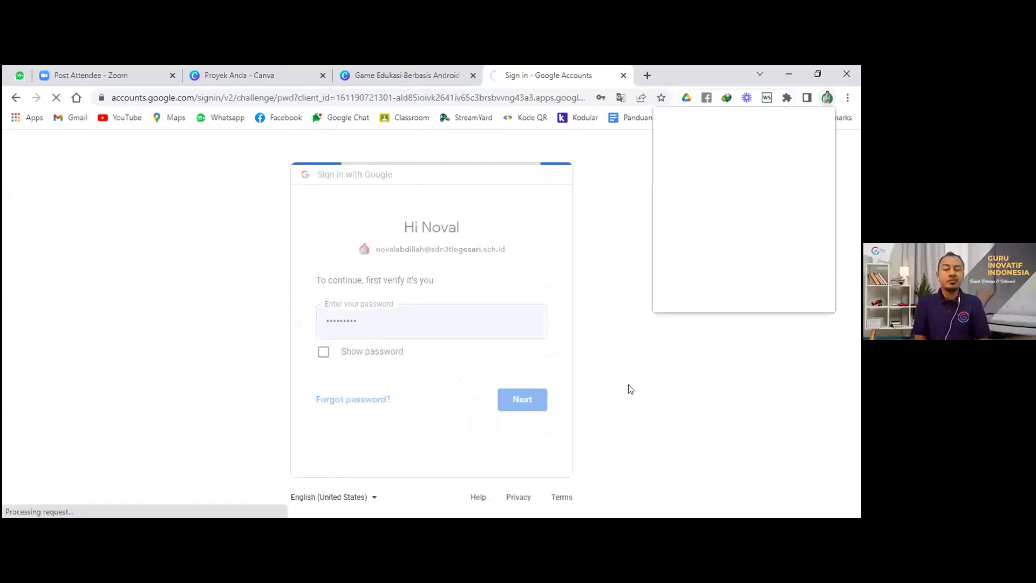
{"action": "left_click", "coordinate": [788, 298]}
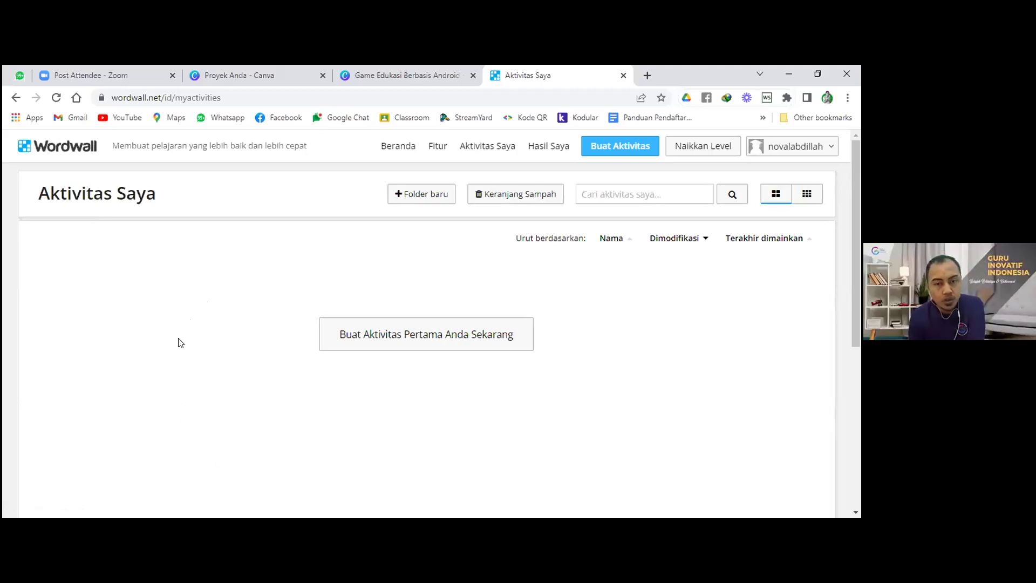
- Start creating the first activity from the empty Aktivitas Saya page
{"action": "scroll", "coordinate": [747, 311], "scroll_direction": "down", "scroll_amount": 5}
{"action": "scroll", "coordinate": [747, 315], "scroll_direction": "up", "scroll_amount": 5}
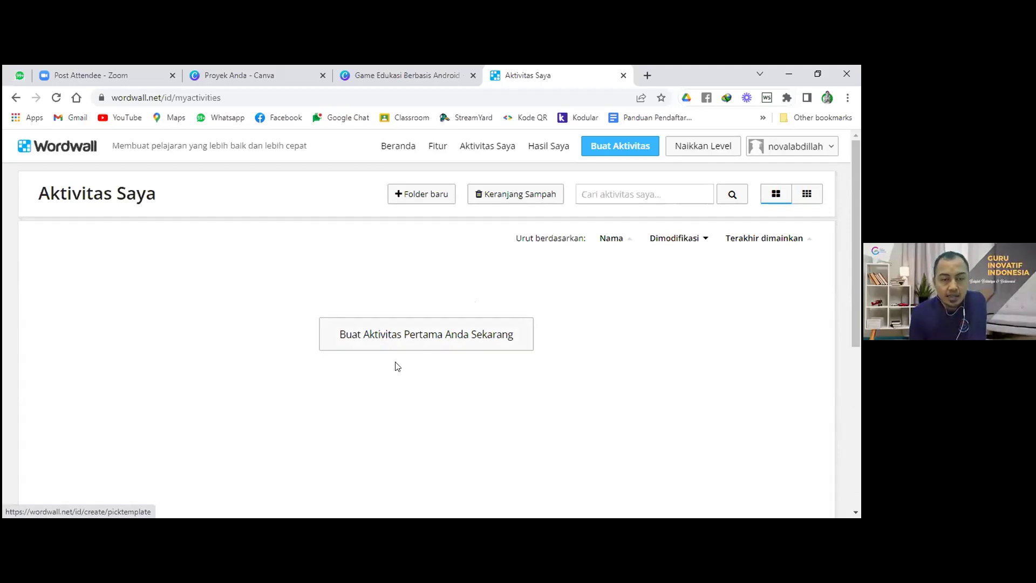
{"action": "left_click", "coordinate": [402, 339]}
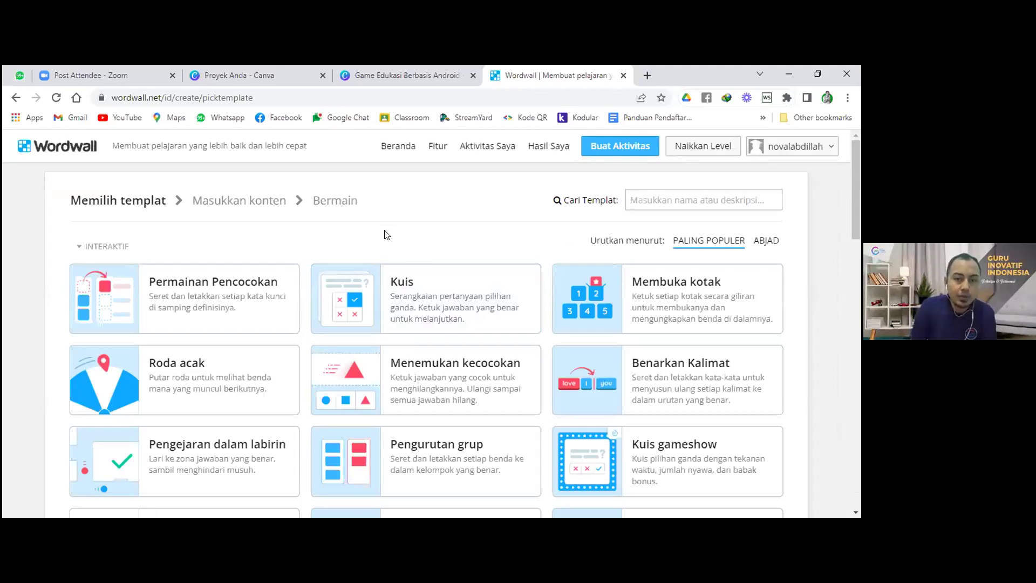
- Examine the interactive activity templates and where the Pro templates begin in the list
{"action": "scroll", "coordinate": [253, 272], "scroll_direction": "down", "scroll_amount": 1}
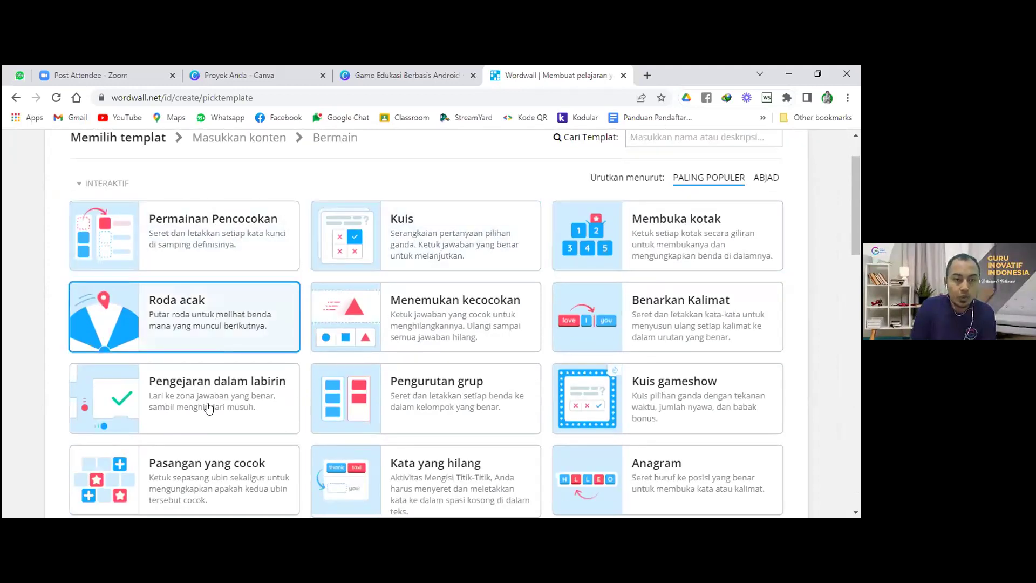
{"action": "scroll", "coordinate": [211, 400], "scroll_direction": "down", "scroll_amount": 3}
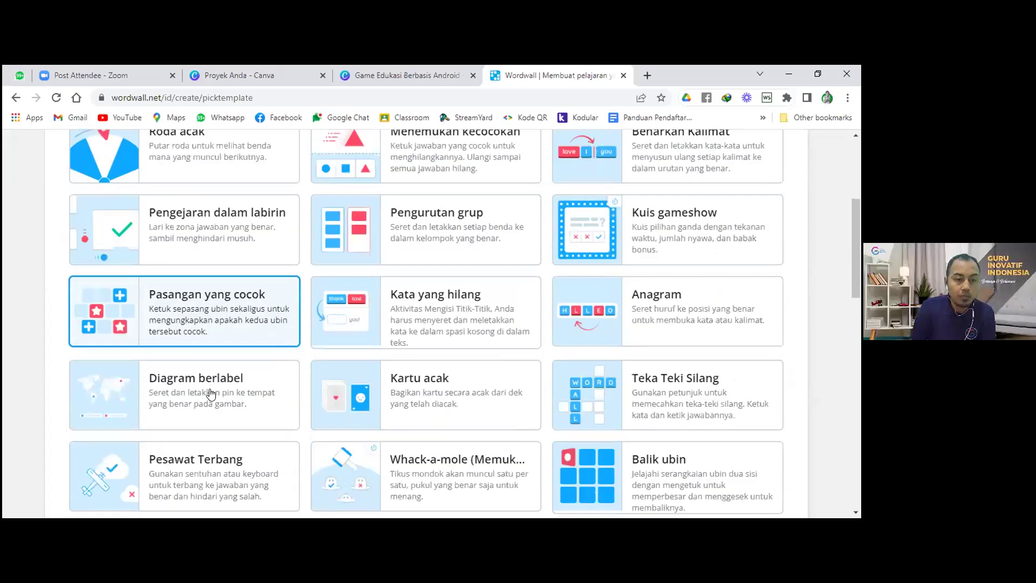
{"action": "scroll", "coordinate": [217, 445], "scroll_direction": "down", "scroll_amount": 2}
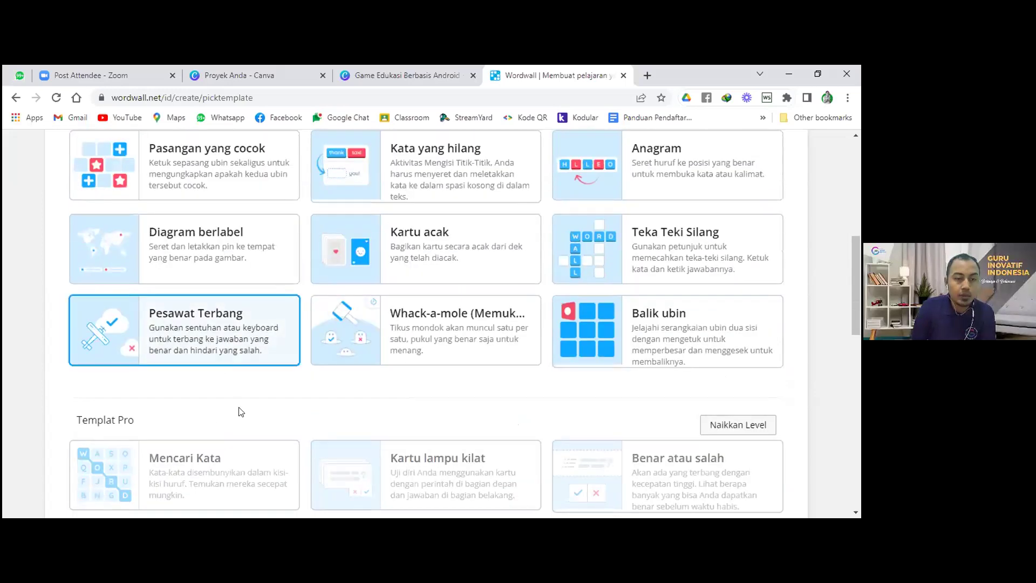
{"action": "scroll", "coordinate": [242, 412], "scroll_direction": "up", "scroll_amount": 5}
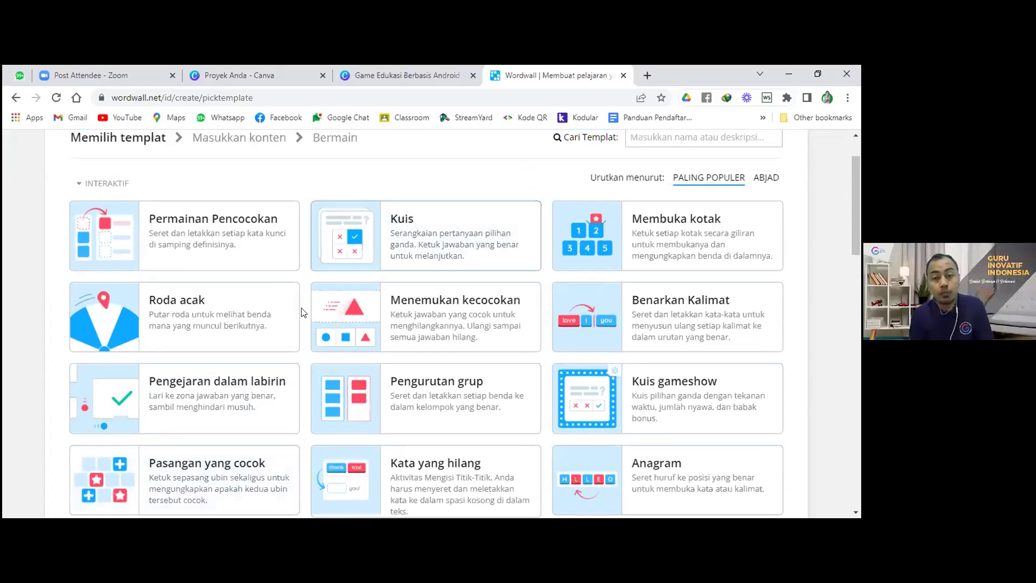
{"action": "scroll", "coordinate": [298, 317], "scroll_direction": "down", "scroll_amount": 2}
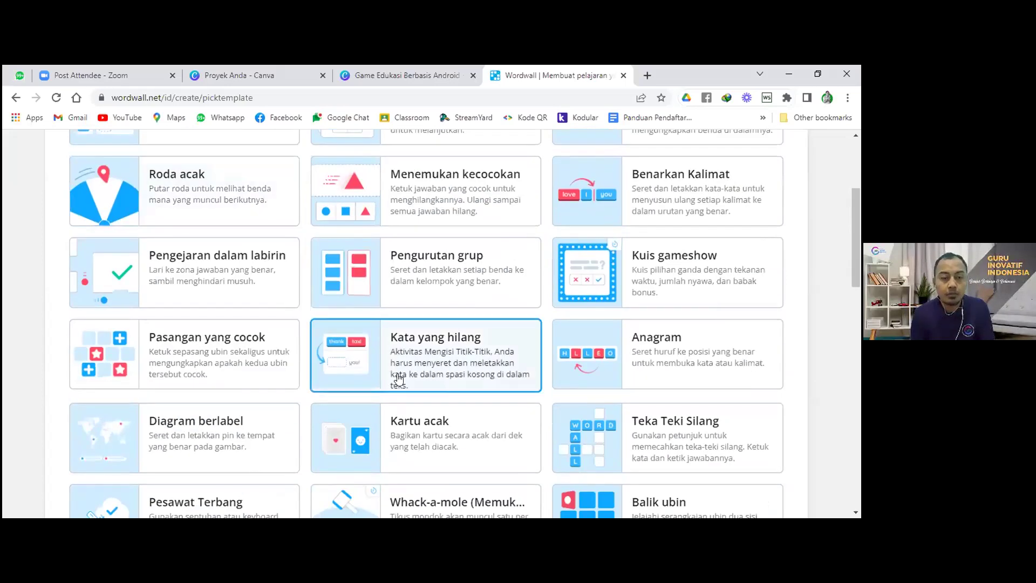
{"action": "scroll", "coordinate": [398, 371], "scroll_direction": "down", "scroll_amount": 2}
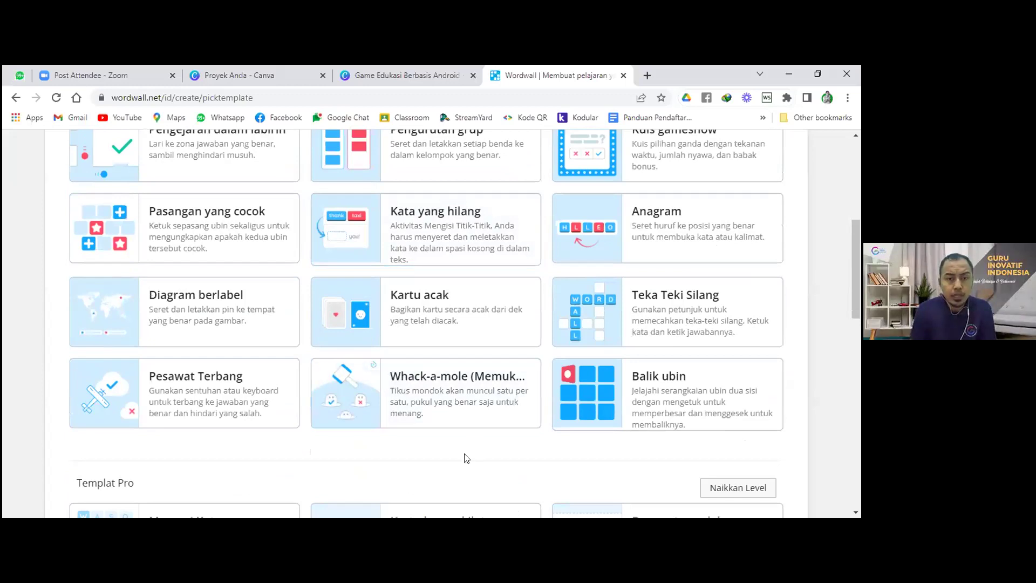
{"action": "scroll", "coordinate": [467, 458], "scroll_direction": "up", "scroll_amount": 6}
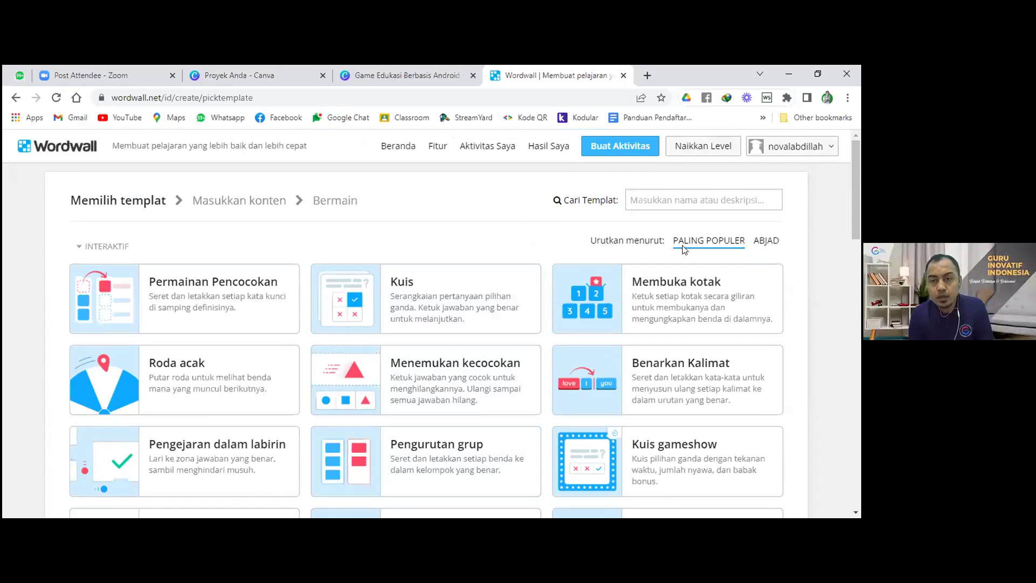
- Sort the templates alphabetically (ABJAD) and choose the Pesawat Terbang template for the activity
{"action": "left_click", "coordinate": [759, 241]}
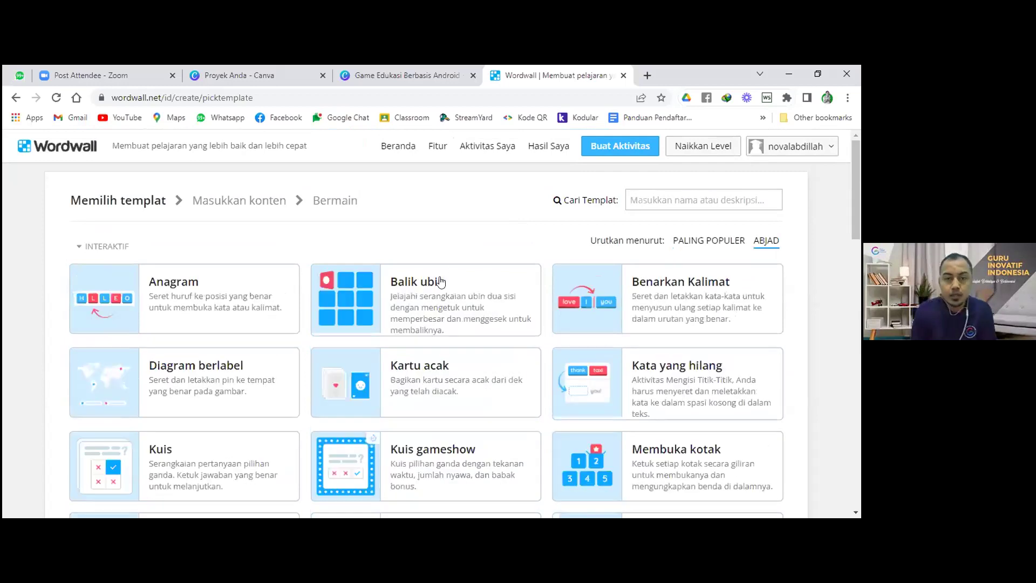
{"action": "scroll", "coordinate": [277, 302], "scroll_direction": "down", "scroll_amount": 2}
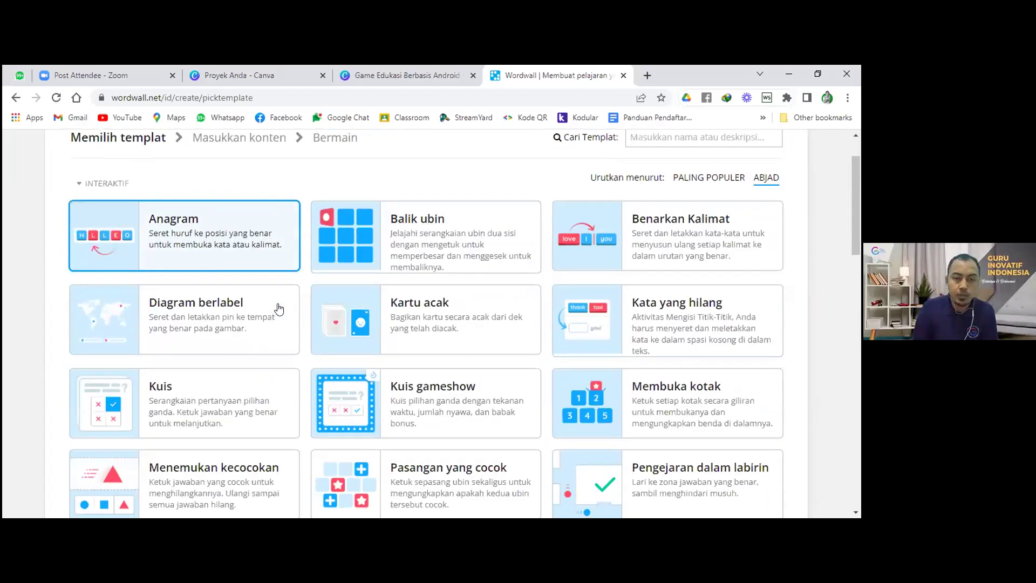
{"action": "scroll", "coordinate": [279, 308], "scroll_direction": "up", "scroll_amount": 1}
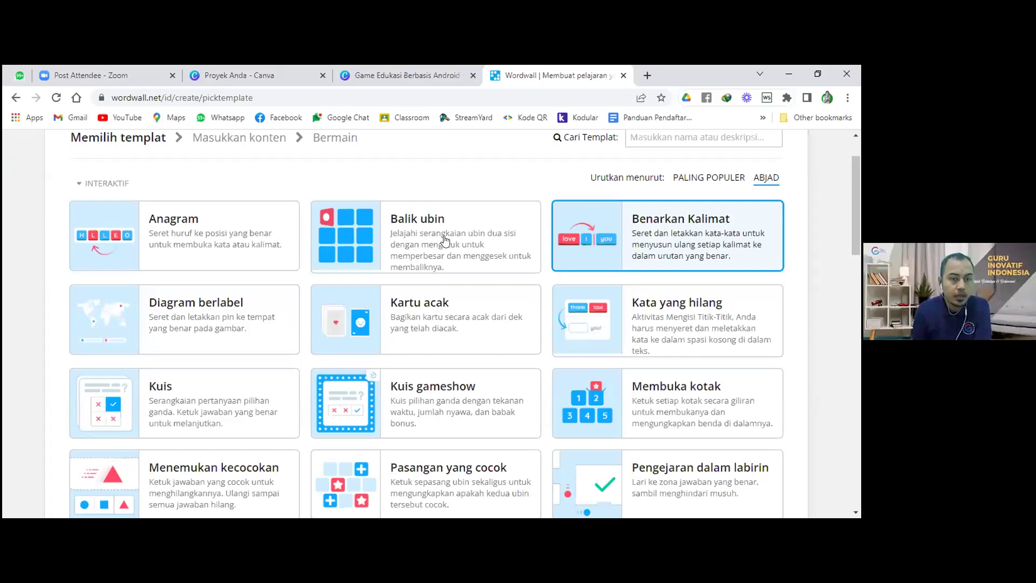
{"action": "scroll", "coordinate": [219, 337], "scroll_direction": "down", "scroll_amount": 2}
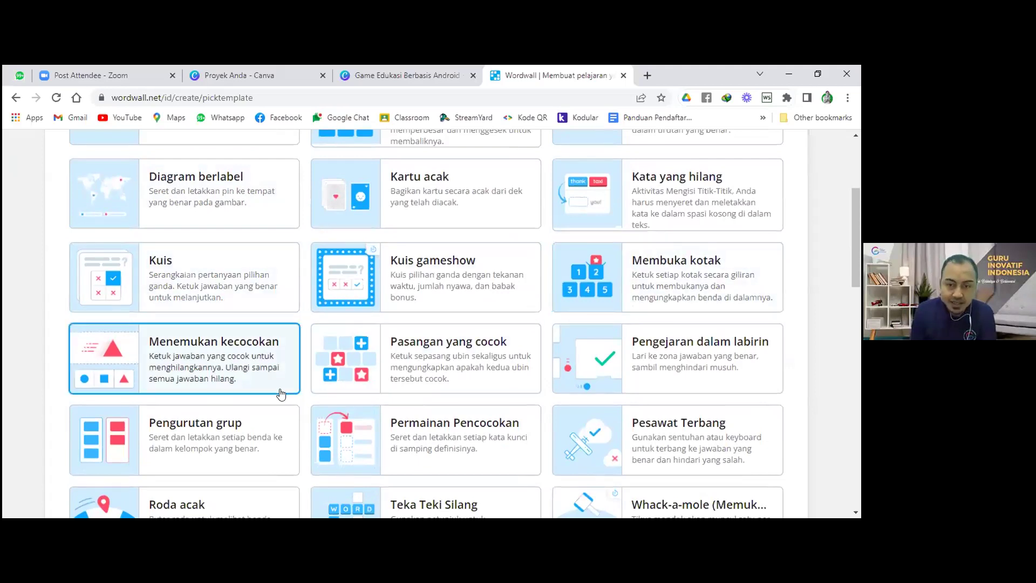
{"action": "scroll", "coordinate": [280, 394], "scroll_direction": "down", "scroll_amount": 2}
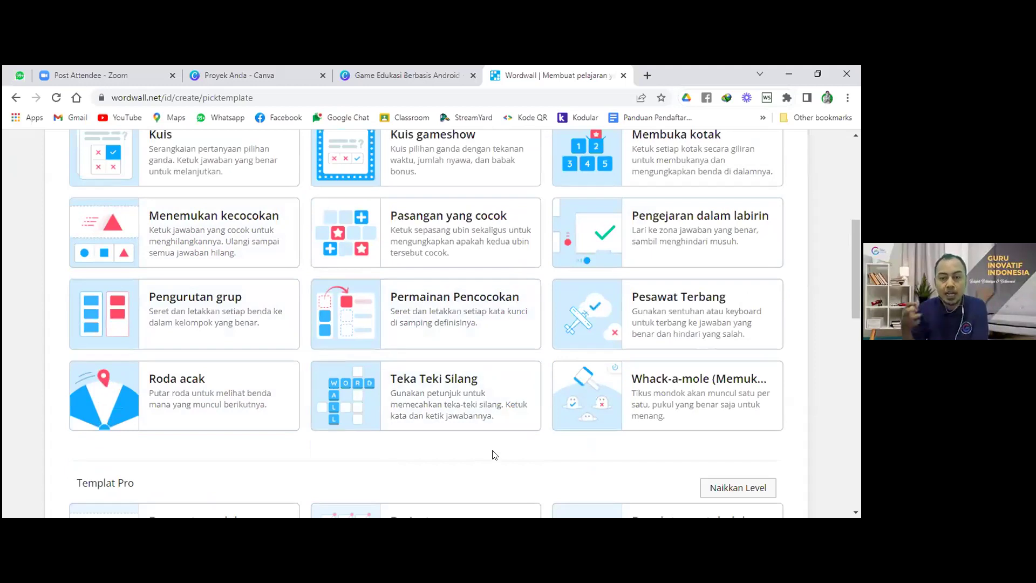
{"action": "left_click", "coordinate": [688, 312]}
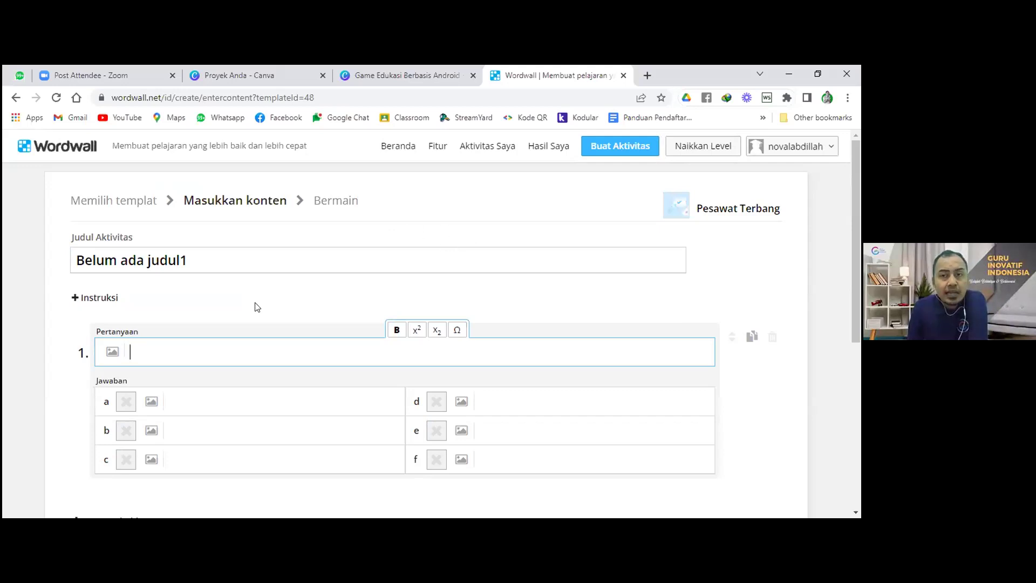
- Look over the Pesawat Terbang content form and select the default activity title for replacement
{"action": "scroll", "coordinate": [256, 307], "scroll_direction": "down", "scroll_amount": 3}
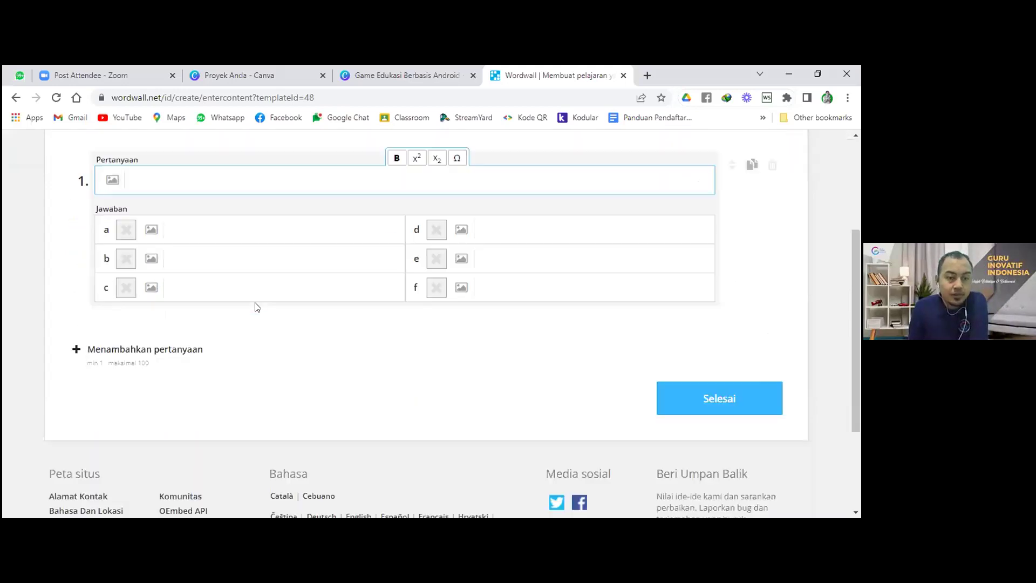
{"action": "scroll", "coordinate": [285, 341], "scroll_direction": "up", "scroll_amount": 2}
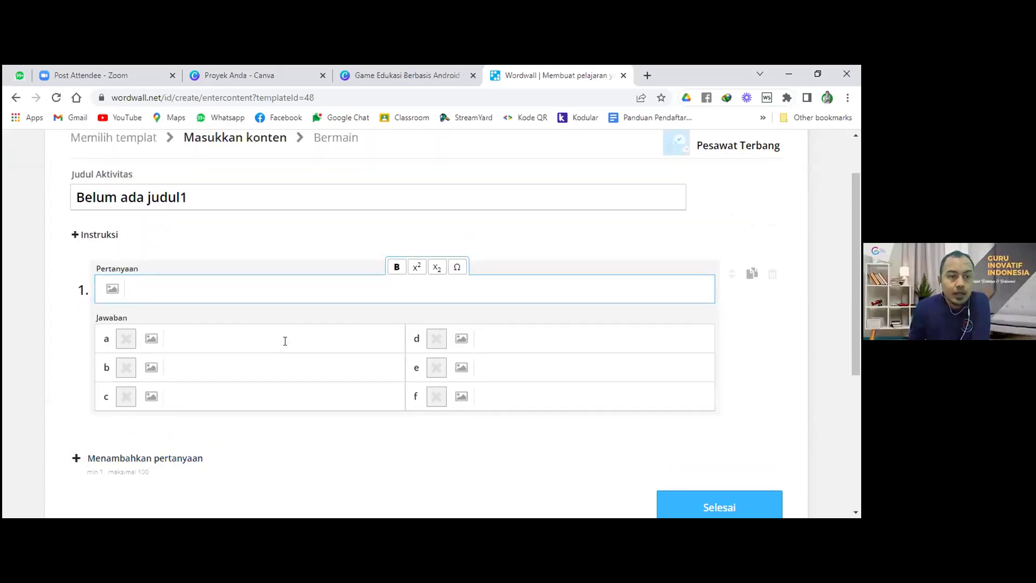
{"action": "scroll", "coordinate": [285, 340], "scroll_direction": "up", "scroll_amount": 2}
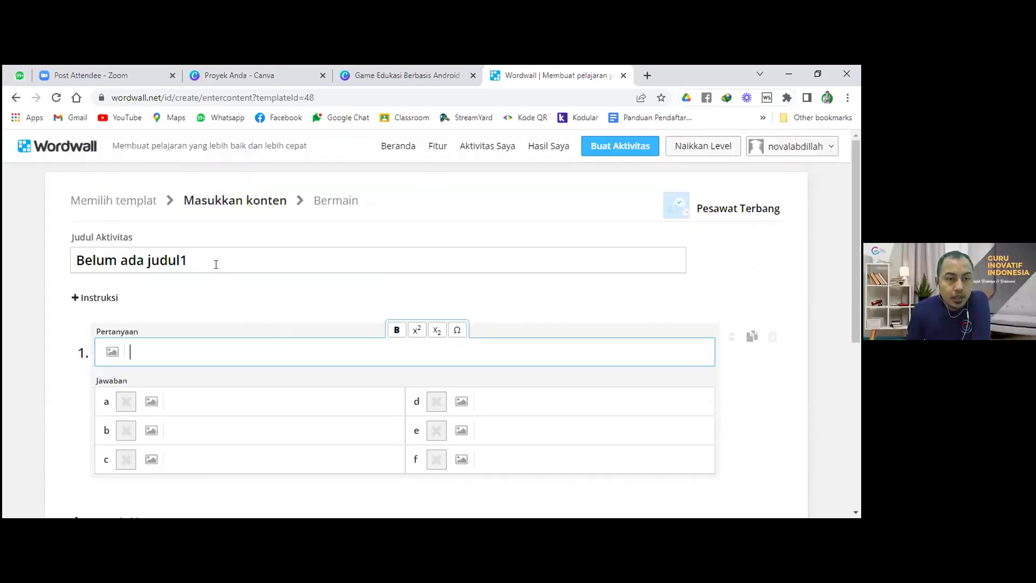
{"action": "left_click", "coordinate": [215, 262]}
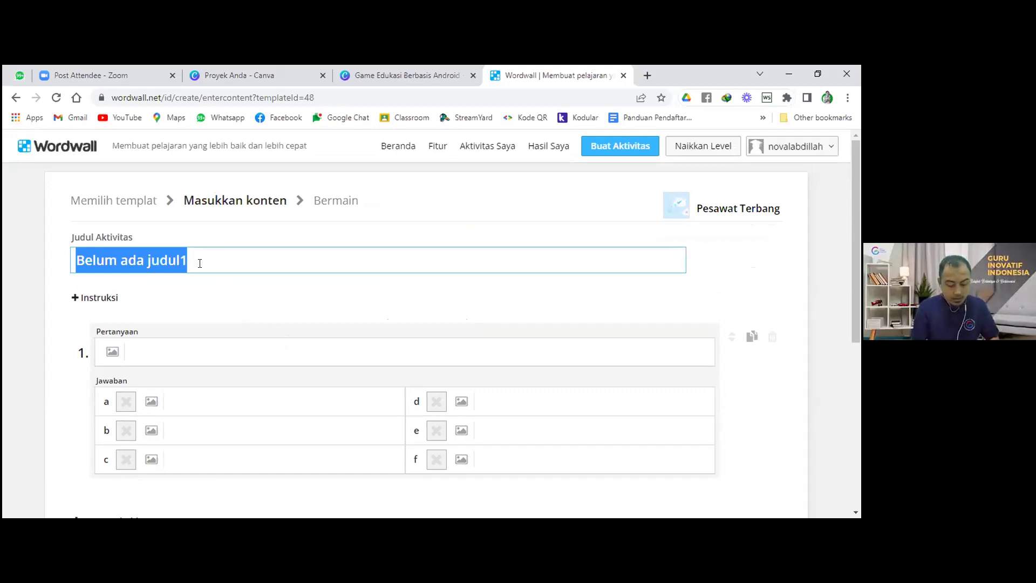
{"action": "type", "text": "Matem"}
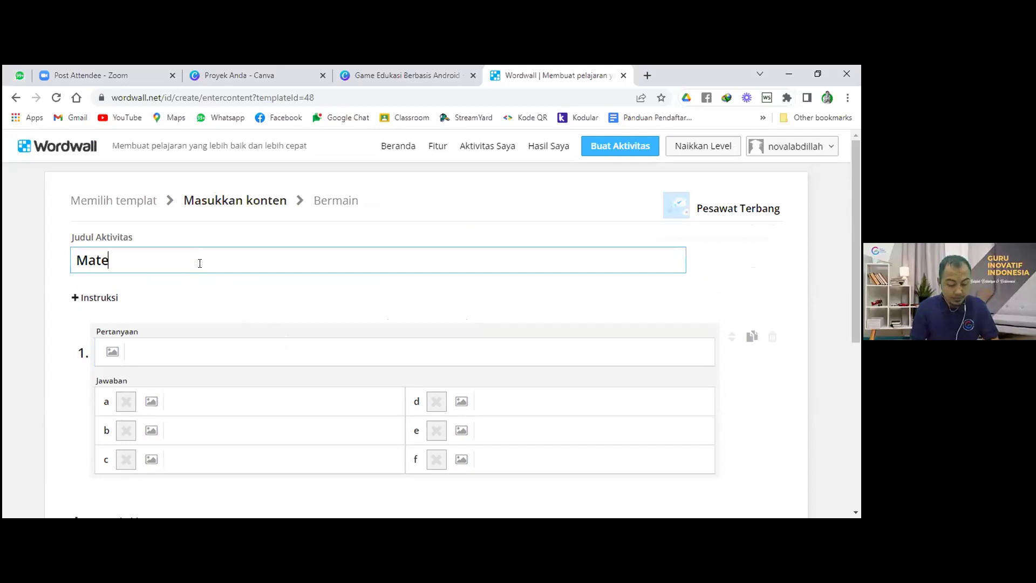
{"action": "key", "text": "BackSpace"}
{"action": "key", "text": "BackSpace"}
{"action": "key", "text": "BackSpace"}
{"action": "key", "text": "BackSpace"}
{"action": "key", "text": "BackSpace"}
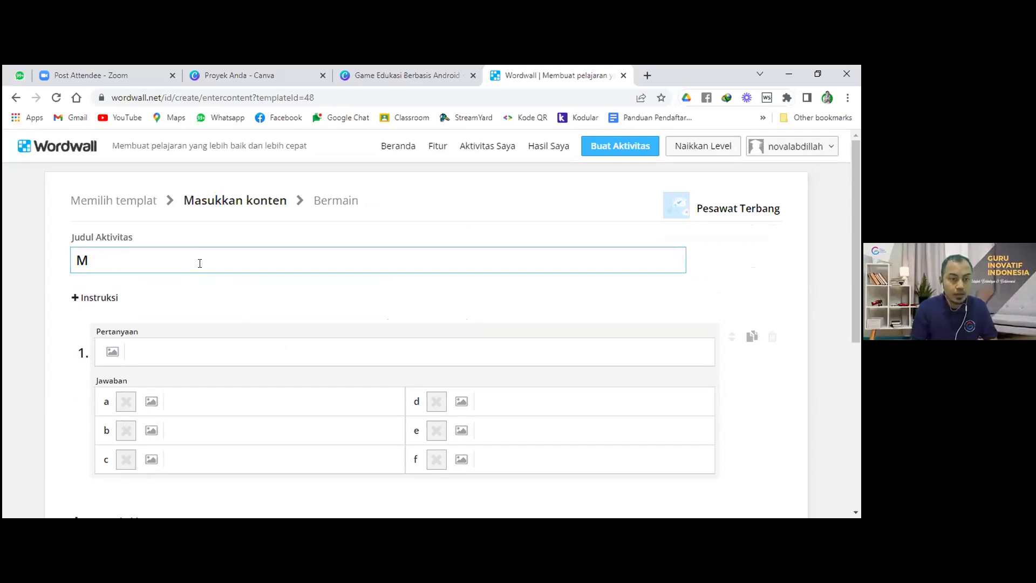
{"action": "type", "text": "Penj"}
{"action": "key", "text": "BackSpace"}
{"action": "key", "text": "BackSpace"}
{"action": "key", "text": "BackSpace"}
{"action": "key", "text": "BackSpace"}
- Title the activity "Operasi Aritmatika (Kelas 3)"
{"action": "type", "text": "Operas"}
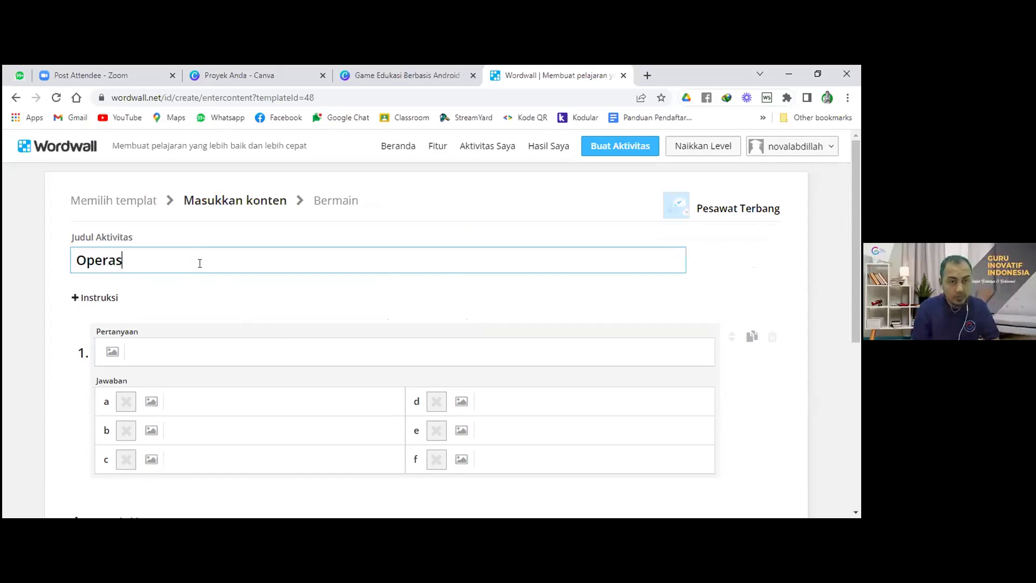
{"action": "type", "text": "i Ar"}
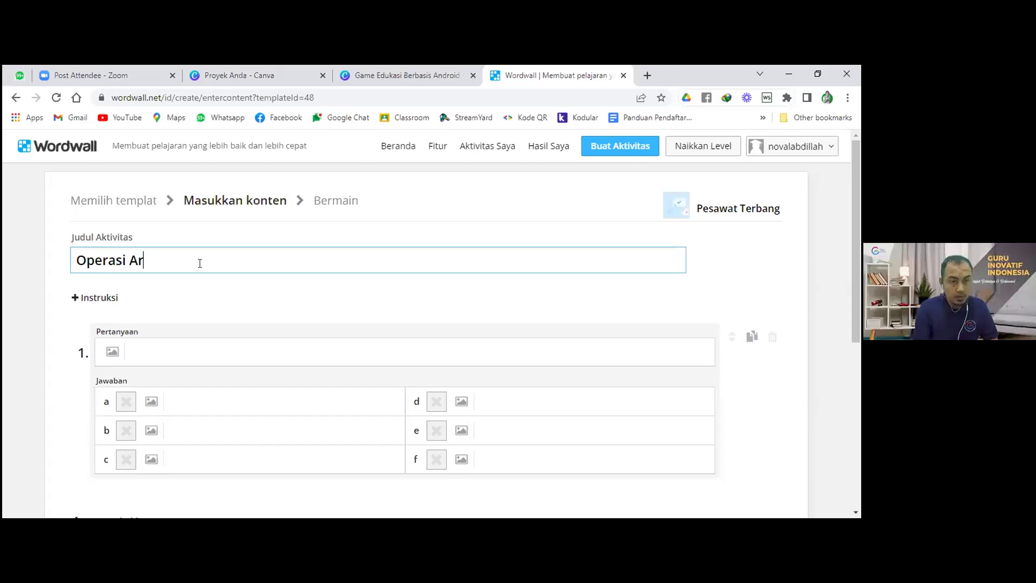
{"action": "type", "text": "itmatika"}
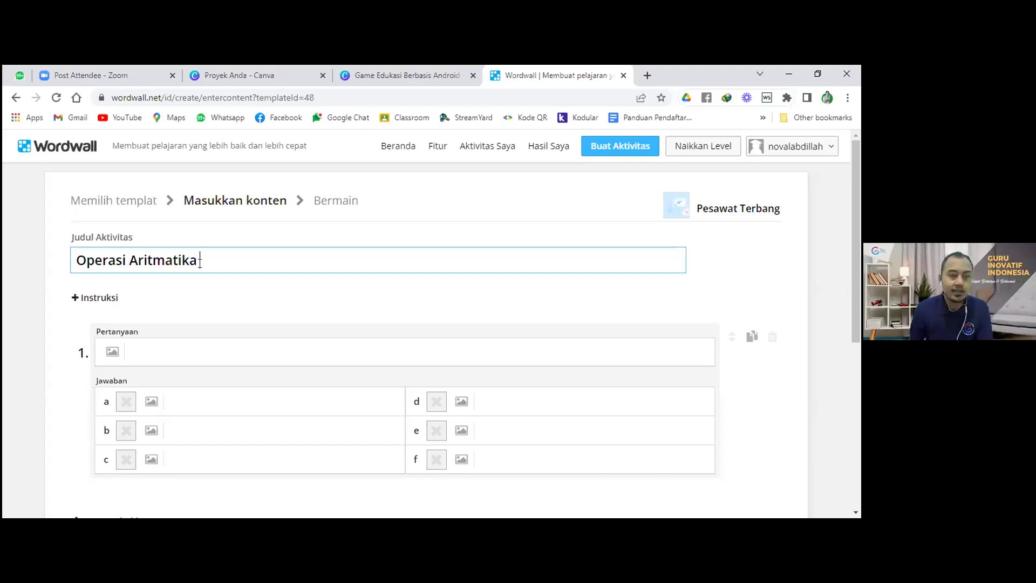
{"action": "type", "text": "("}
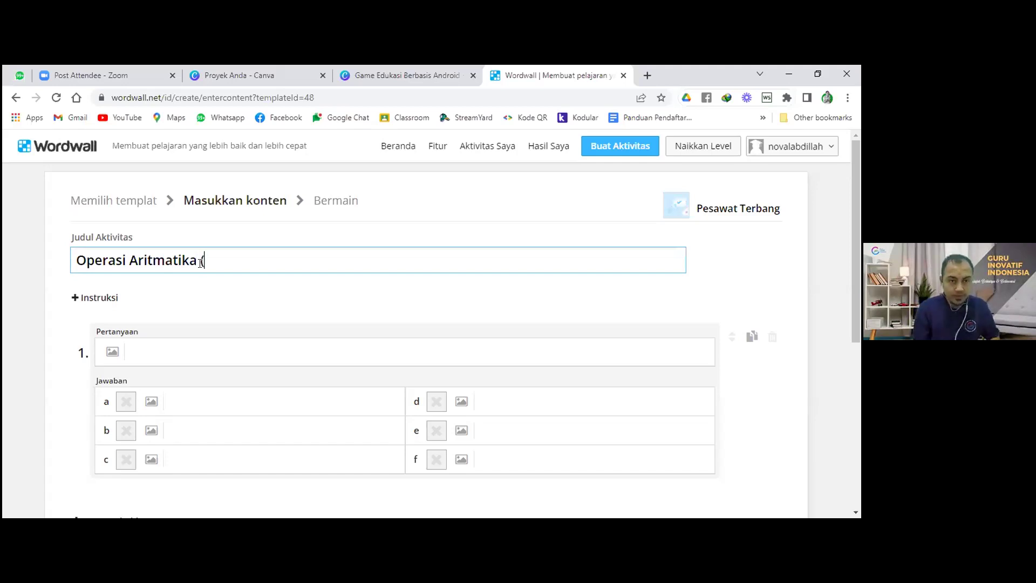
{"action": "type", "text": "Kelas"}
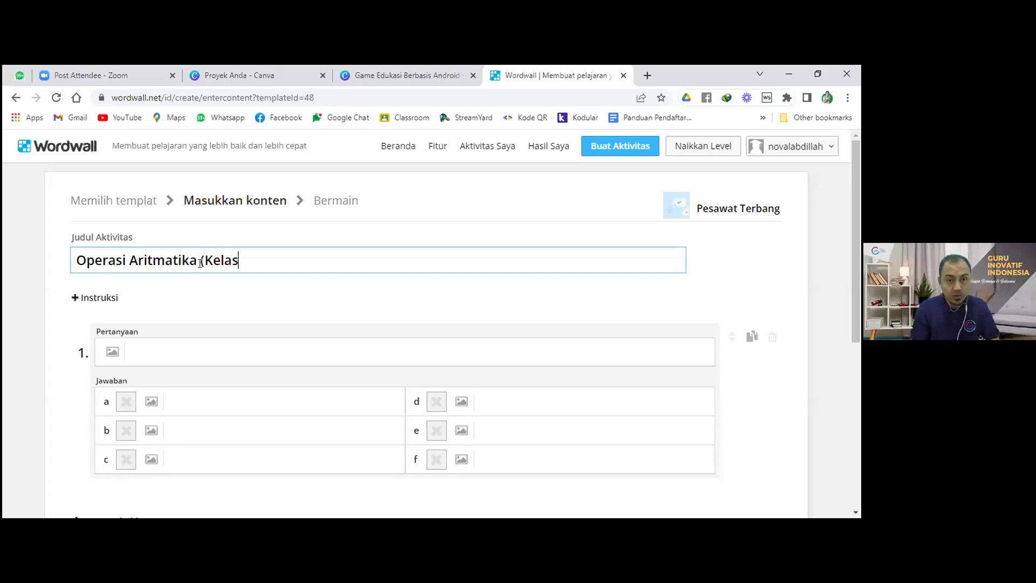
{"action": "type", "text": " 3)"}
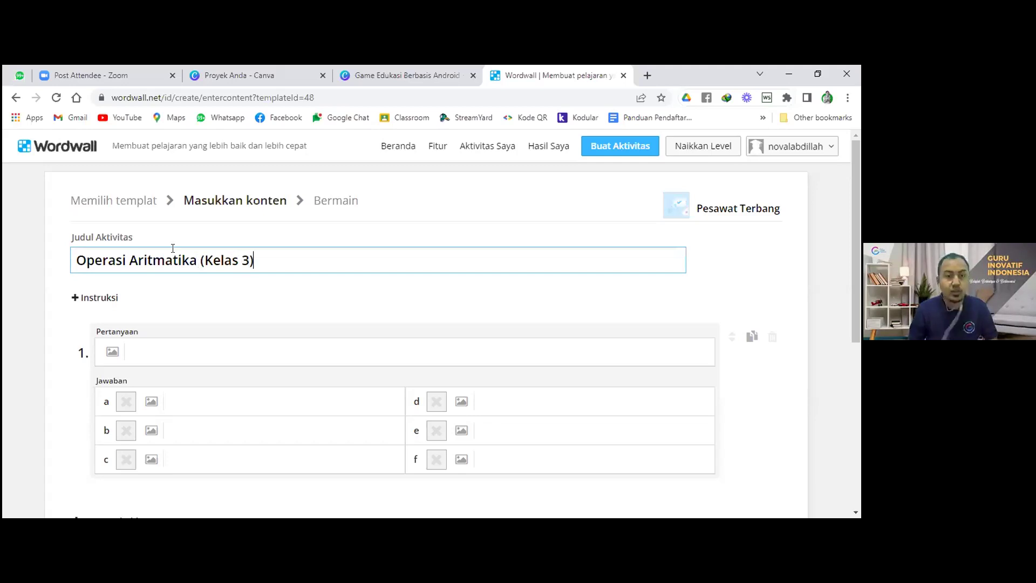
{"action": "left_click", "coordinate": [255, 241]}
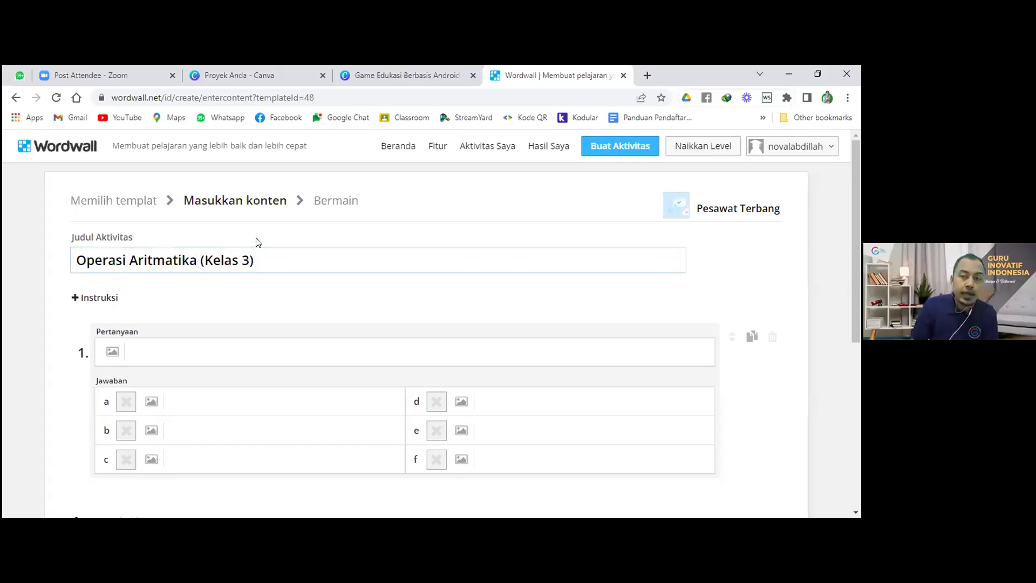
- Add the optional instruction "Jawablah pertanyaan berikut dengan benar!" to the activity
{"action": "left_click", "coordinate": [99, 300]}
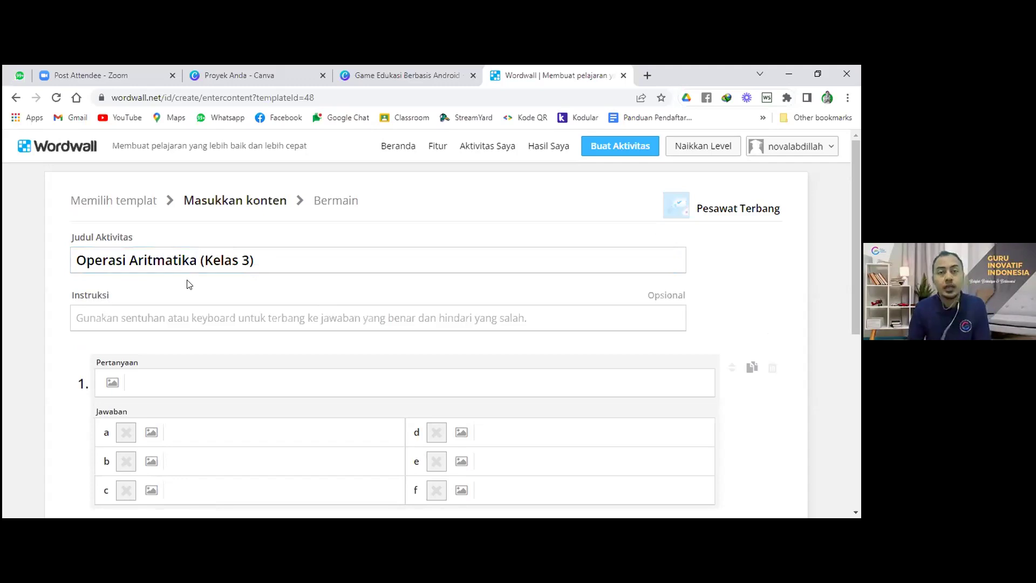
{"action": "left_click", "coordinate": [141, 315]}
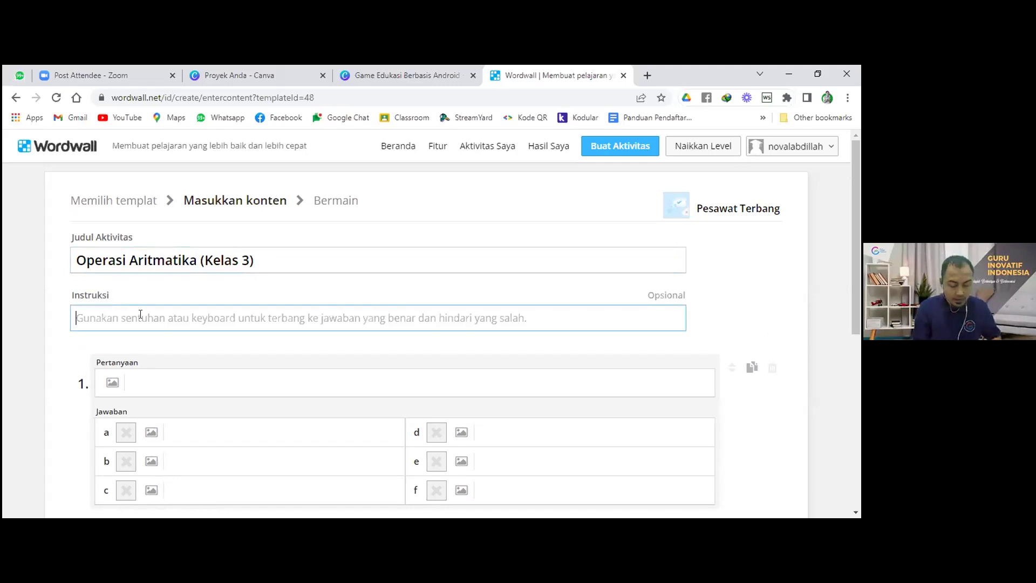
{"action": "type", "text": "Jaw"}
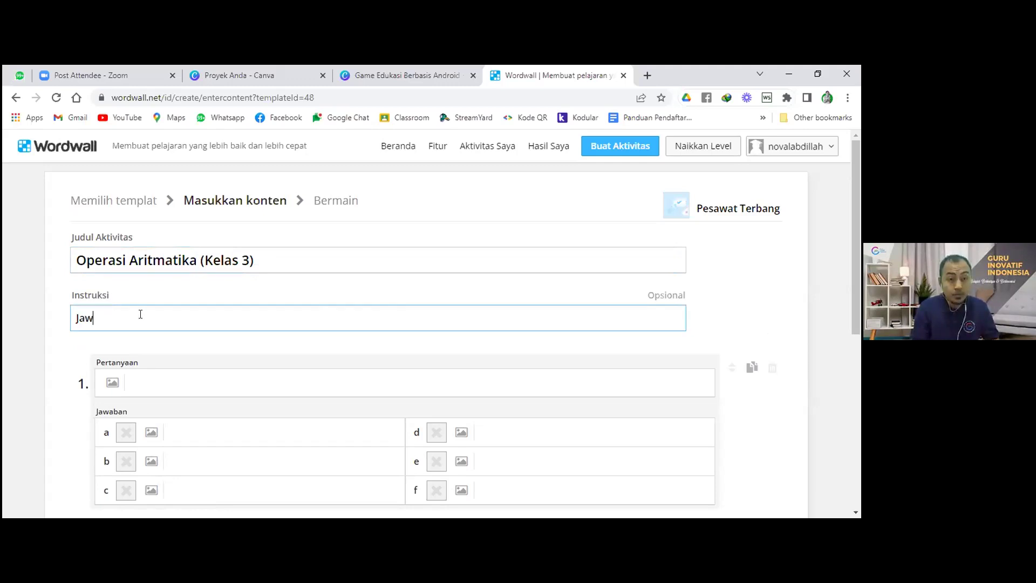
{"action": "type", "text": "ablah "}
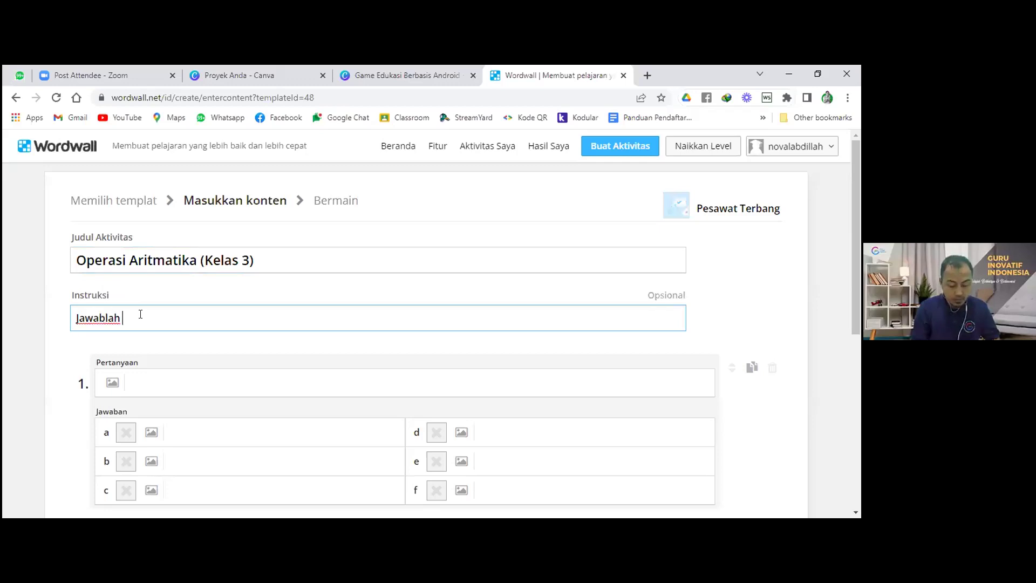
{"action": "type", "text": "pertan"}
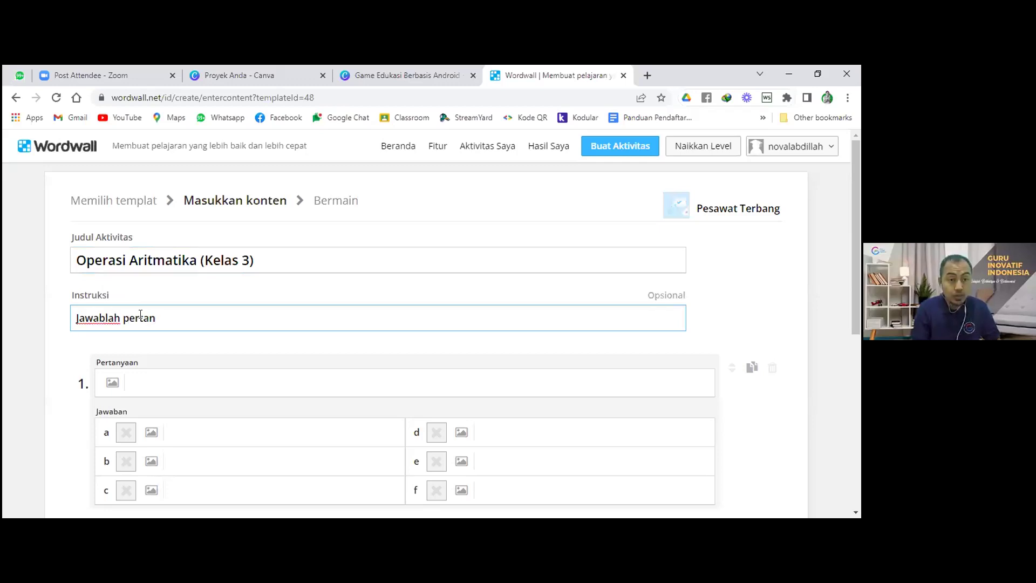
{"action": "type", "text": "yaan berikut dengan benar!"}
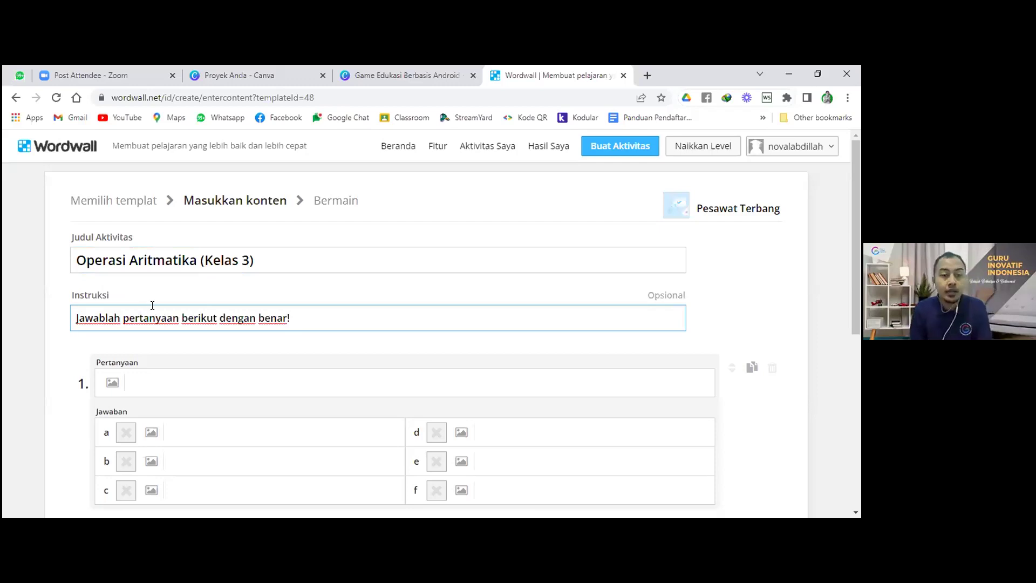
{"action": "left_click", "coordinate": [249, 298]}
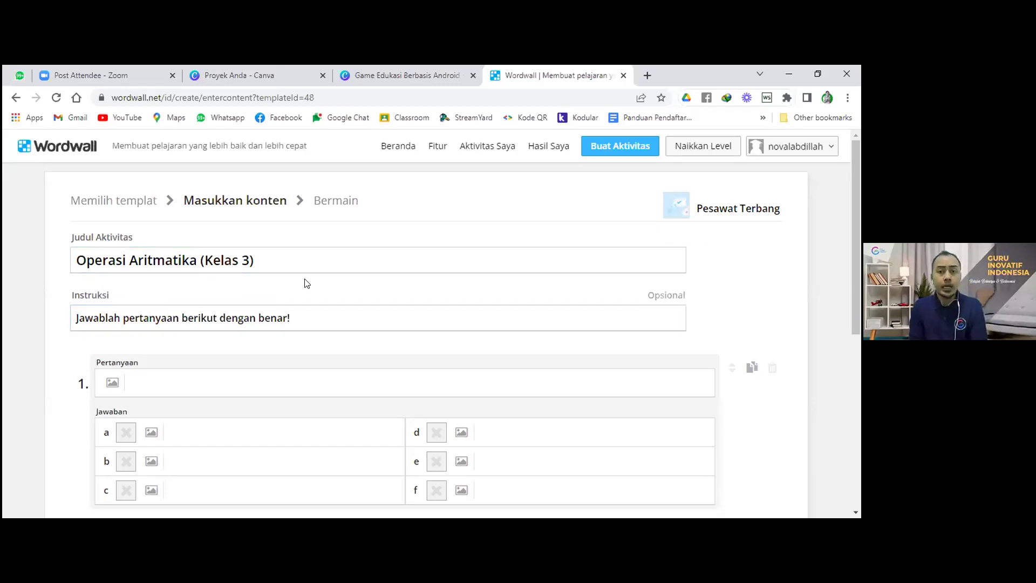
- Enter "25 + 15 = ...." as the text of question 1
{"action": "scroll", "coordinate": [305, 283], "scroll_direction": "down", "scroll_amount": 3}
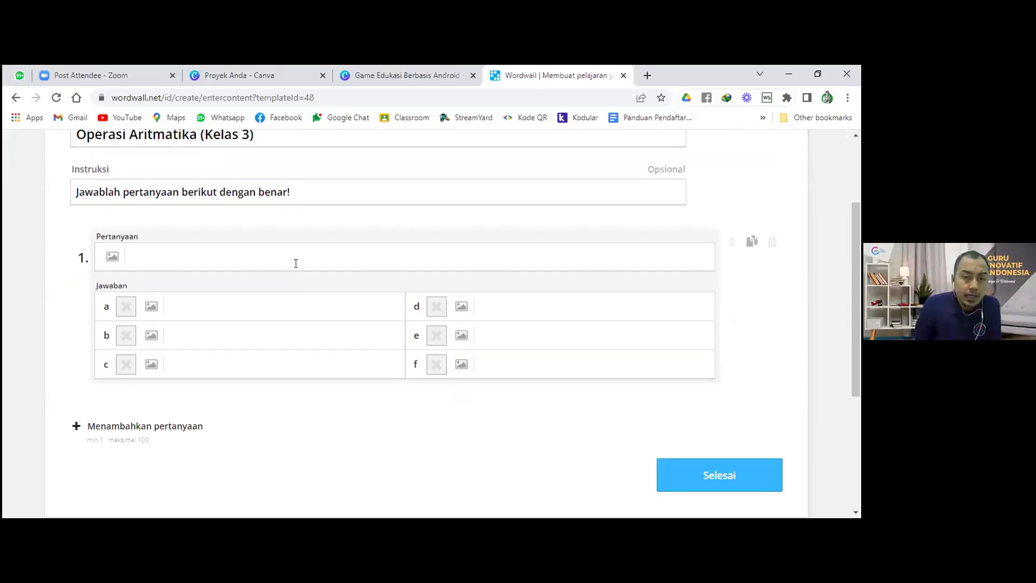
{"action": "left_click", "coordinate": [292, 256]}
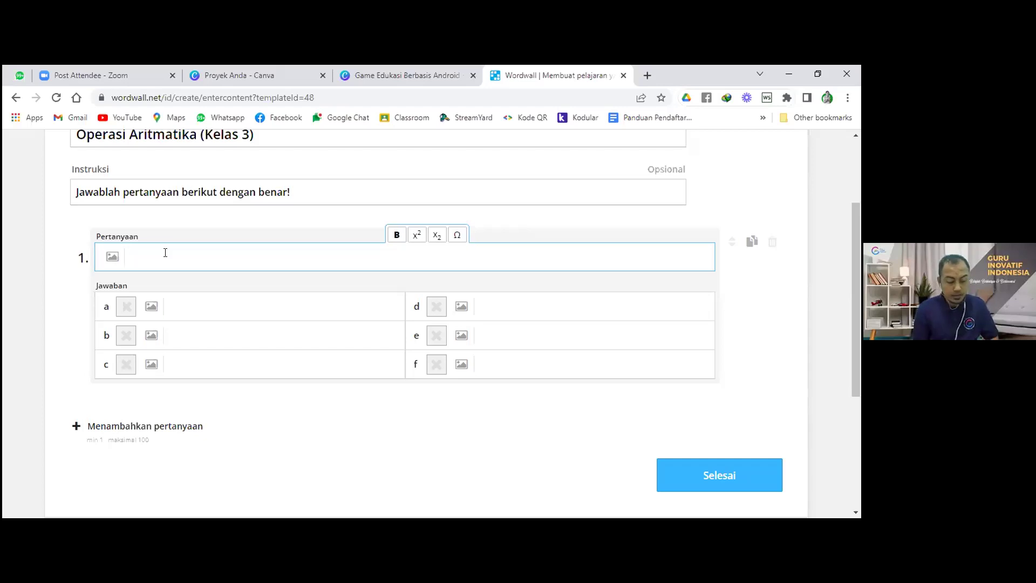
{"action": "type", "text": "25"}
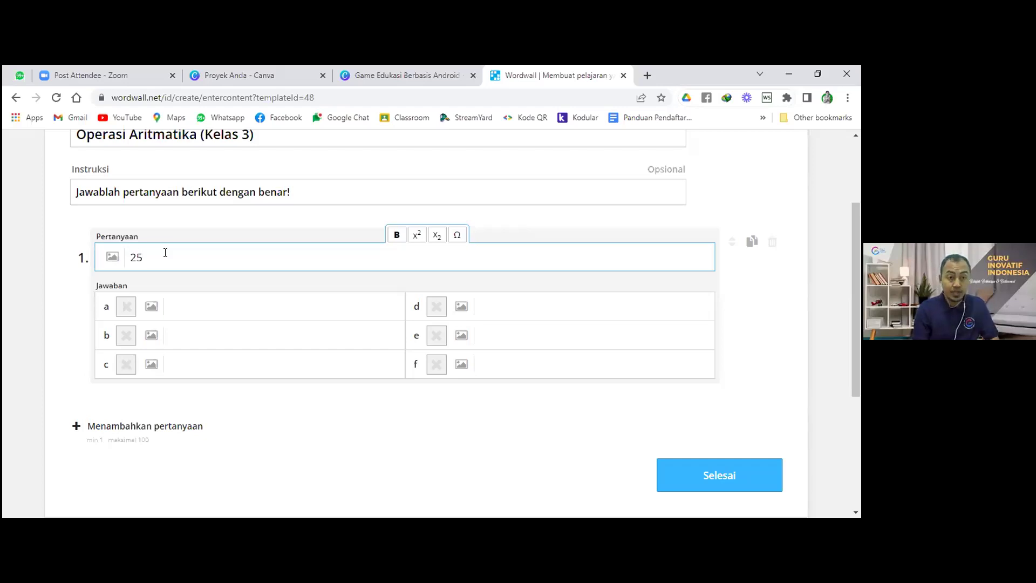
{"action": "type", "text": " + 15 = ...."}
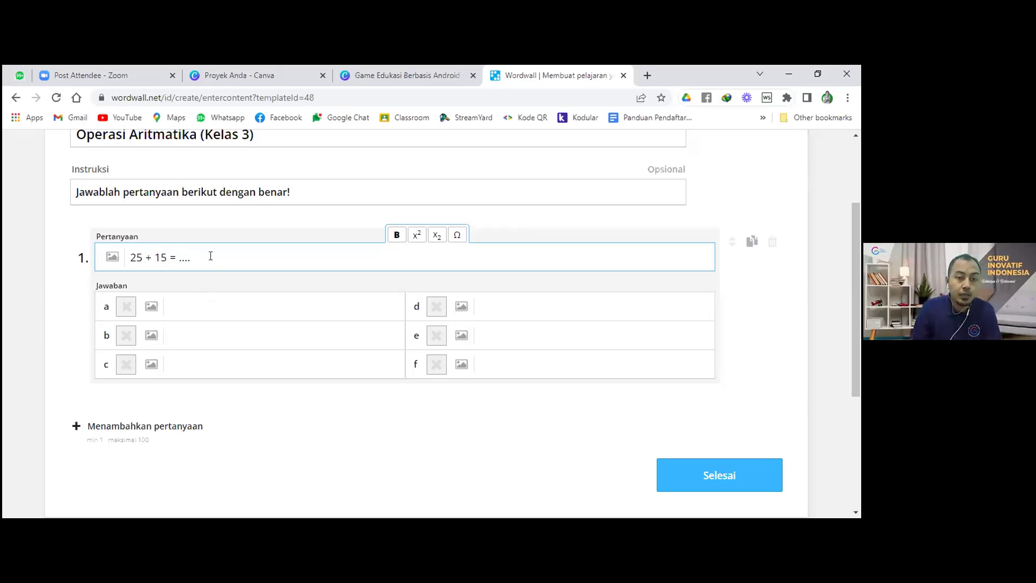
- Fill question 1's answers a to d with 40, 35, 50 and 45, and mark 40 as the correct one
{"action": "left_click", "coordinate": [213, 312]}
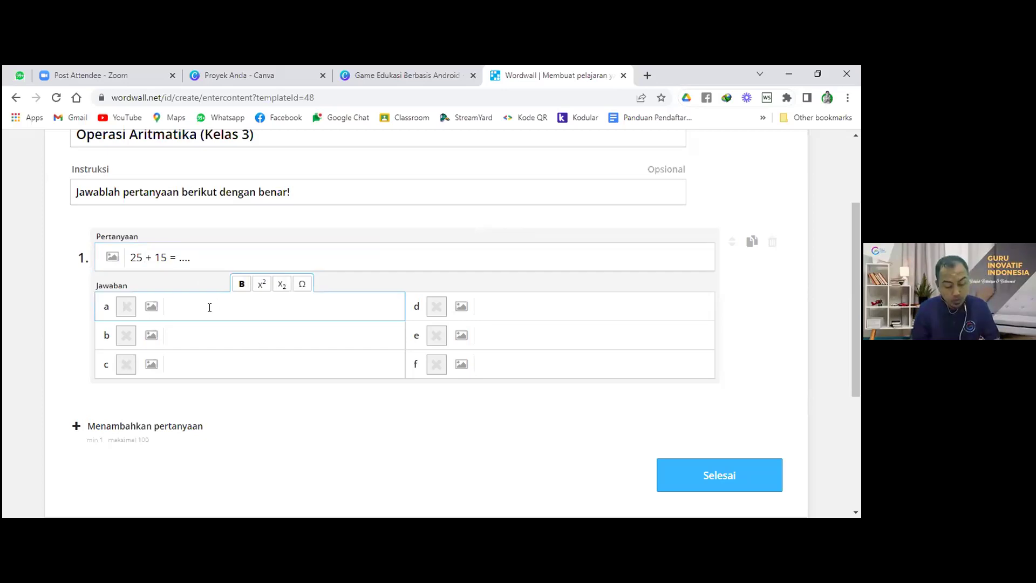
{"action": "type", "text": "40"}
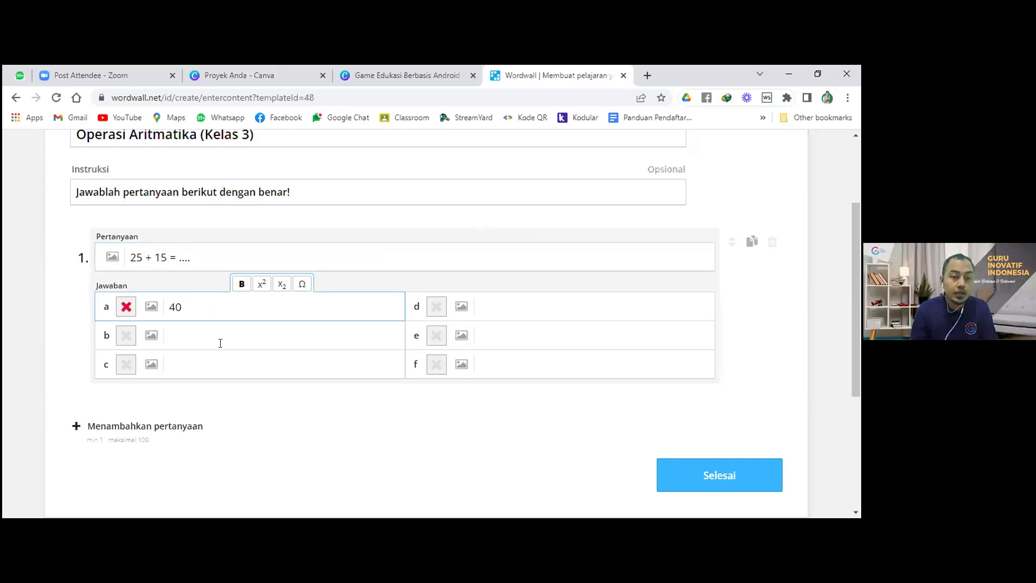
{"action": "left_click", "coordinate": [214, 338]}
{"action": "type", "text": "35"}
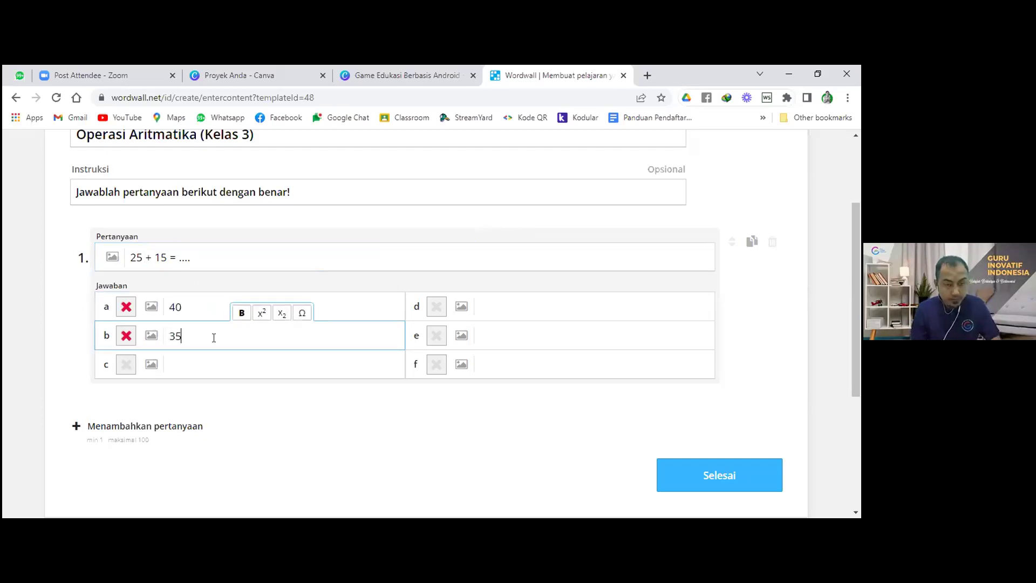
{"action": "left_click", "coordinate": [213, 356]}
{"action": "type", "text": "50"}
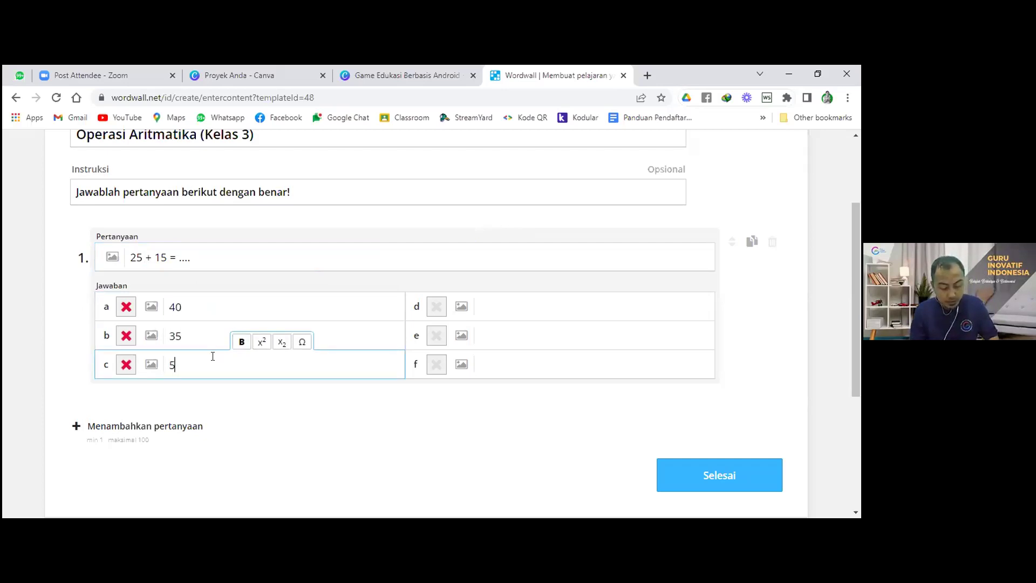
{"action": "left_click", "coordinate": [487, 306]}
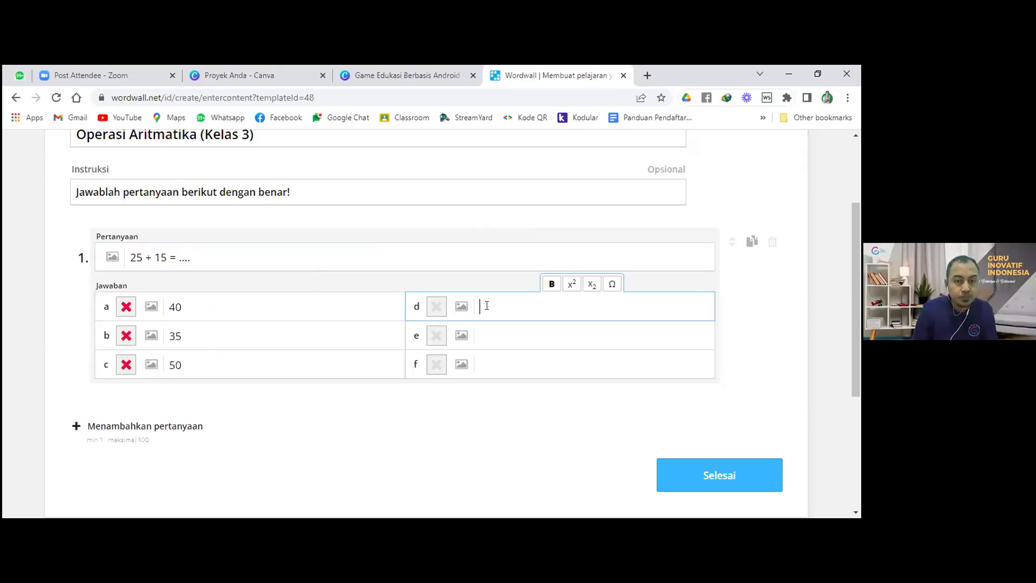
{"action": "type", "text": "45"}
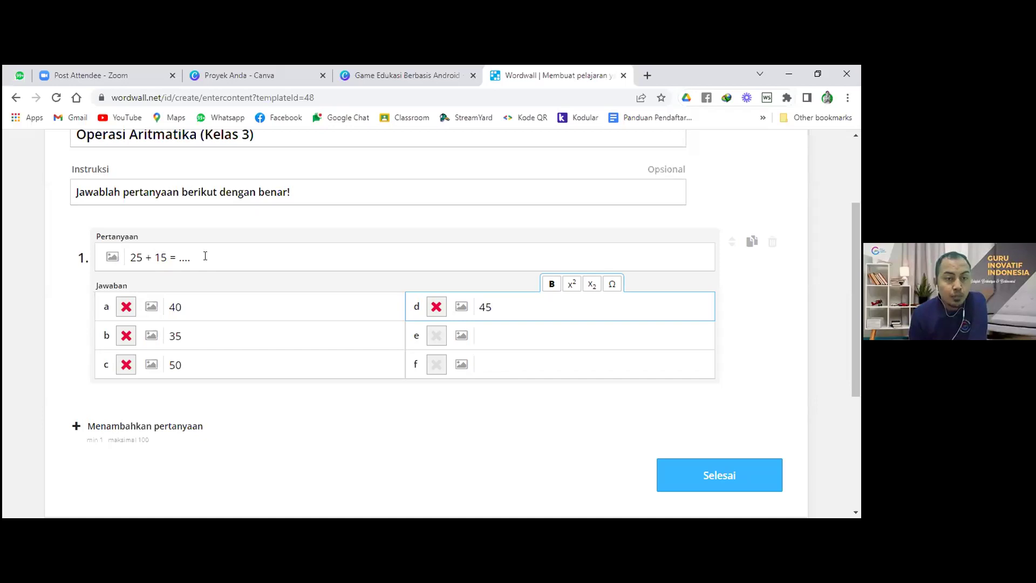
{"action": "left_click", "coordinate": [126, 308]}
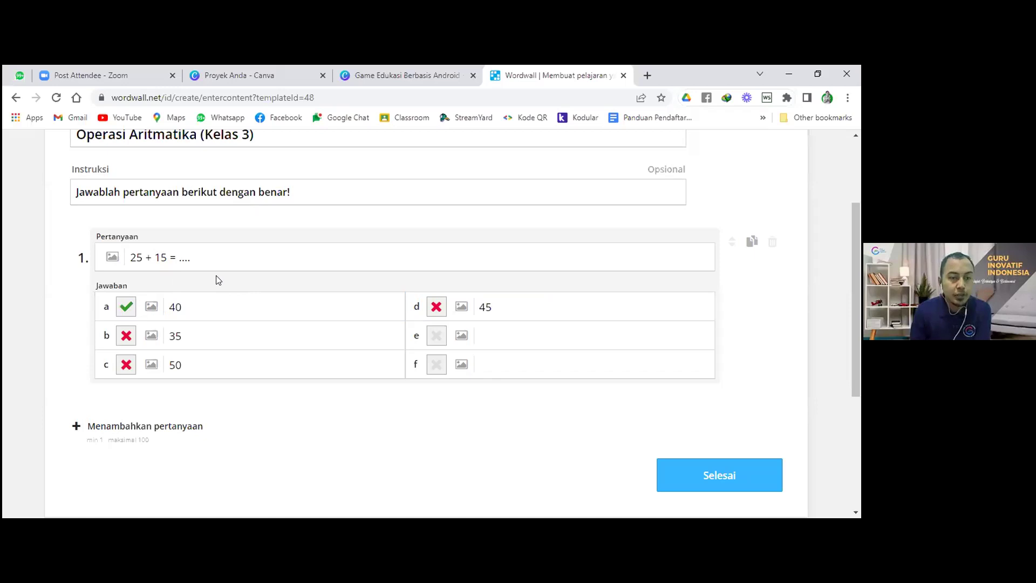
- Add a second question with the text "100 X .... = 10.000"
{"action": "scroll", "coordinate": [216, 279], "scroll_direction": "down", "scroll_amount": 1}
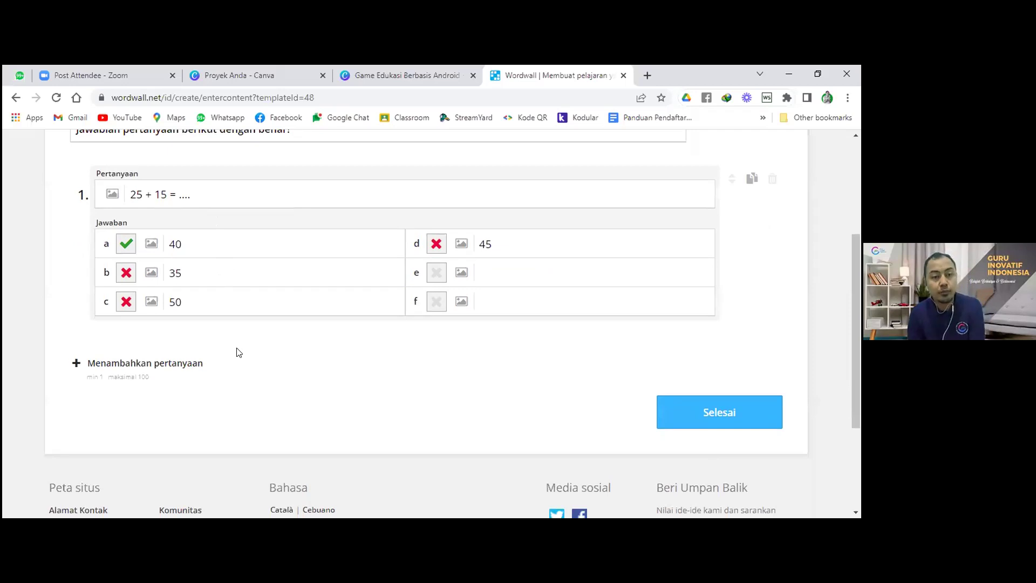
{"action": "left_click", "coordinate": [122, 364]}
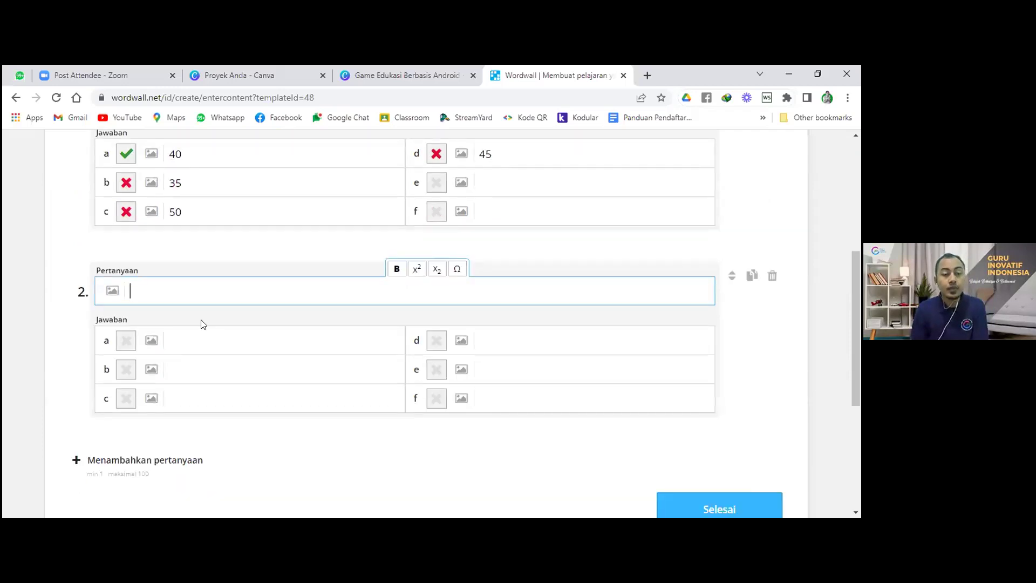
{"action": "scroll", "coordinate": [203, 324], "scroll_direction": "up", "scroll_amount": 1}
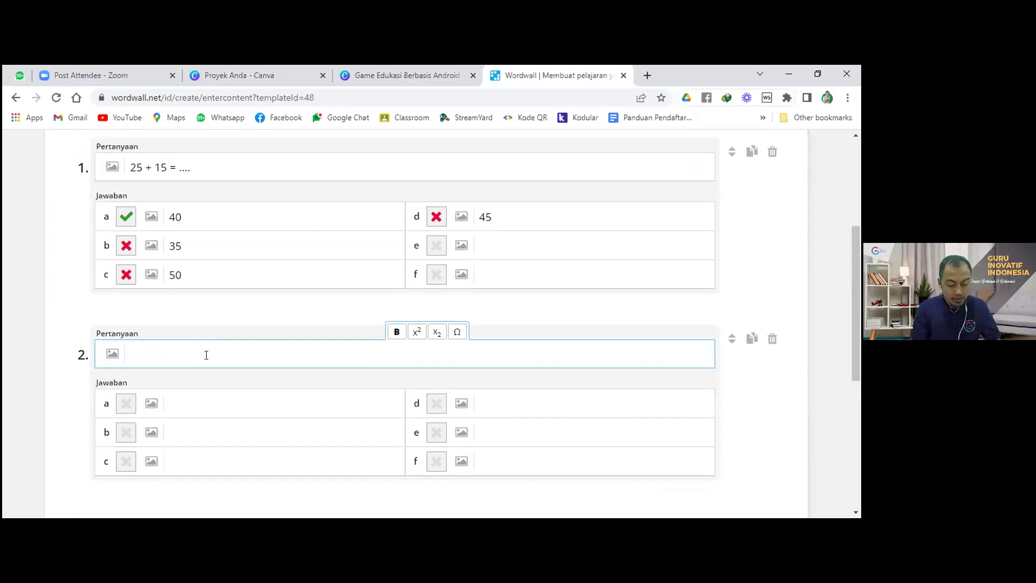
{"action": "type", "text": "100"}
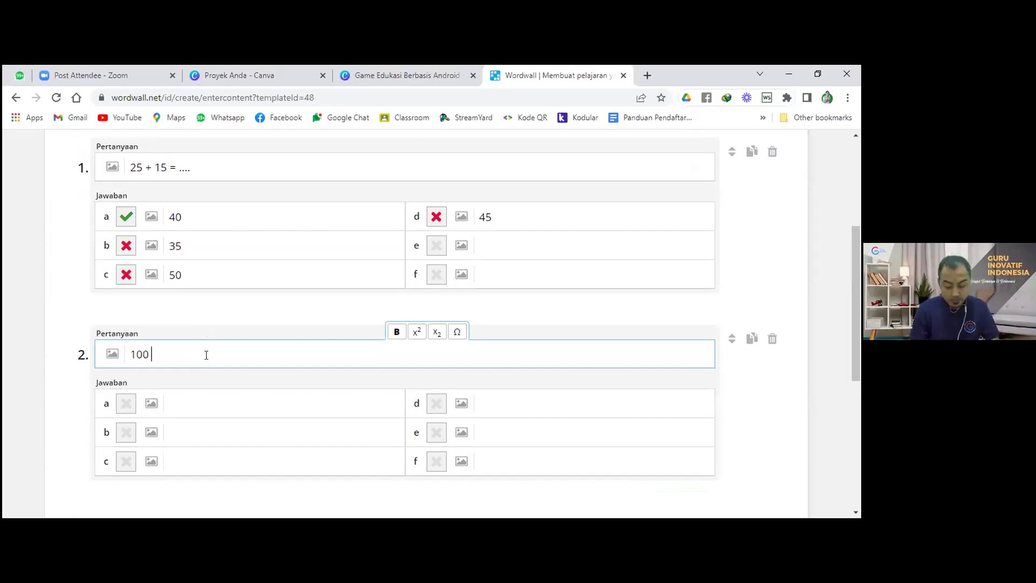
{"action": "type", "text": " X"}
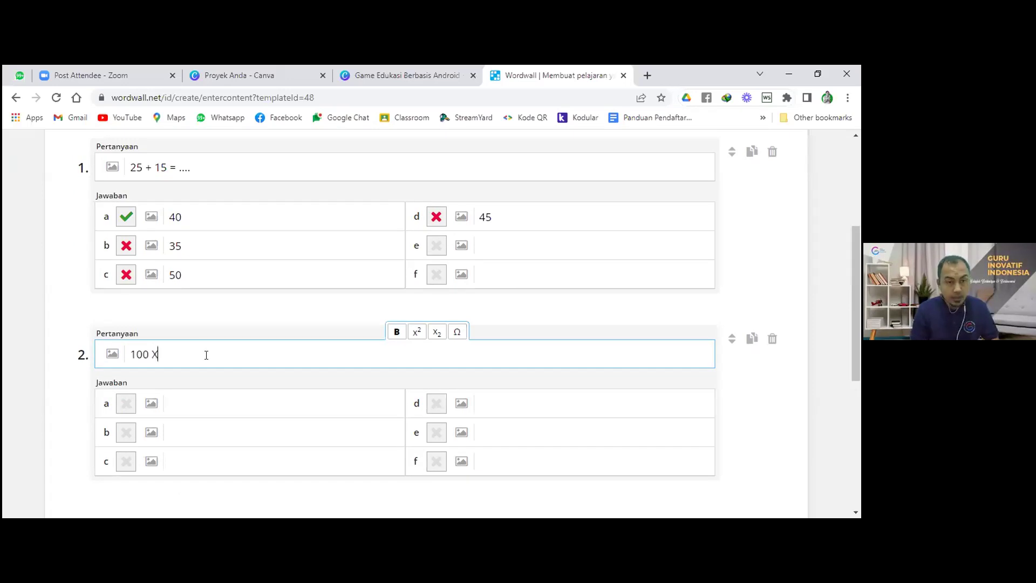
{"action": "type", "text": " ..."}
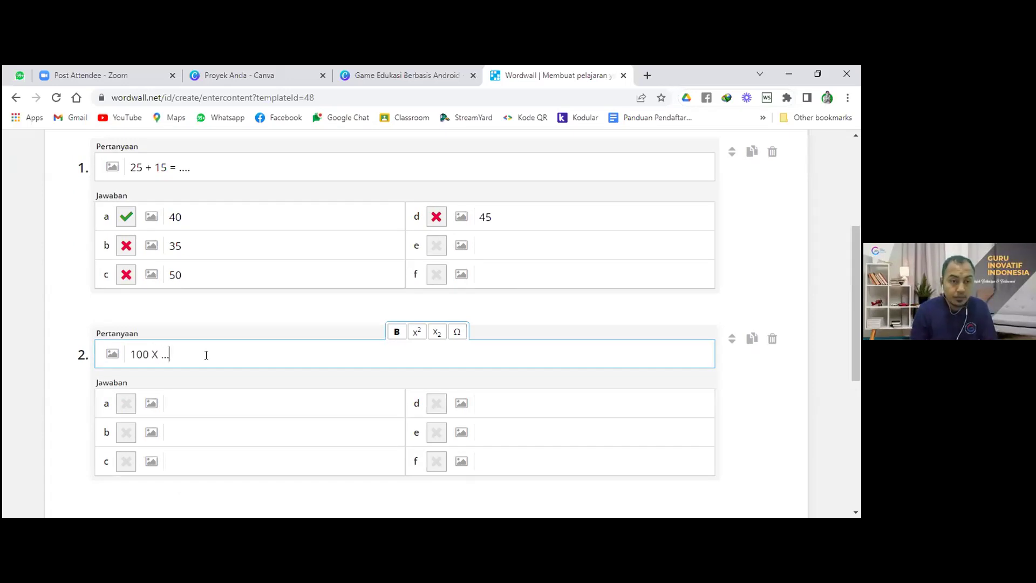
{"action": "type", "text": ". = "}
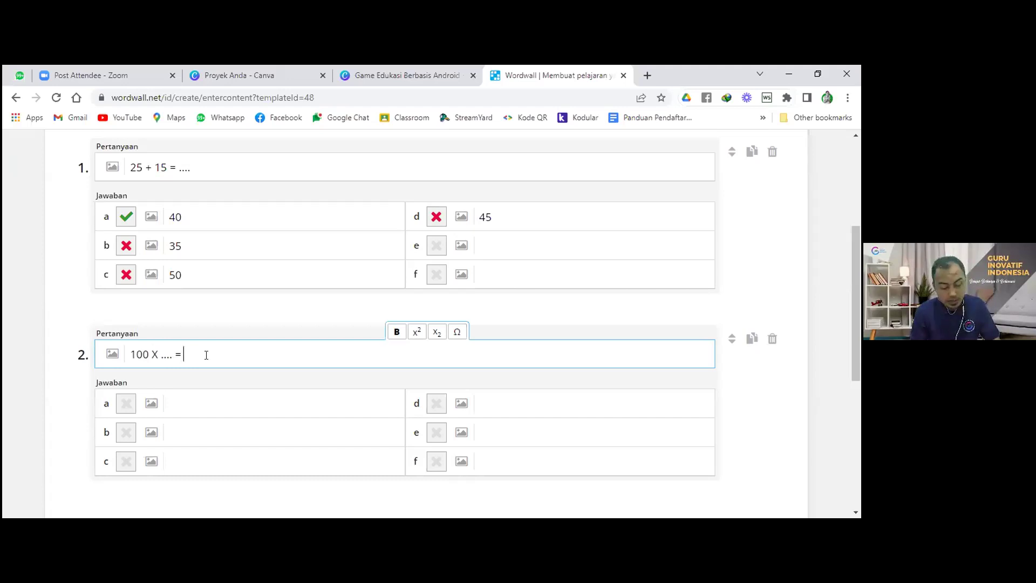
{"action": "type", "text": "10."}
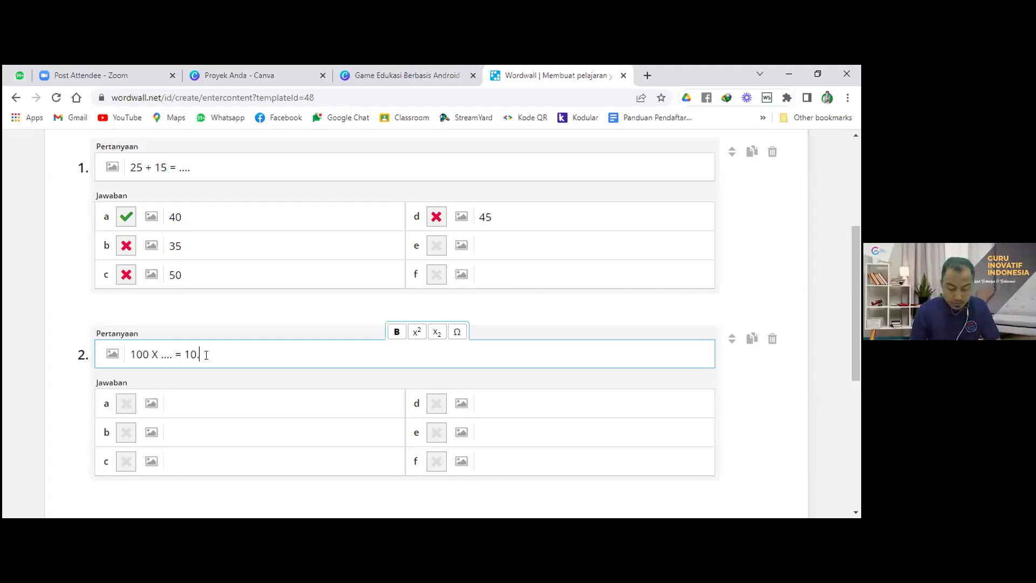
{"action": "type", "text": "000"}
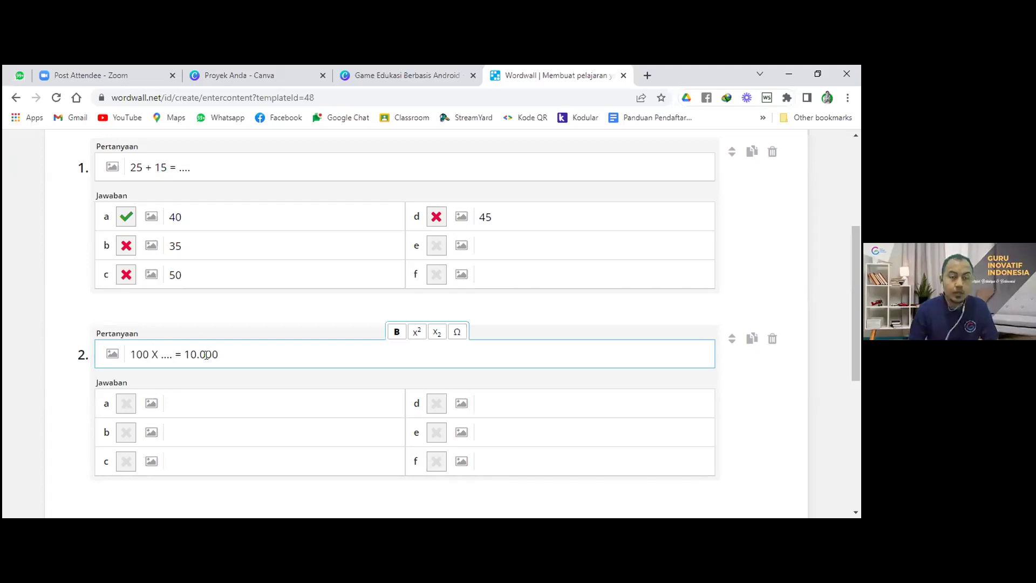
- Fill question 2's answers a to d with 100, 1.000, 10 and 10.000, and mark 100 as the correct one
{"action": "left_click", "coordinate": [228, 404]}
{"action": "type", "text": "1000"}
{"action": "key", "text": "BackSpace"}
{"action": "left_click", "coordinate": [206, 436]}
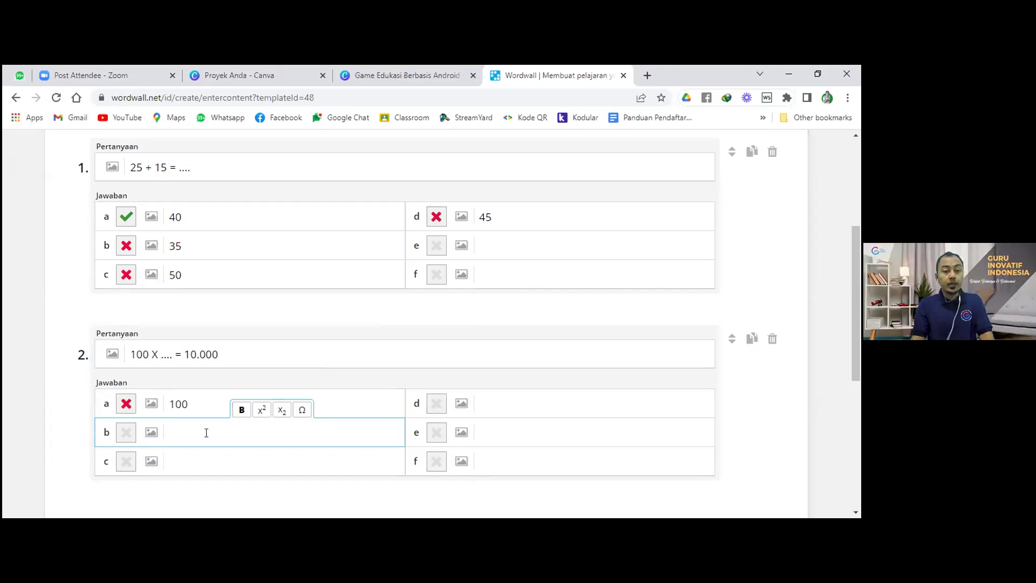
{"action": "type", "text": "1000"}
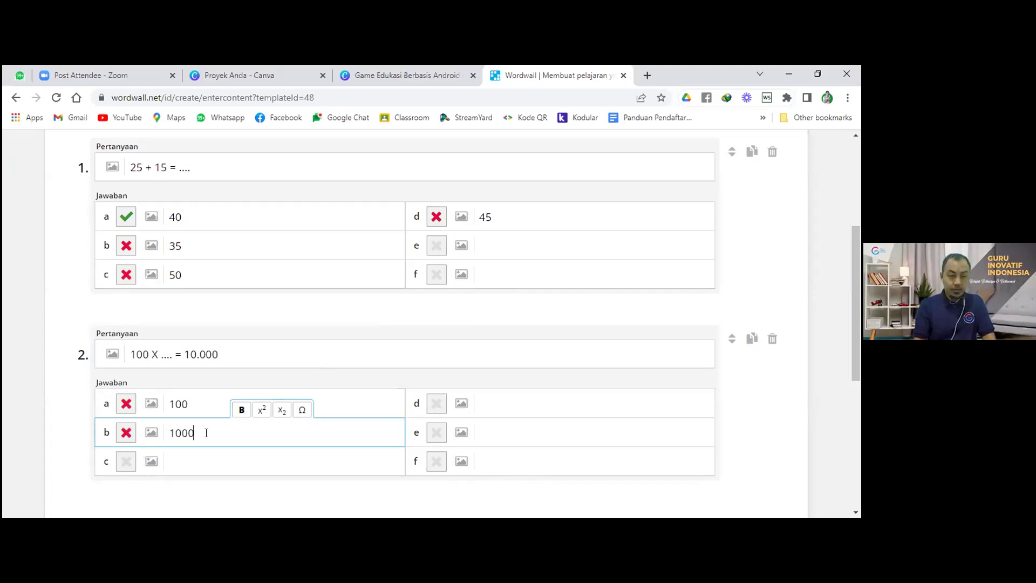
{"action": "left_click", "coordinate": [204, 456]}
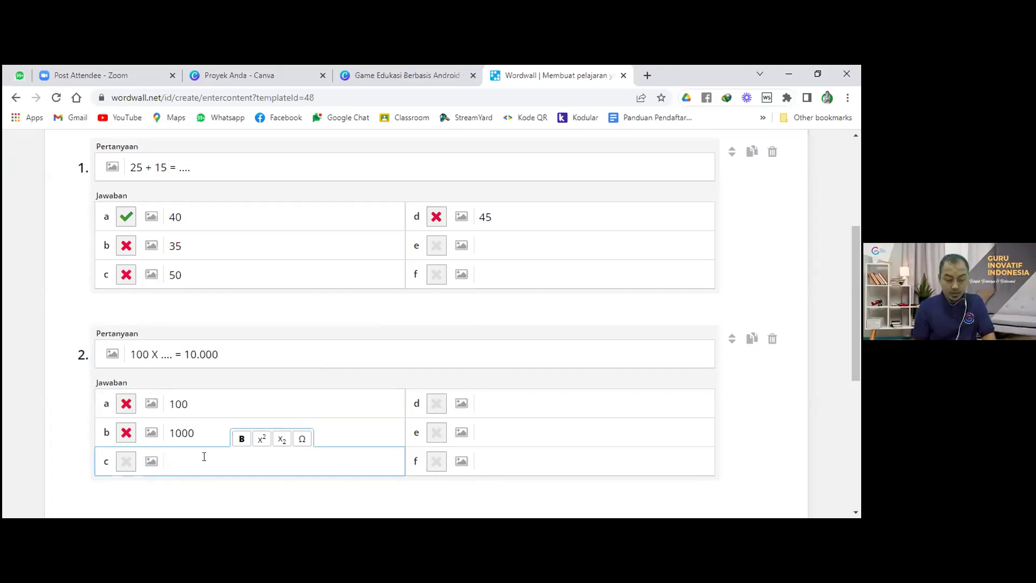
{"action": "type", "text": "10"}
{"action": "left_click", "coordinate": [511, 406]}
{"action": "type", "text": "10."}
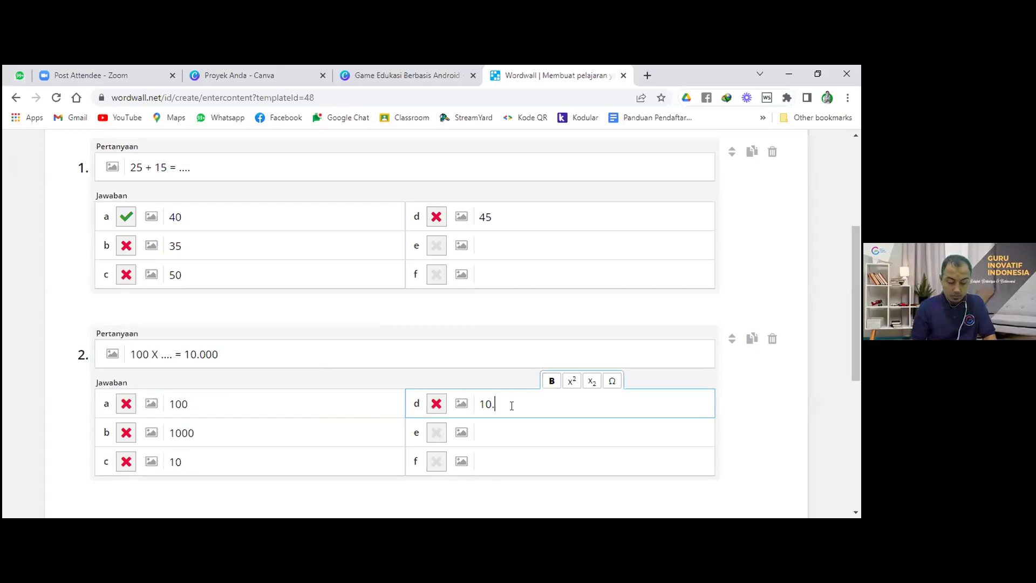
{"action": "type", "text": "000"}
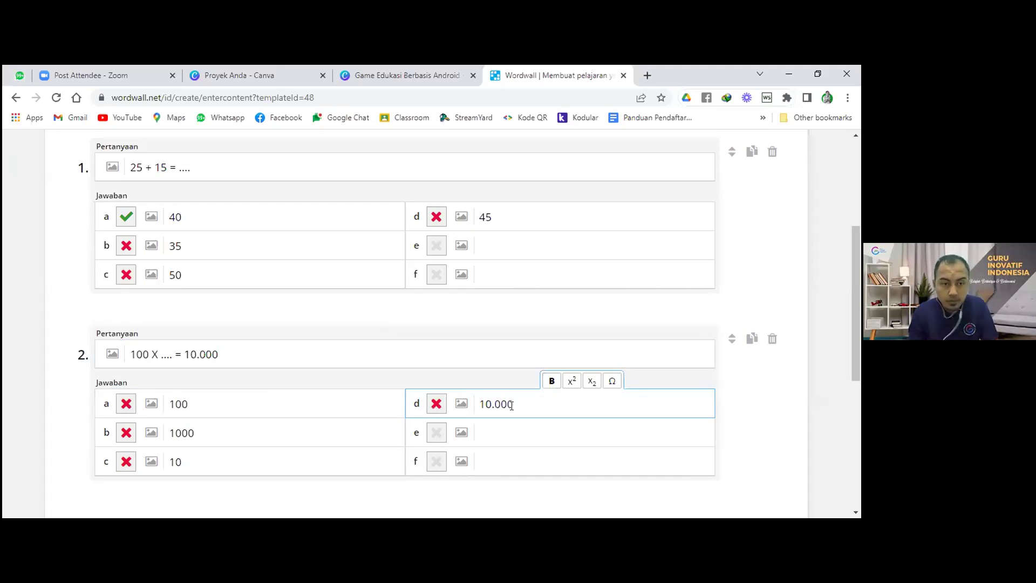
{"action": "left_click", "coordinate": [173, 434]}
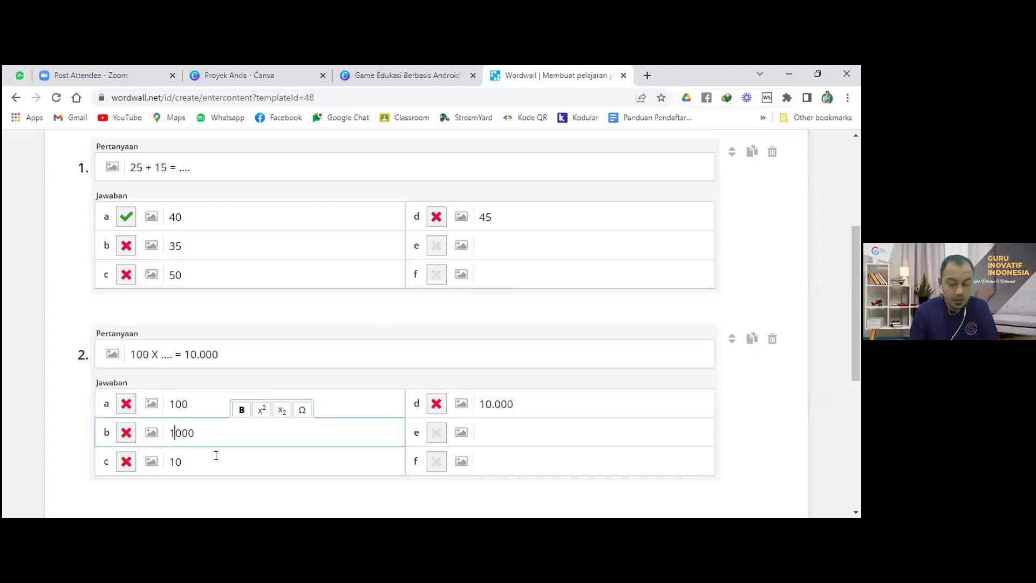
{"action": "type", "text": "."}
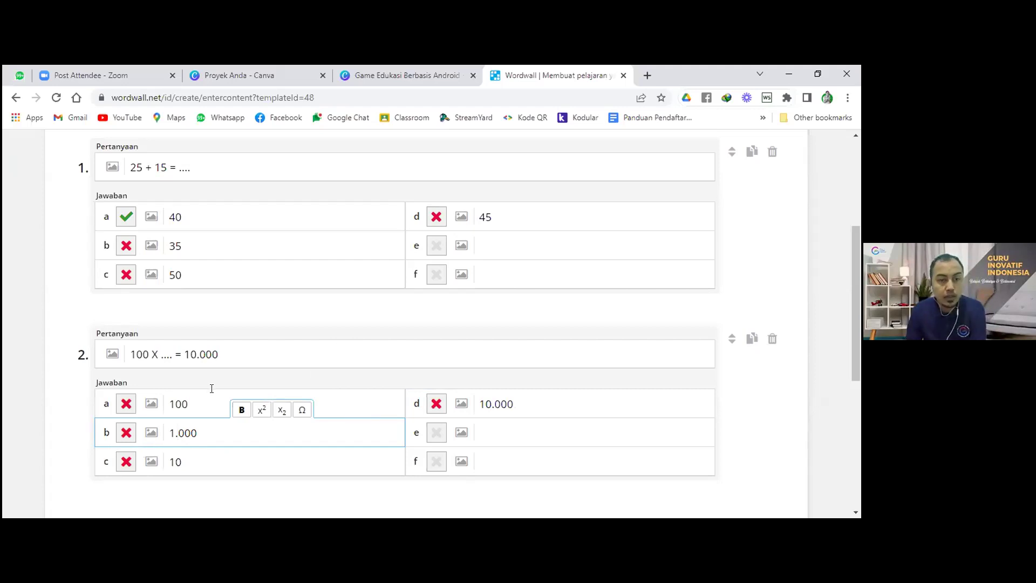
{"action": "left_click", "coordinate": [128, 400]}
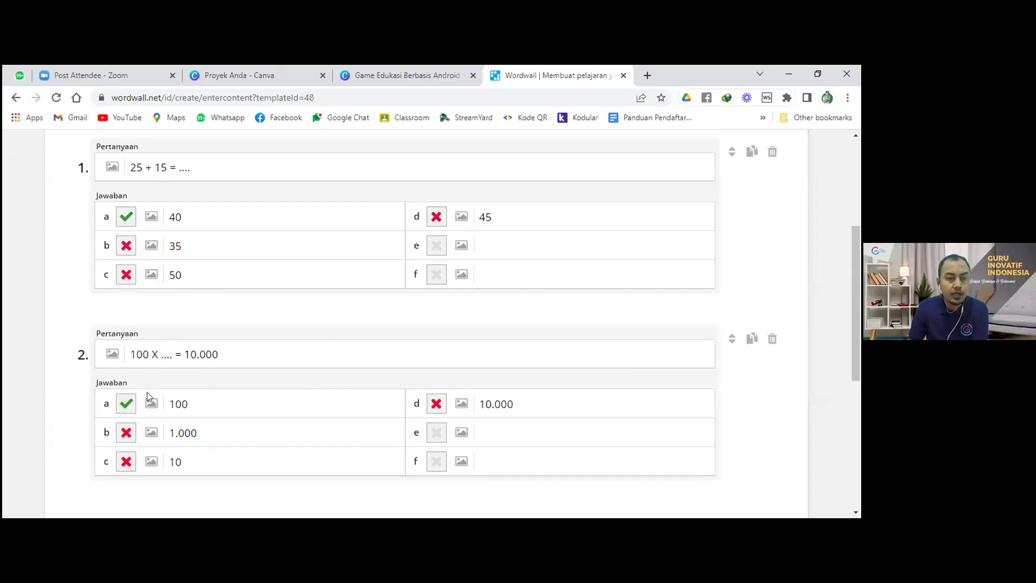
- Unmark question 2's answer a, change answer a to 1.000 and answer b to 100, and mark b as correct
{"action": "left_click", "coordinate": [125, 405]}
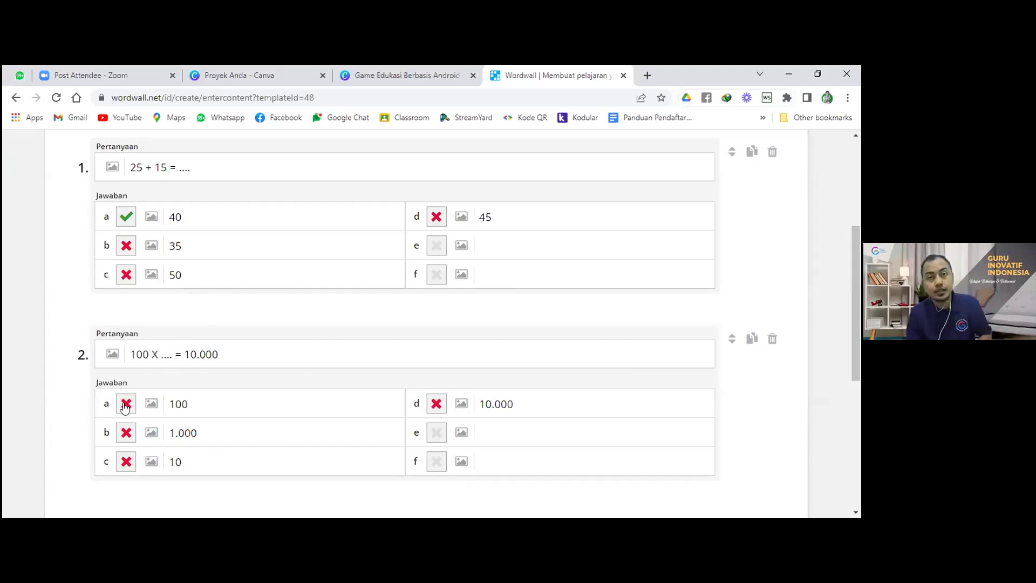
{"action": "left_click", "coordinate": [209, 428]}
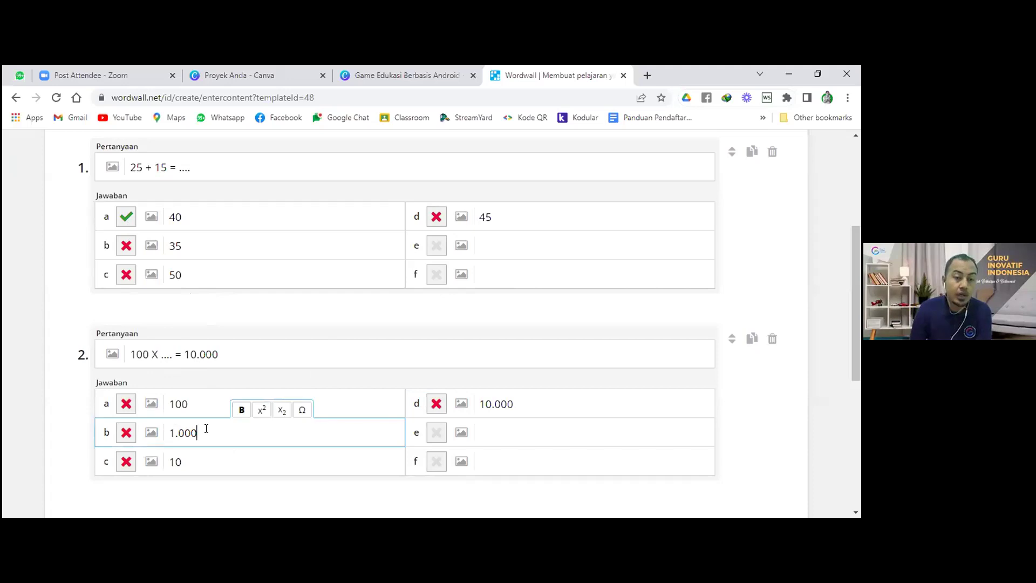
{"action": "key", "text": "BackSpace"}
{"action": "key", "text": "BackSpace"}
{"action": "key", "text": "BackSpace"}
{"action": "key", "text": "BackSpace"}
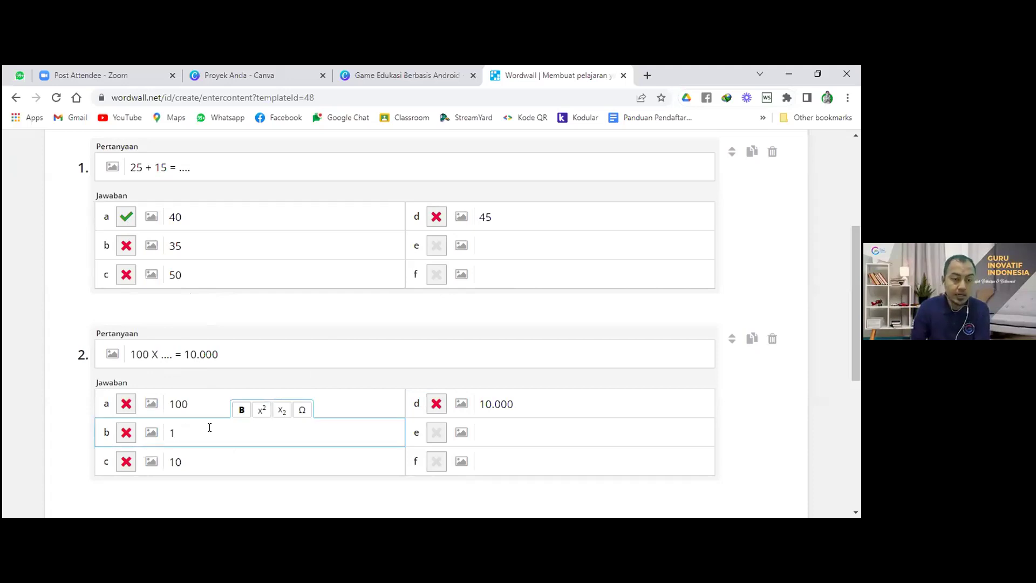
{"action": "type", "text": "00"}
{"action": "left_click", "coordinate": [194, 405]}
{"action": "type", "text": "0"}
{"action": "key", "text": "Left"}
{"action": "key", "text": "Left"}
{"action": "key", "text": "Left"}
{"action": "type", "text": "."}
{"action": "left_click", "coordinate": [127, 437]}
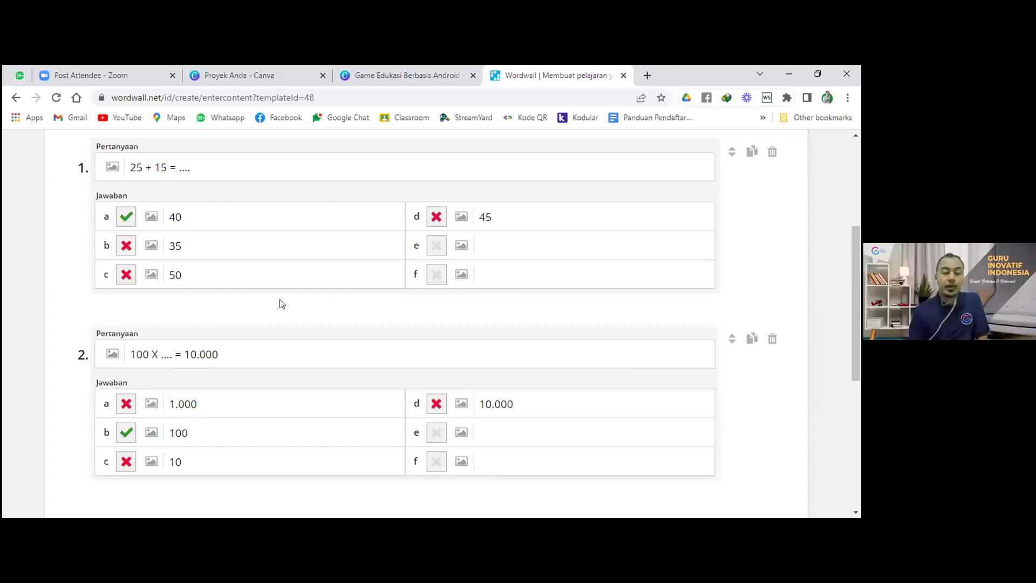
- Add a blank third question below question 2
{"action": "scroll", "coordinate": [280, 304], "scroll_direction": "down", "scroll_amount": 1}
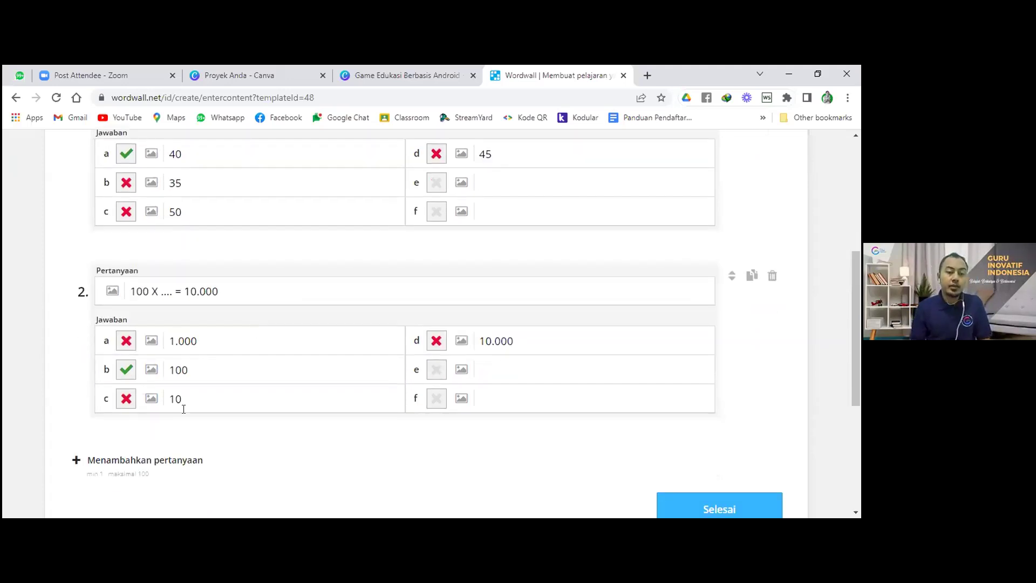
{"action": "left_click", "coordinate": [179, 460]}
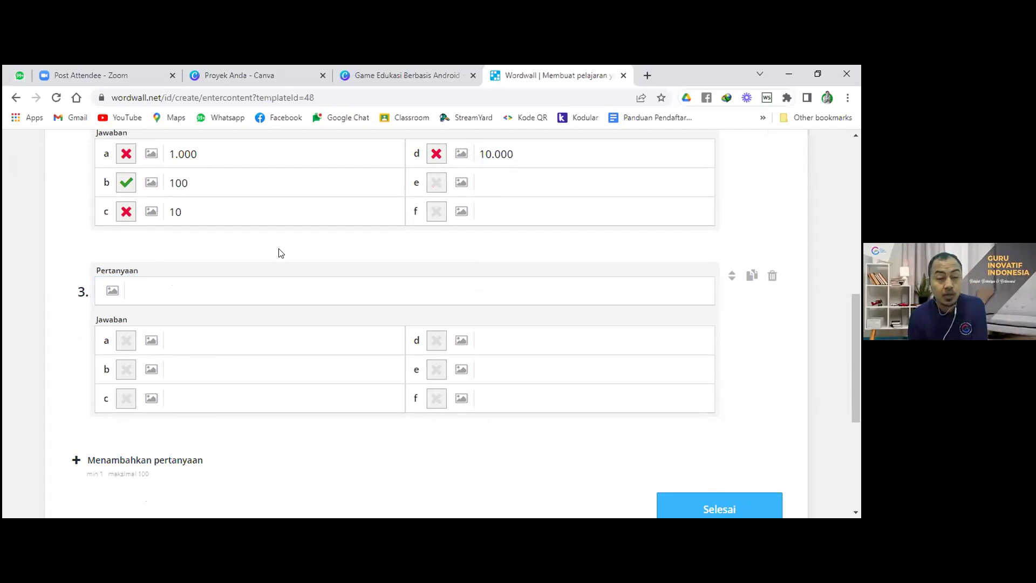
{"action": "left_click", "coordinate": [112, 294]}
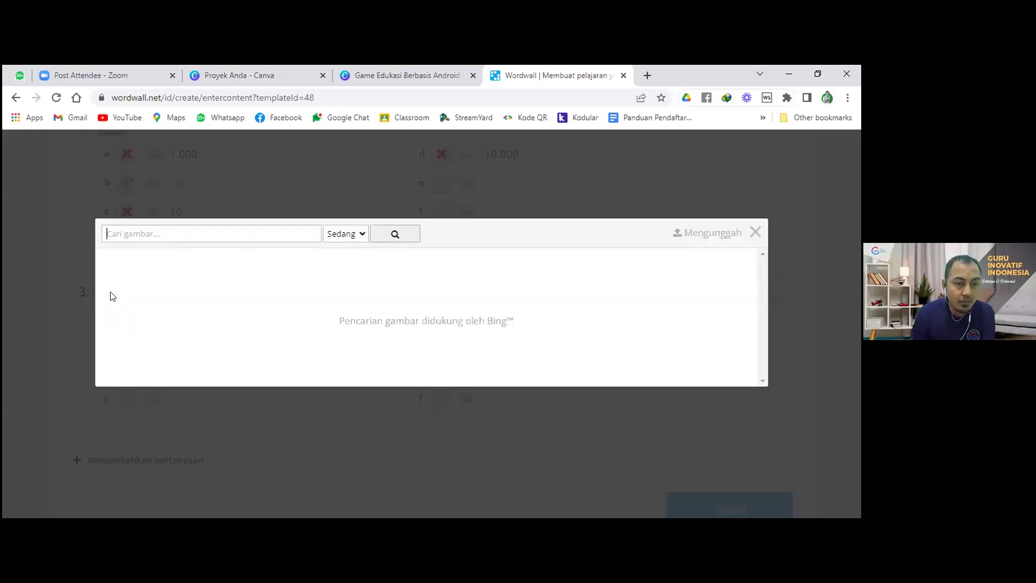
{"action": "left_click", "coordinate": [755, 232]}
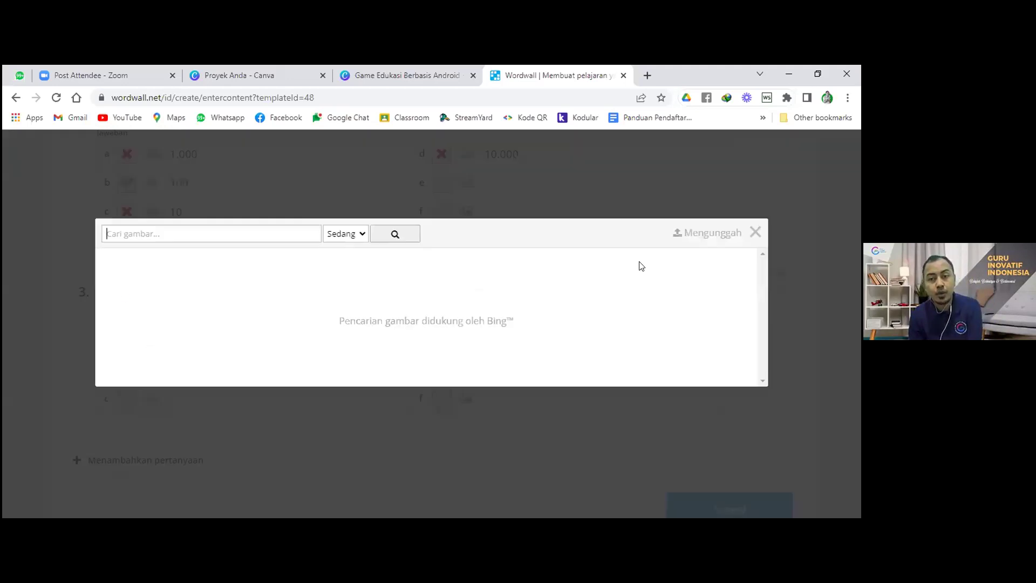
{"action": "left_click", "coordinate": [722, 236]}
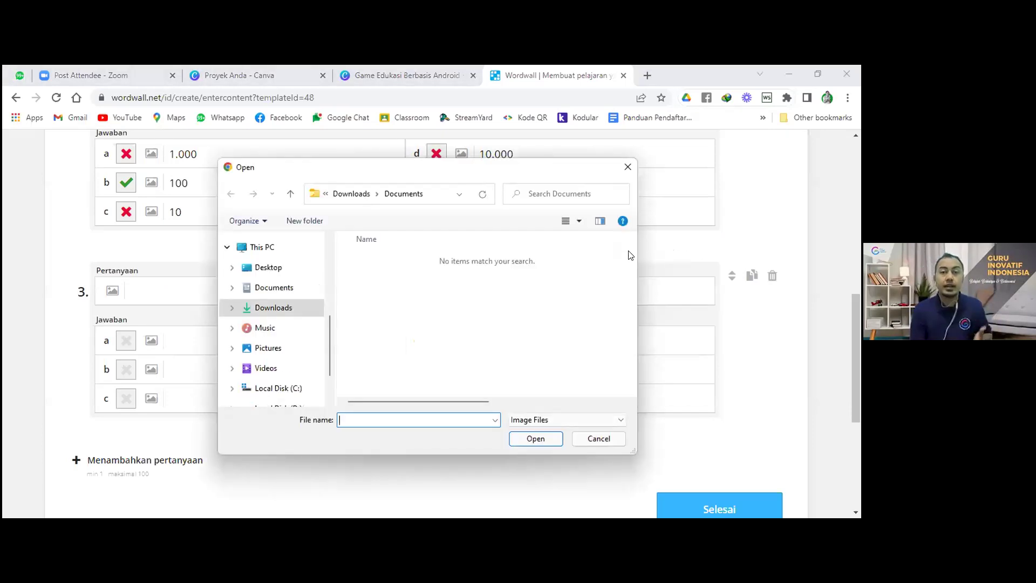
{"action": "left_click", "coordinate": [599, 438]}
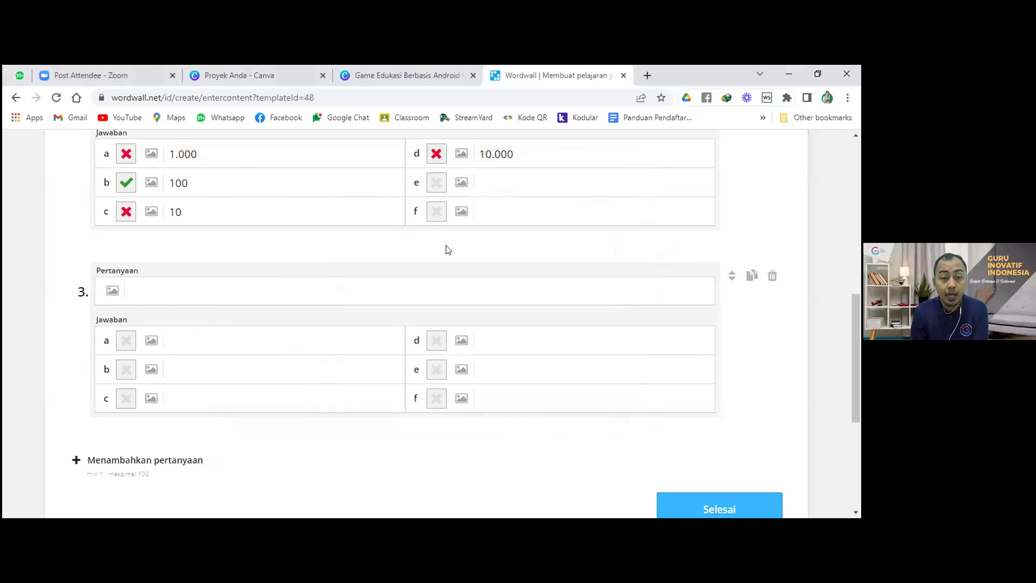
- Search the web images for "dadu" and insert the 300 × 300 picture of two white dice into question 3
{"action": "left_click", "coordinate": [112, 292]}
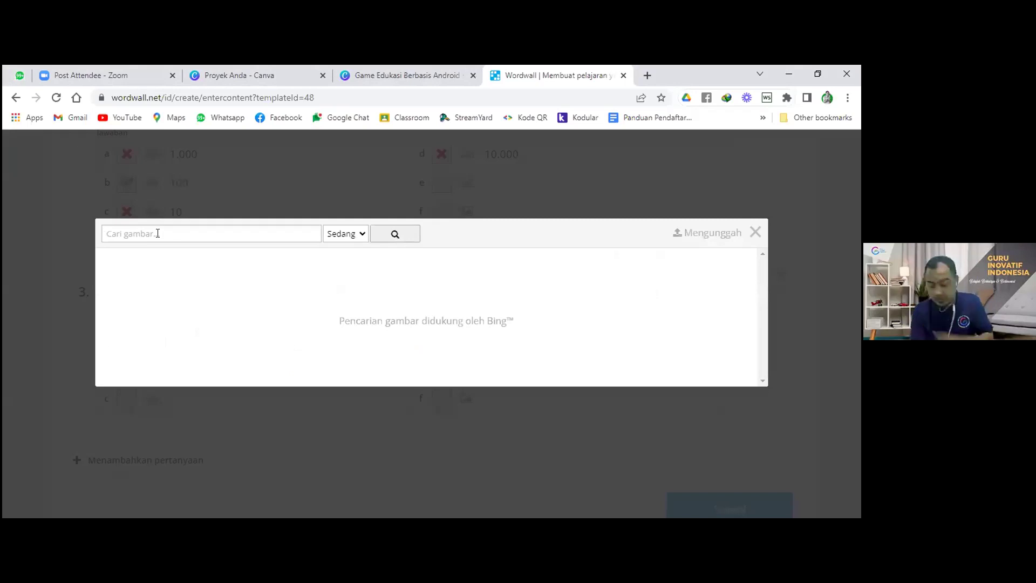
{"action": "type", "text": "dadu"}
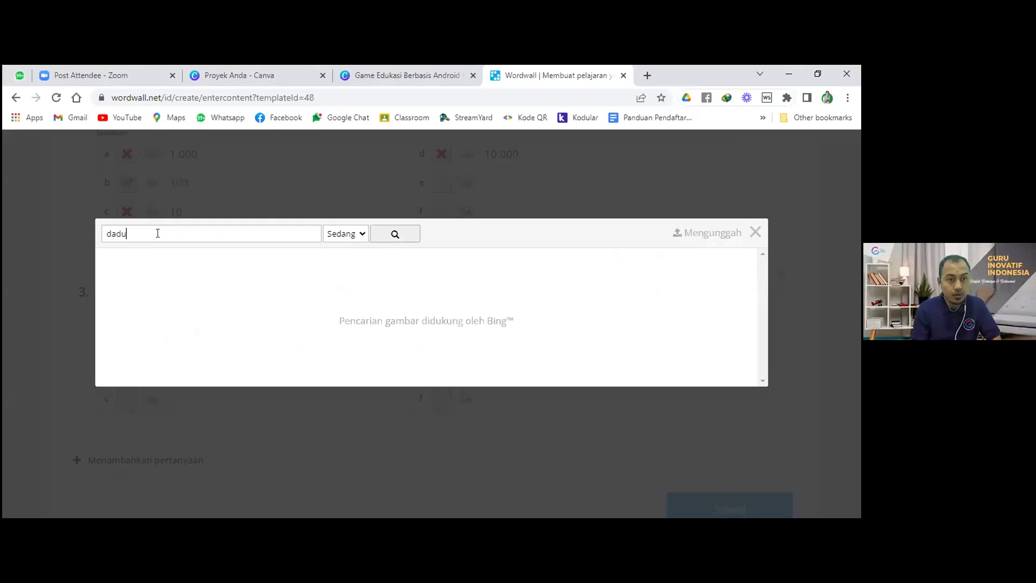
{"action": "key", "text": "Return"}
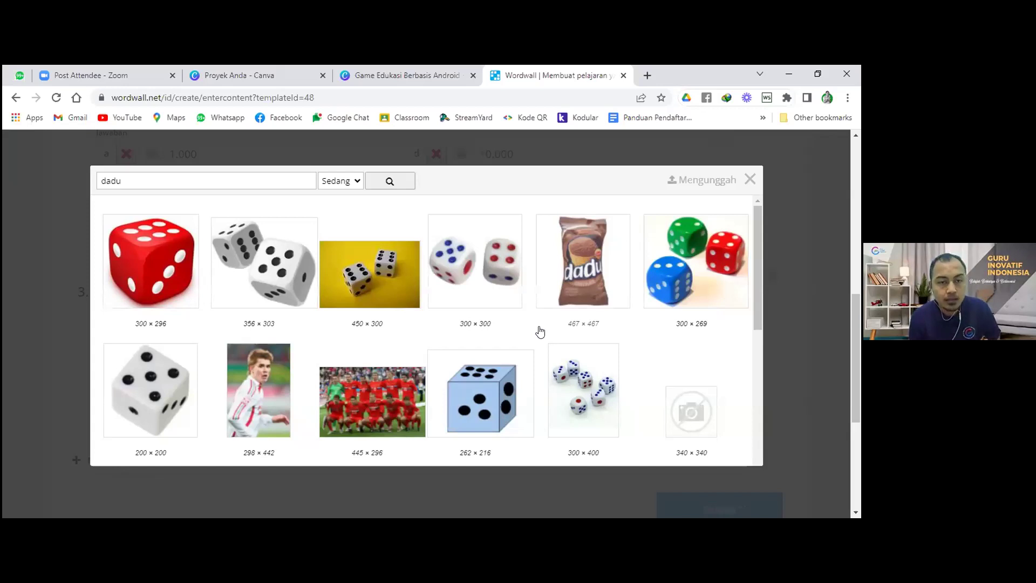
{"action": "left_click", "coordinate": [487, 283]}
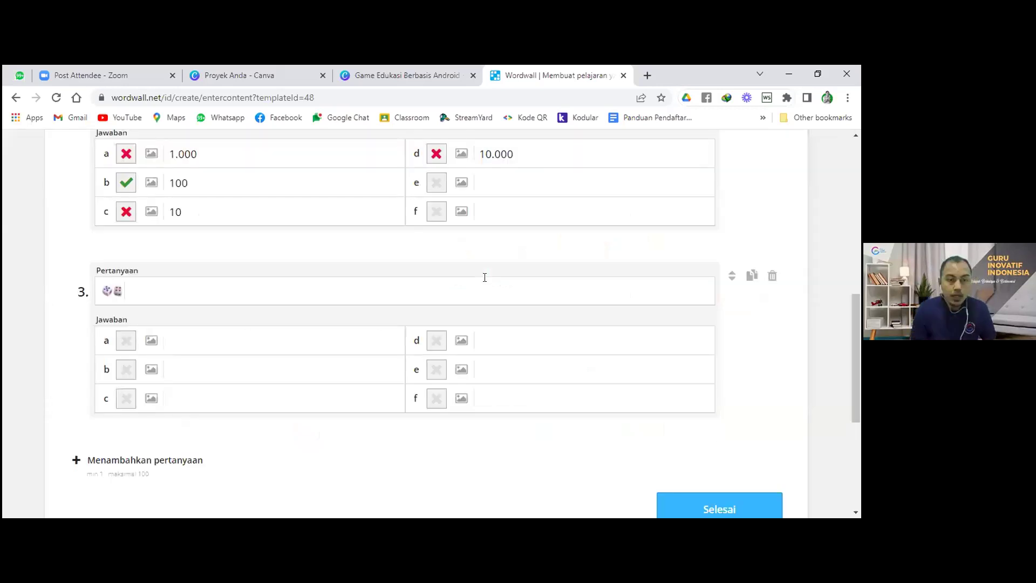
- Enter "Jumlah mata dadu yang tampil pada gambar tersebut adalah ...." as question 3's text and preview its dice picture
{"action": "left_click", "coordinate": [461, 292]}
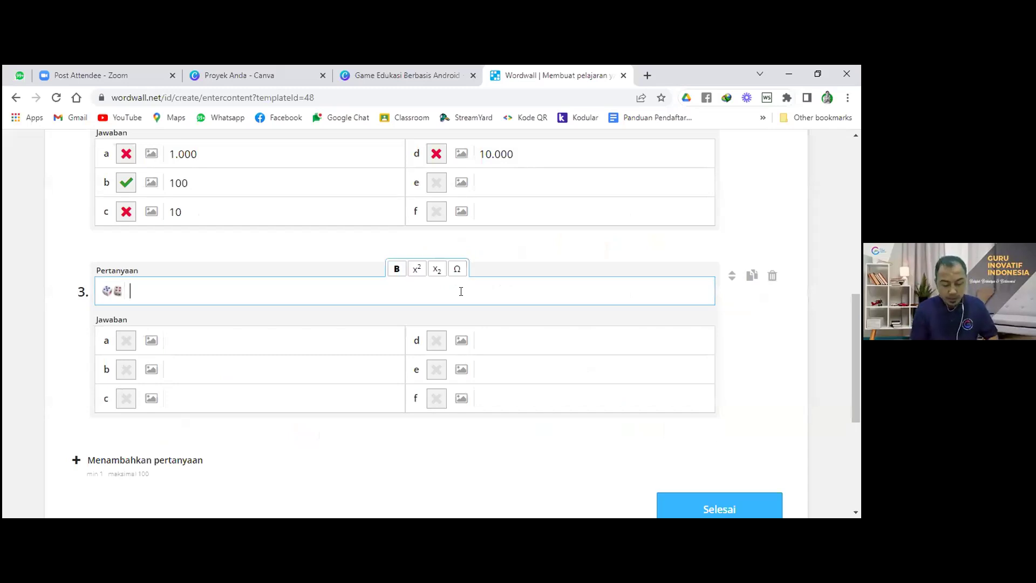
{"action": "type", "text": "ju"}
{"action": "key", "text": "BackSpace"}
{"action": "key", "text": "BackSpace"}
{"action": "type", "text": "J"}
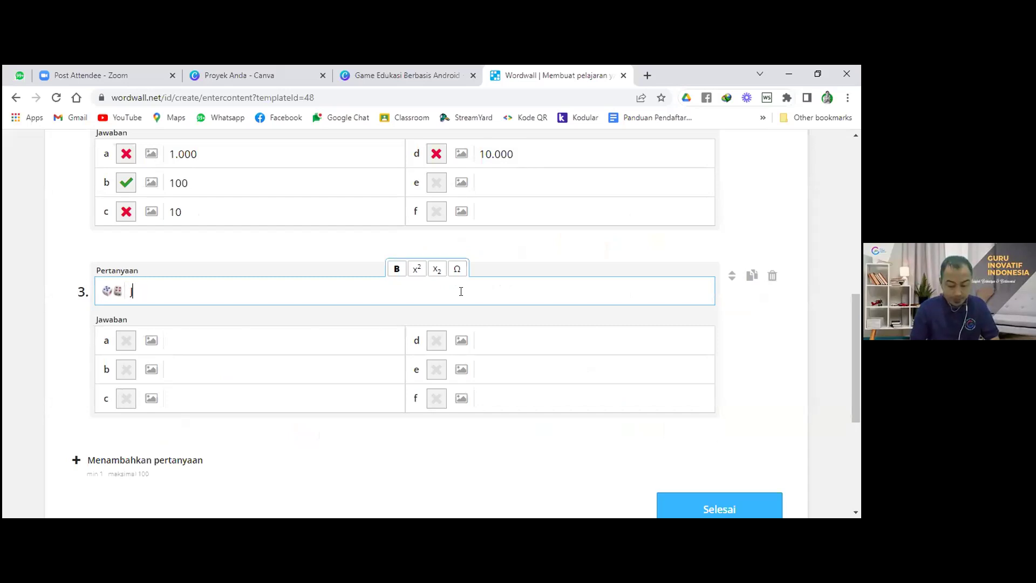
{"action": "type", "text": "umlah m"}
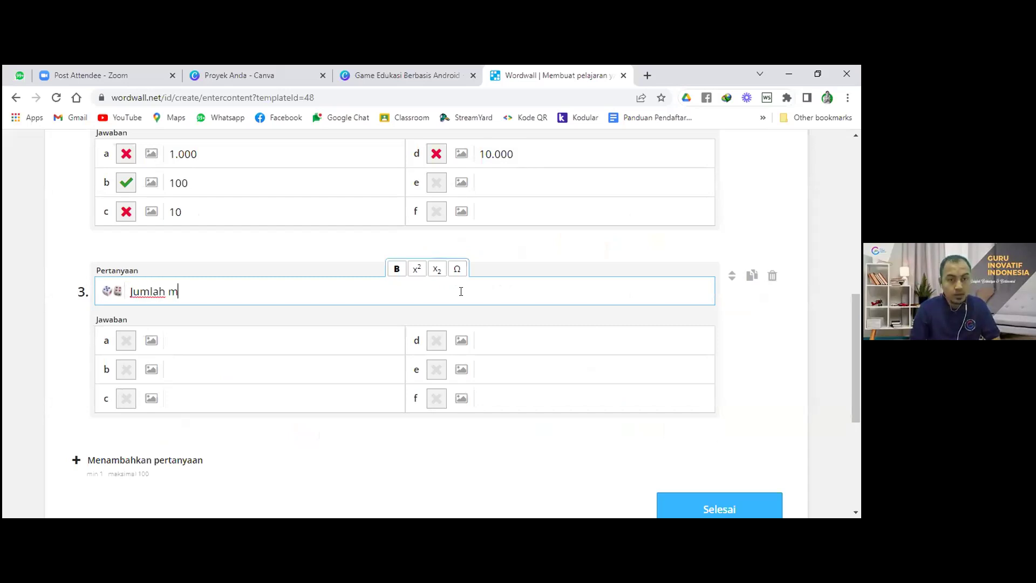
{"action": "type", "text": "ata "}
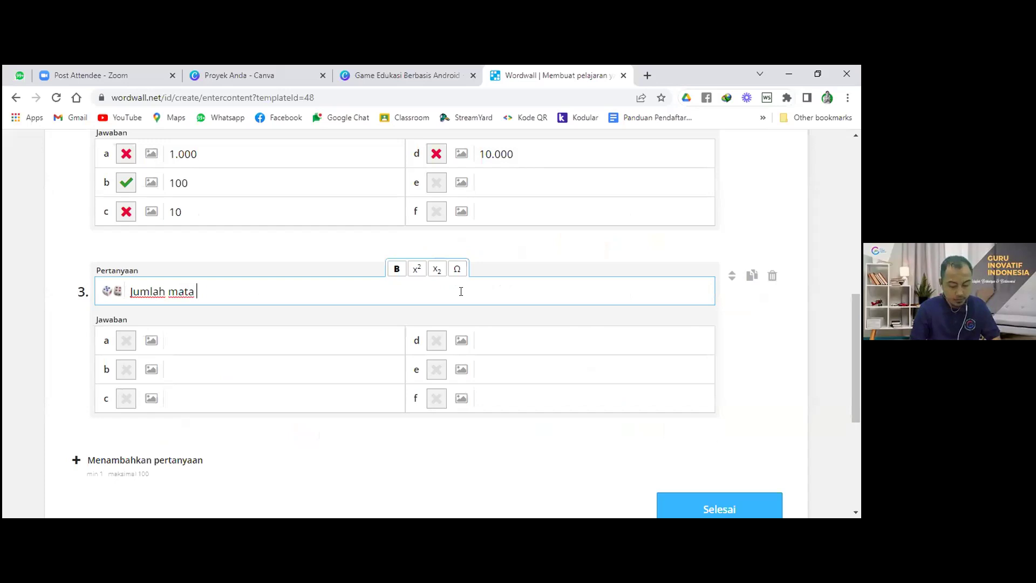
{"action": "type", "text": "dadu y"}
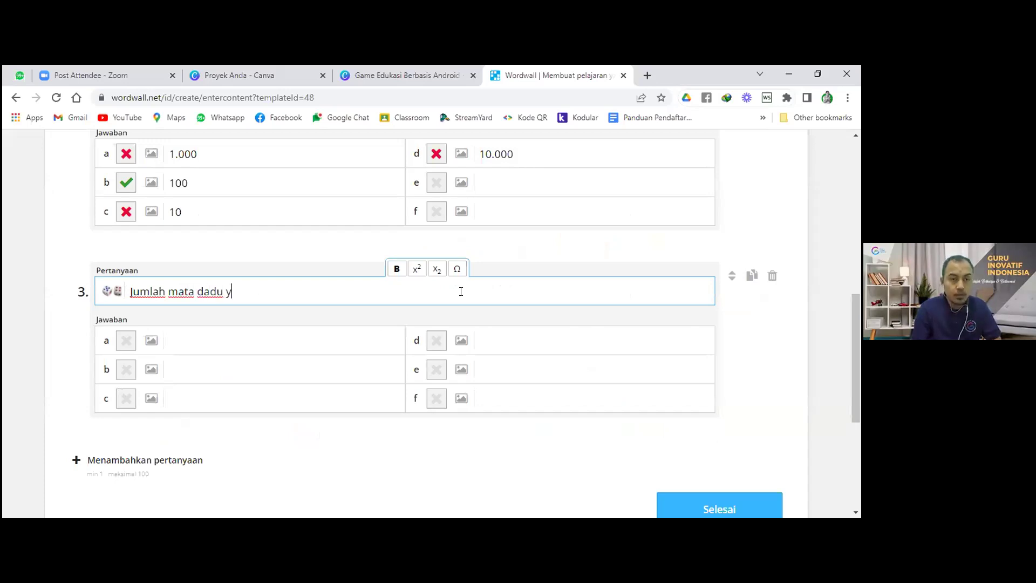
{"action": "type", "text": "ang tampil pa"}
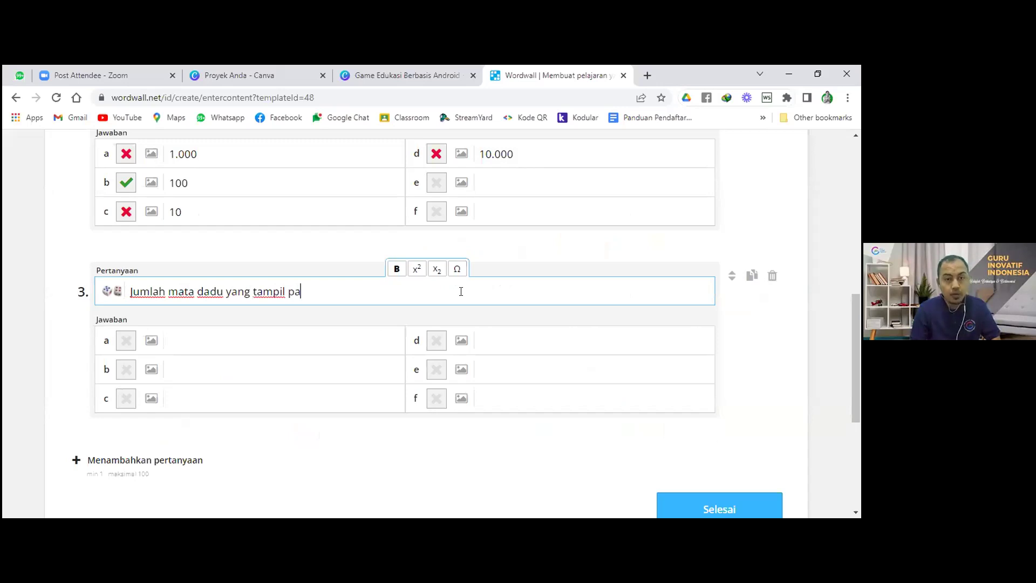
{"action": "type", "text": "da"}
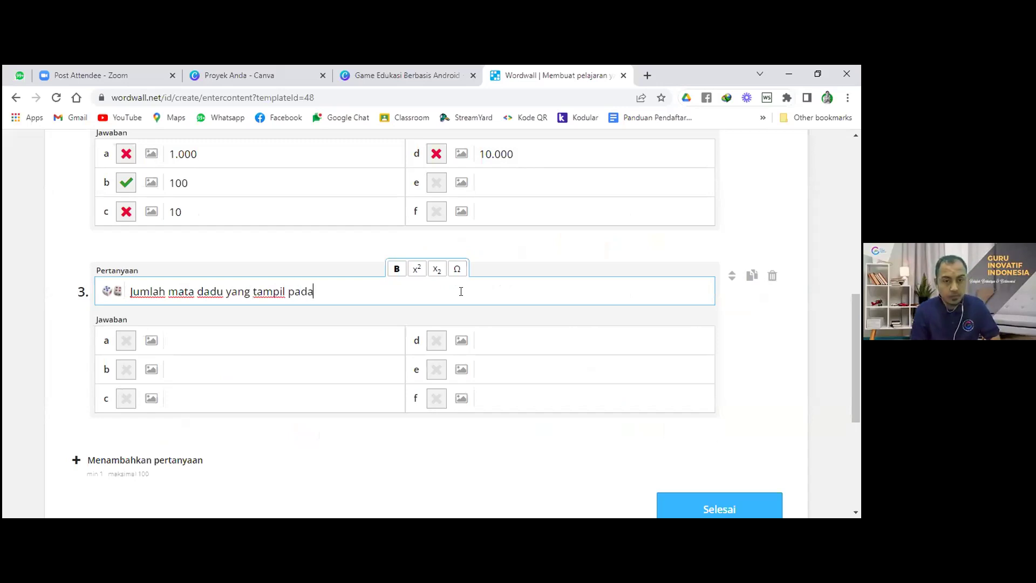
{"action": "type", "text": " gamb"}
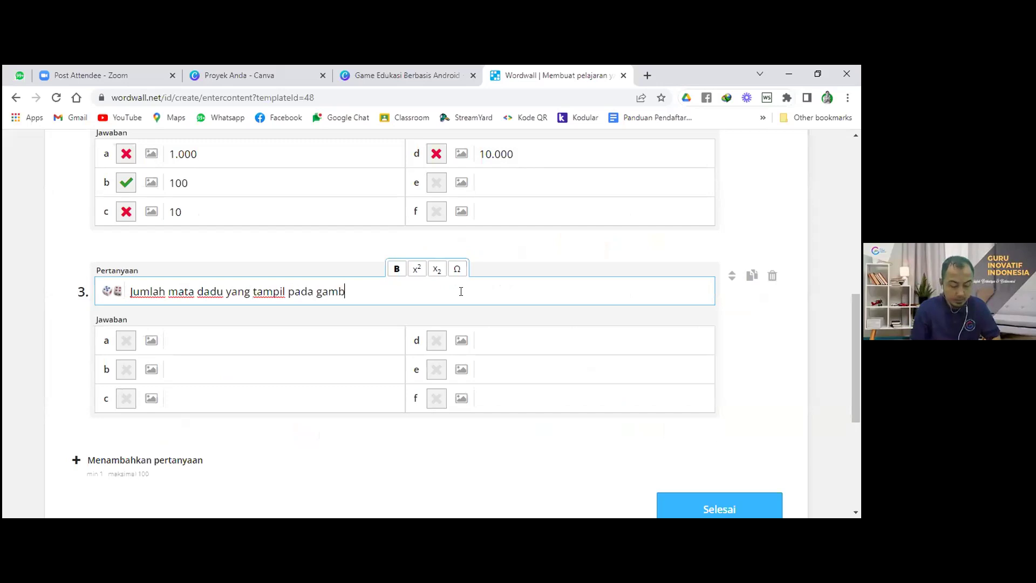
{"action": "type", "text": "ar terse"}
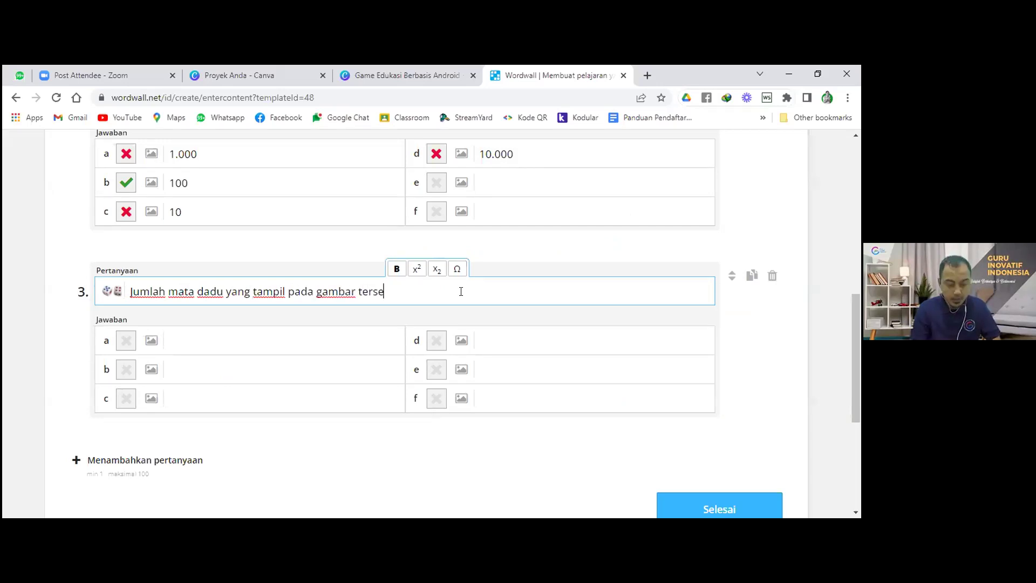
{"action": "type", "text": "but ada"}
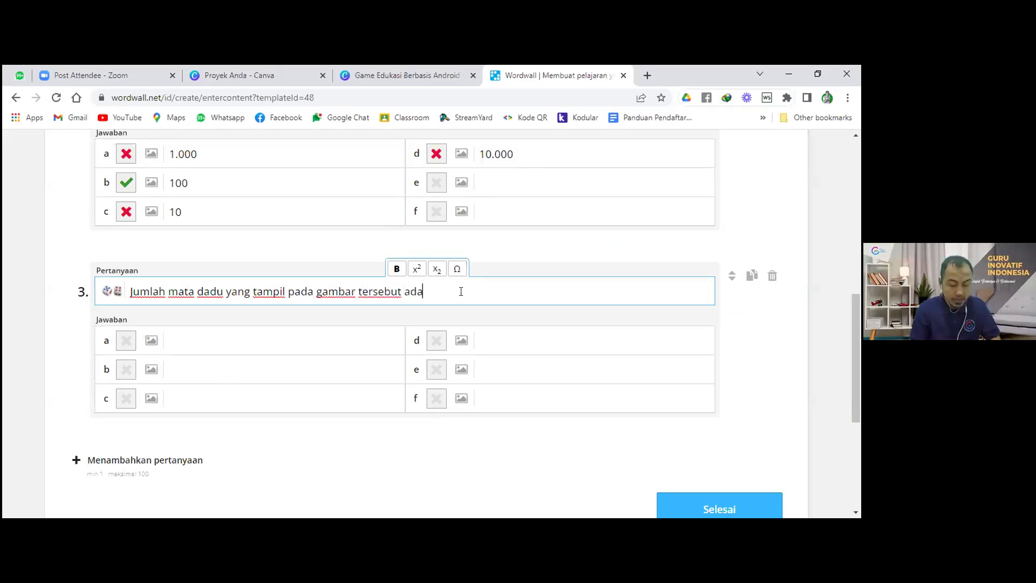
{"action": "type", "text": "lah ...."}
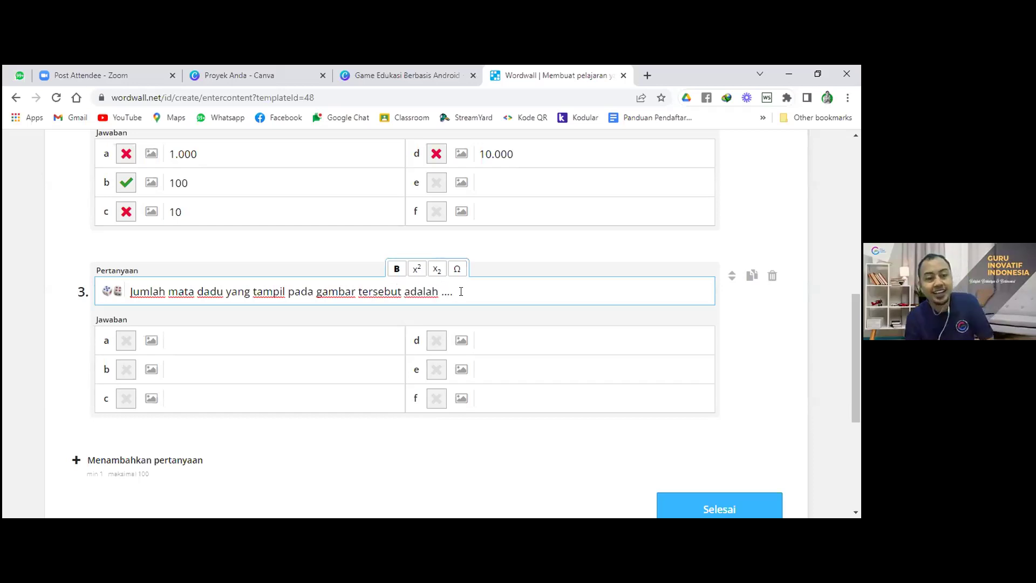
{"action": "left_click", "coordinate": [111, 293]}
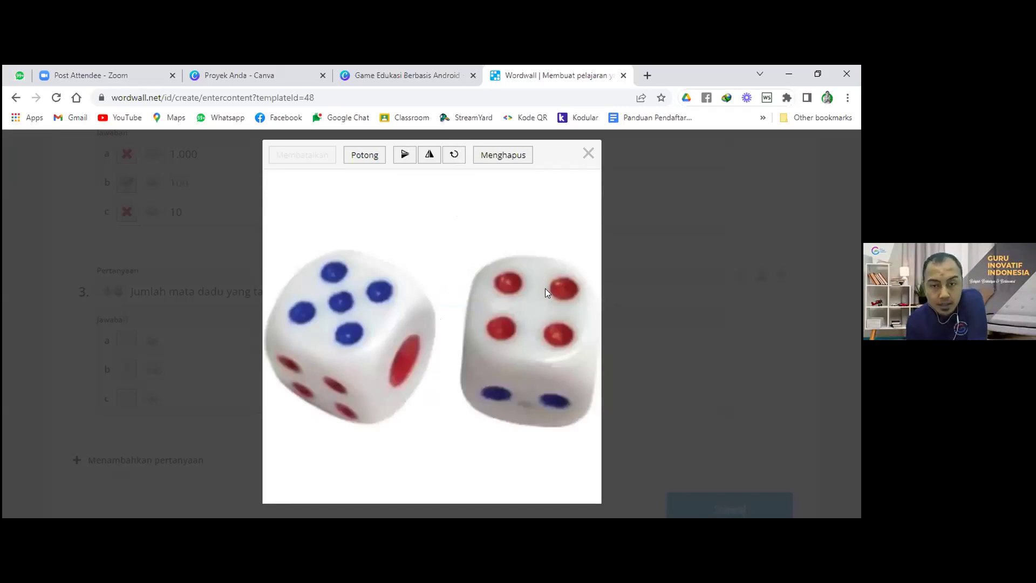
{"action": "left_click", "coordinate": [588, 154]}
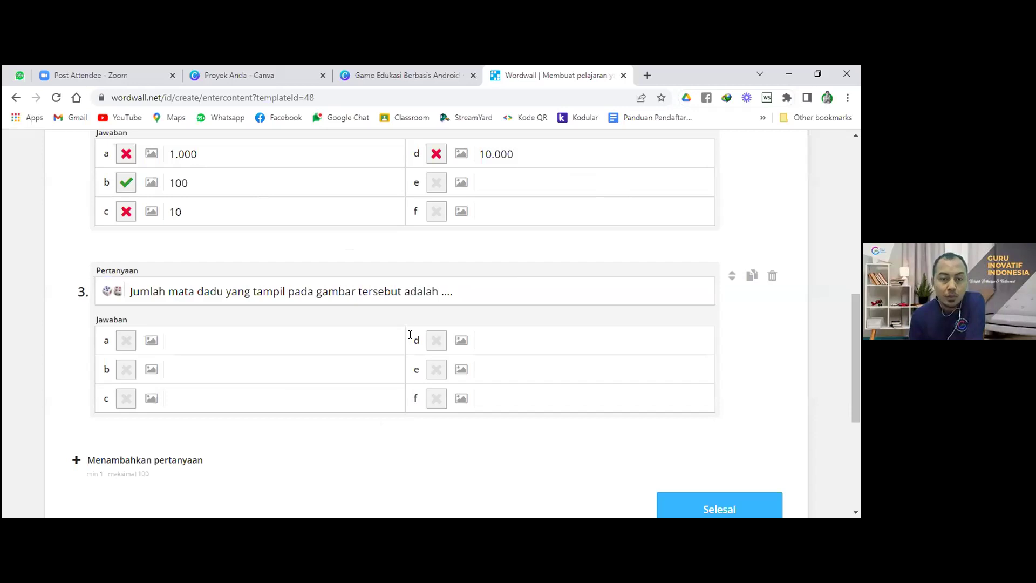
- Fill in question 3's answers with a 15, b 14, c 18 and d 16, and mark d as correct
{"action": "left_click", "coordinate": [486, 341]}
{"action": "type", "text": "15"}
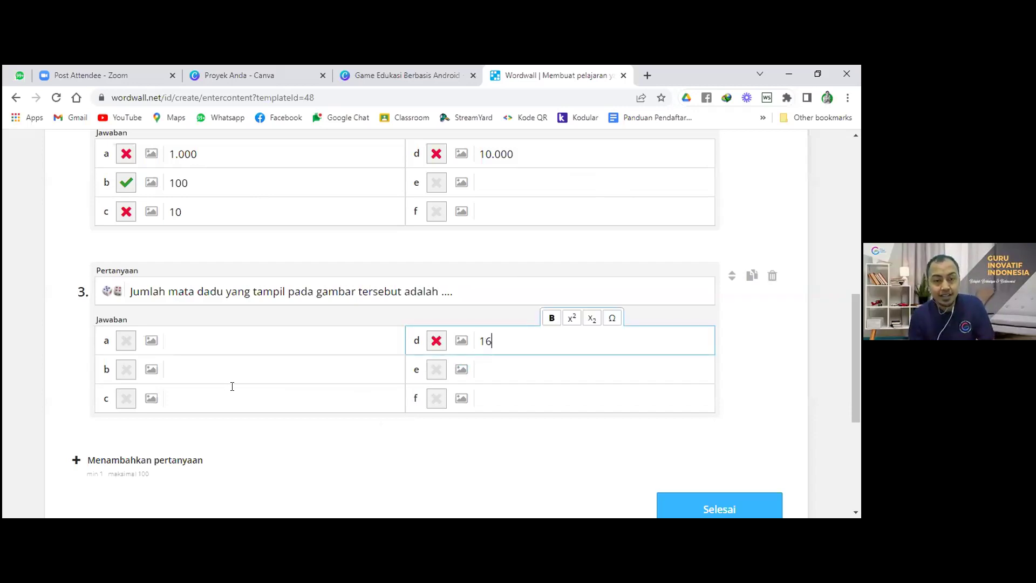
{"action": "left_click", "coordinate": [226, 397]}
{"action": "type", "text": "18"}
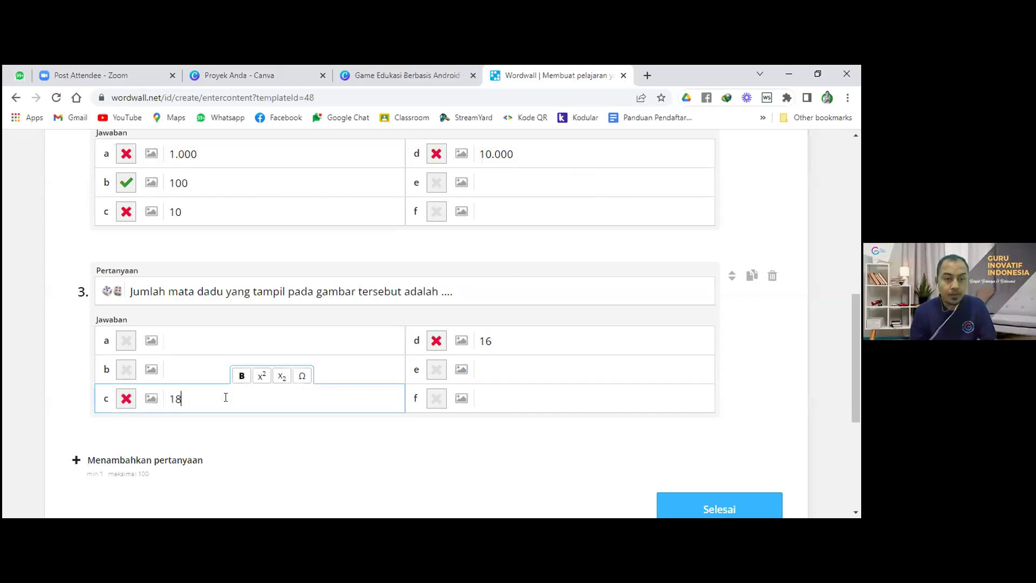
{"action": "left_click", "coordinate": [188, 363]}
{"action": "type", "text": "14"}
{"action": "left_click", "coordinate": [188, 342]}
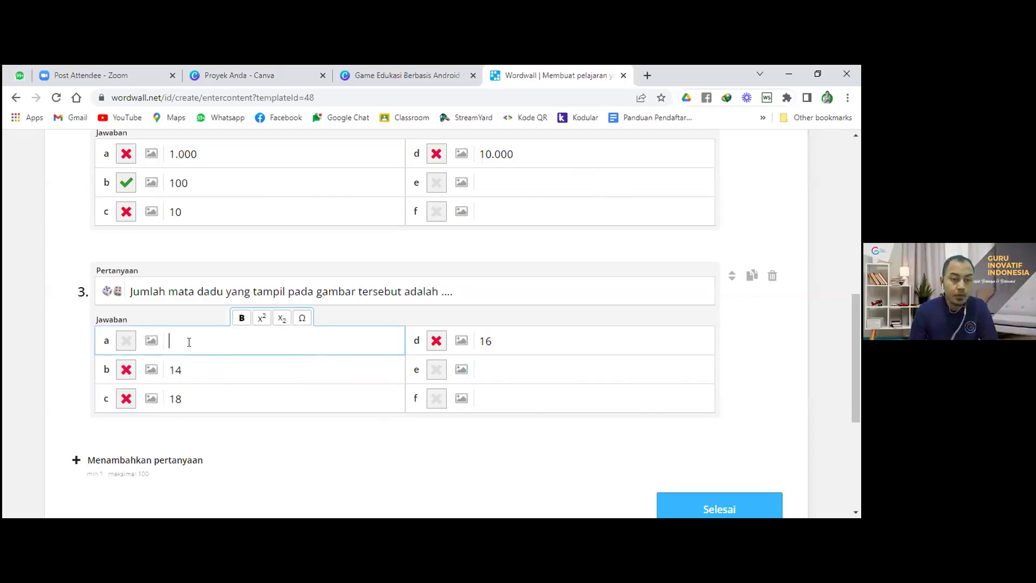
{"action": "type", "text": "15"}
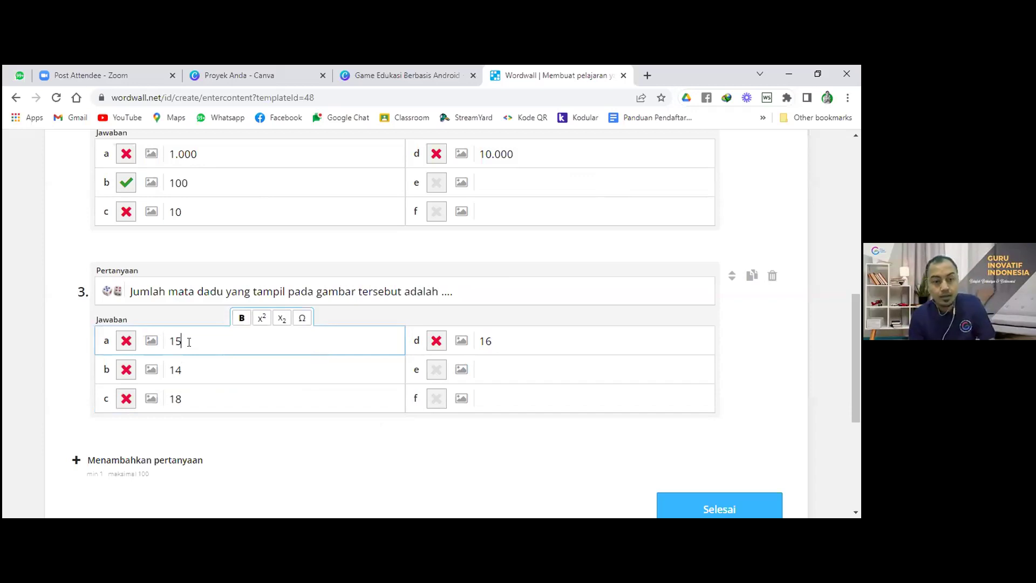
{"action": "left_click", "coordinate": [437, 340]}
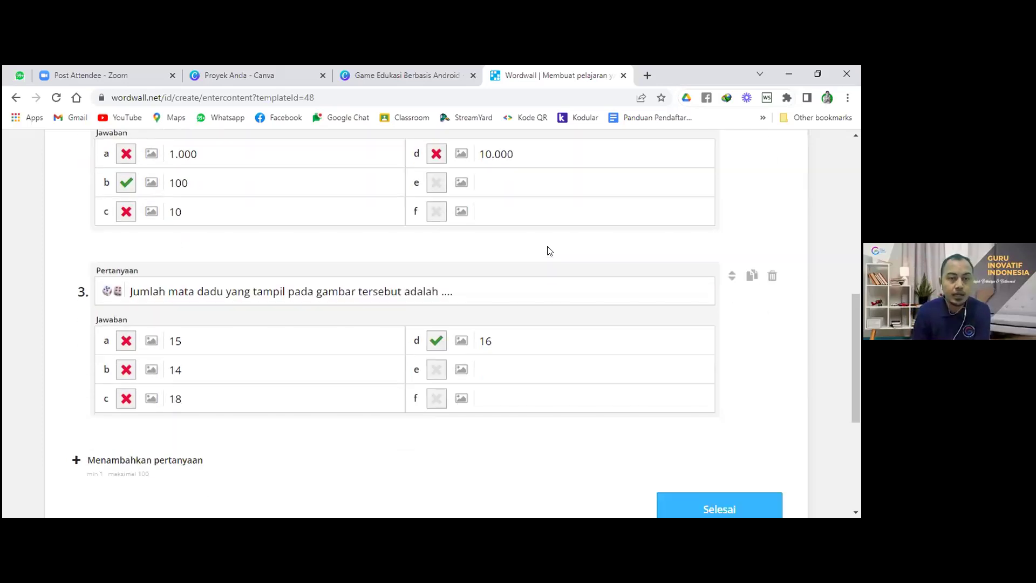
- Review the first three questions and add a blank fourth question below question 3
{"action": "scroll", "coordinate": [548, 251], "scroll_direction": "up", "scroll_amount": 3}
{"action": "scroll", "coordinate": [546, 246], "scroll_direction": "up", "scroll_amount": 1}
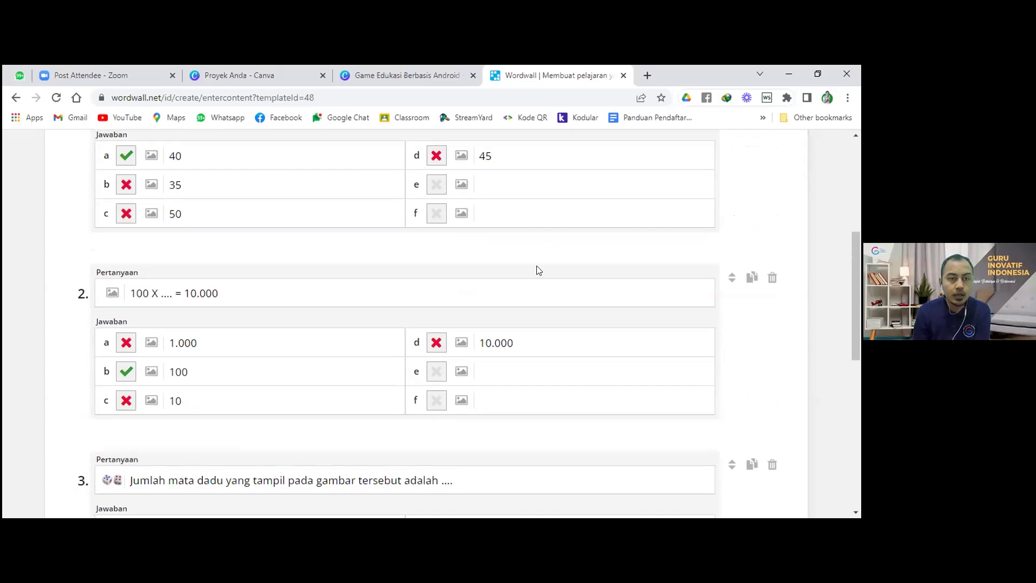
{"action": "scroll", "coordinate": [311, 364], "scroll_direction": "up", "scroll_amount": 1}
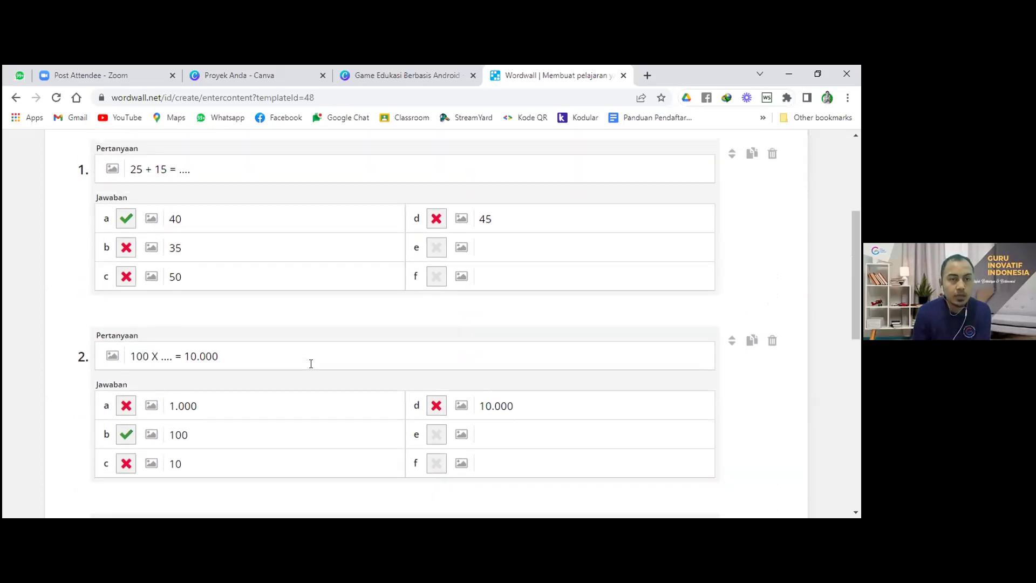
{"action": "scroll", "coordinate": [311, 363], "scroll_direction": "down", "scroll_amount": 5}
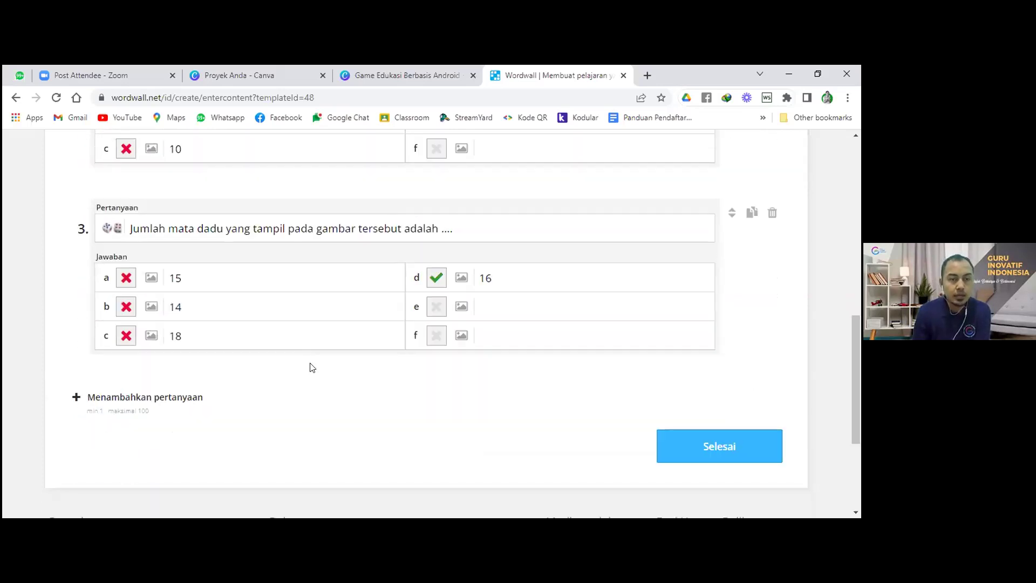
{"action": "left_click", "coordinate": [157, 402]}
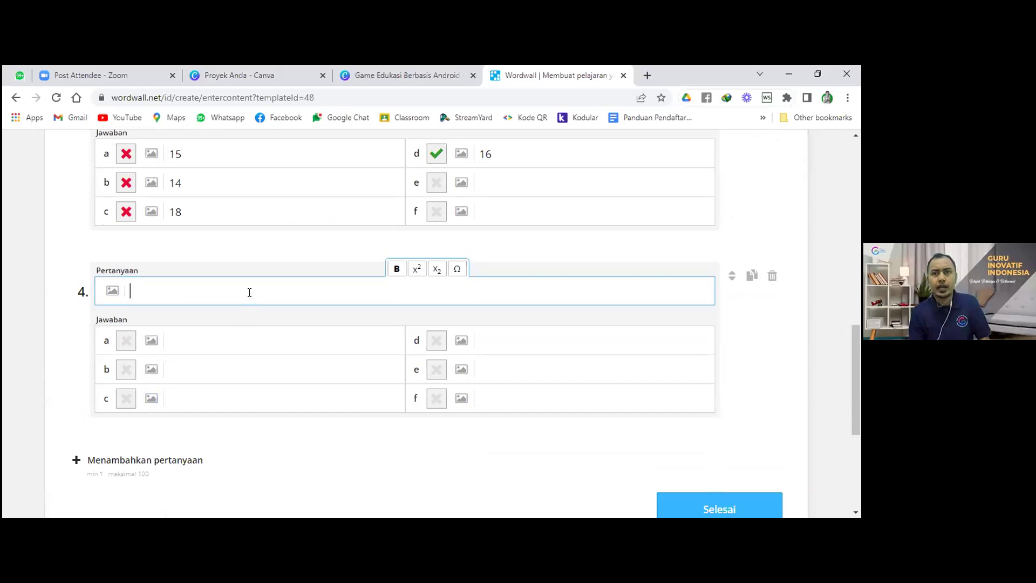
- Open the image search for question 4 and search the web images for "sapi"
{"action": "left_click", "coordinate": [112, 291]}
{"action": "left_click", "coordinate": [225, 233]}
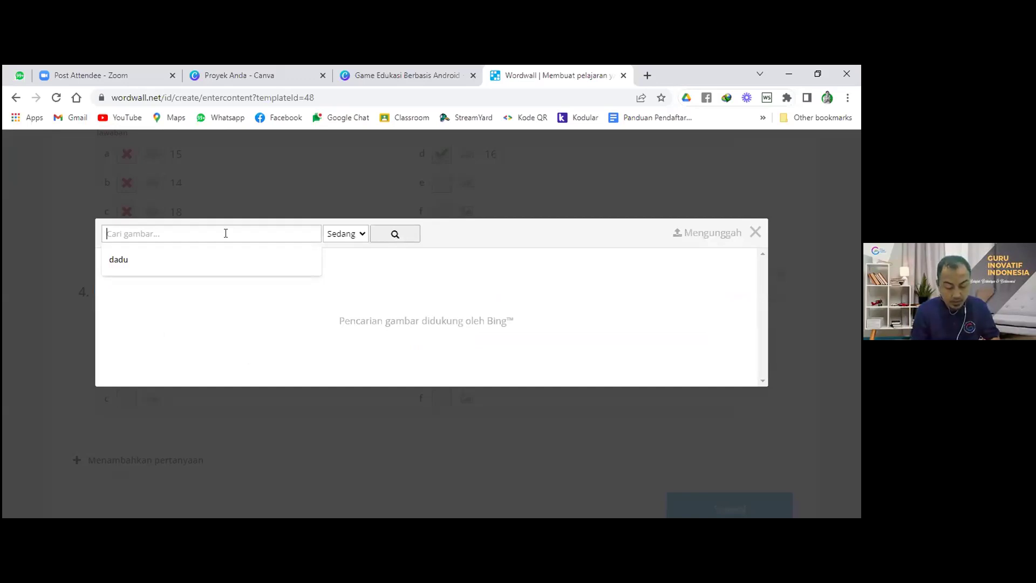
{"action": "type", "text": "s"}
{"action": "key", "text": "BackSpace"}
{"action": "type", "text": "sapi"}
{"action": "key", "text": "Return"}
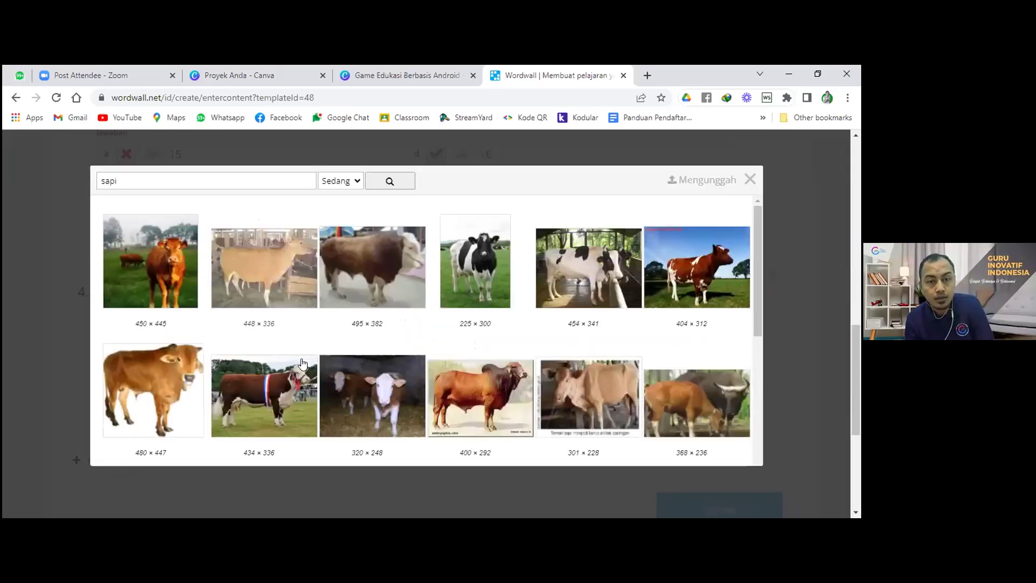
- Search the web images for "sejumlah sapi" and look through the pictures for one suited to a counting question
{"action": "left_click_drag", "start_coordinate": [132, 176], "coordinate": [95, 175]}
{"action": "type", "text": "sej"}
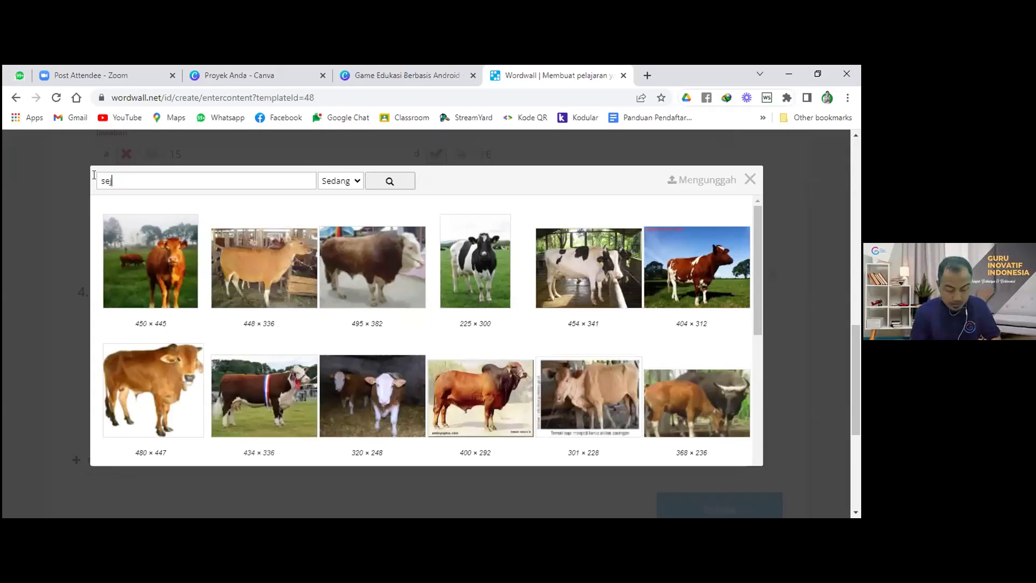
{"action": "type", "text": "umlah sapi"}
{"action": "key", "text": "Return"}
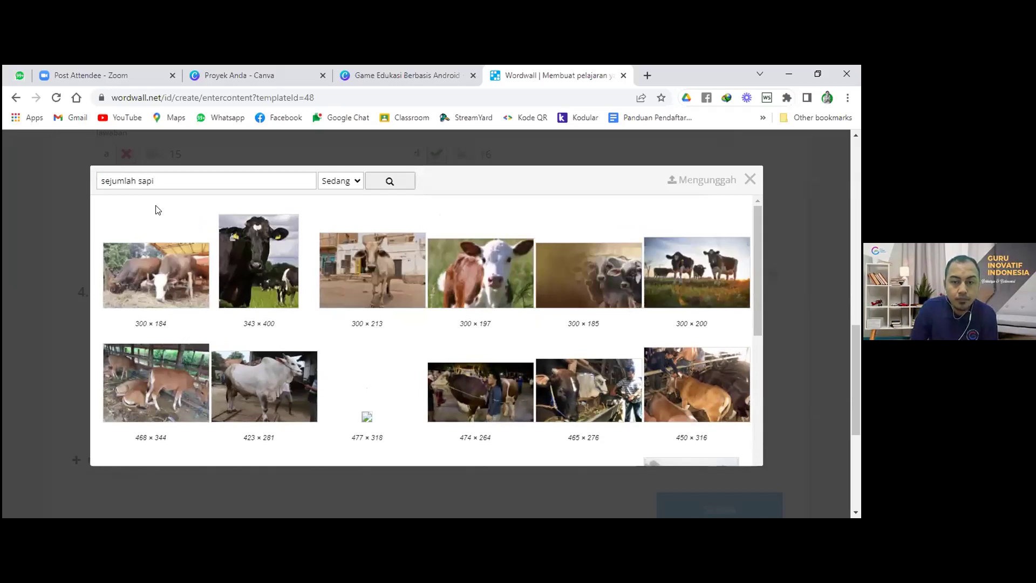
{"action": "scroll", "coordinate": [461, 296], "scroll_direction": "down", "scroll_amount": 3}
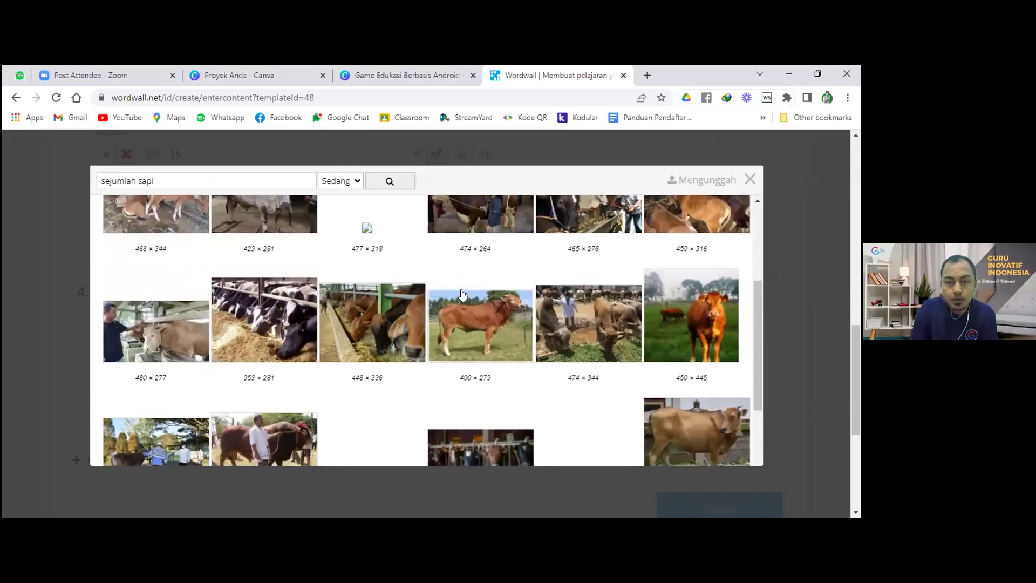
{"action": "scroll", "coordinate": [450, 290], "scroll_direction": "down", "scroll_amount": 2}
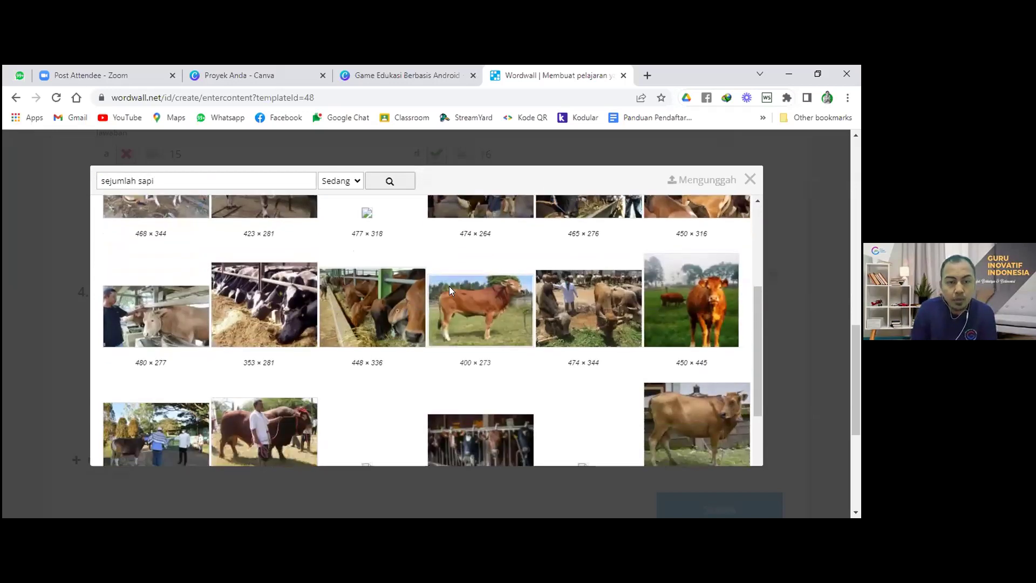
{"action": "scroll", "coordinate": [451, 291], "scroll_direction": "up", "scroll_amount": 5}
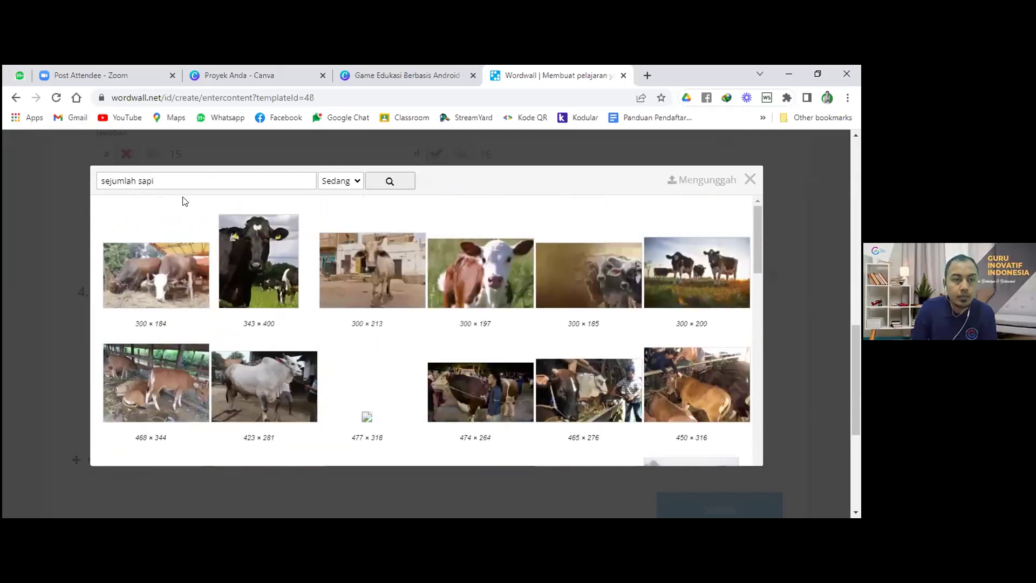
- Search the web images for "hewan ternak" and insert the 400 × 318 farmyard illustration with many animals into question 4
{"action": "left_click_drag", "start_coordinate": [171, 179], "coordinate": [99, 164]}
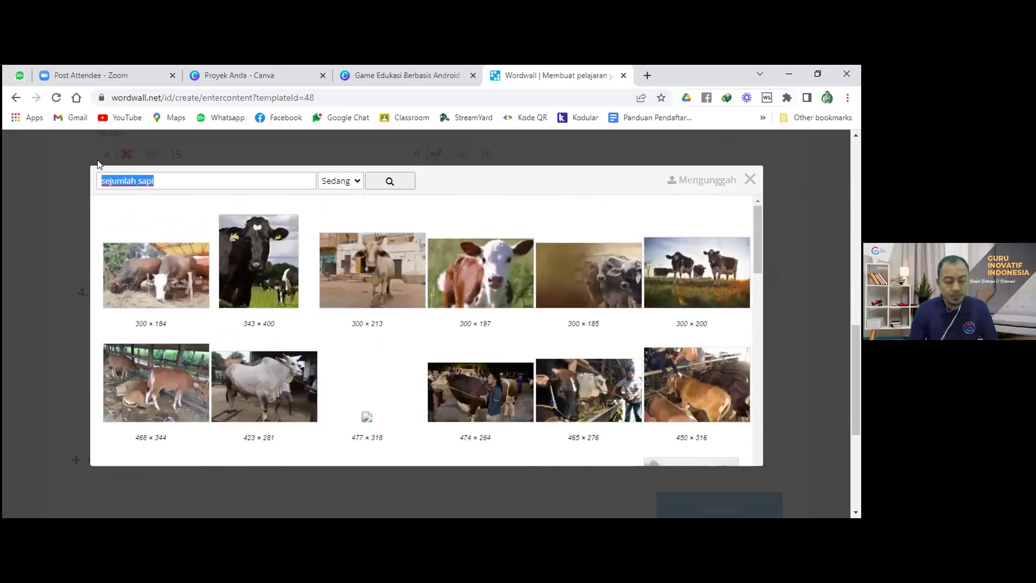
{"action": "type", "text": "hew"}
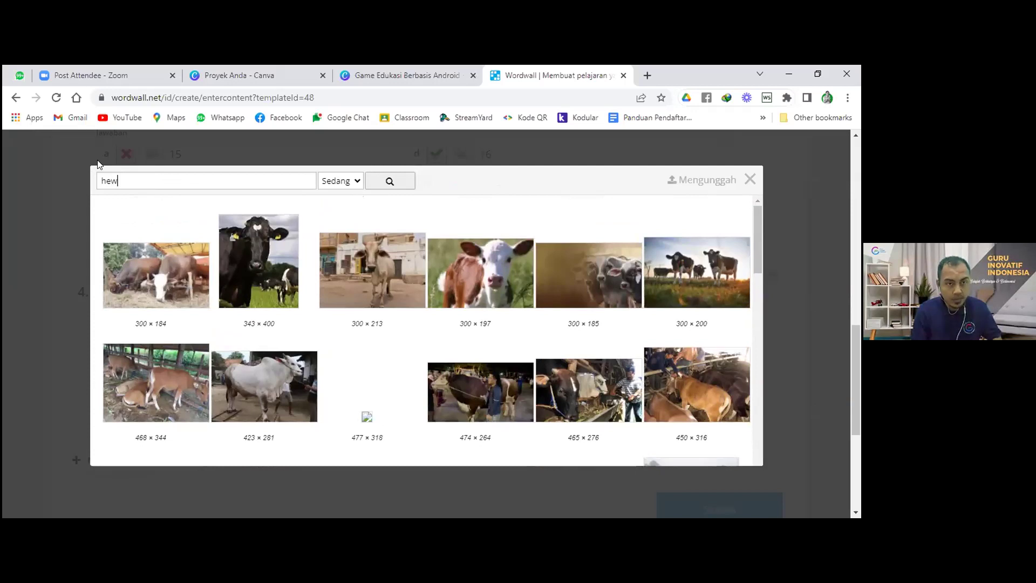
{"action": "type", "text": "an ternak"}
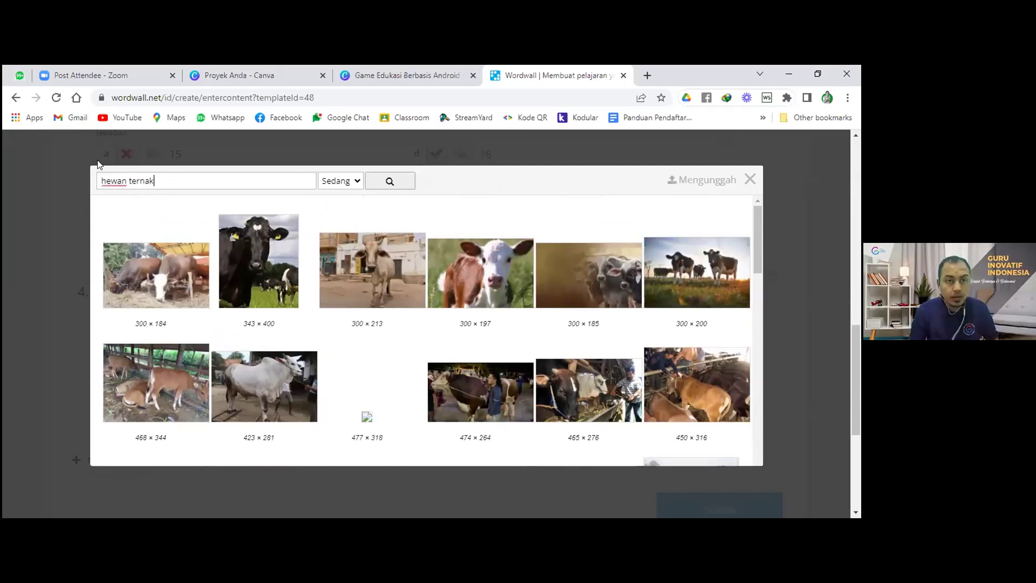
{"action": "key", "text": "Return"}
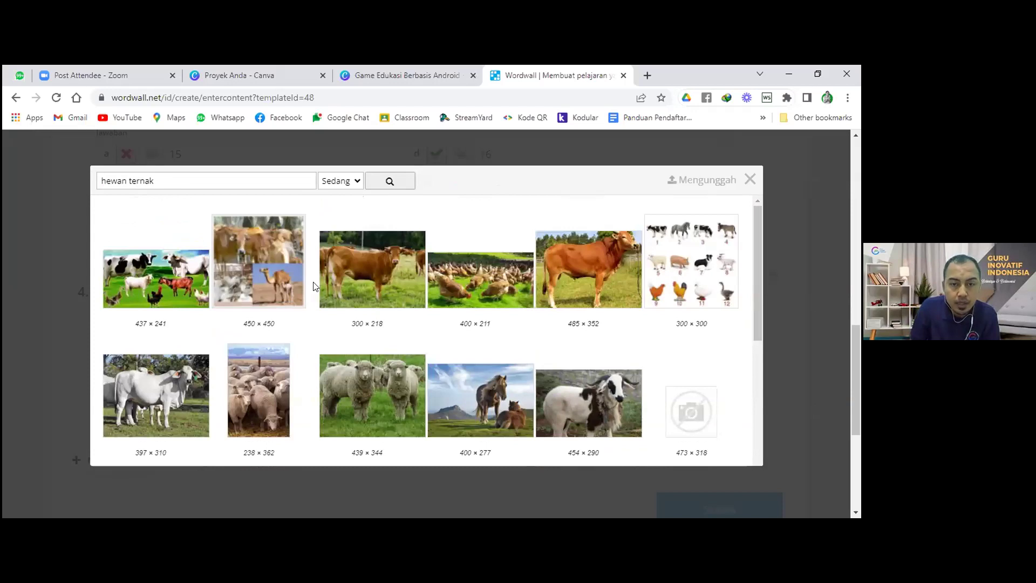
{"action": "scroll", "coordinate": [328, 301], "scroll_direction": "down", "scroll_amount": 2}
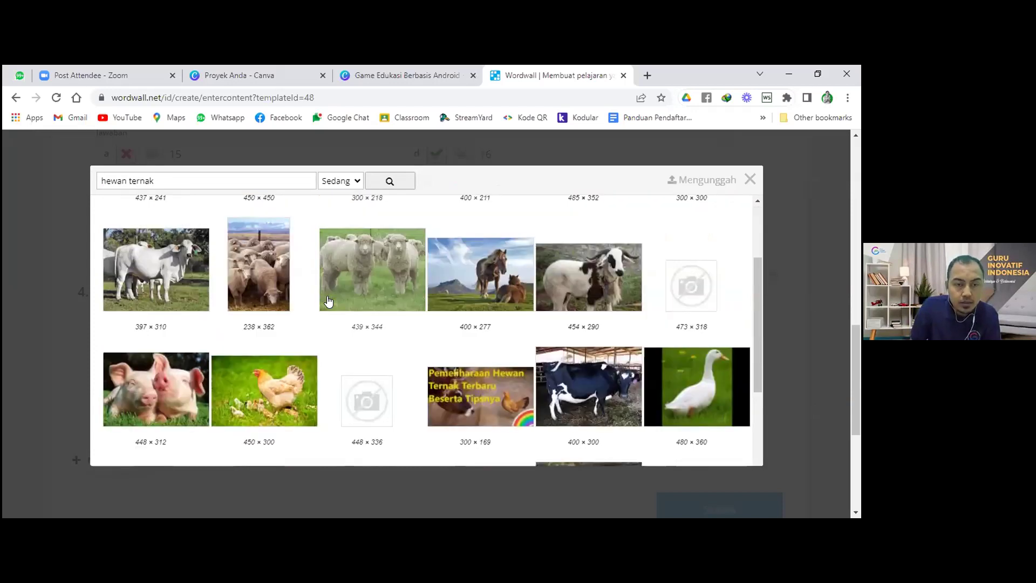
{"action": "scroll", "coordinate": [328, 301], "scroll_direction": "down", "scroll_amount": 3}
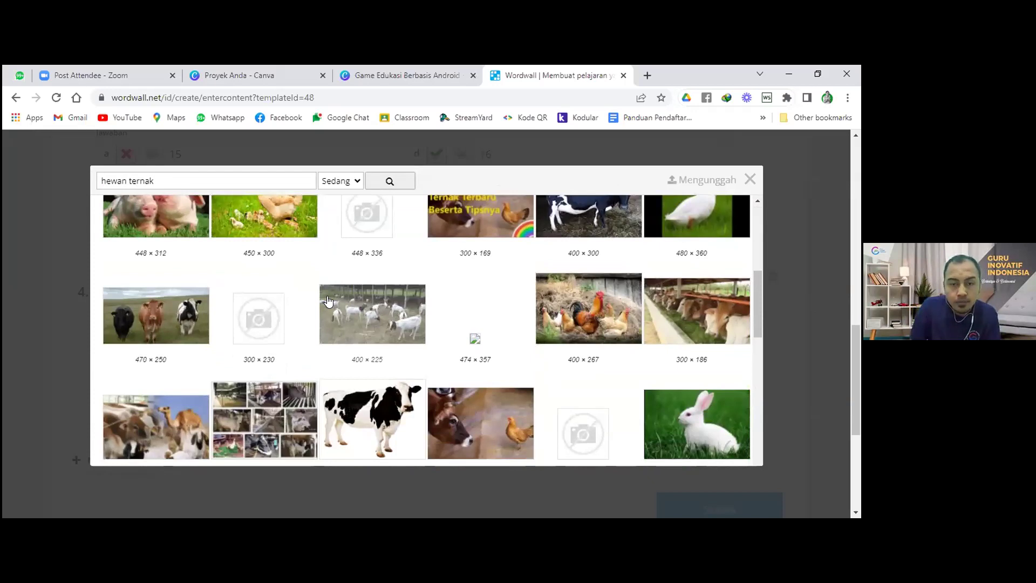
{"action": "scroll", "coordinate": [328, 300], "scroll_direction": "down", "scroll_amount": 2}
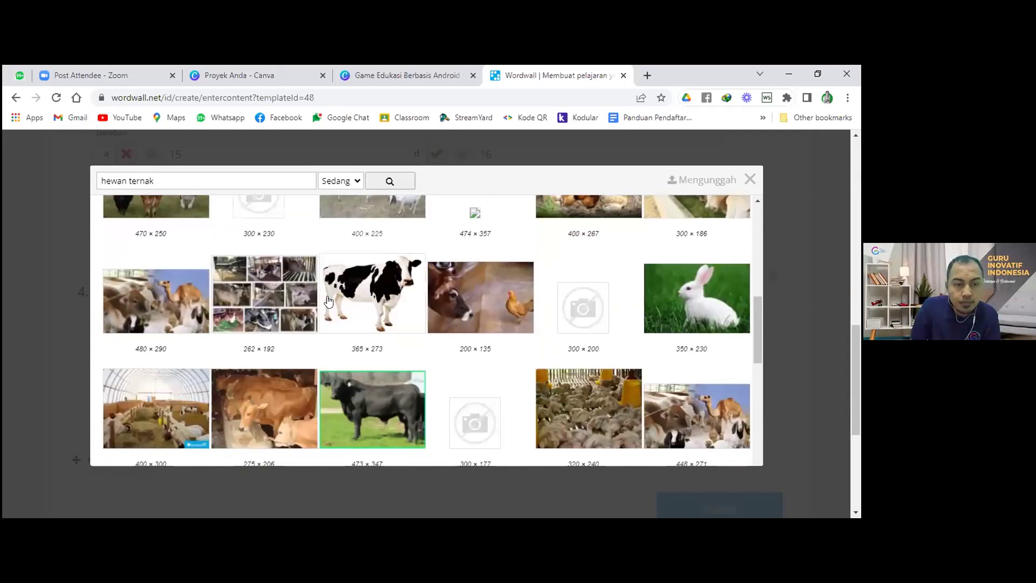
{"action": "scroll", "coordinate": [328, 300], "scroll_direction": "down", "scroll_amount": 2}
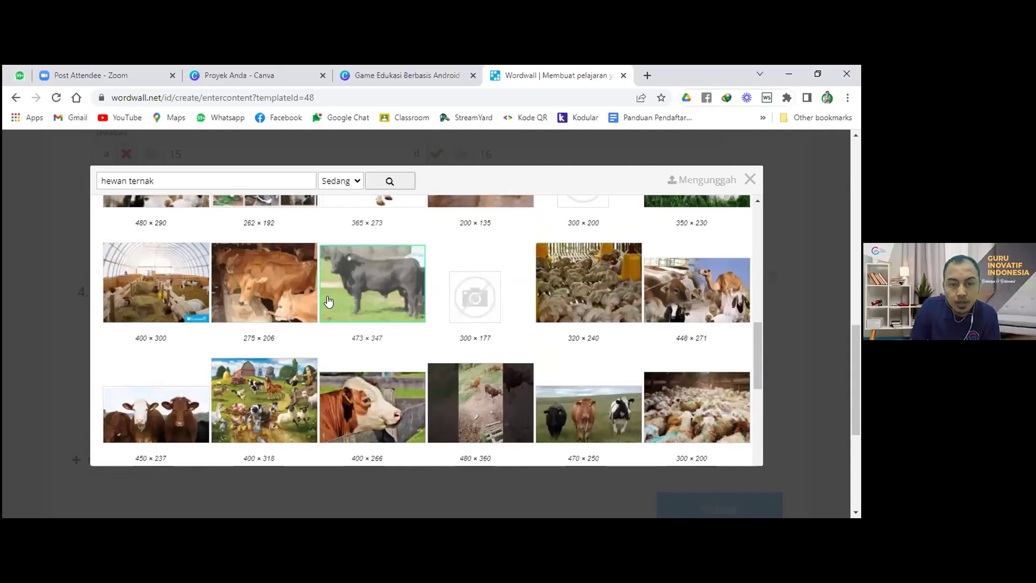
{"action": "scroll", "coordinate": [328, 301], "scroll_direction": "down", "scroll_amount": 2}
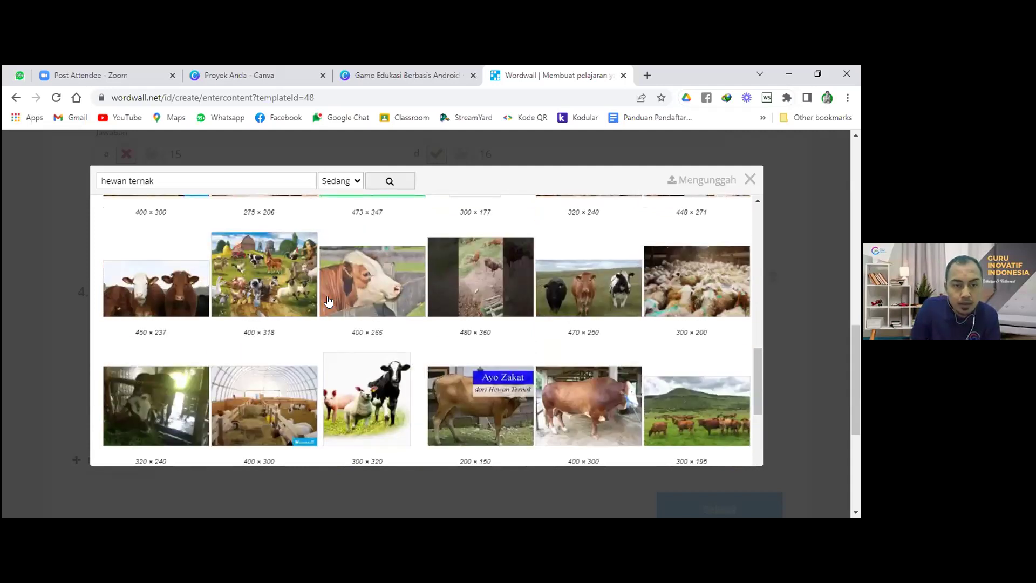
{"action": "left_click", "coordinate": [259, 272]}
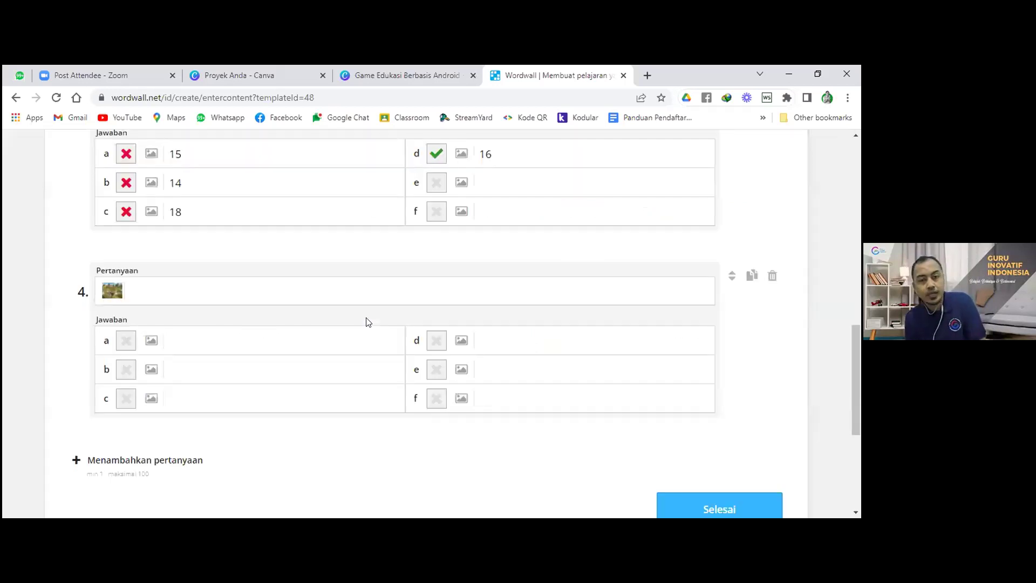
- Examine question 4's picture enlarged, and enter the question text "Selisih dari banyak nya ayam dengan sapi pada gambar tersebut adalah ...."
{"action": "left_click", "coordinate": [112, 291]}
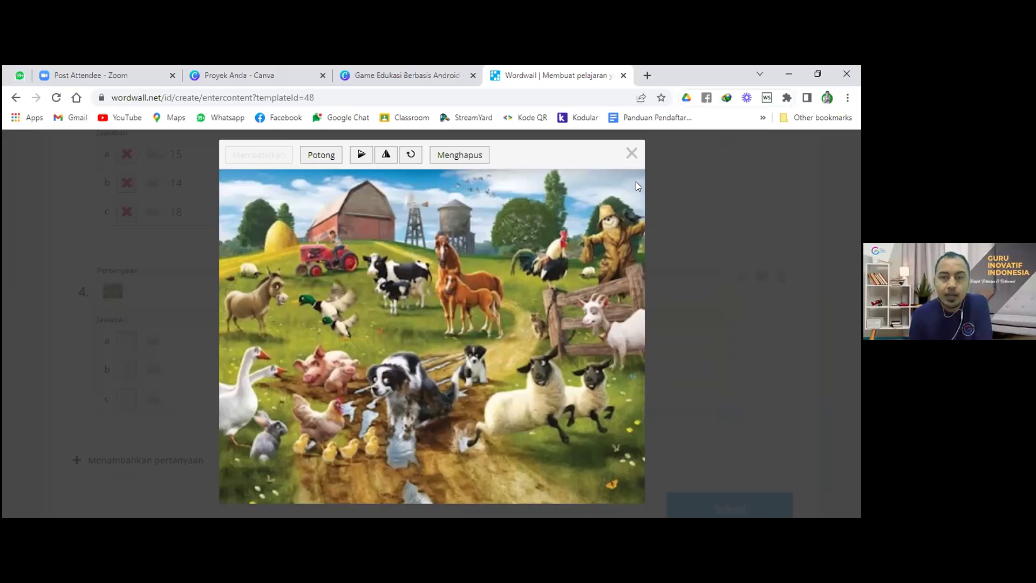
{"action": "left_click", "coordinate": [631, 154]}
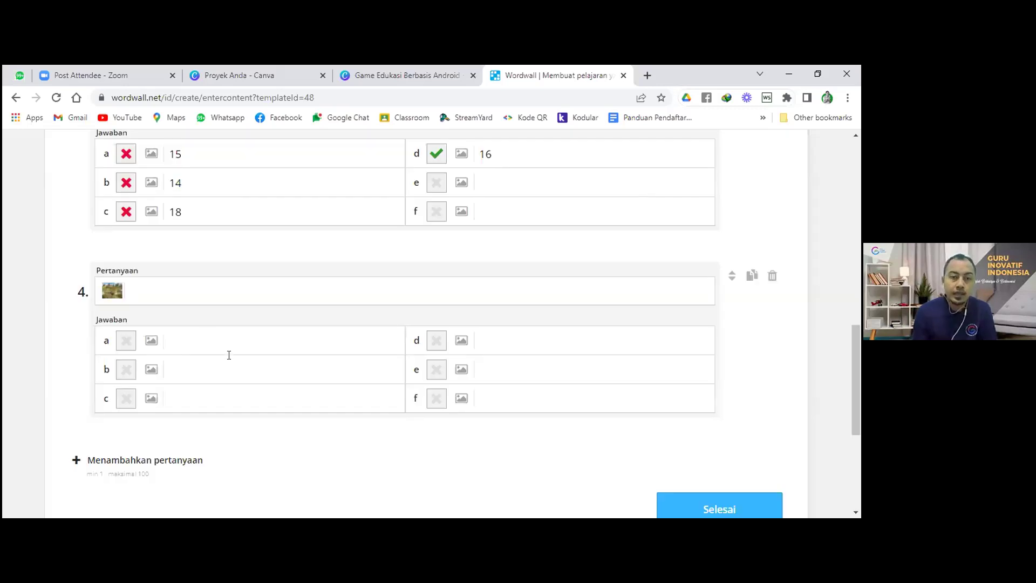
{"action": "left_click", "coordinate": [198, 293]}
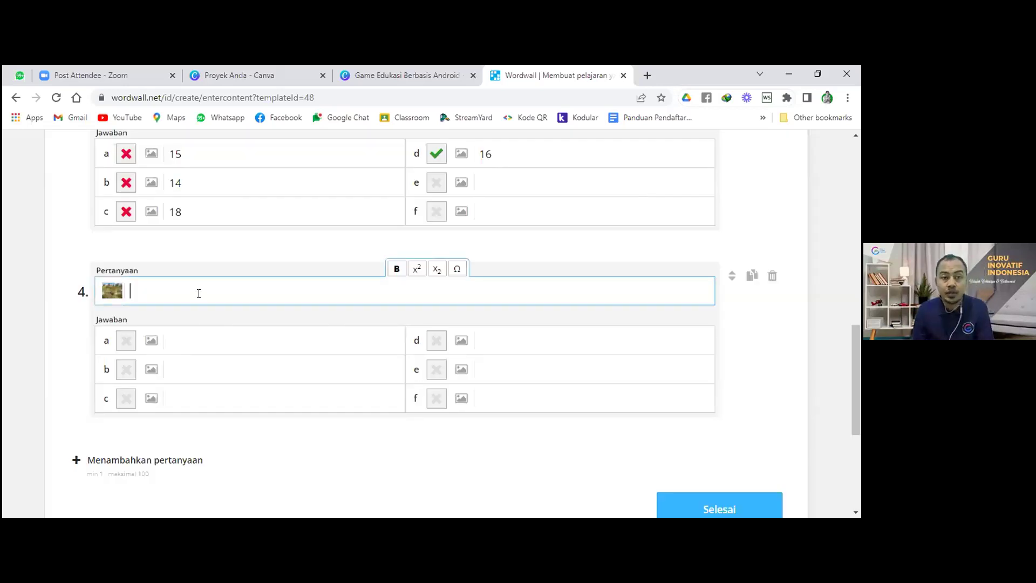
{"action": "type", "text": "Se"}
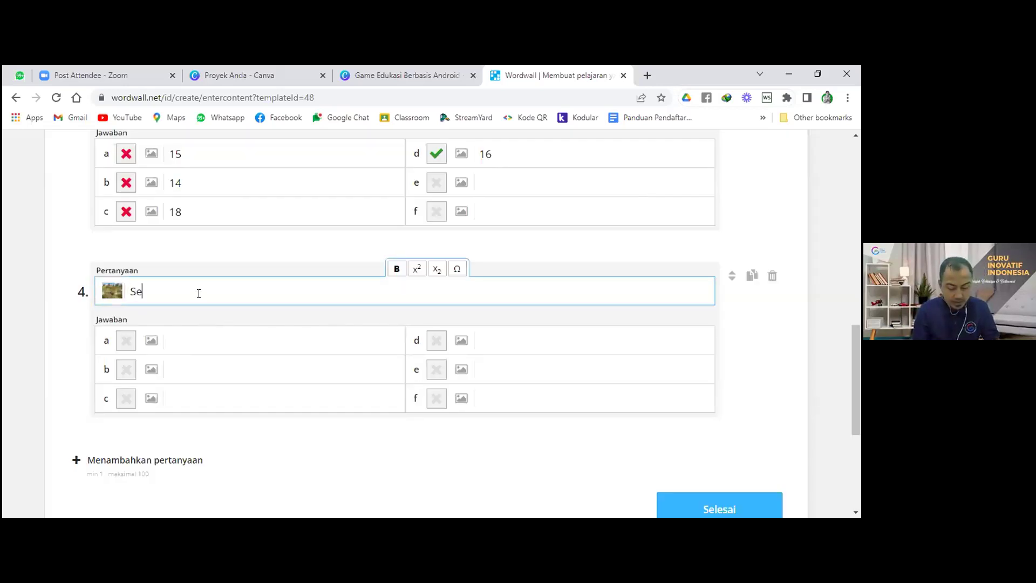
{"action": "type", "text": "lisi"}
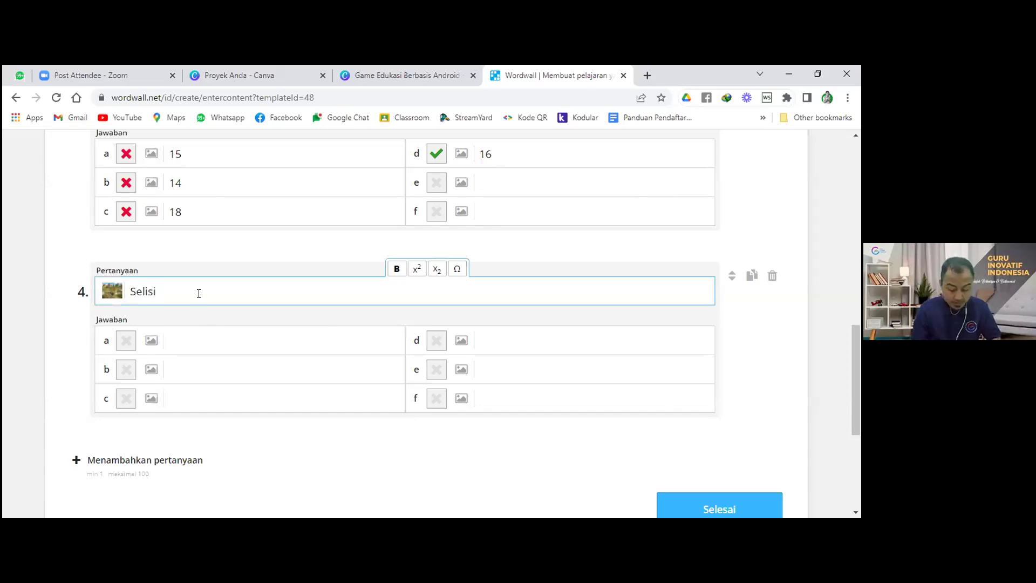
{"action": "type", "text": "h dari "}
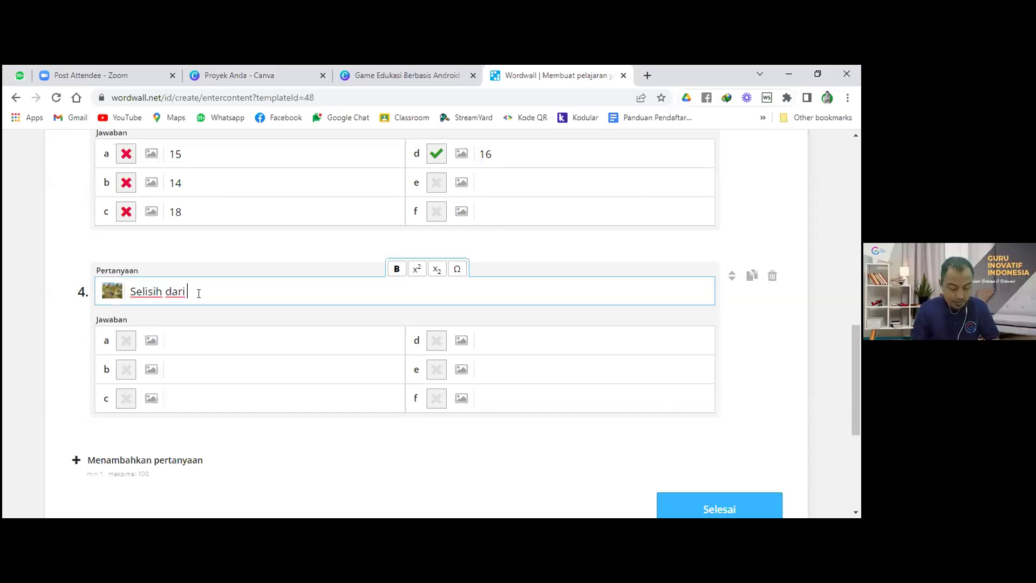
{"action": "type", "text": "b"}
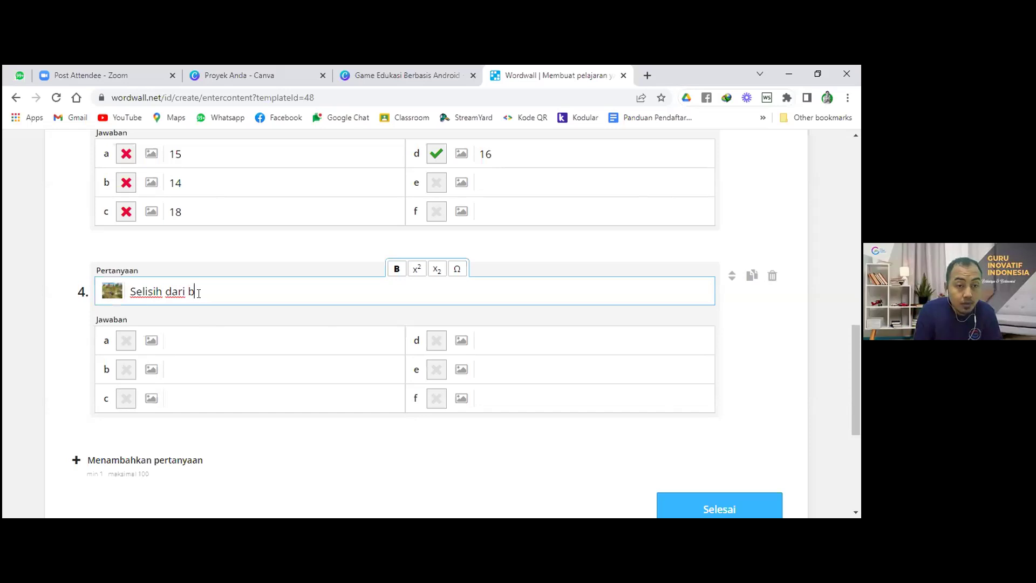
{"action": "key", "text": "BackSpace"}
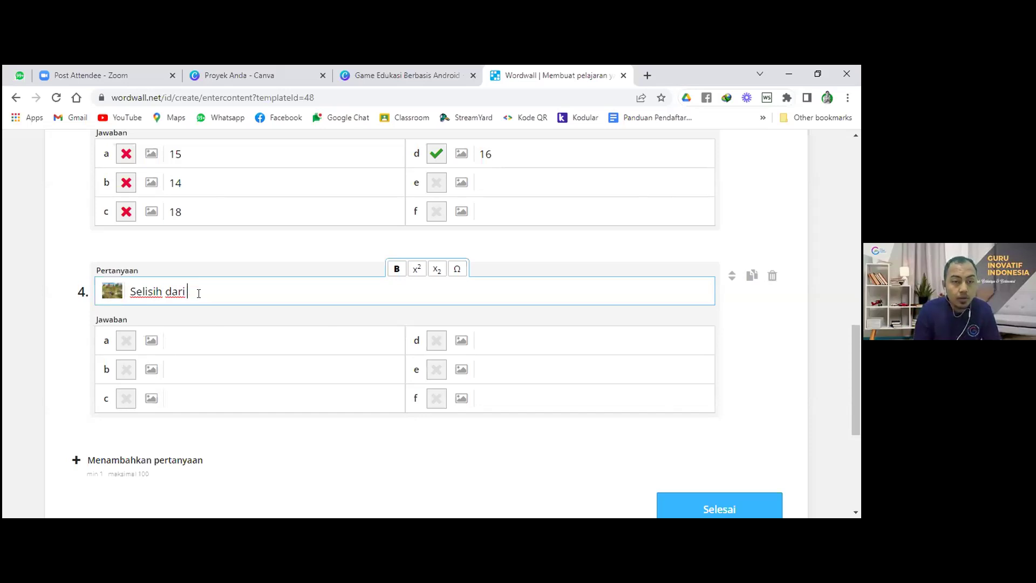
{"action": "type", "text": "banyak nya ayam dengan "}
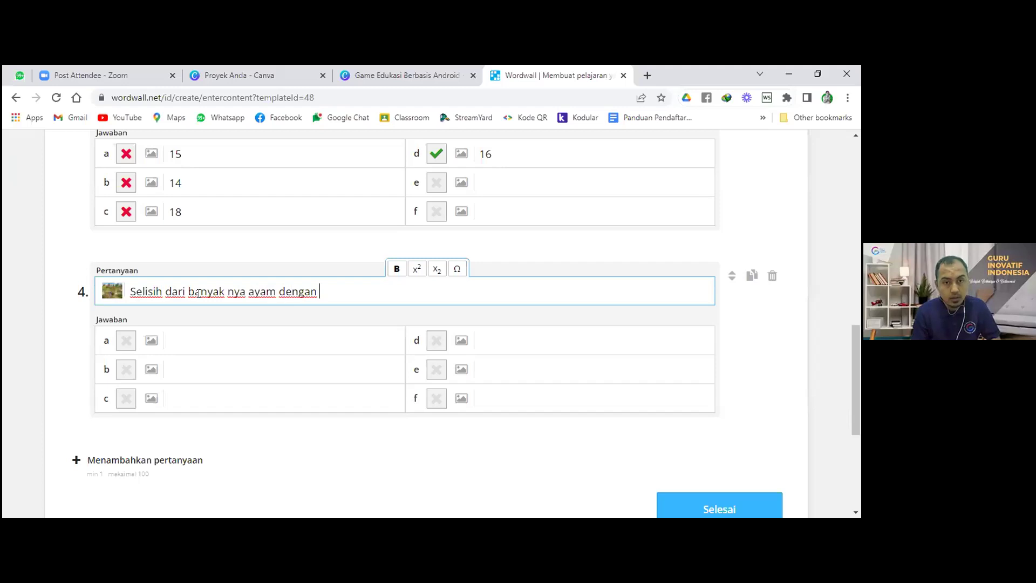
{"action": "type", "text": "sapi"}
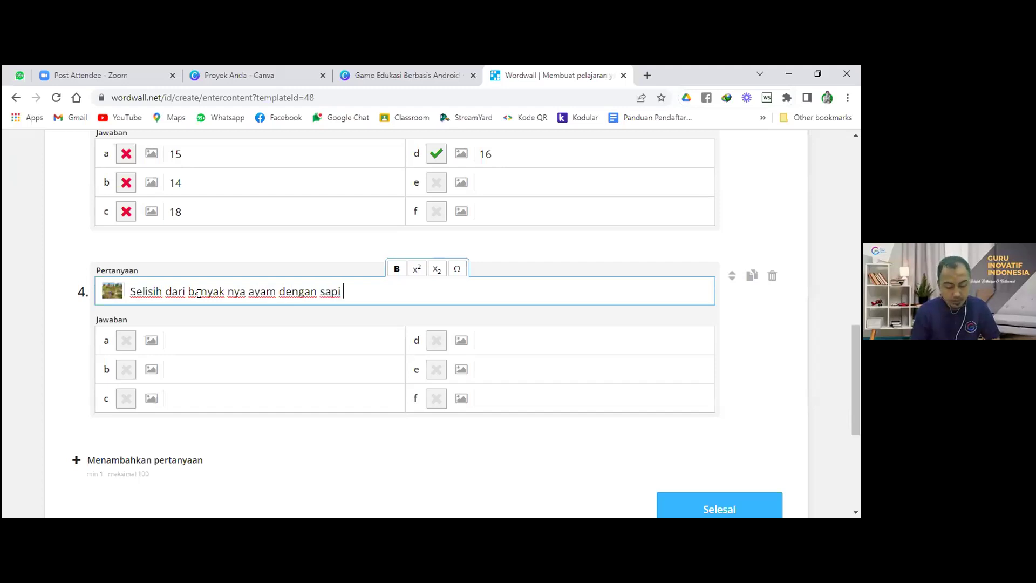
{"action": "type", "text": " pada ga"}
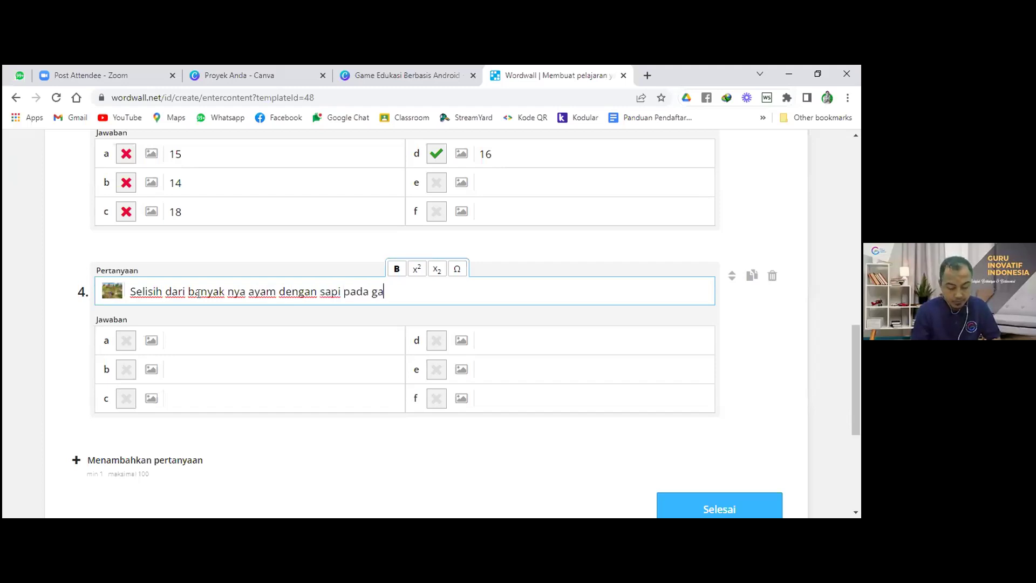
{"action": "type", "text": "mbar tersebut a"}
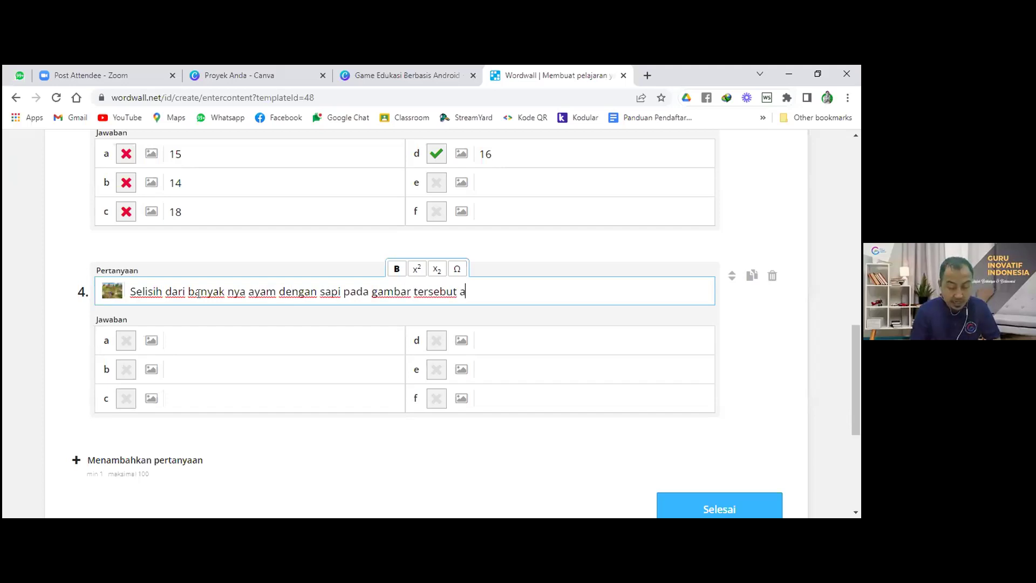
{"action": "type", "text": "dalah "}
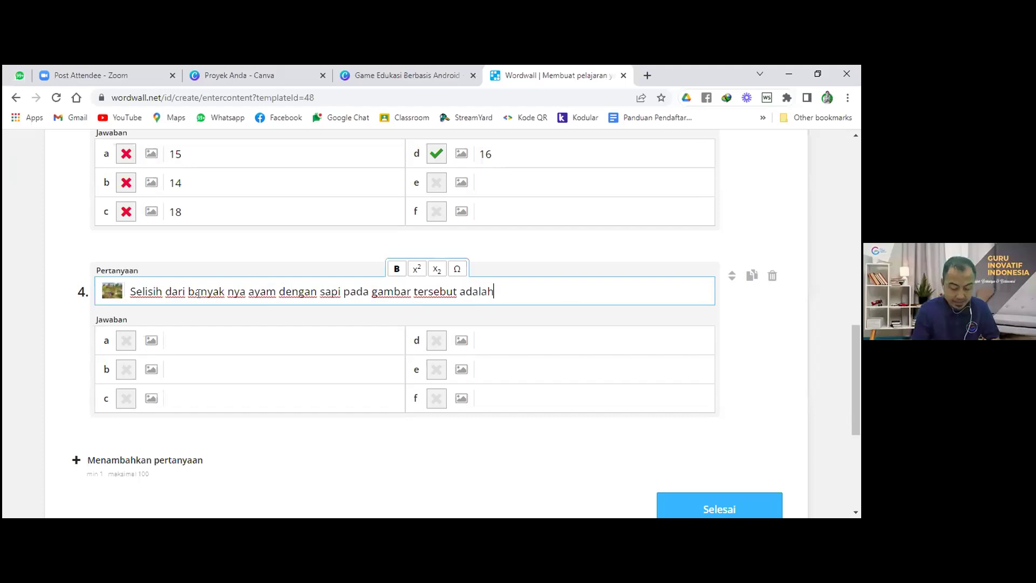
{"action": "type", "text": "...."}
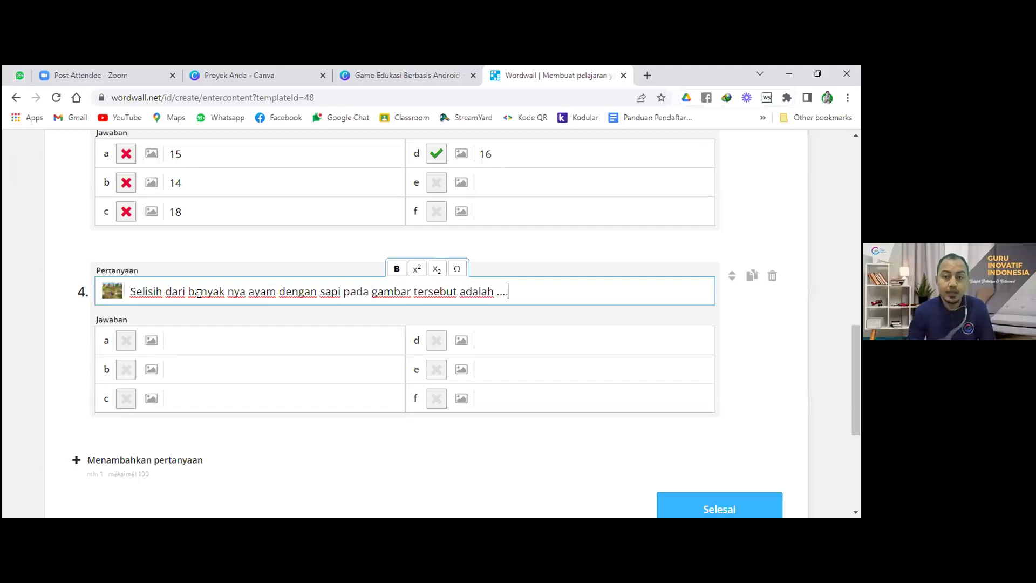
- Recheck question 4's picture, enter 4, 6, 5 and 7 as answers a to d, and mark answer c (5) as correct
{"action": "left_click", "coordinate": [113, 293]}
{"action": "left_click", "coordinate": [112, 293]}
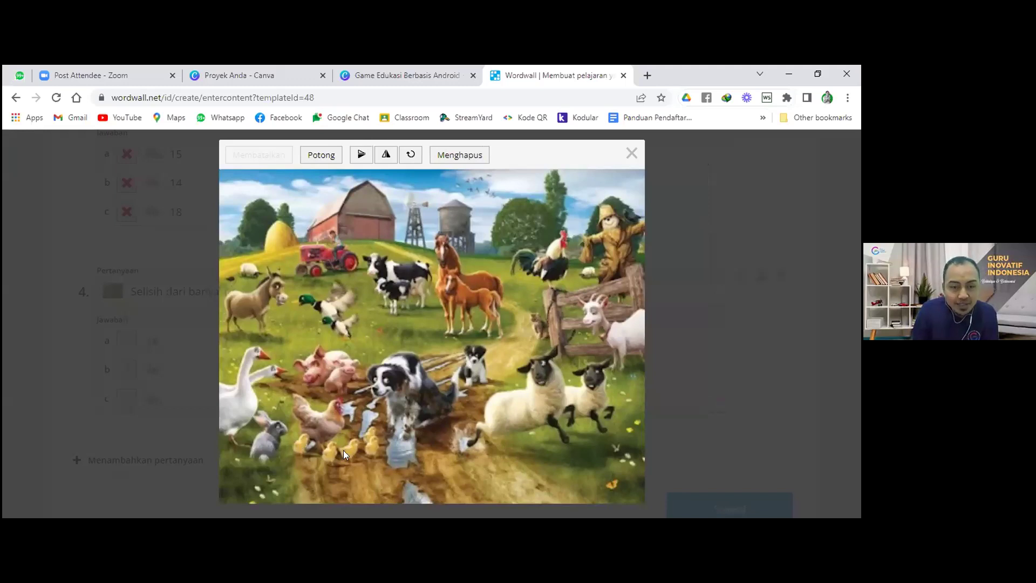
{"action": "left_click", "coordinate": [634, 151]}
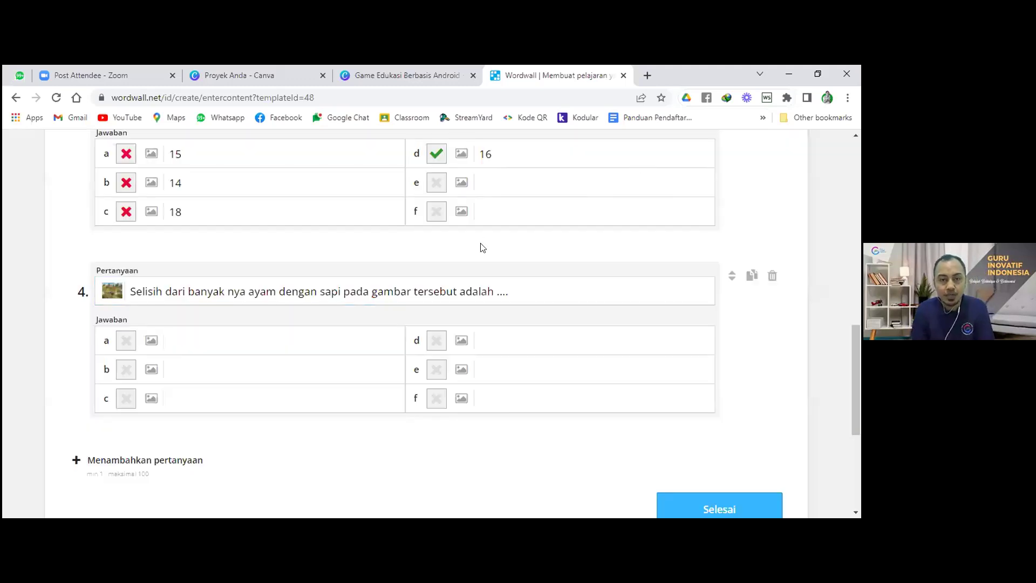
{"action": "left_click", "coordinate": [305, 371]}
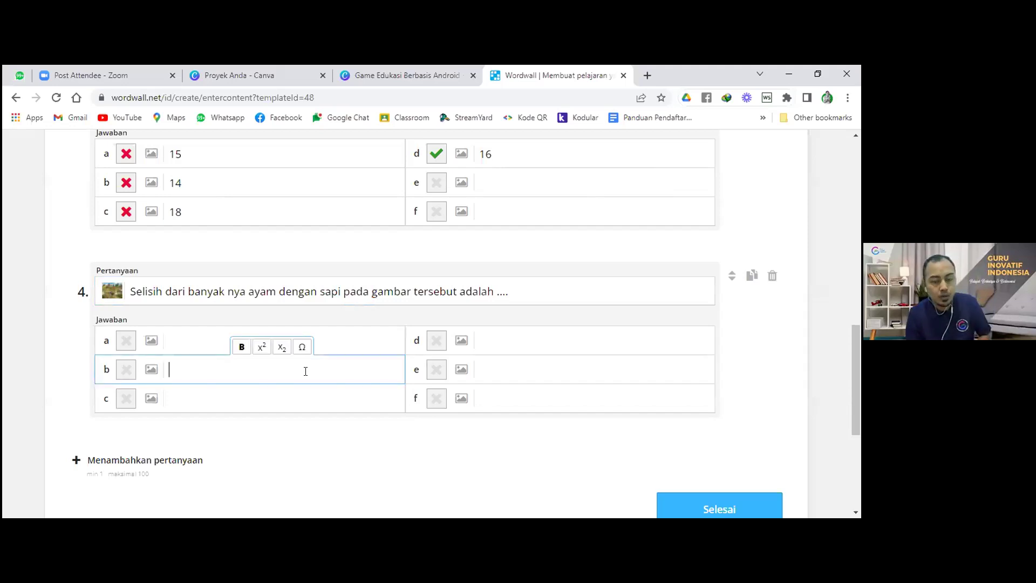
{"action": "left_click", "coordinate": [299, 390]}
{"action": "type", "text": "5"}
{"action": "left_click", "coordinate": [254, 332]}
{"action": "type", "text": "4"}
{"action": "left_click", "coordinate": [226, 374]}
{"action": "type", "text": "6"}
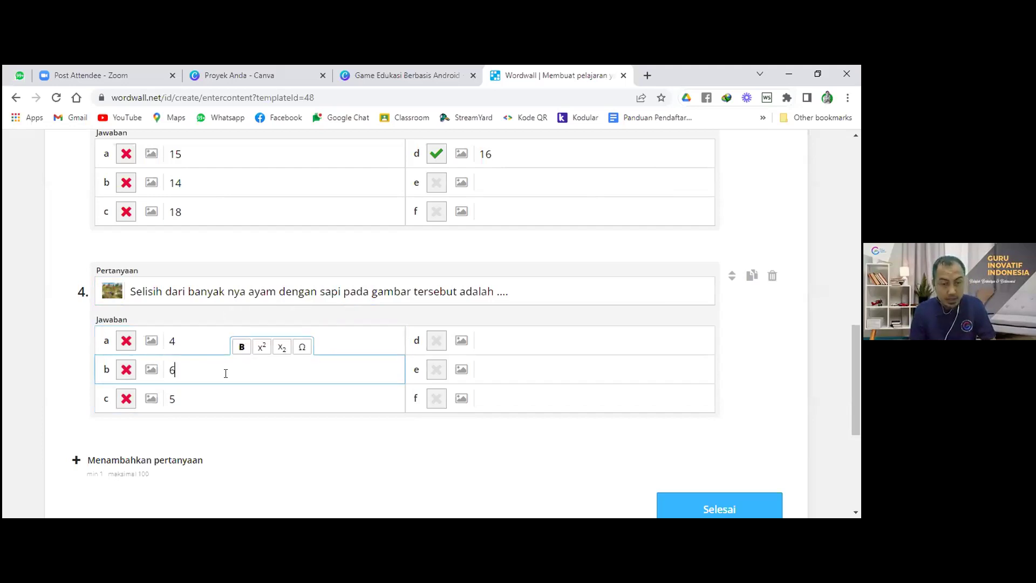
{"action": "left_click", "coordinate": [506, 341]}
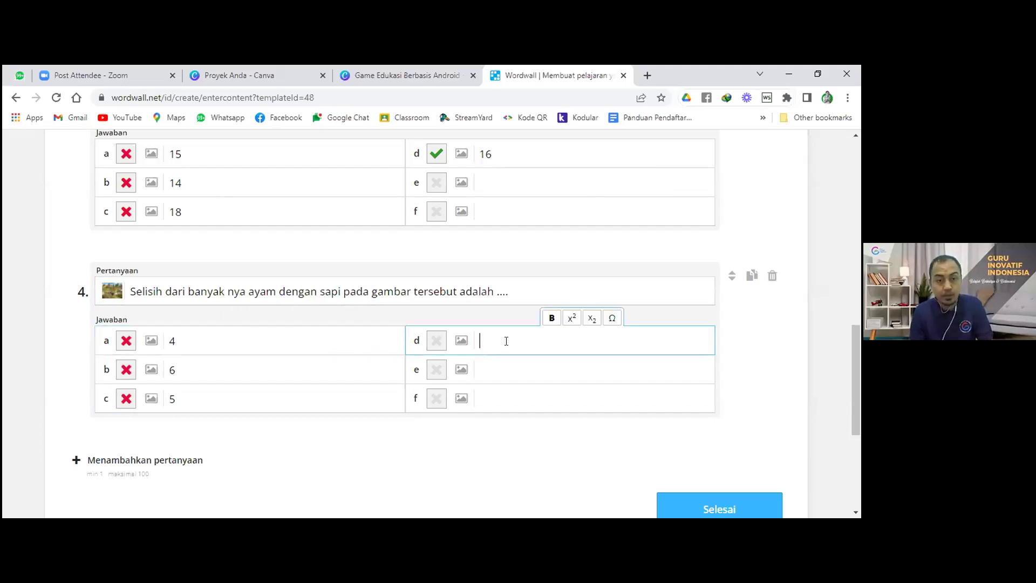
{"action": "type", "text": "7"}
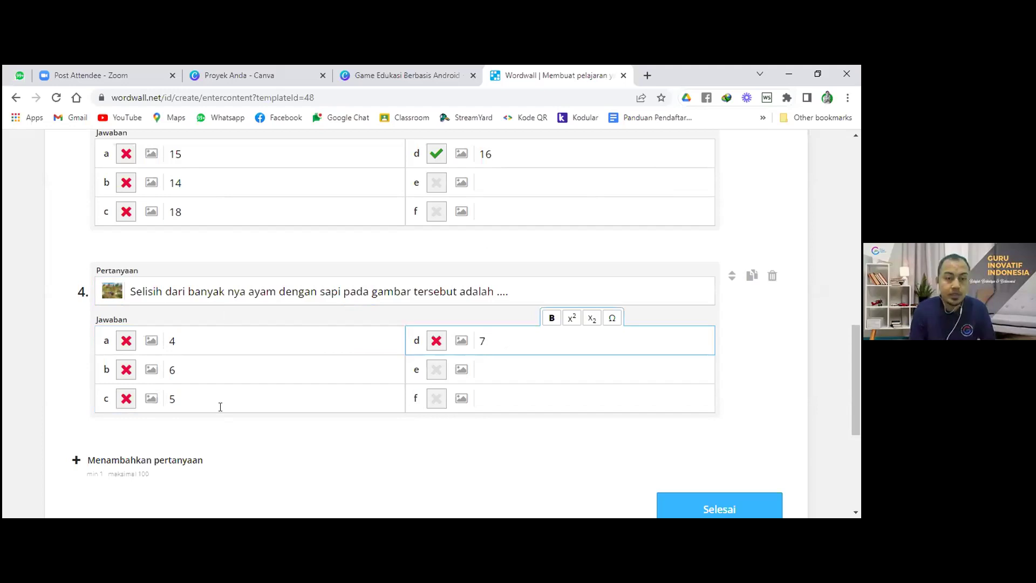
{"action": "left_click", "coordinate": [125, 399]}
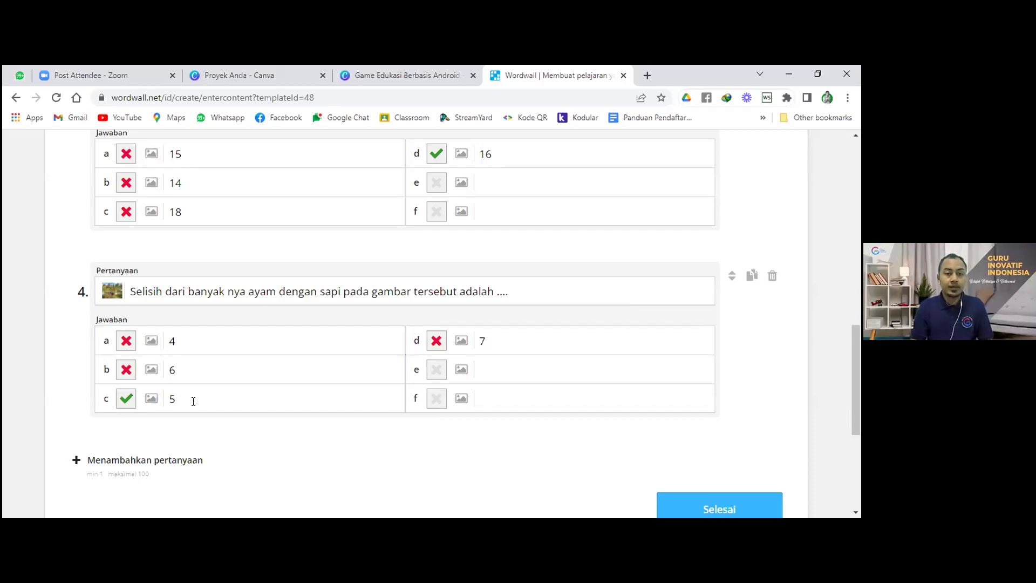
{"action": "left_click", "coordinate": [492, 369]}
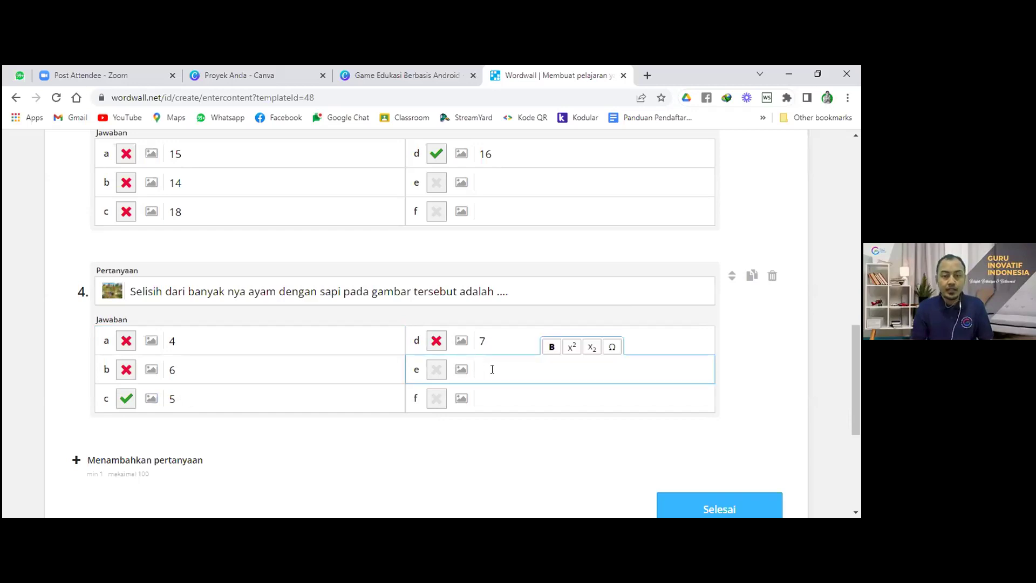
{"action": "left_click", "coordinate": [495, 399]}
{"action": "left_click", "coordinate": [489, 367]}
{"action": "left_click", "coordinate": [491, 398]}
{"action": "left_click", "coordinate": [491, 373]}
{"action": "left_click", "coordinate": [304, 428]}
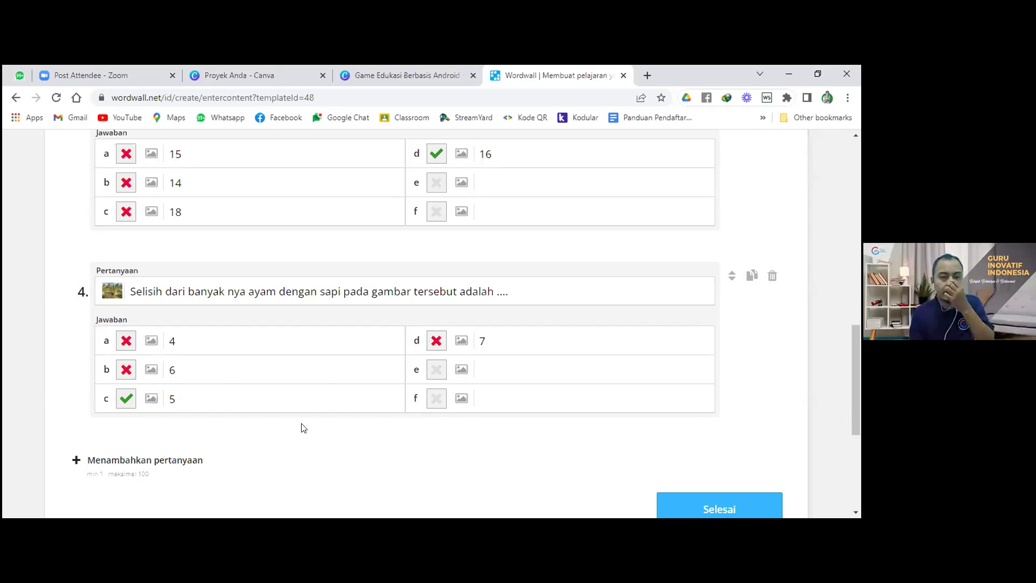
- Add a fifth question below question 4 and enter its text as "Yang merupakan bilangan genap adalah ...."
{"action": "scroll", "coordinate": [302, 428], "scroll_direction": "down", "scroll_amount": 2}
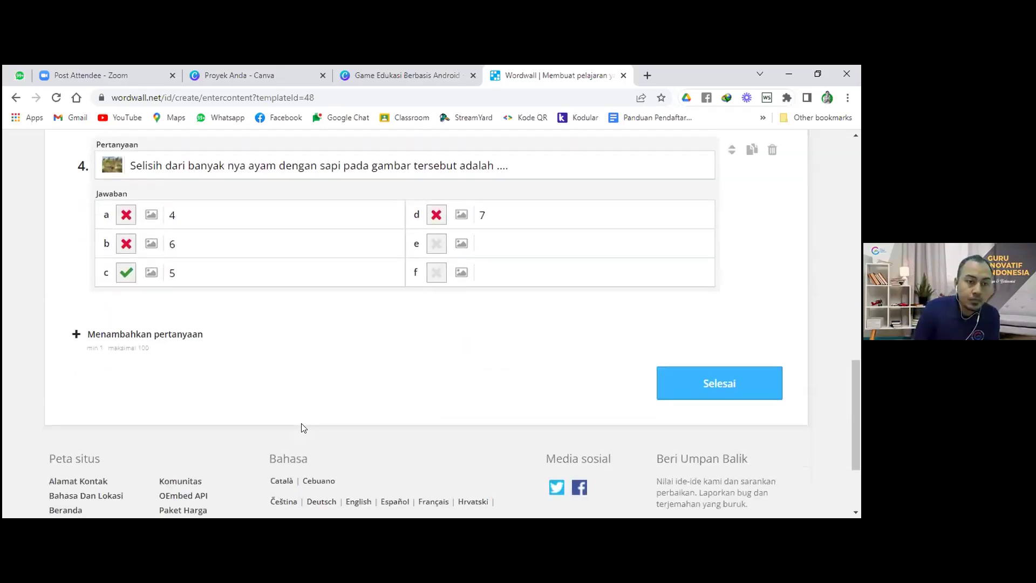
{"action": "left_click", "coordinate": [163, 336]}
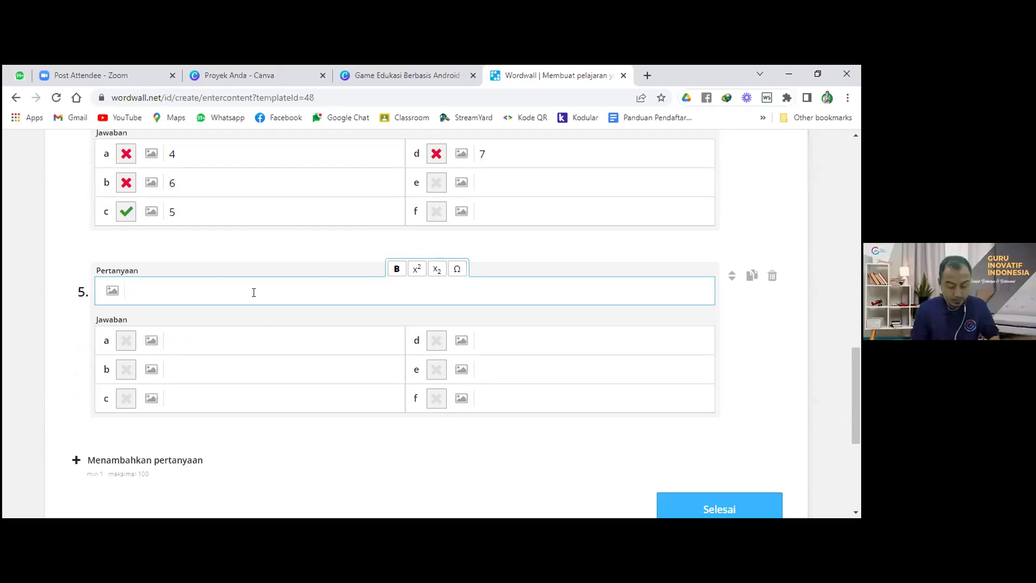
{"action": "scroll", "coordinate": [253, 292], "scroll_direction": "up", "scroll_amount": 15}
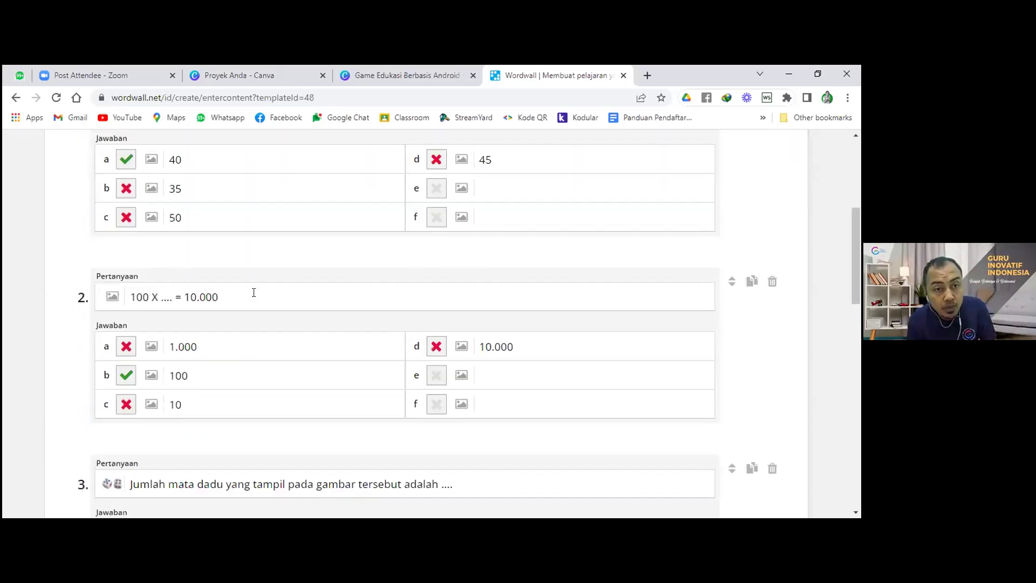
{"action": "scroll", "coordinate": [254, 292], "scroll_direction": "down", "scroll_amount": 15}
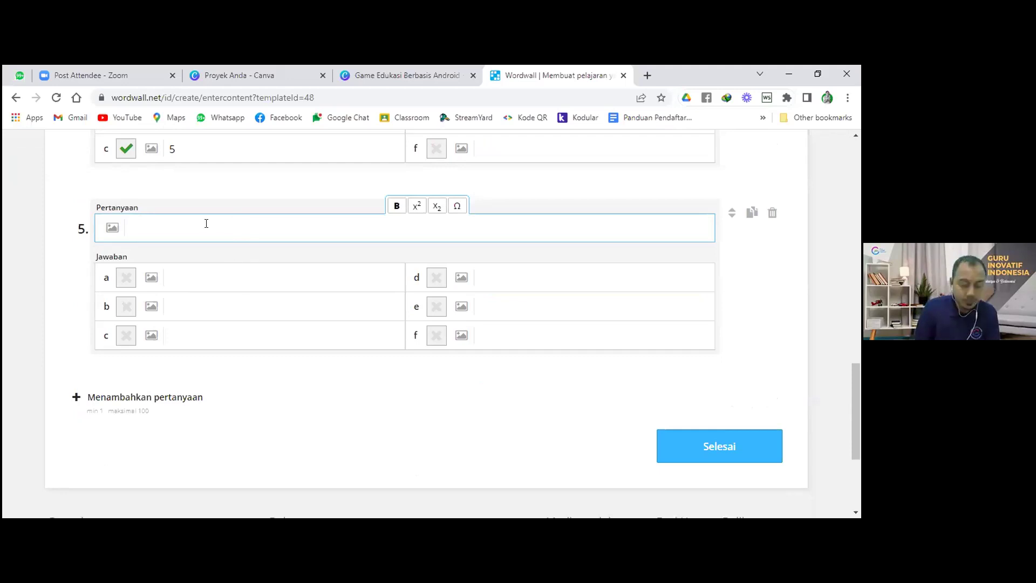
{"action": "type", "text": "Yan"}
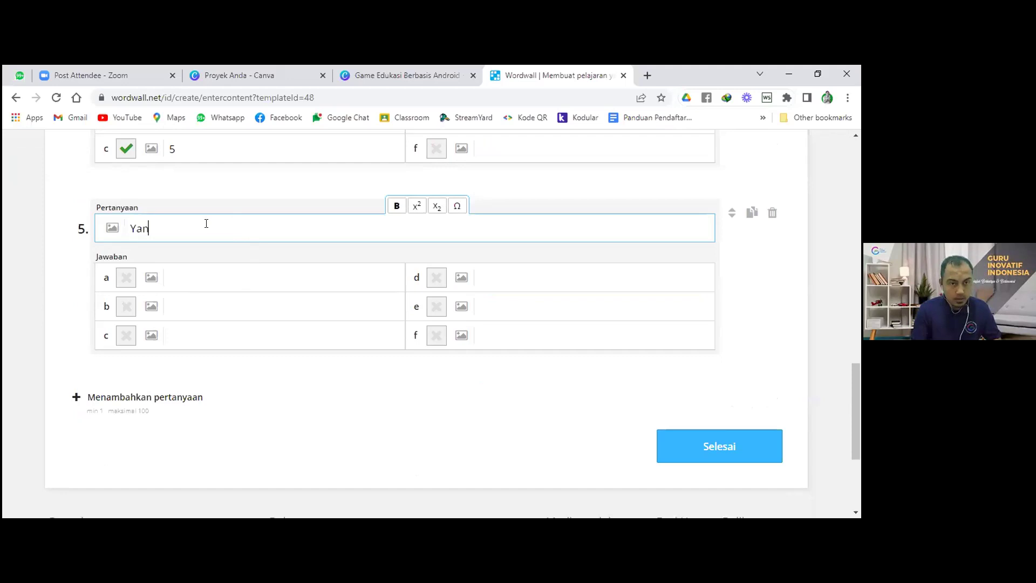
{"action": "type", "text": "g merupakan"}
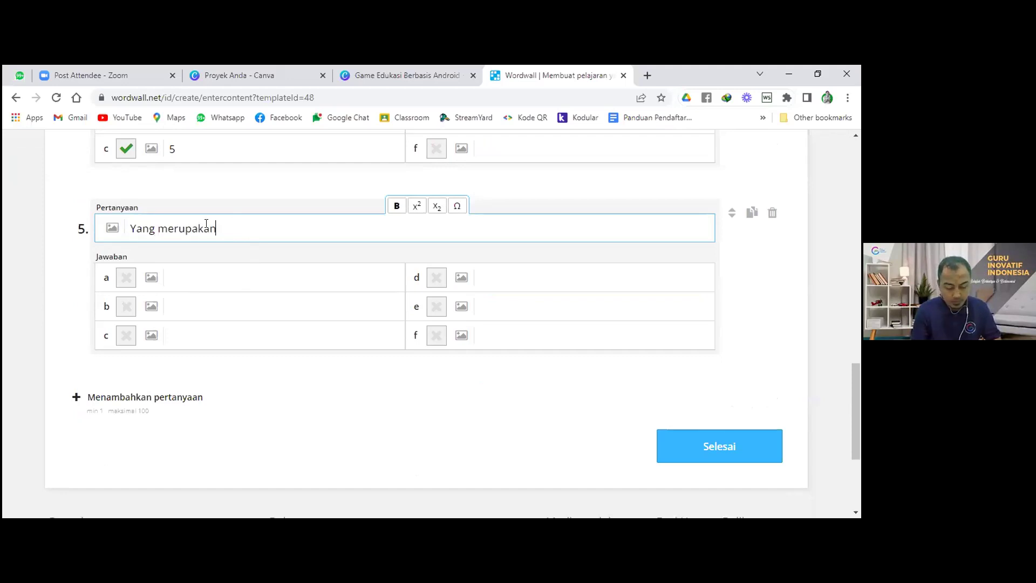
{"action": "type", "text": " bilangan g"}
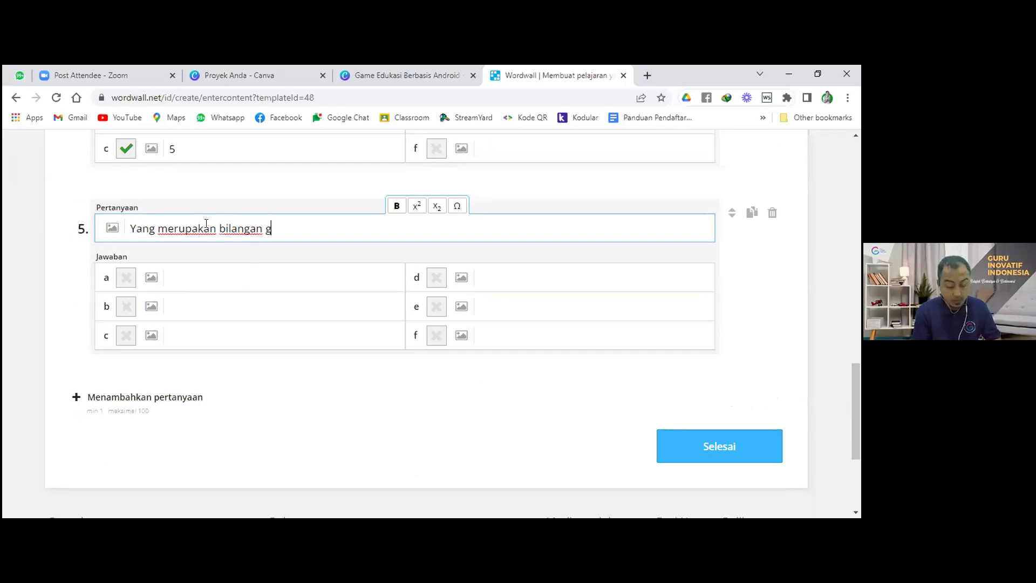
{"action": "type", "text": "enap adalh"}
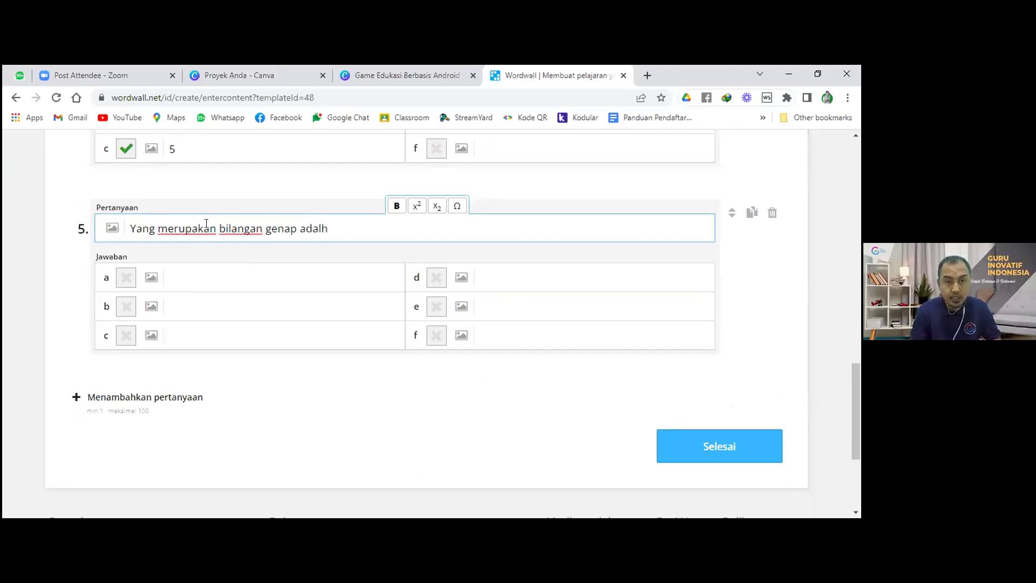
{"action": "key", "text": "BackSpace"}
{"action": "type", "text": "ah ...."}
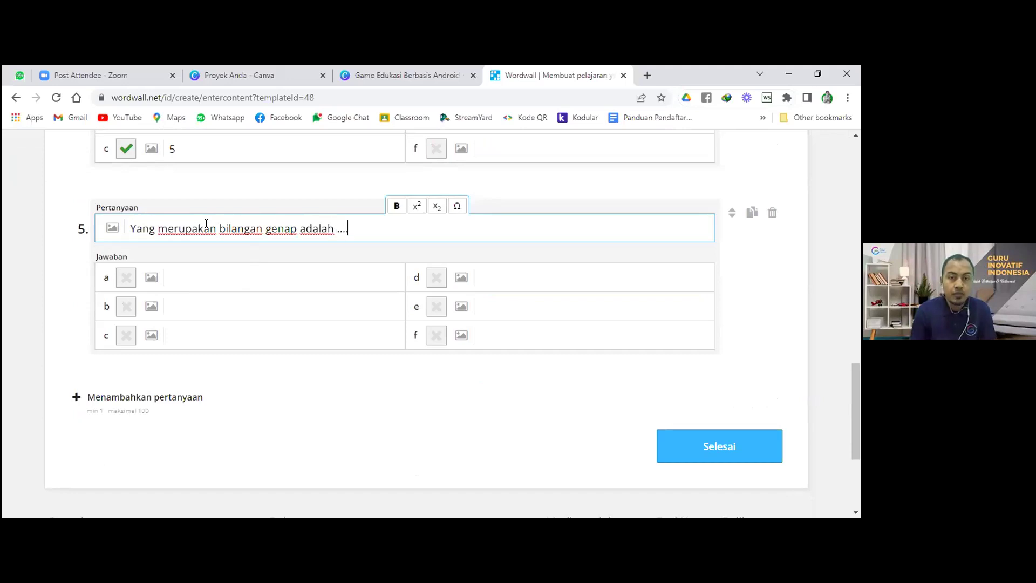
- Enter 2 as question 5's answer a, and reword the question as "Operasi bilangan yang menghasilkan bilangan genap adalah ...."
{"action": "left_click", "coordinate": [223, 277]}
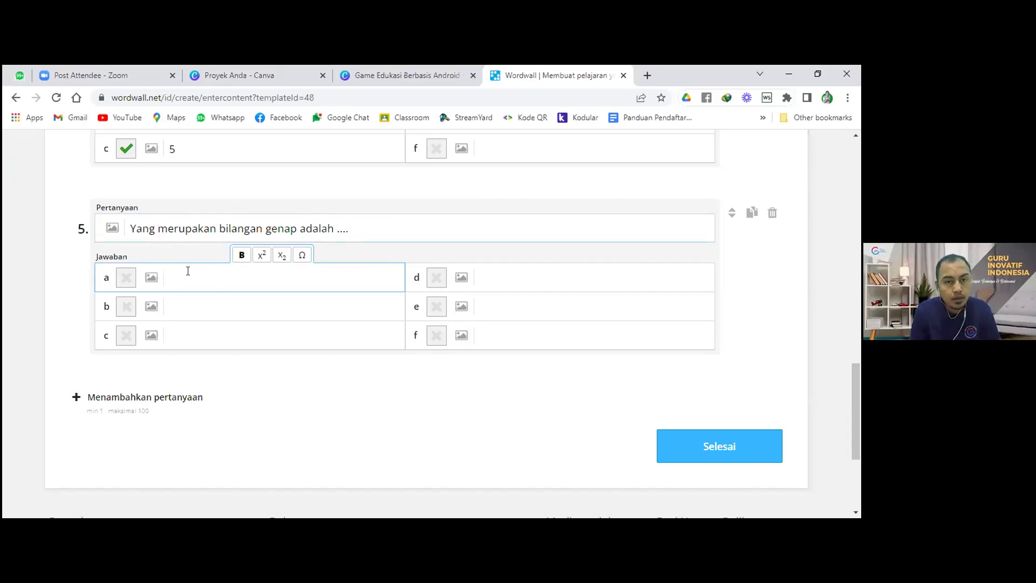
{"action": "type", "text": "2"}
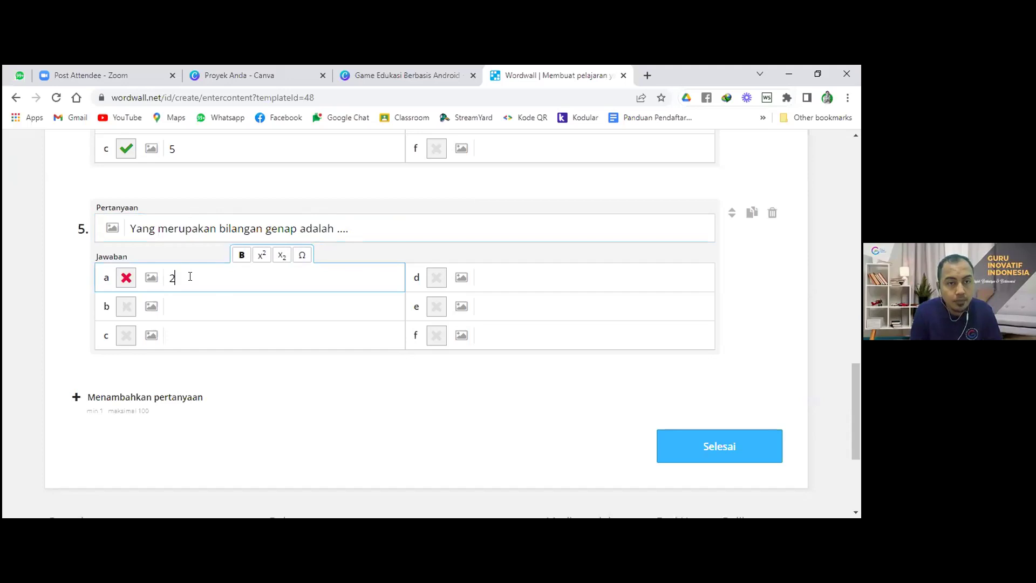
{"action": "left_click", "coordinate": [129, 227]}
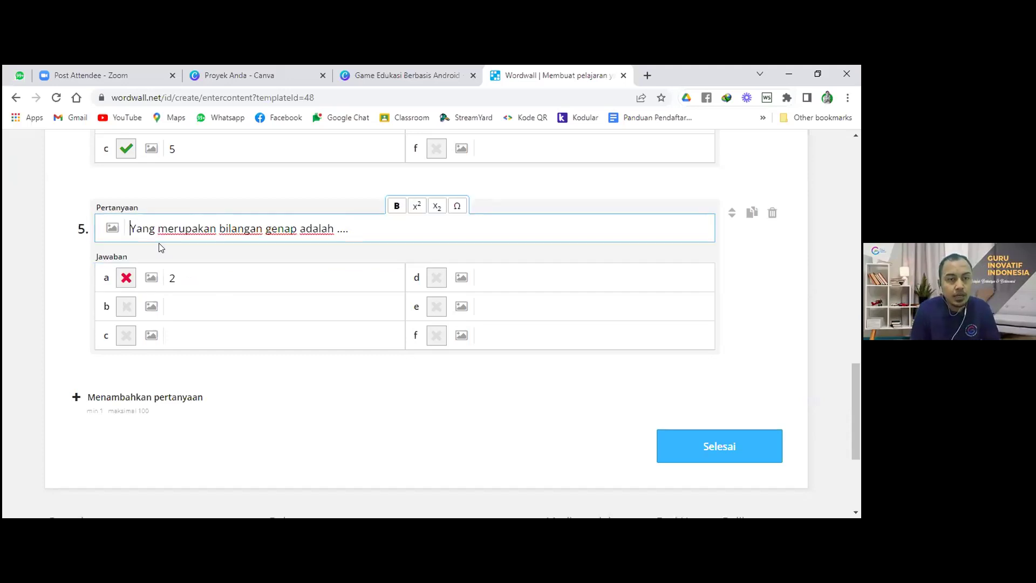
{"action": "type", "text": "Operasi bilangan yang meng"}
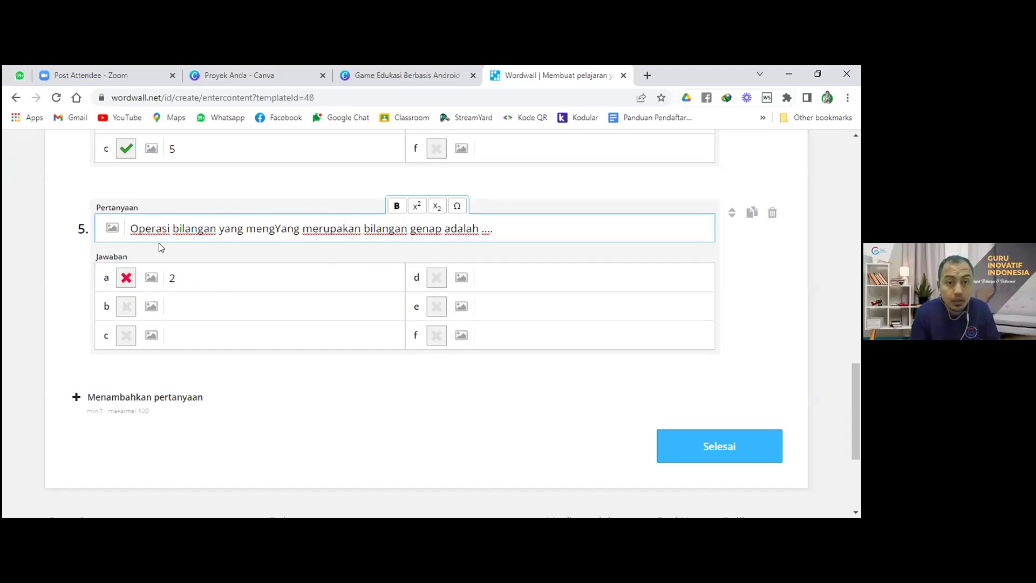
{"action": "type", "text": "hasilkan"}
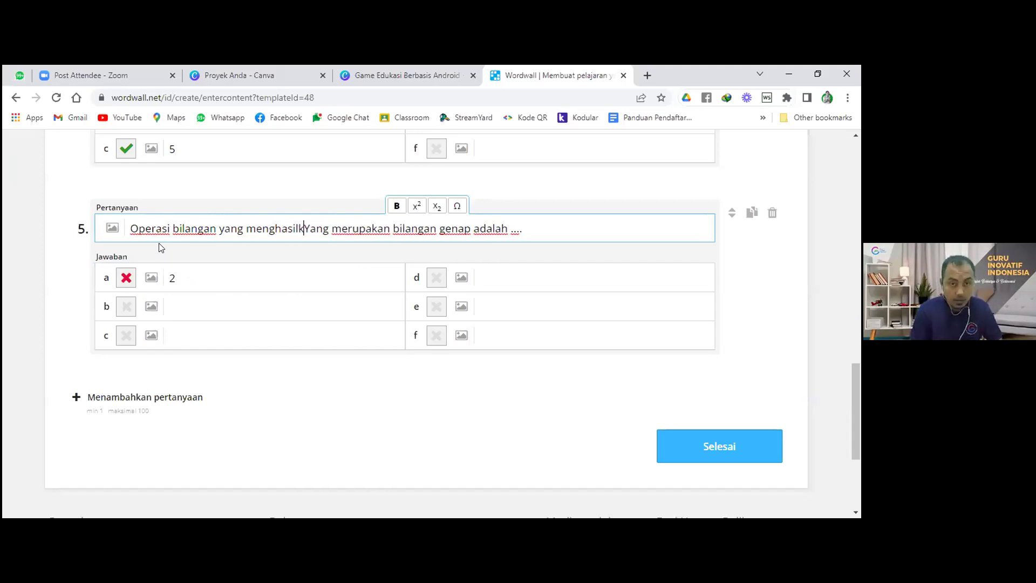
{"action": "key", "text": "Delete"}
{"action": "key", "text": "Delete"}
{"action": "key", "text": "Delete"}
{"action": "key", "text": "Delete"}
{"action": "key", "text": "Delete"}
{"action": "key", "text": "Delete"}
{"action": "key", "text": "Delete"}
{"action": "key", "text": "Delete"}
{"action": "key", "text": "Delete"}
{"action": "key", "text": "Delete"}
{"action": "key", "text": "Delete"}
{"action": "key", "text": "Delete"}
{"action": "key", "text": "Delete"}
{"action": "key", "text": "Delete"}
{"action": "key", "text": "Delete"}
{"action": "key", "text": "Delete"}
{"action": "key", "text": "Delete"}
{"action": "key", "text": "Delete"}
{"action": "key", "text": "Delete"}
{"action": "key", "text": "Delete"}
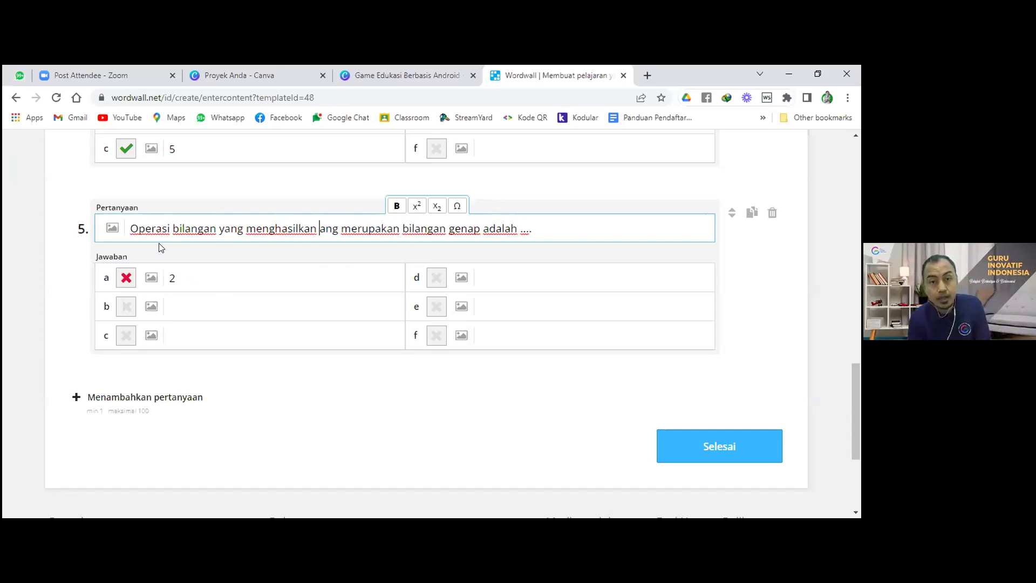
{"action": "key", "text": "Delete"}
{"action": "key", "text": "Delete"}
{"action": "key", "text": "Delete"}
{"action": "key", "text": "Delete"}
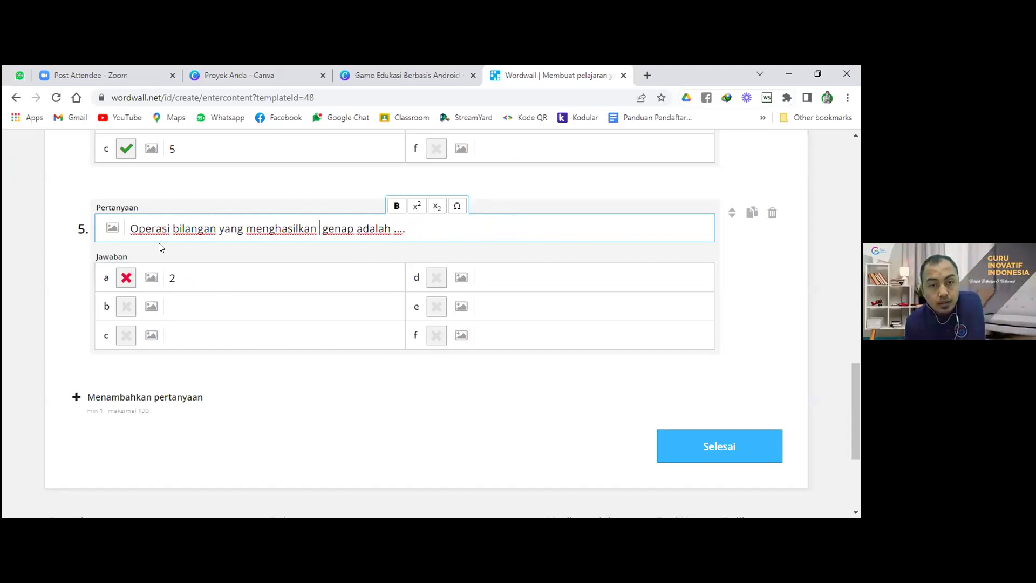
{"action": "type", "text": "bil"}
{"action": "type", "text": "angan"}
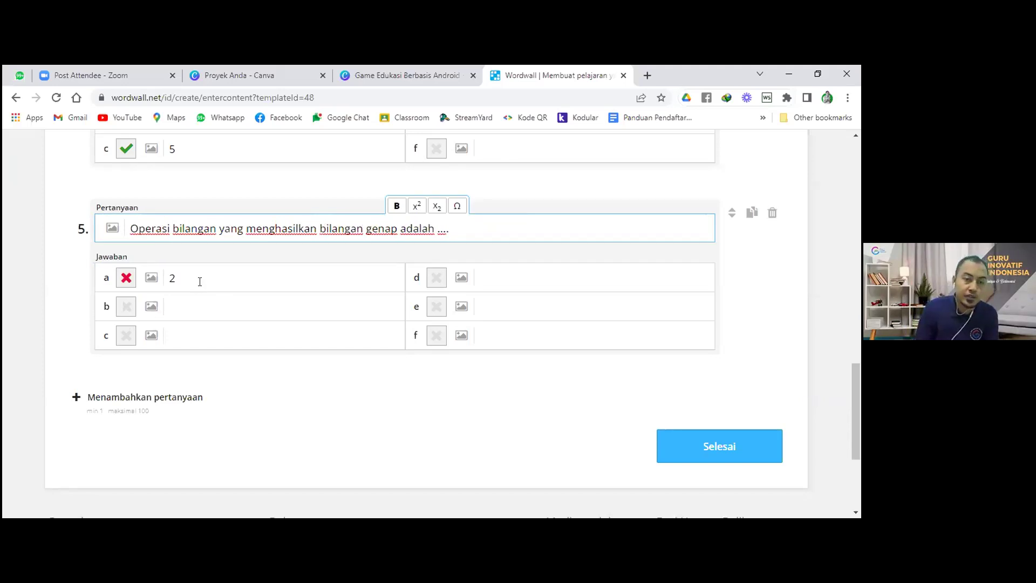
- Complete question 5's answer a as "2 + 3 = 5", and enter "2 x 2 = 4" as answer b, marked correct
{"action": "left_click", "coordinate": [199, 281]}
{"action": "type", "text": "+"}
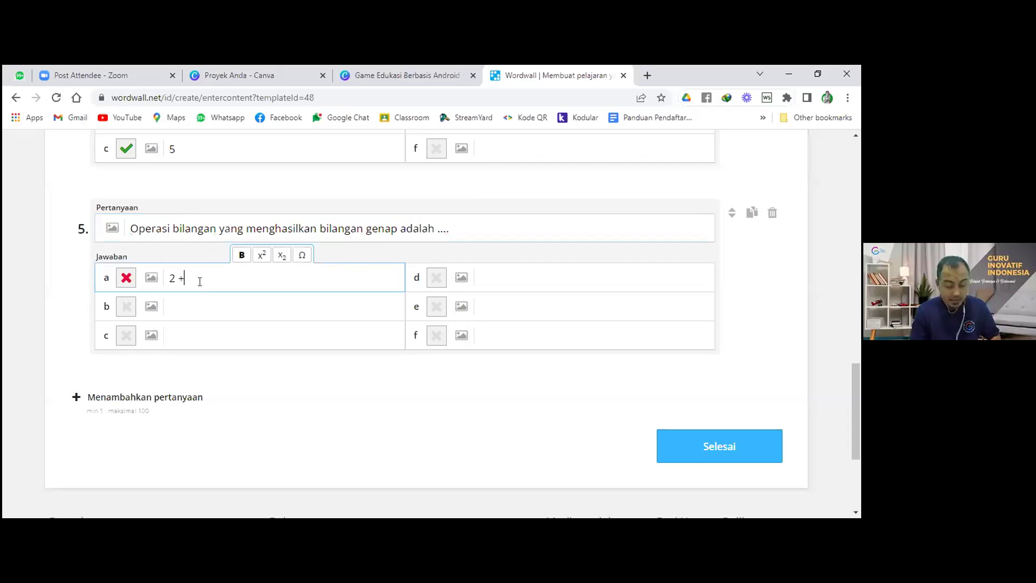
{"action": "type", "text": " 3 ="}
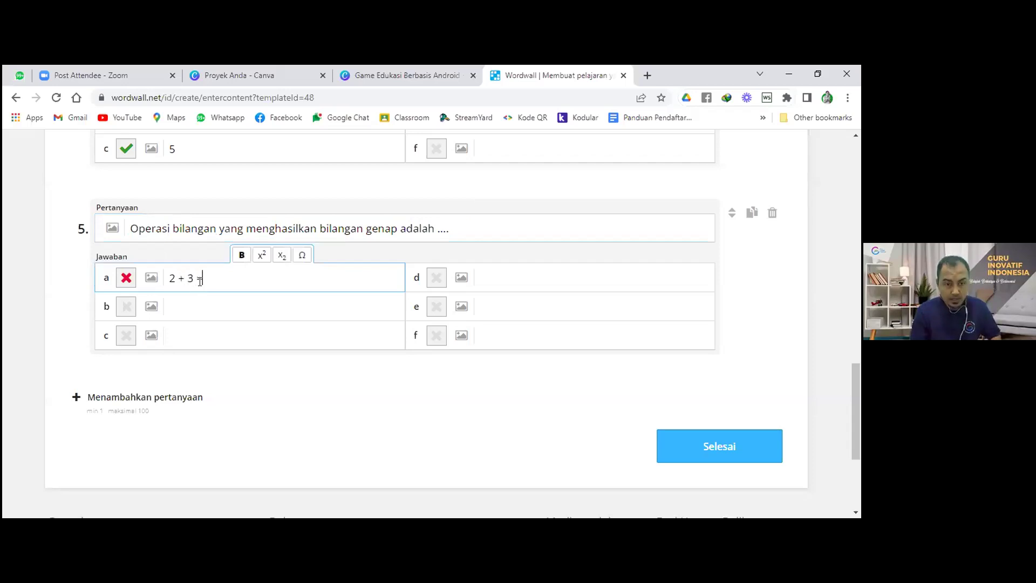
{"action": "type", "text": " 5"}
{"action": "left_click", "coordinate": [202, 308]}
{"action": "left_click", "coordinate": [127, 307]}
{"action": "left_click", "coordinate": [189, 306]}
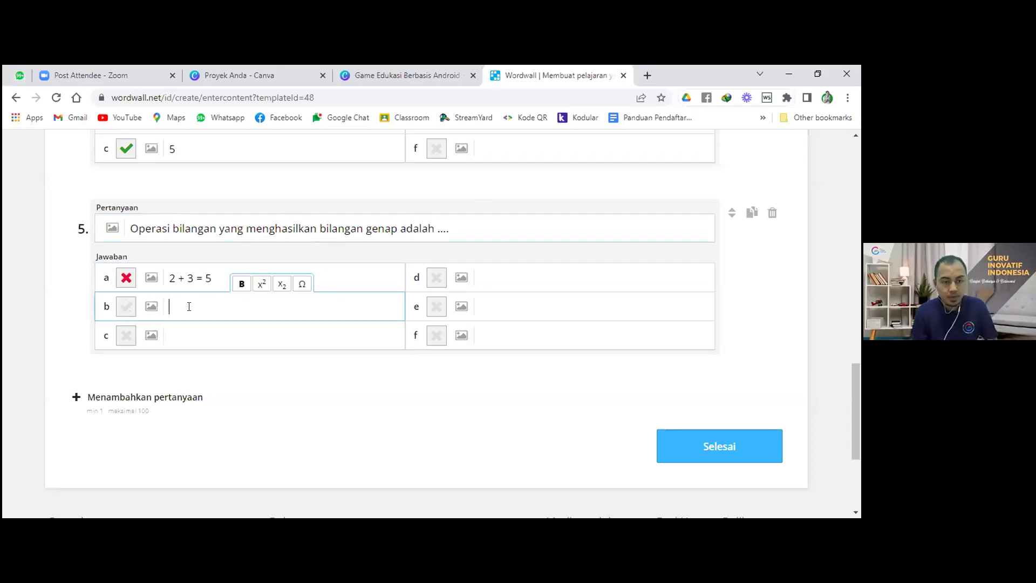
{"action": "type", "text": "2"}
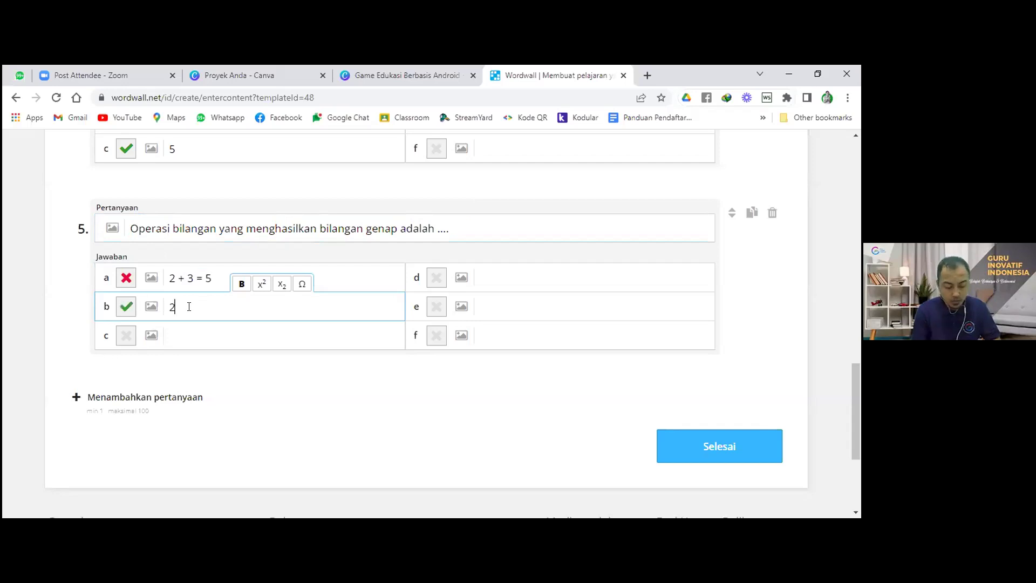
{"action": "type", "text": " x 2 = 4"}
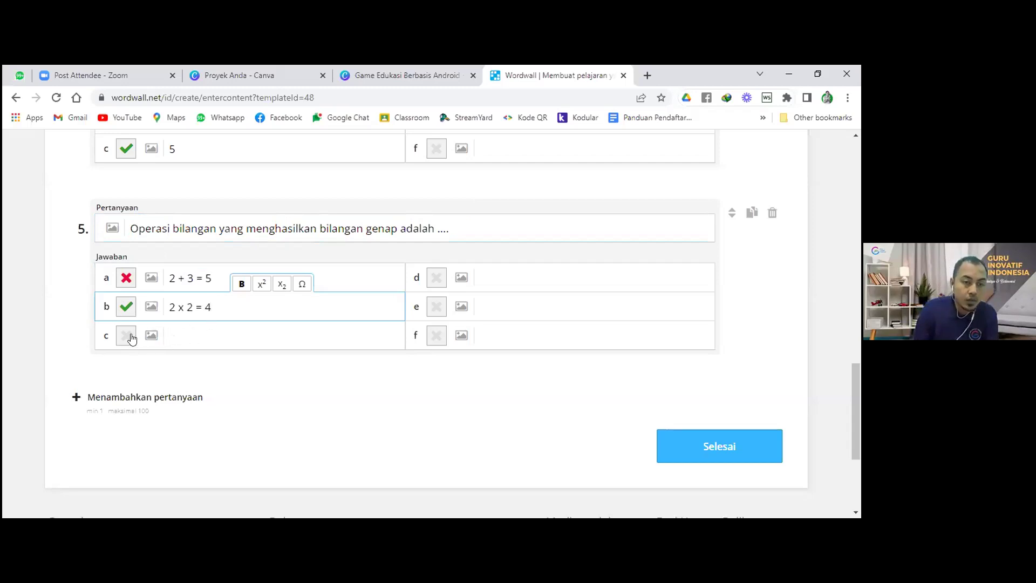
- Enter "20 : 4 = 5" as question 5's answer c and "30 - 13 = 17" as answer d
{"action": "left_click", "coordinate": [181, 330]}
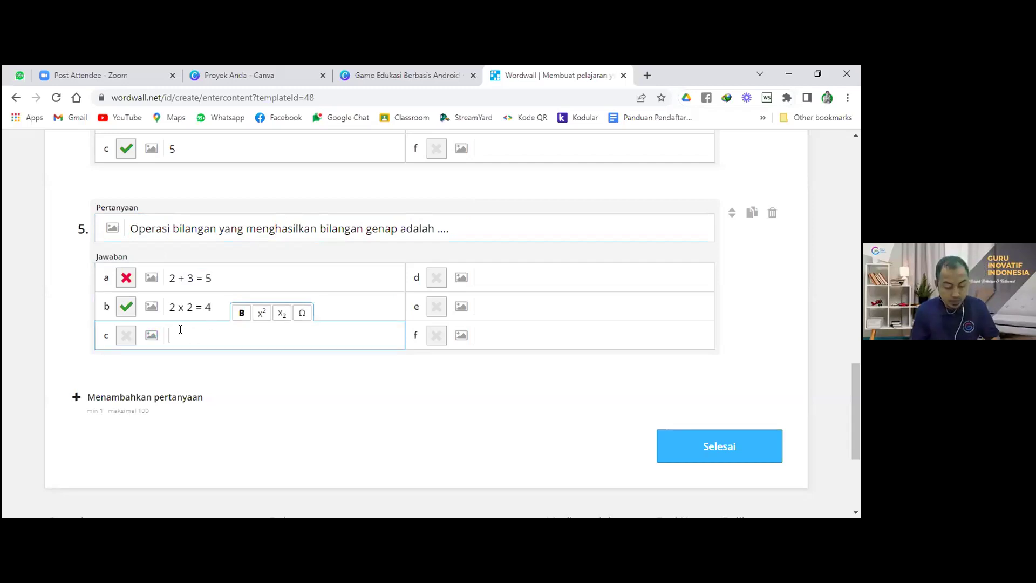
{"action": "type", "text": "20"}
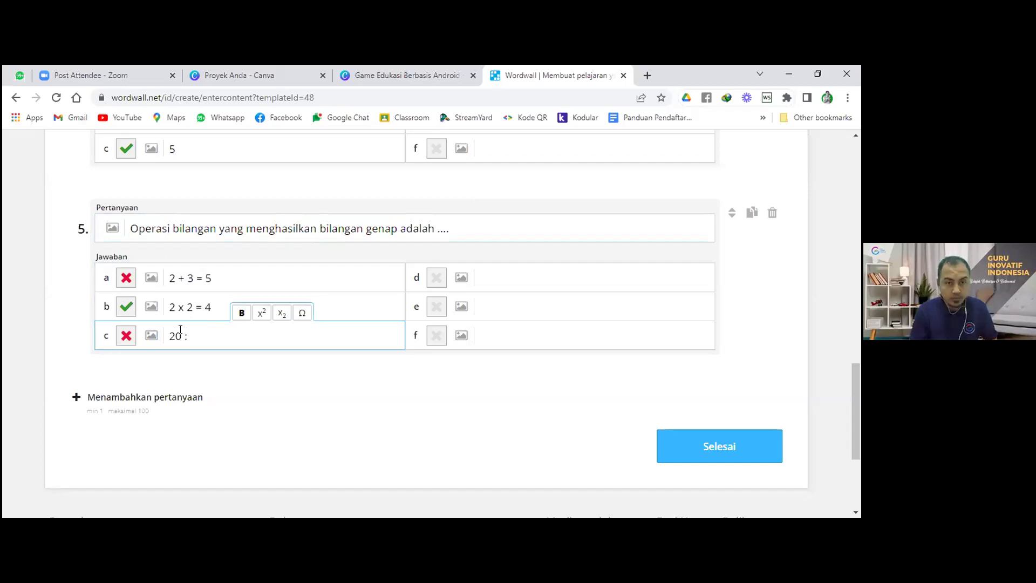
{"action": "type", "text": " : 4 = "}
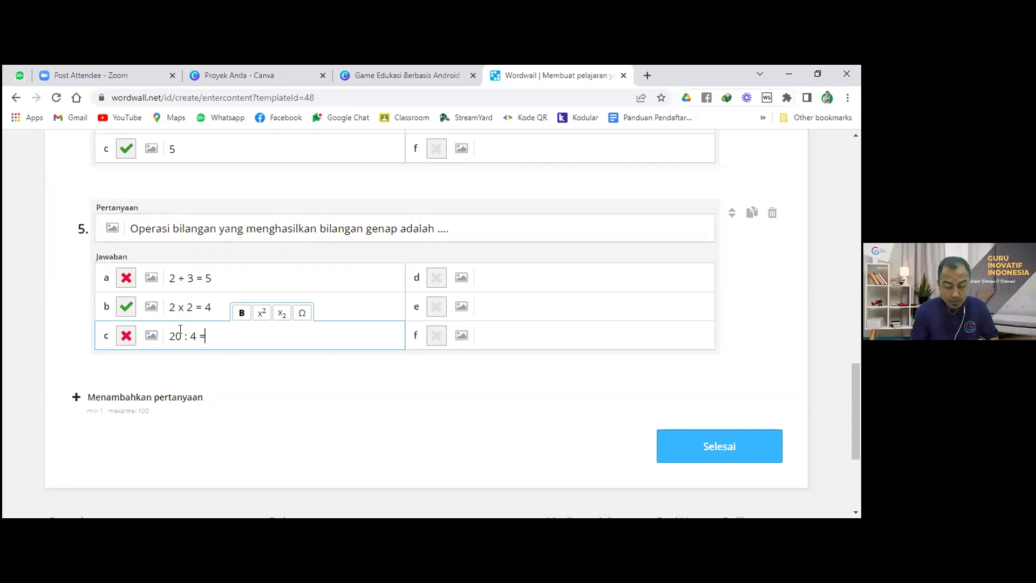
{"action": "type", "text": "5"}
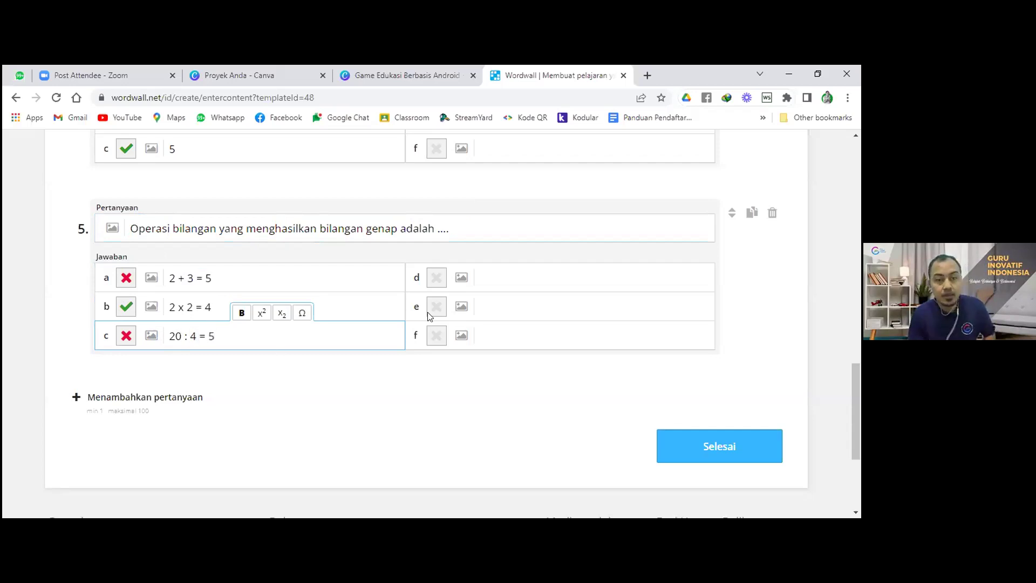
{"action": "left_click", "coordinate": [490, 279]}
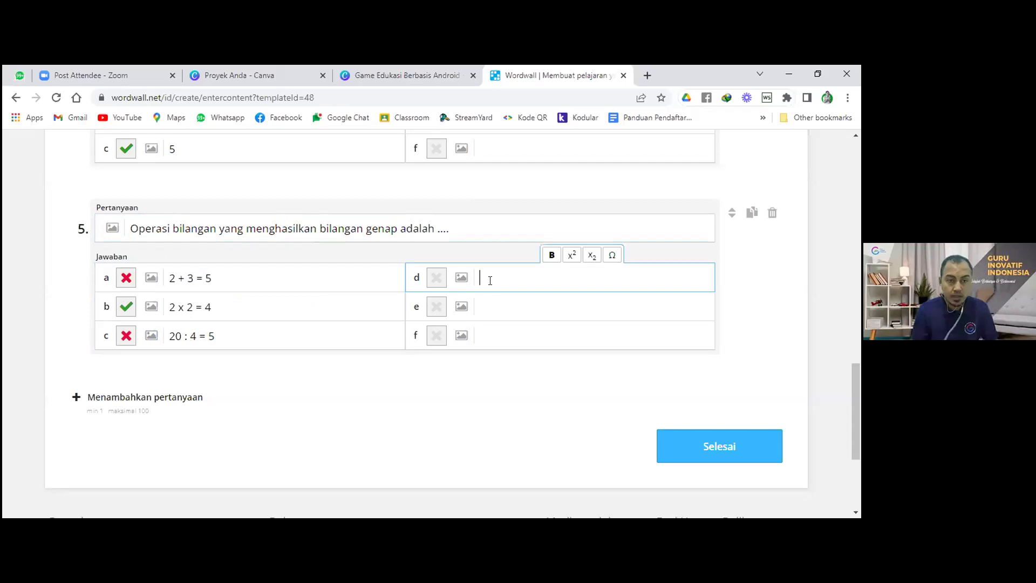
{"action": "type", "text": "30"}
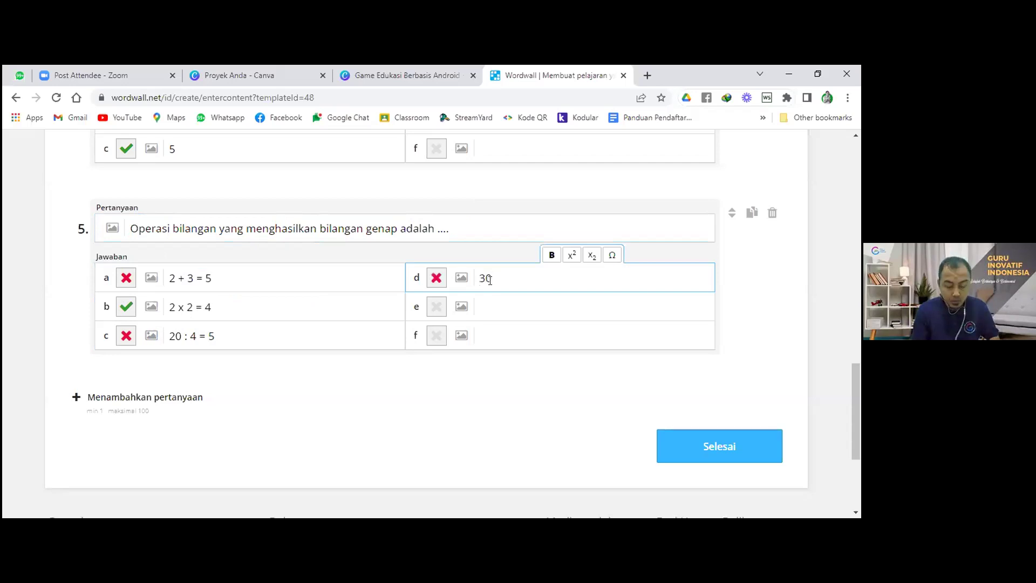
{"action": "type", "text": " :"}
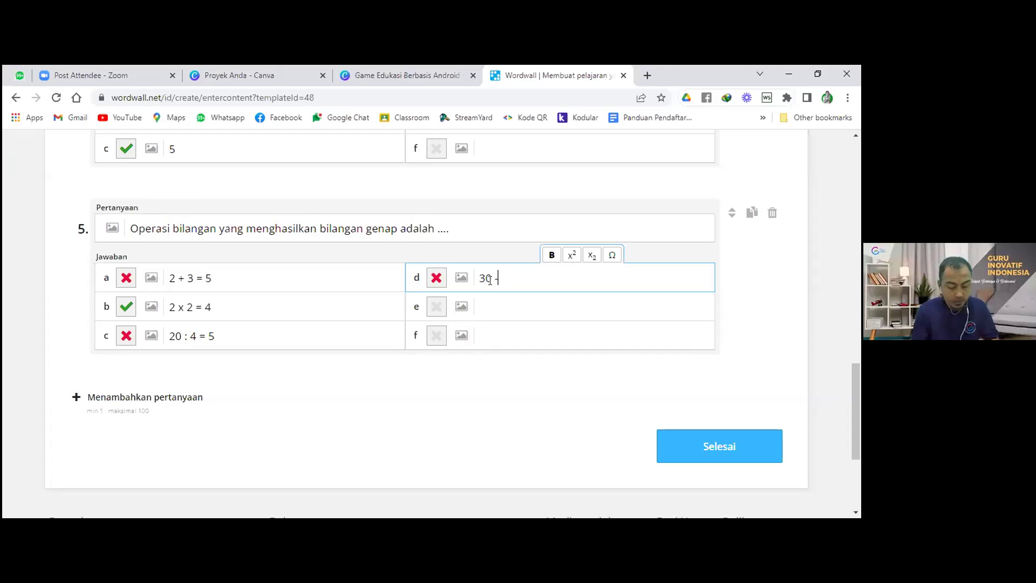
{"action": "type", "text": "13 ="}
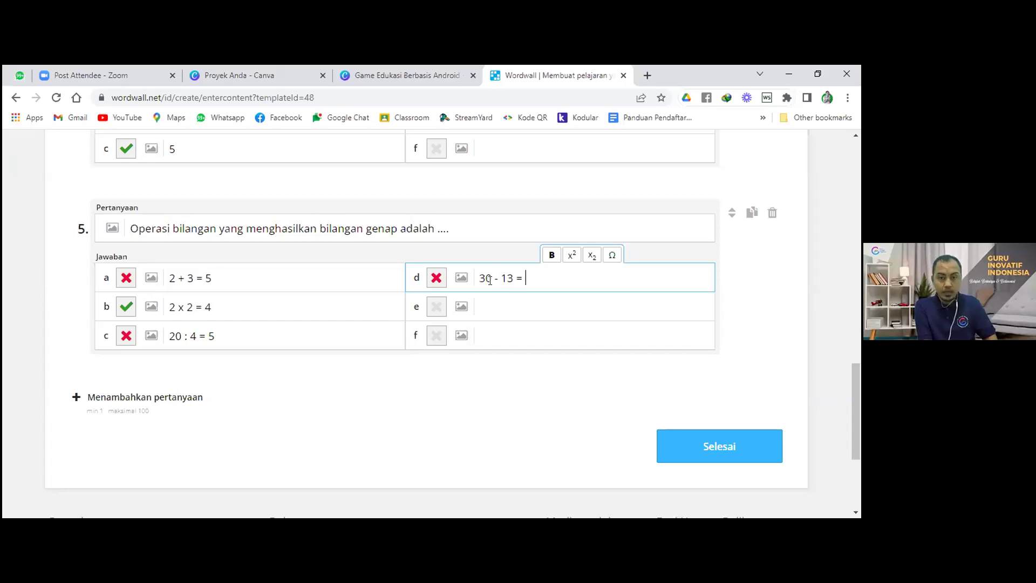
{"action": "type", "text": " 17"}
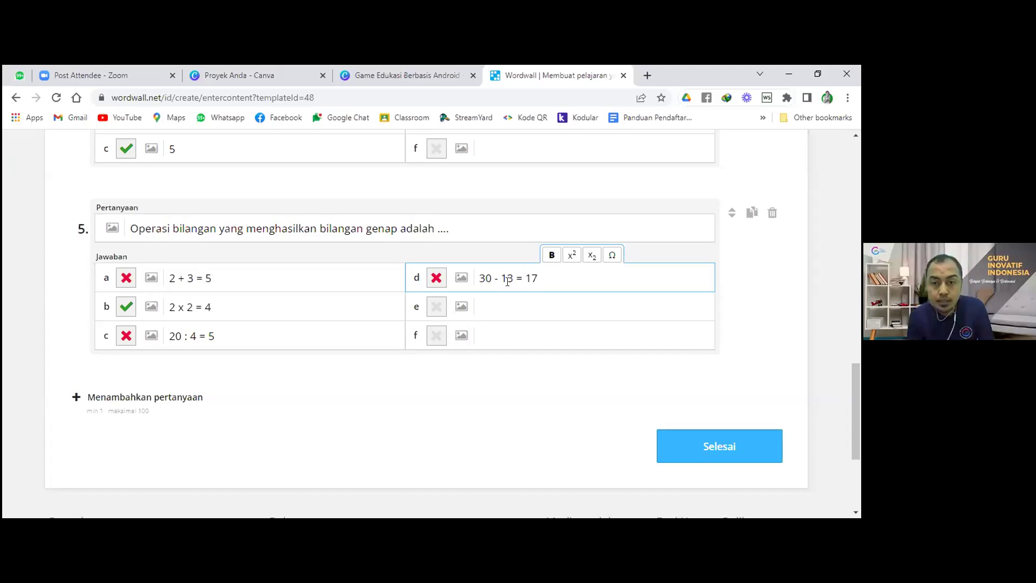
- Change question 5's answer d to "30 - 12 = 18", mark it correct, and require students to choose all correct answers (Semua jawaban yang benar)
{"action": "left_click", "coordinate": [513, 285]}
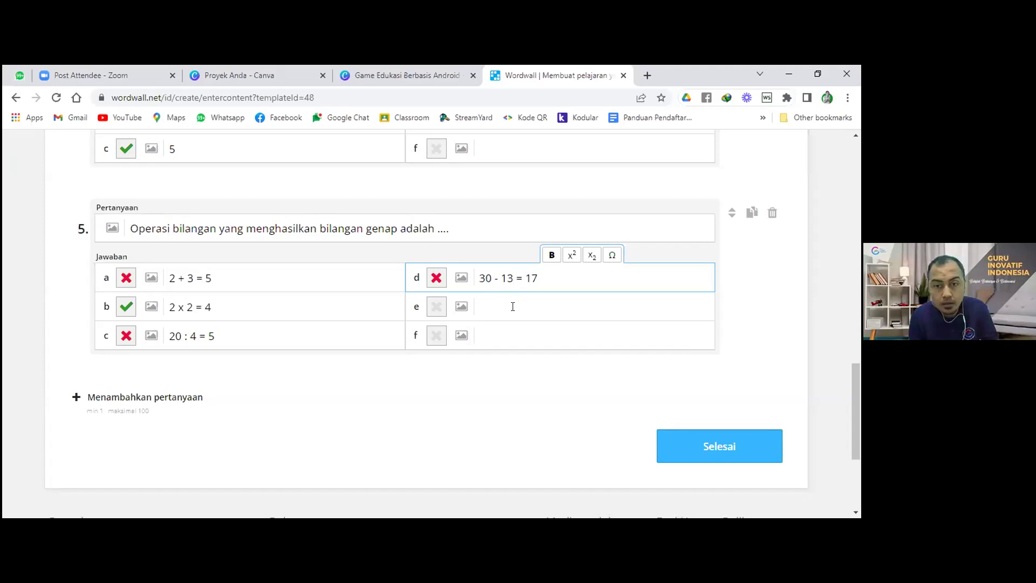
{"action": "key", "text": "BackSpace"}
{"action": "type", "text": "2 = 1"}
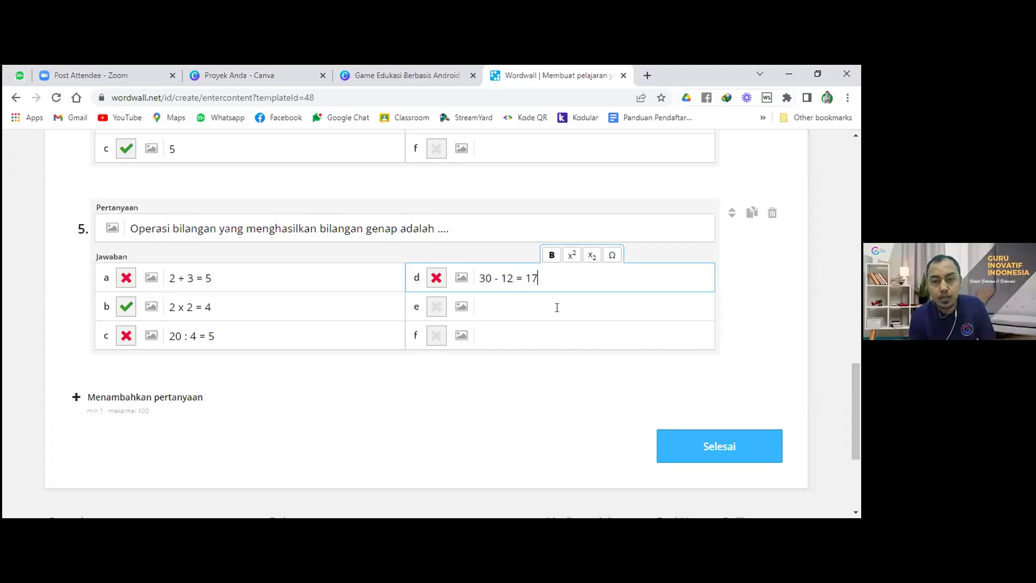
{"action": "type", "text": "8"}
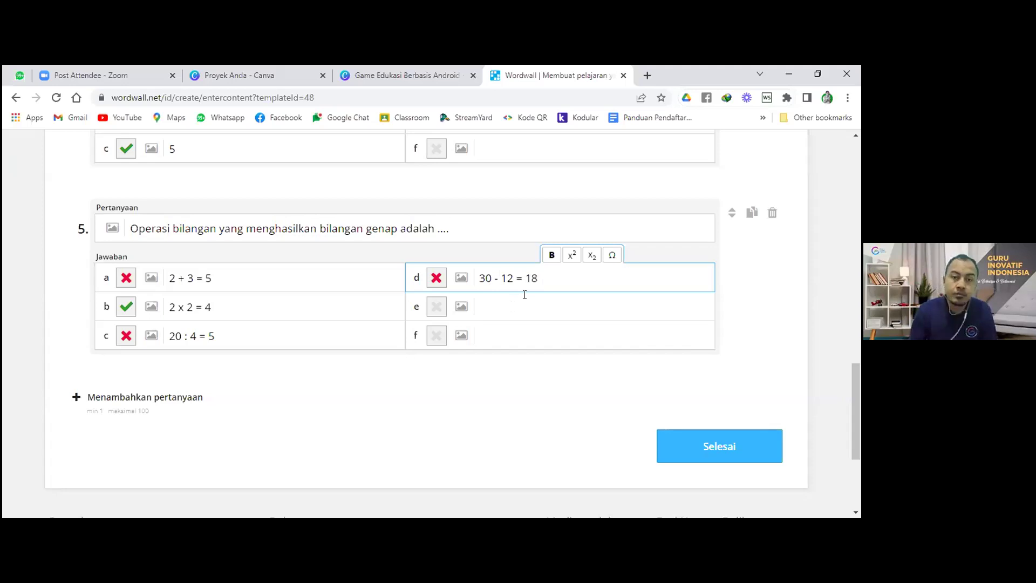
{"action": "left_click", "coordinate": [437, 282]}
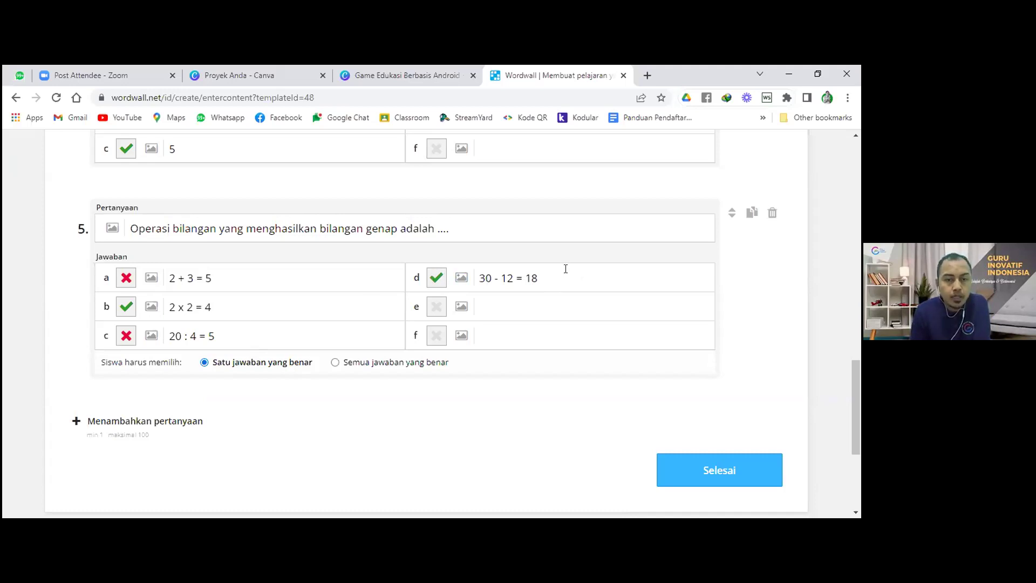
{"action": "left_click", "coordinate": [335, 362]}
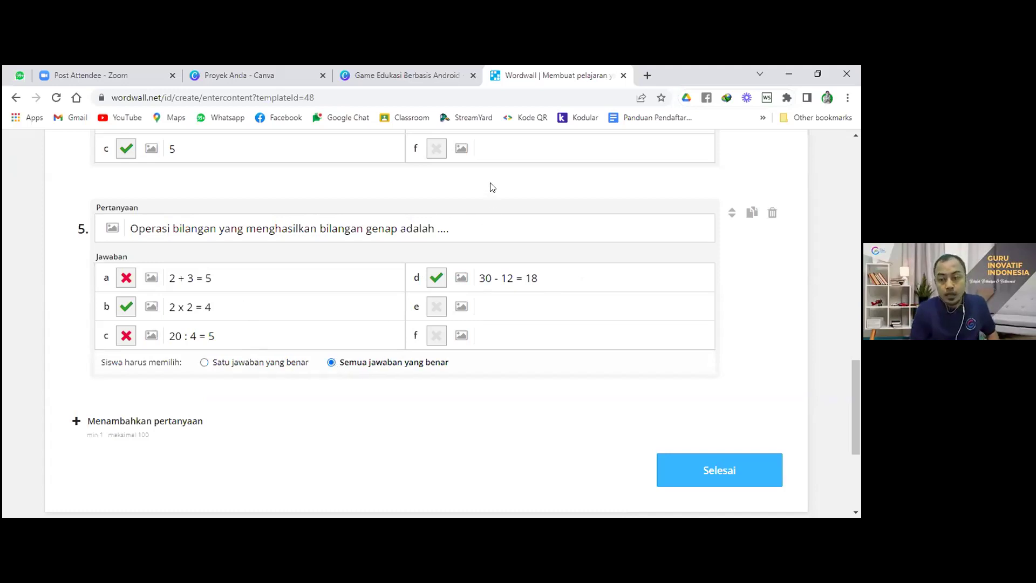
- Review the title, instruction and all five questions, and finish the activity to generate the playable game
{"action": "scroll", "coordinate": [490, 245], "scroll_direction": "up", "scroll_amount": 9}
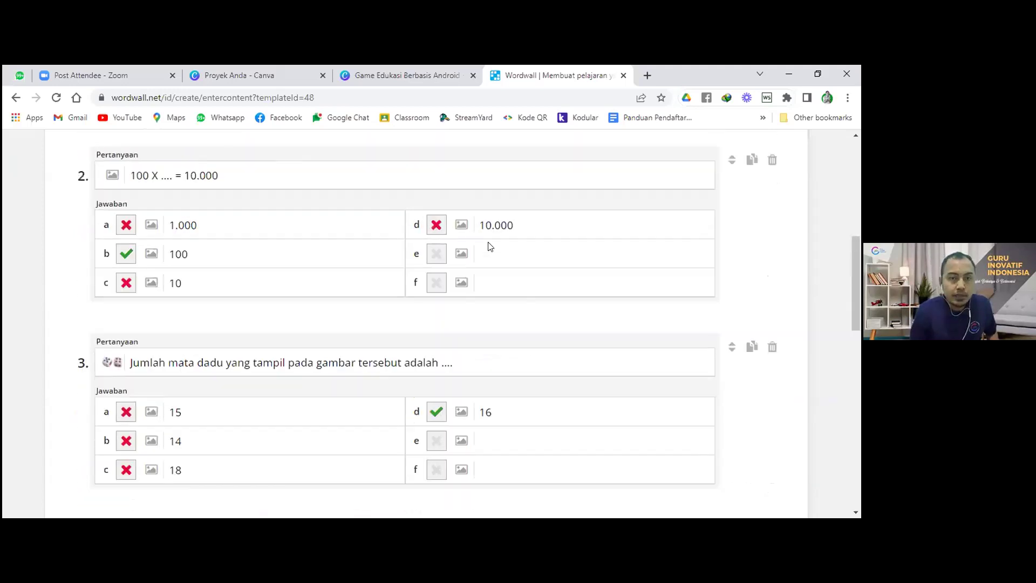
{"action": "scroll", "coordinate": [490, 246], "scroll_direction": "up", "scroll_amount": 7}
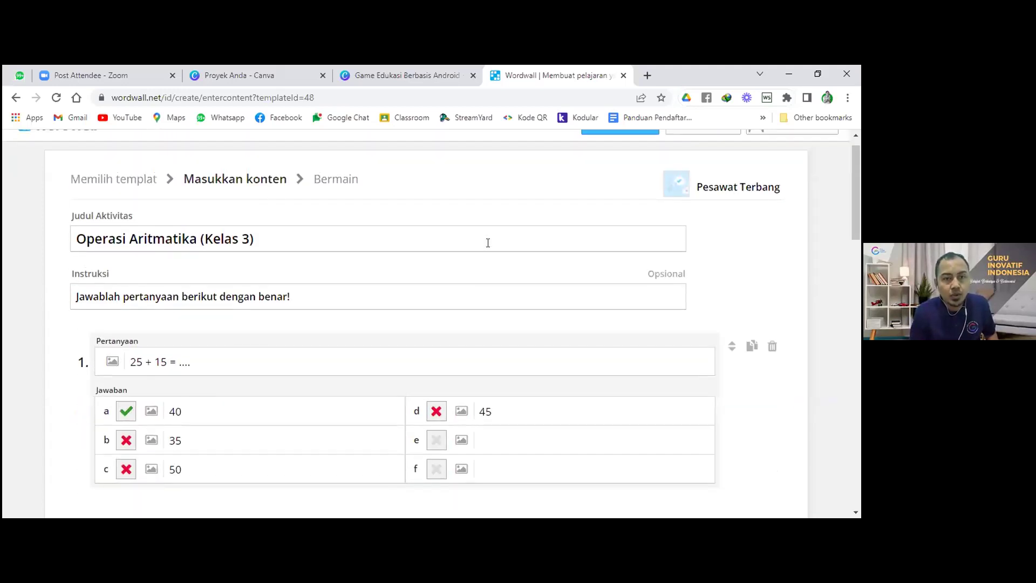
{"action": "scroll", "coordinate": [487, 243], "scroll_direction": "down", "scroll_amount": 15}
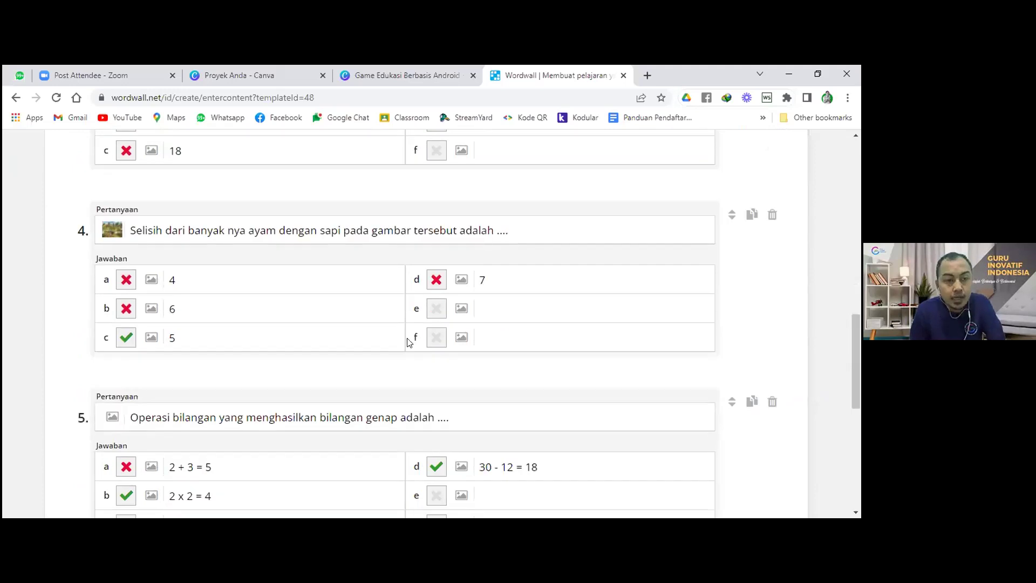
{"action": "scroll", "coordinate": [400, 355], "scroll_direction": "down", "scroll_amount": 2}
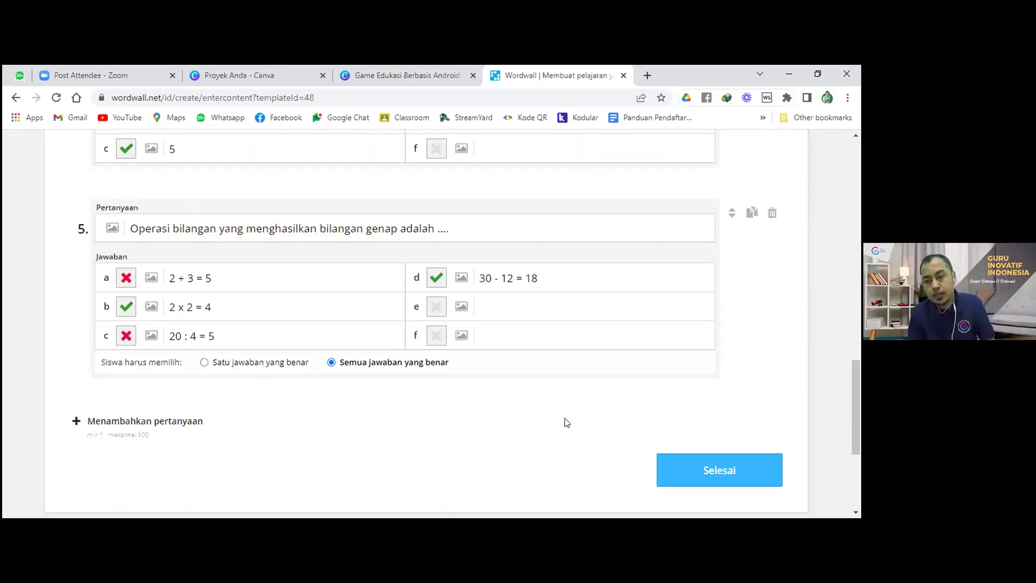
{"action": "left_click", "coordinate": [713, 479]}
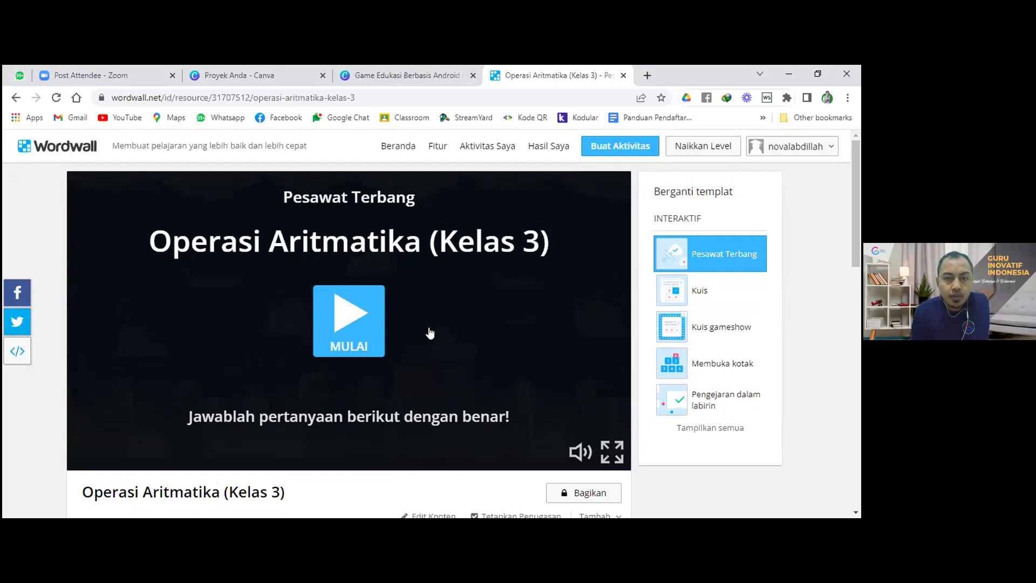
- Start the Pesawat Terbang game, play it in full screen, and open the leaderboard name entry at the end
{"action": "left_click", "coordinate": [349, 326]}
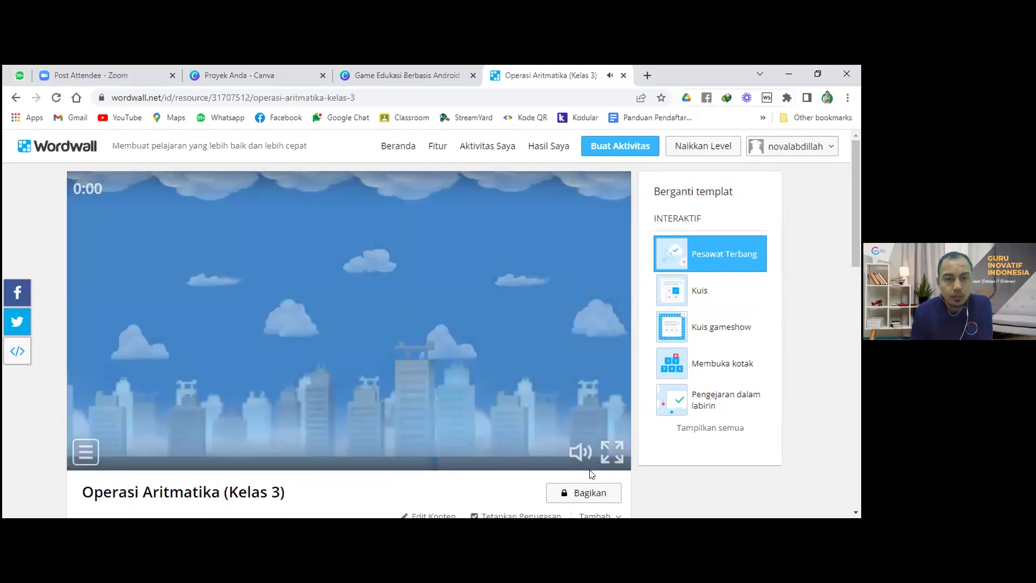
{"action": "left_click", "coordinate": [612, 457]}
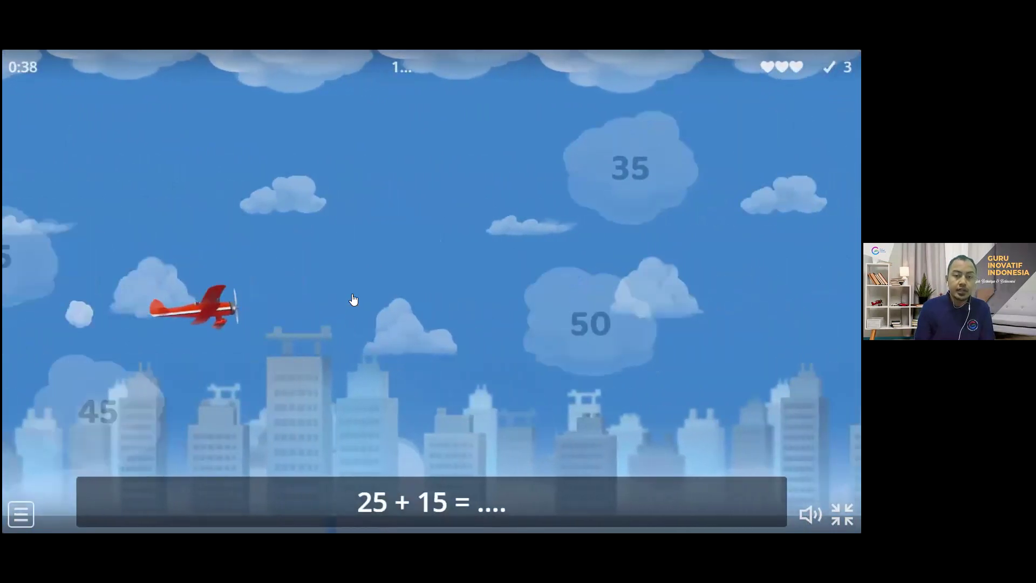
{"action": "left_click", "coordinate": [395, 451]}
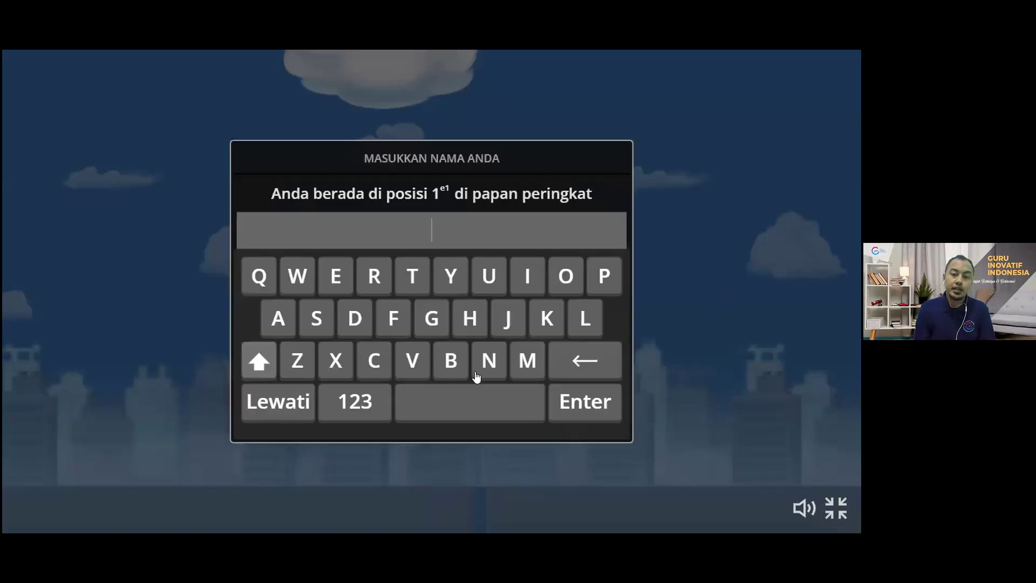
- Enter the player's name for the leaderboard, submit it, and leave full screen
{"action": "left_click", "coordinate": [563, 278]}
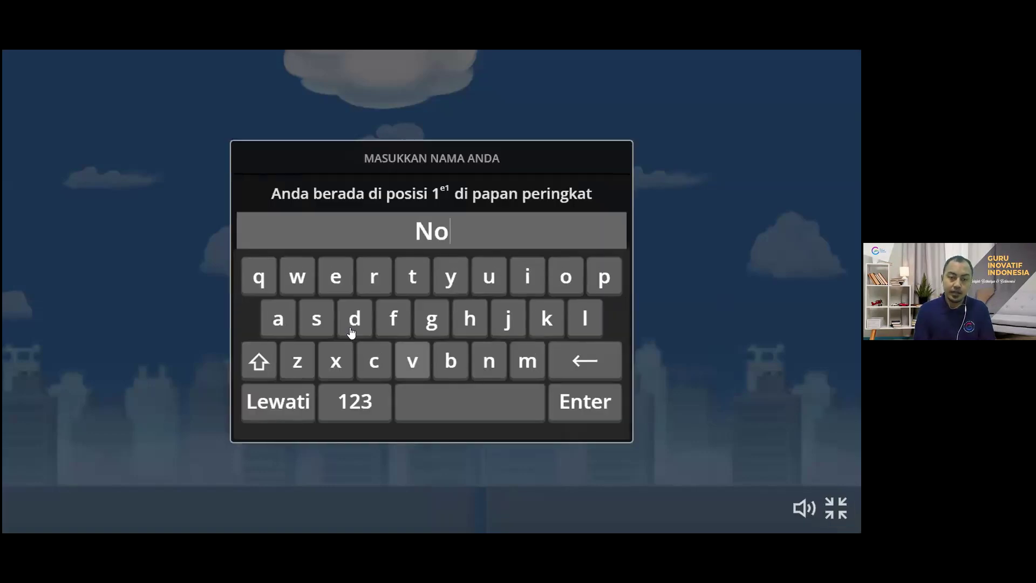
{"action": "left_click", "coordinate": [413, 361]}
{"action": "left_click", "coordinate": [592, 317]}
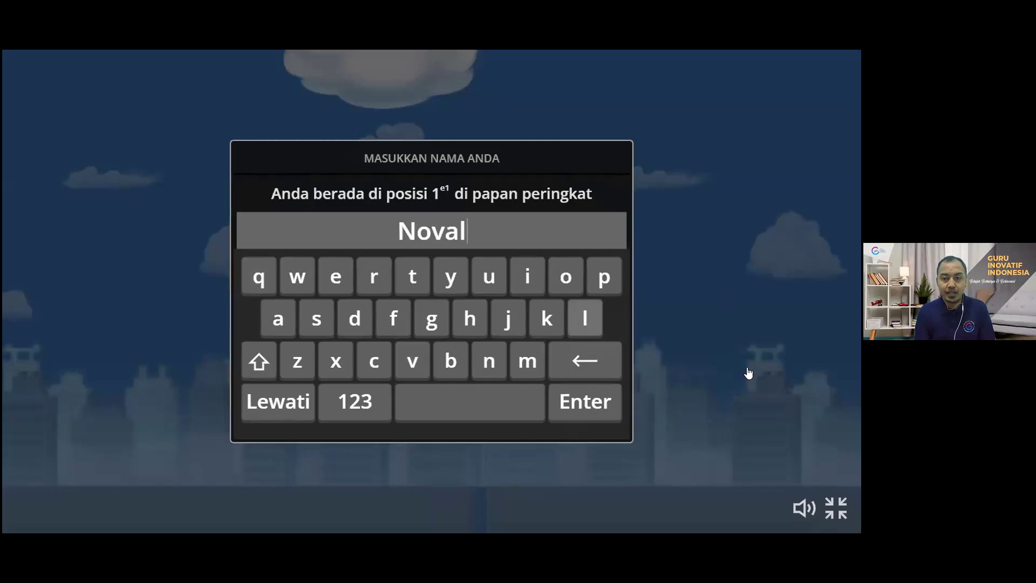
{"action": "key", "text": "Return"}
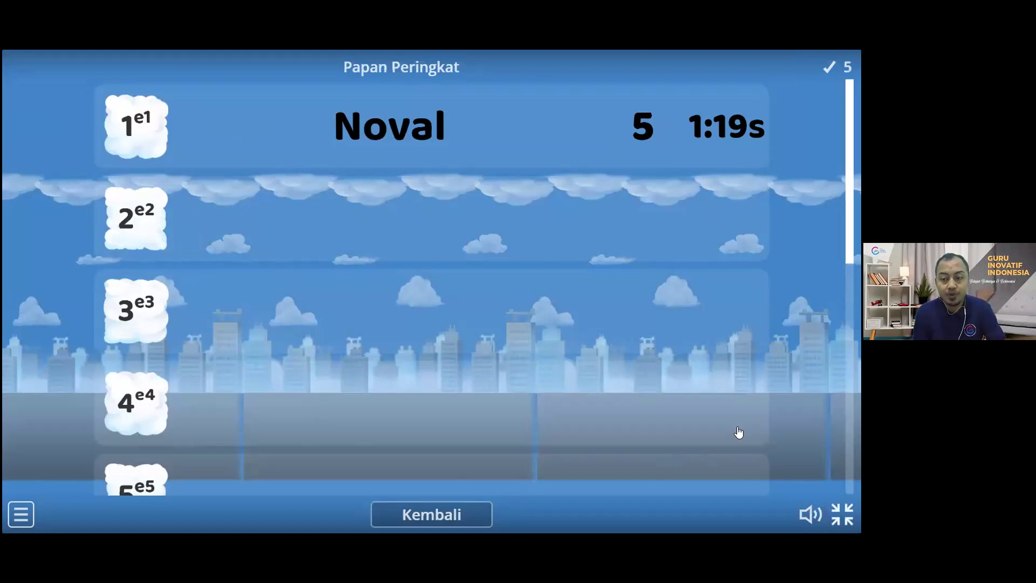
{"action": "key", "text": "Escape"}
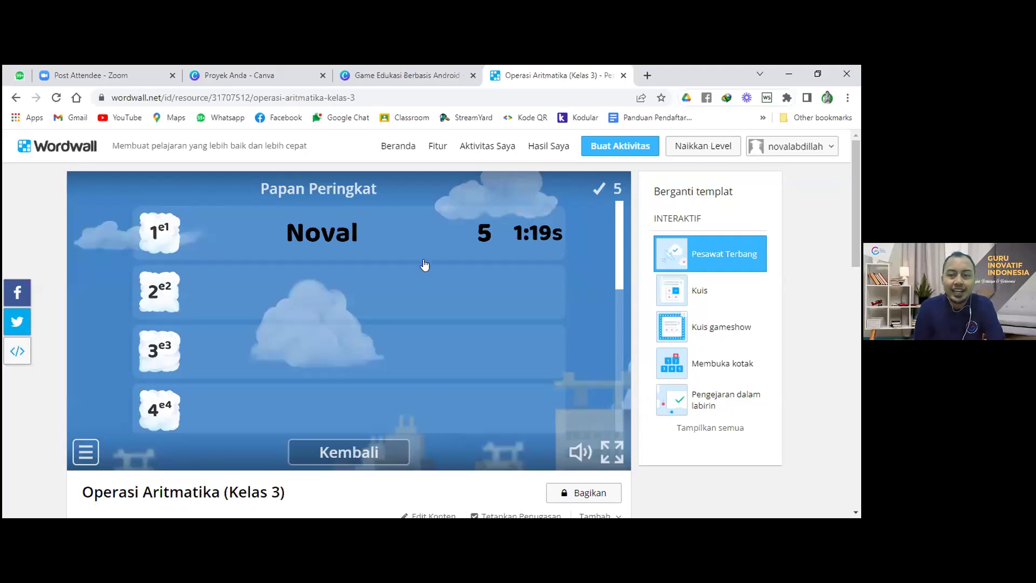
{"action": "scroll", "coordinate": [424, 264], "scroll_direction": "down", "scroll_amount": 1}
{"action": "scroll", "coordinate": [425, 264], "scroll_direction": "up", "scroll_amount": 1}
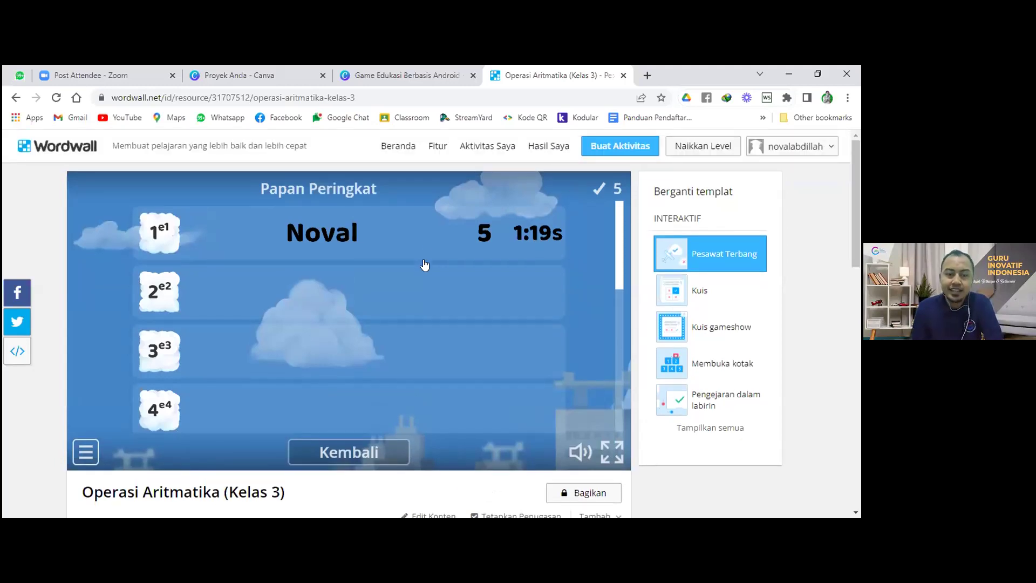
{"action": "scroll", "coordinate": [425, 265], "scroll_direction": "down", "scroll_amount": 2}
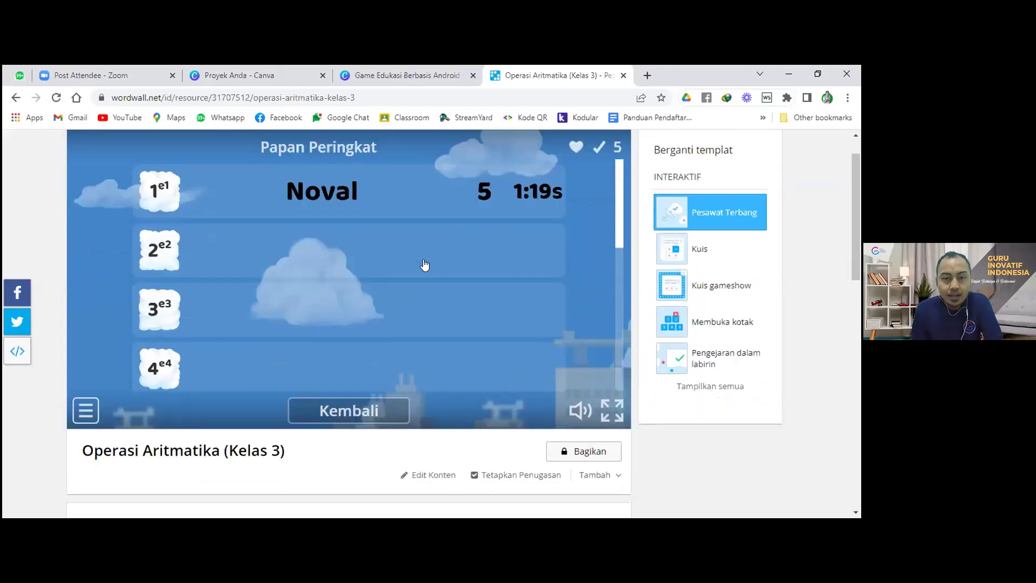
{"action": "scroll", "coordinate": [425, 265], "scroll_direction": "up", "scroll_amount": 2}
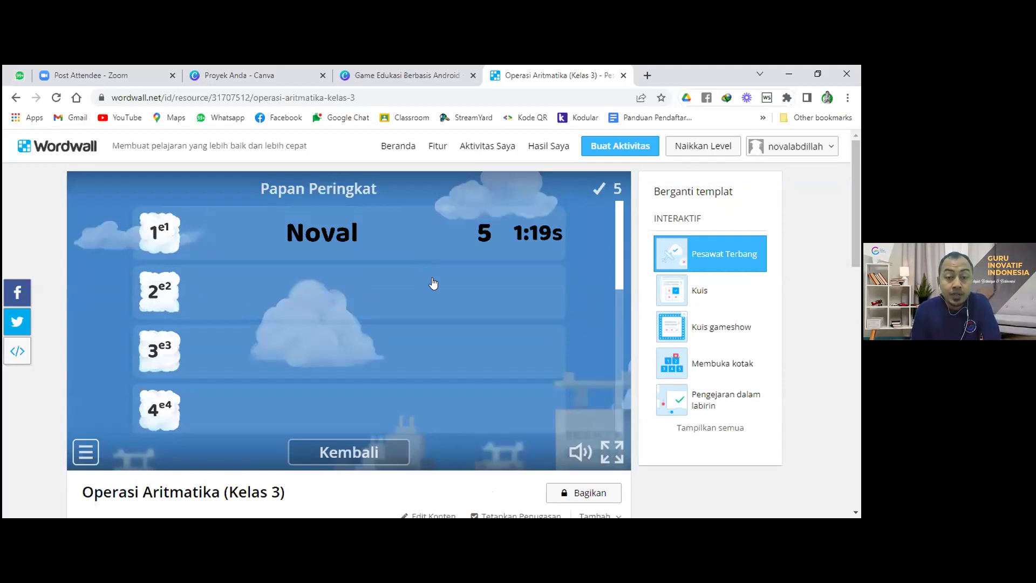
{"action": "scroll", "coordinate": [433, 283], "scroll_direction": "down", "scroll_amount": 1}
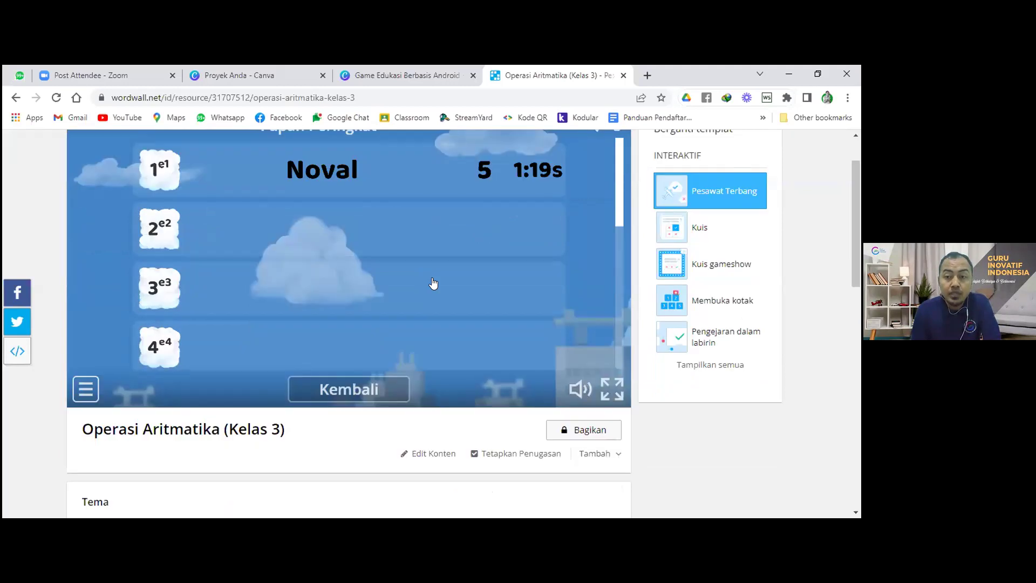
{"action": "scroll", "coordinate": [433, 283], "scroll_direction": "up", "scroll_amount": 1}
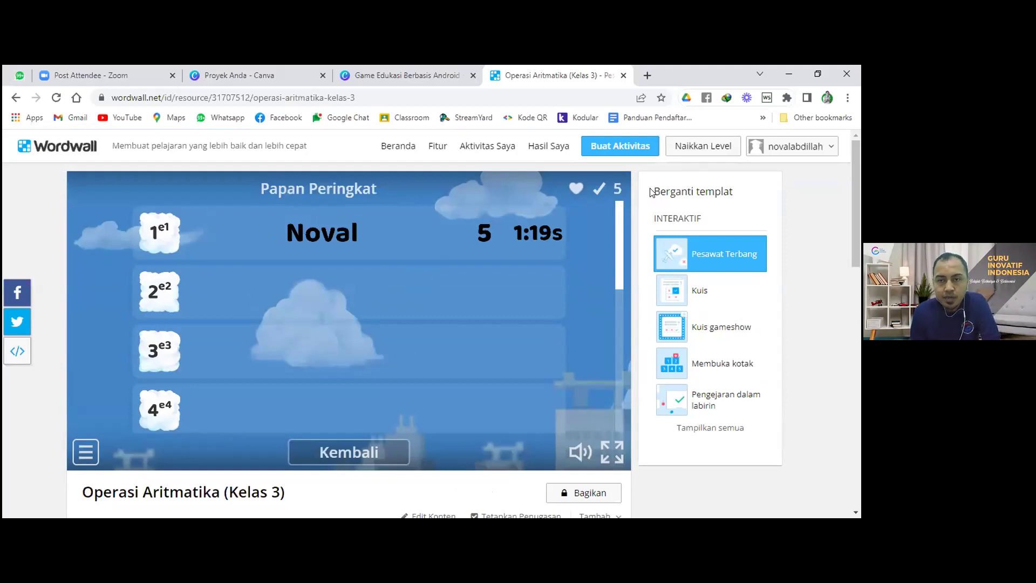
- Switch the Operasi Aritmatika (Kelas 3) activity to the Kuis gameshow template
{"action": "left_click_drag", "start_coordinate": [652, 192], "coordinate": [721, 205]}
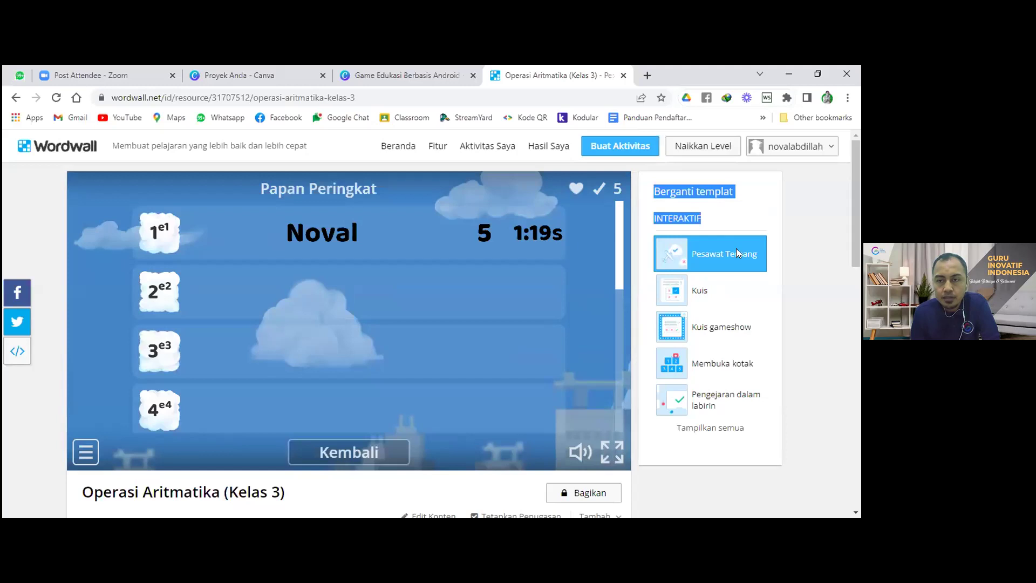
{"action": "left_click", "coordinate": [752, 261]}
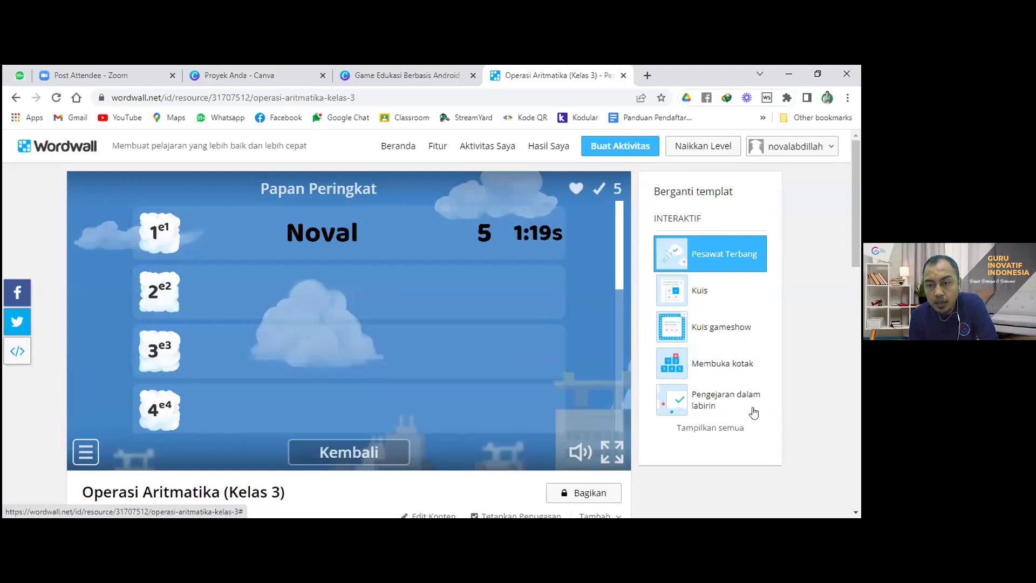
{"action": "left_click", "coordinate": [732, 429]}
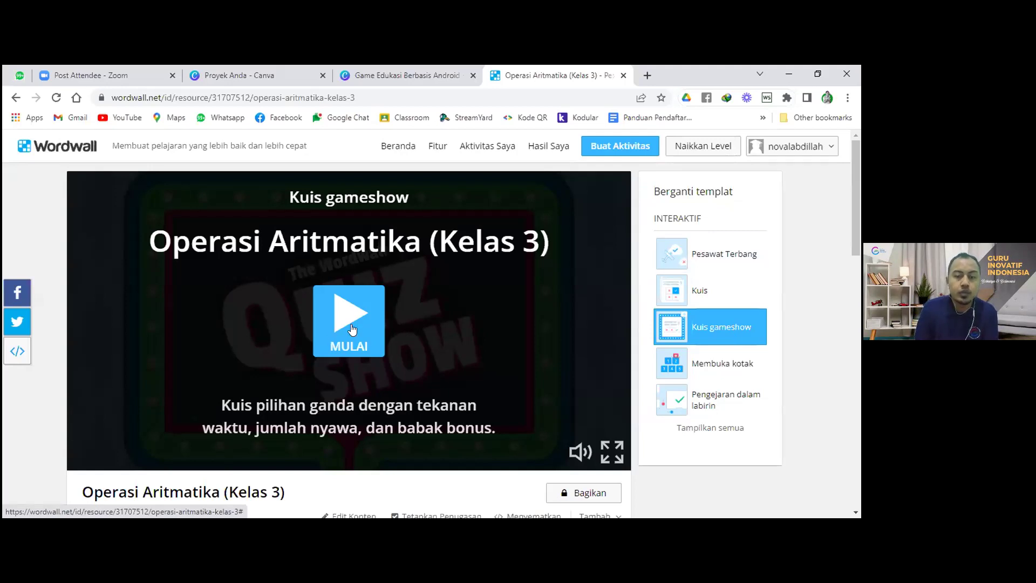
- Play the Kuis gameshow version in full screen, answering 25 + 15 with 40 and trying the Waktu Tambahan lifeline on the second question
{"action": "left_click", "coordinate": [561, 423]}
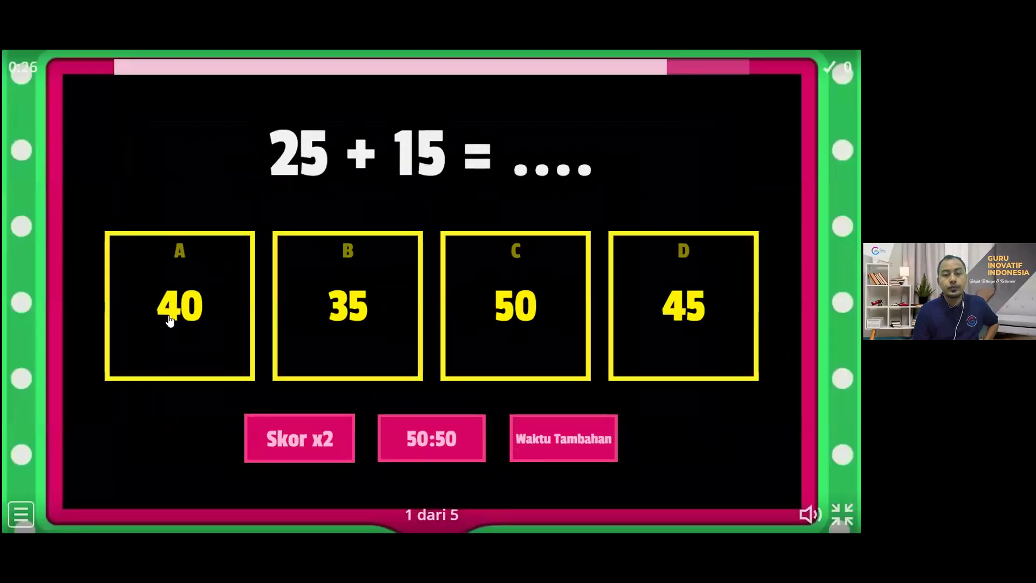
{"action": "left_click", "coordinate": [170, 319]}
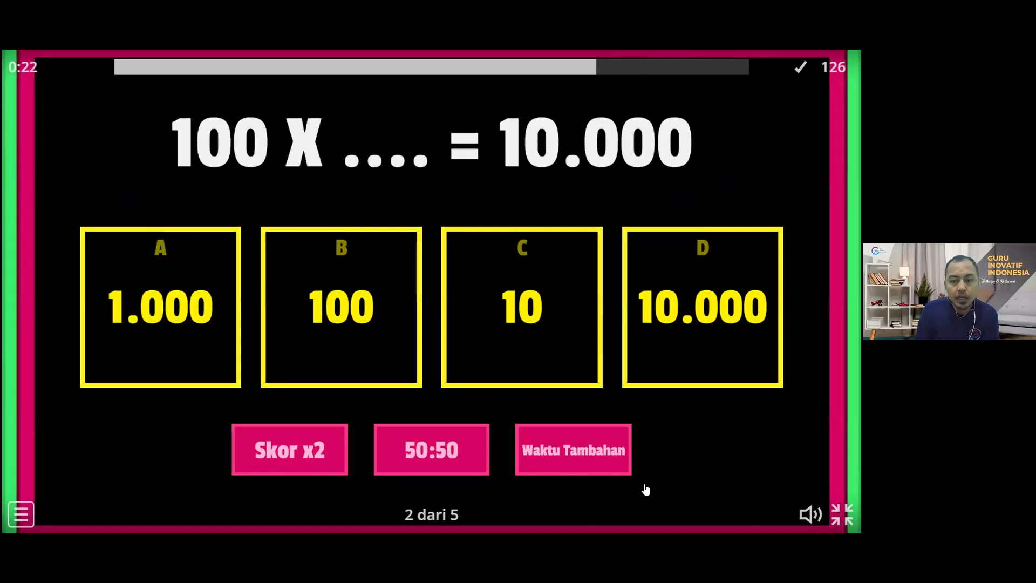
{"action": "left_click", "coordinate": [607, 467]}
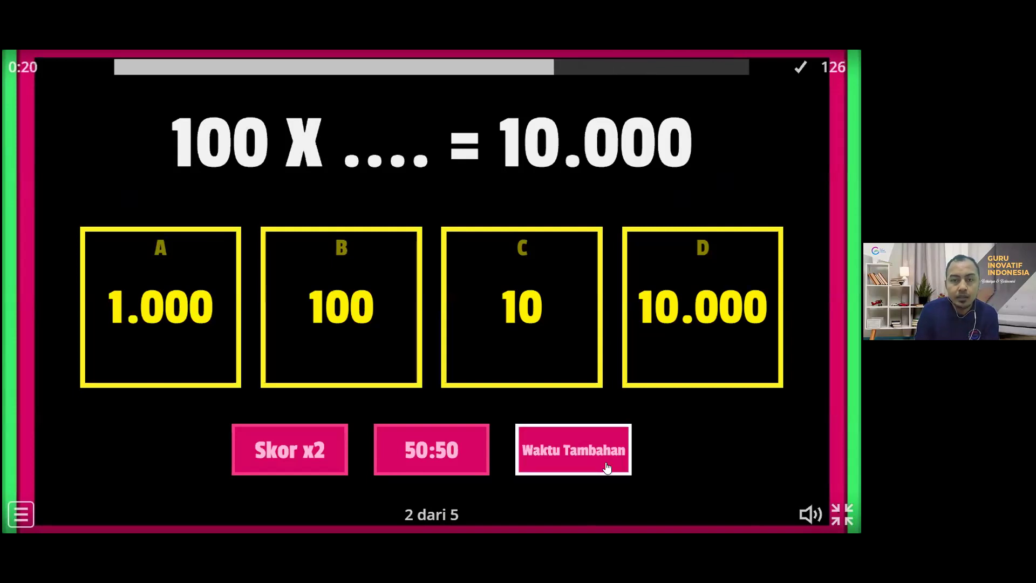
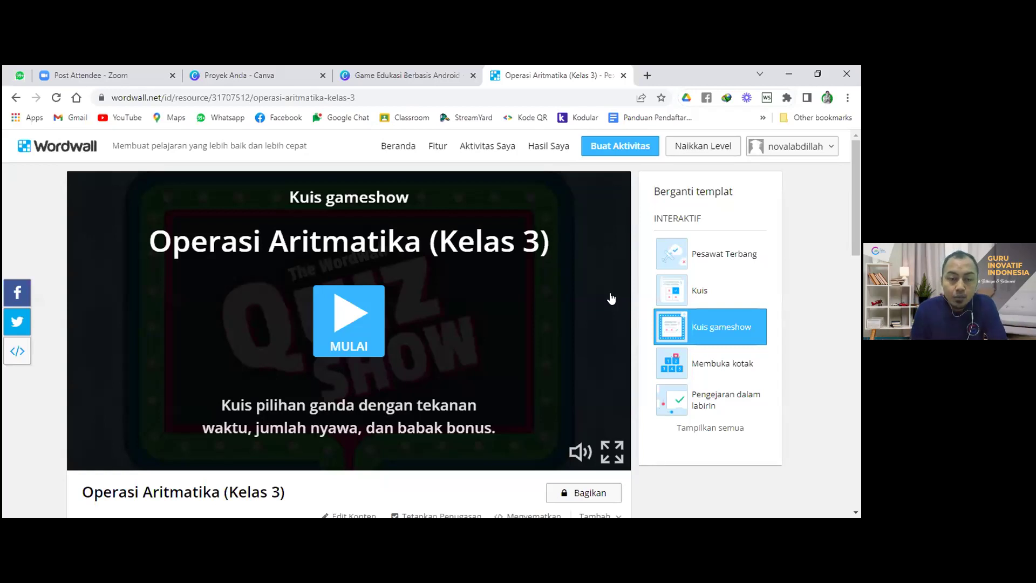
- Switch the activity from Kuis gameshow to the Kuis template
{"action": "scroll", "coordinate": [612, 298], "scroll_direction": "down", "scroll_amount": 2}
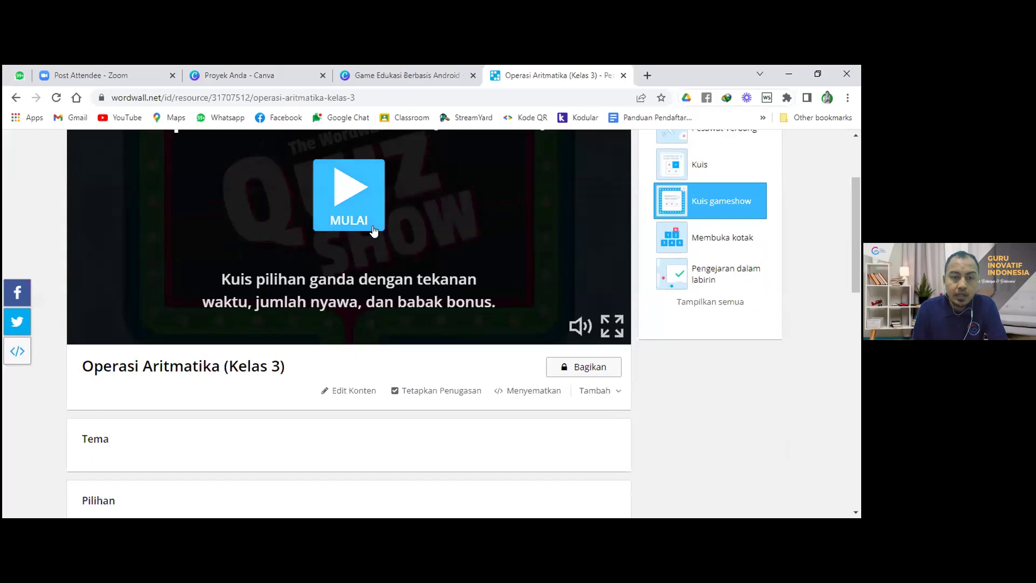
{"action": "scroll", "coordinate": [373, 230], "scroll_direction": "down", "scroll_amount": 3}
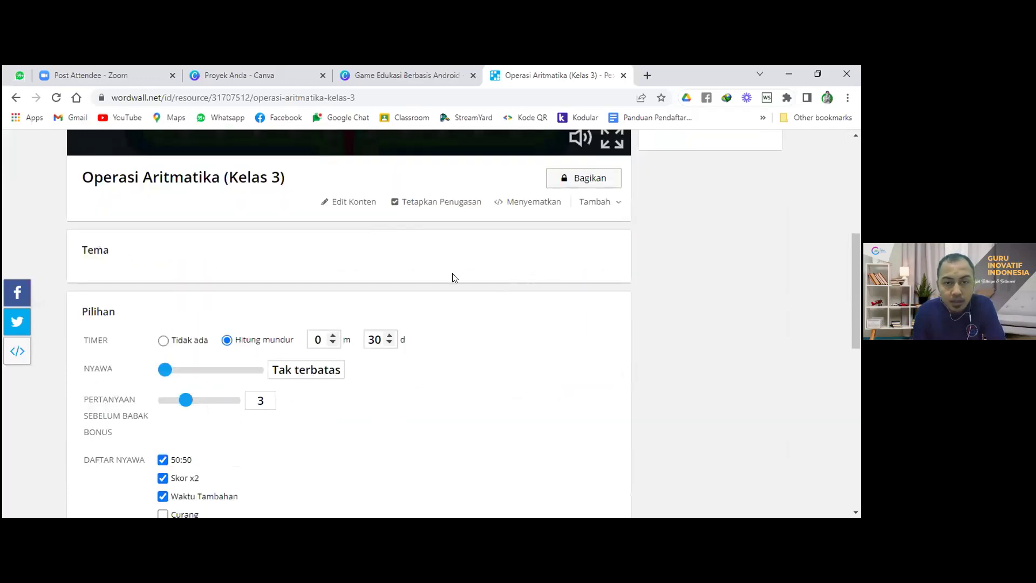
{"action": "scroll", "coordinate": [452, 276], "scroll_direction": "up", "scroll_amount": 2}
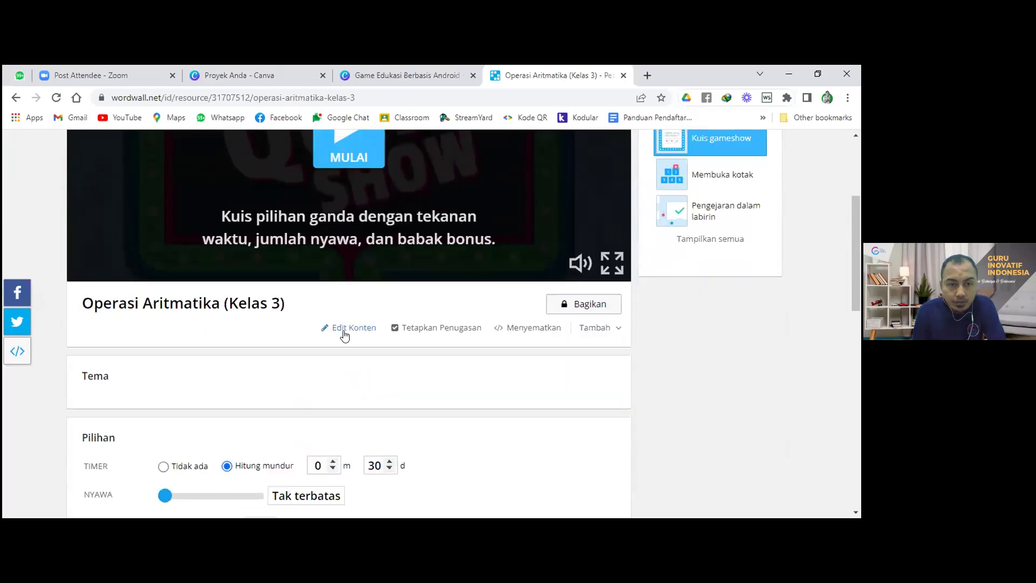
{"action": "scroll", "coordinate": [295, 407], "scroll_direction": "down", "scroll_amount": 1}
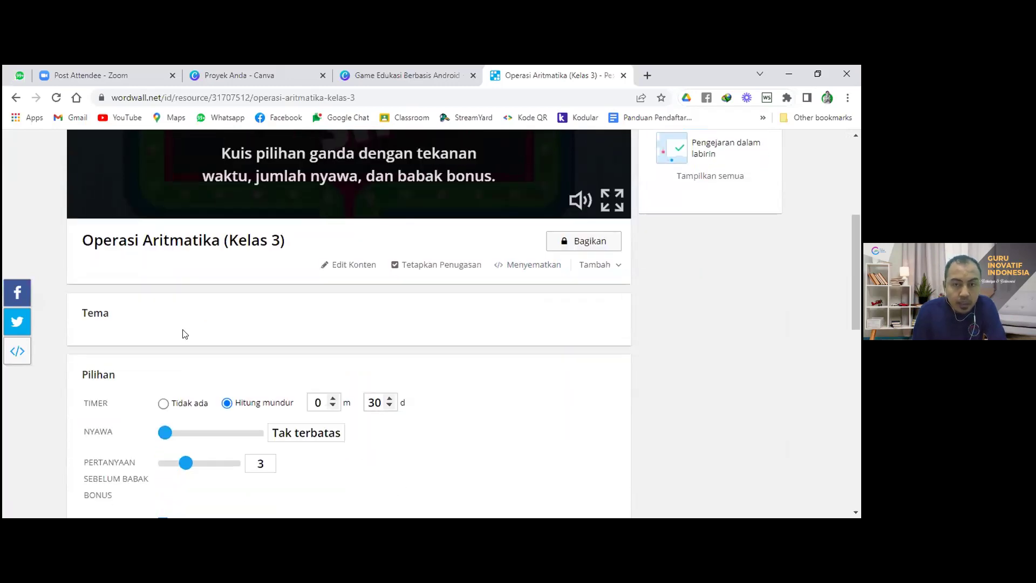
{"action": "scroll", "coordinate": [220, 352], "scroll_direction": "up", "scroll_amount": 1}
{"action": "scroll", "coordinate": [220, 352], "scroll_direction": "up", "scroll_amount": 2}
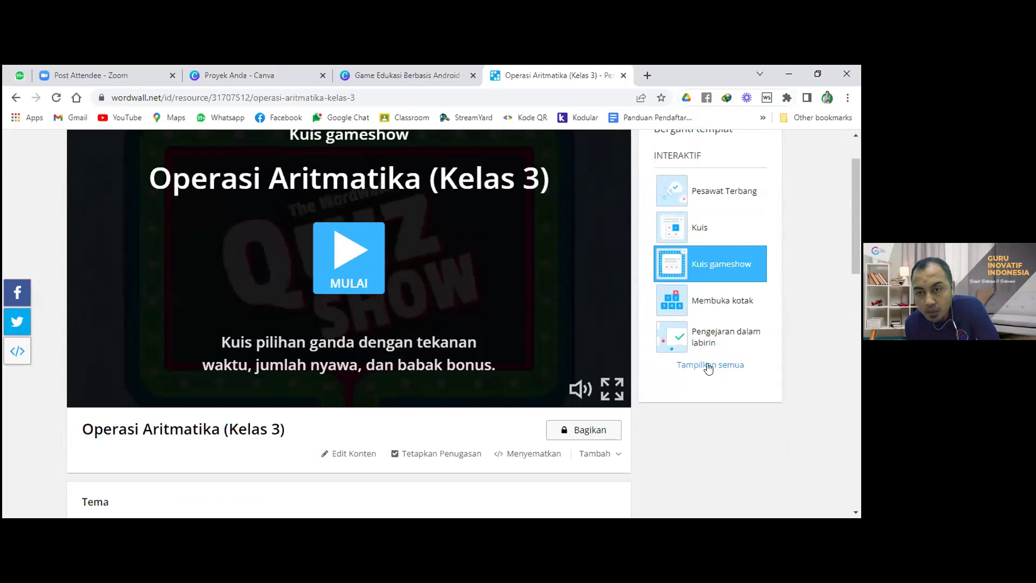
{"action": "left_click", "coordinate": [689, 233]}
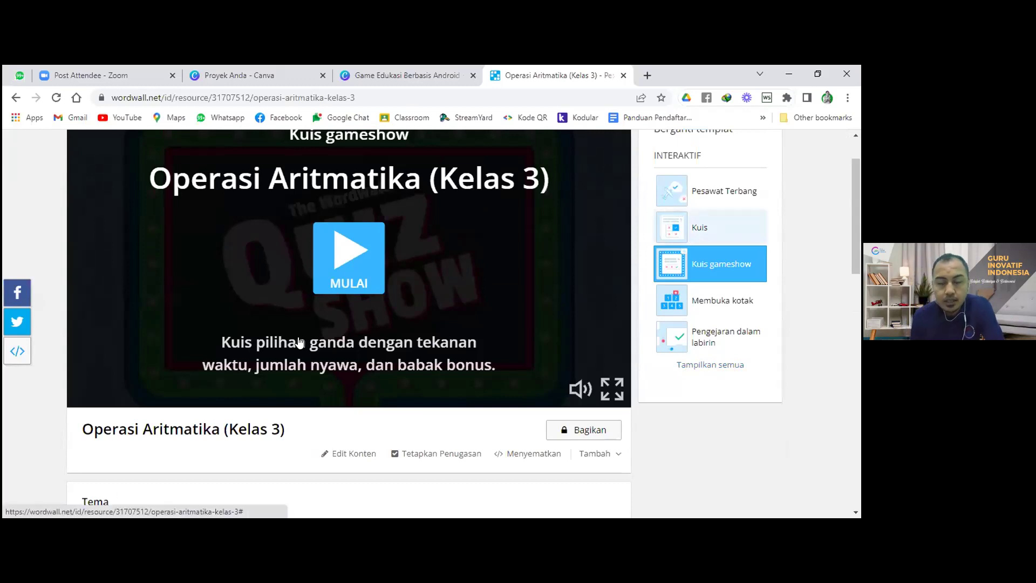
{"action": "left_click", "coordinate": [311, 323]}
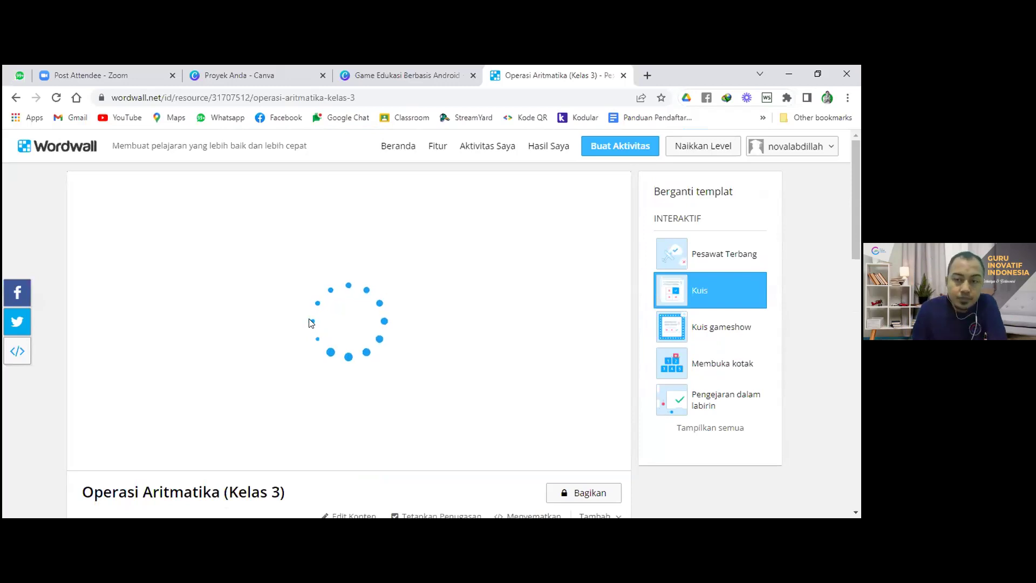
- Apply the Hutan theme to the quiz and start it to preview the first question in full screen
{"action": "scroll", "coordinate": [310, 324], "scroll_direction": "down", "scroll_amount": 5}
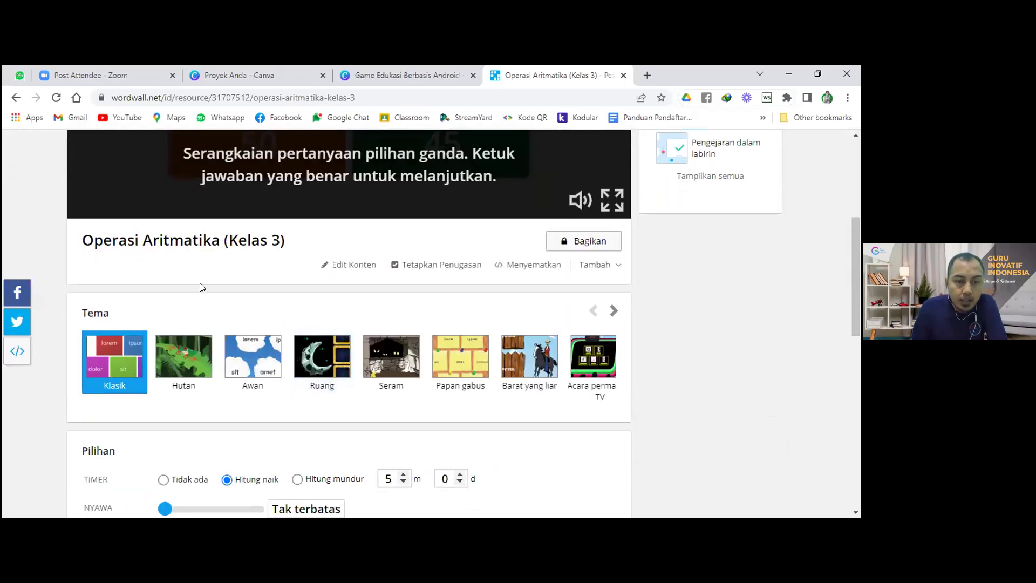
{"action": "left_click", "coordinate": [189, 365]}
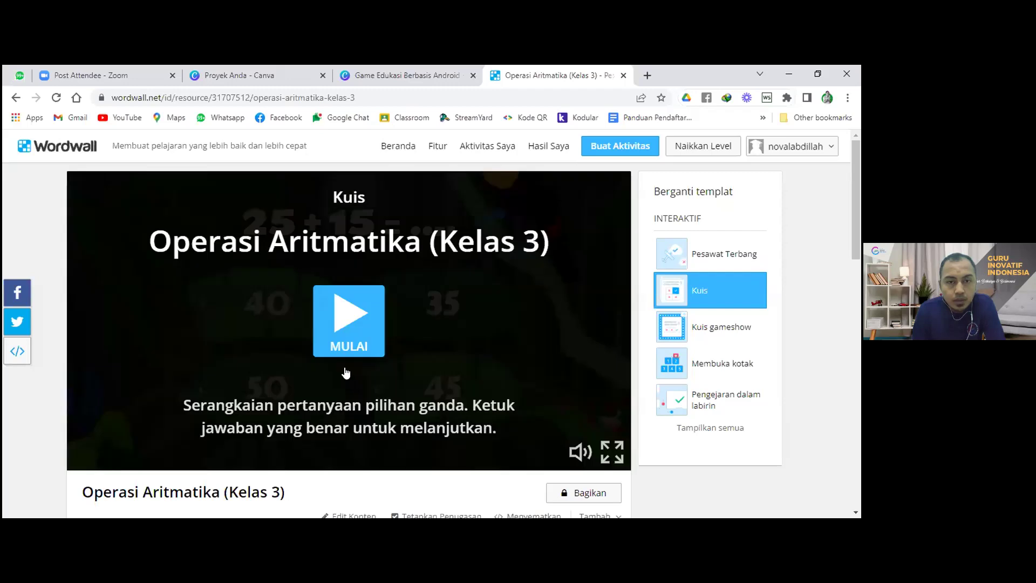
{"action": "left_click", "coordinate": [452, 371]}
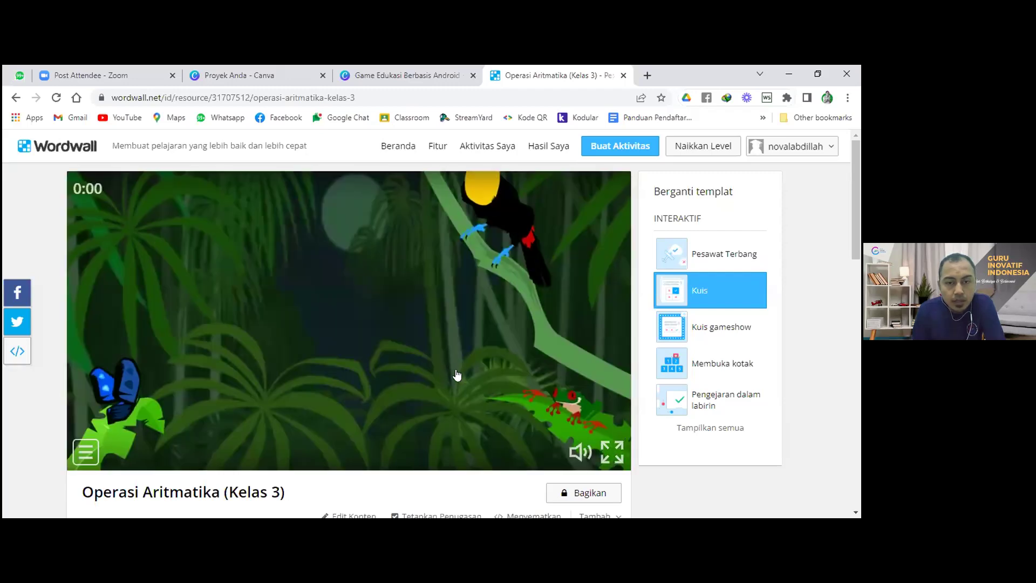
{"action": "left_click", "coordinate": [619, 454]}
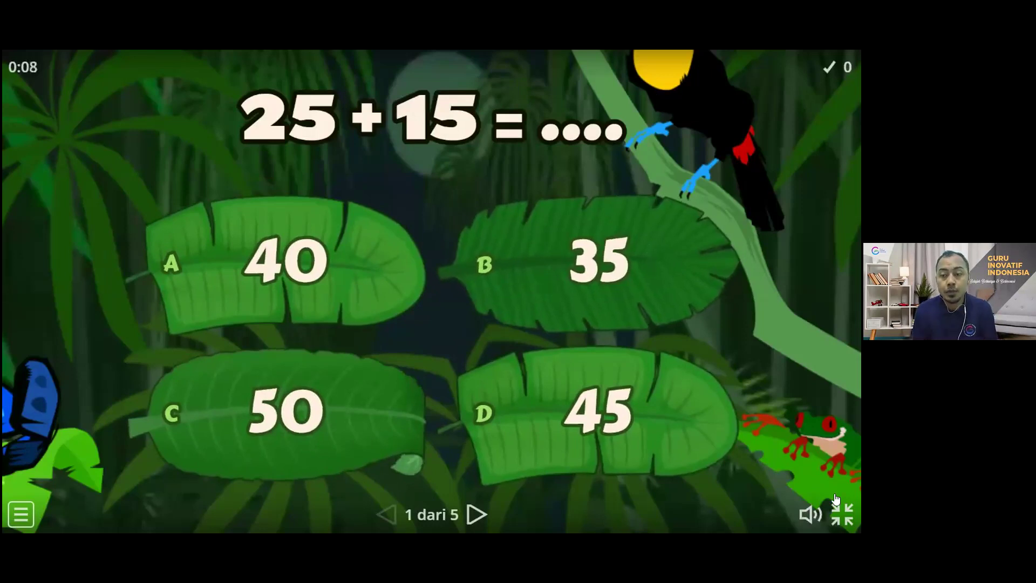
{"action": "left_click", "coordinate": [845, 515]}
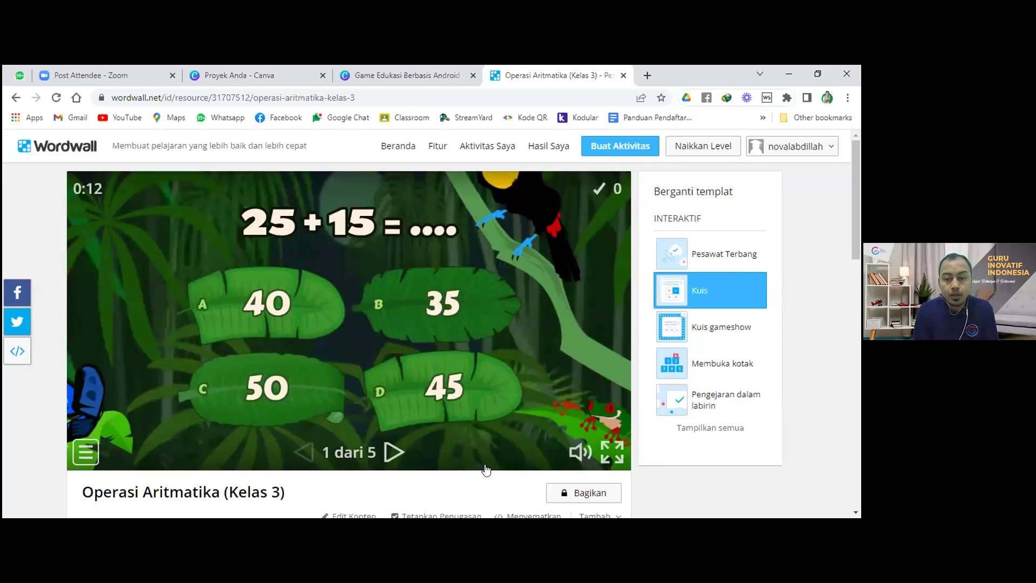
- Examine the theme choices and the Pilihan settings for the quiz, especially the timer options
{"action": "scroll", "coordinate": [406, 317], "scroll_direction": "down", "scroll_amount": 2}
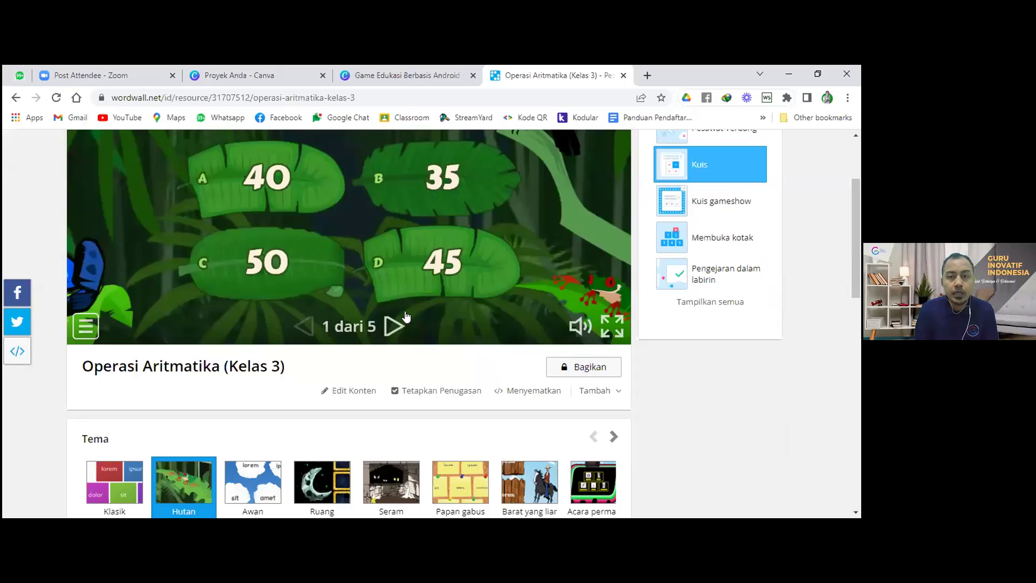
{"action": "scroll", "coordinate": [406, 317], "scroll_direction": "up", "scroll_amount": 2}
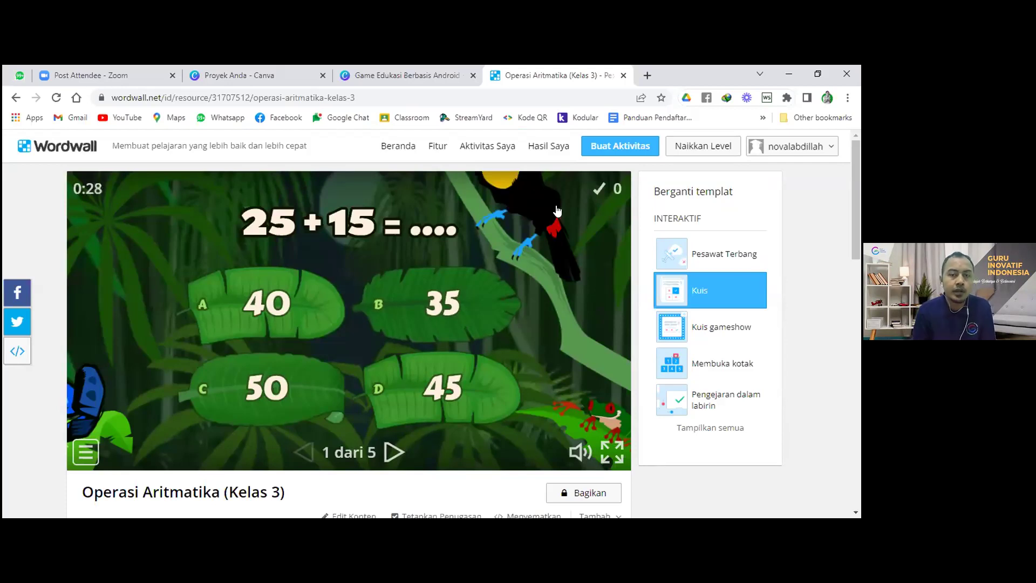
{"action": "scroll", "coordinate": [330, 281], "scroll_direction": "down", "scroll_amount": 2}
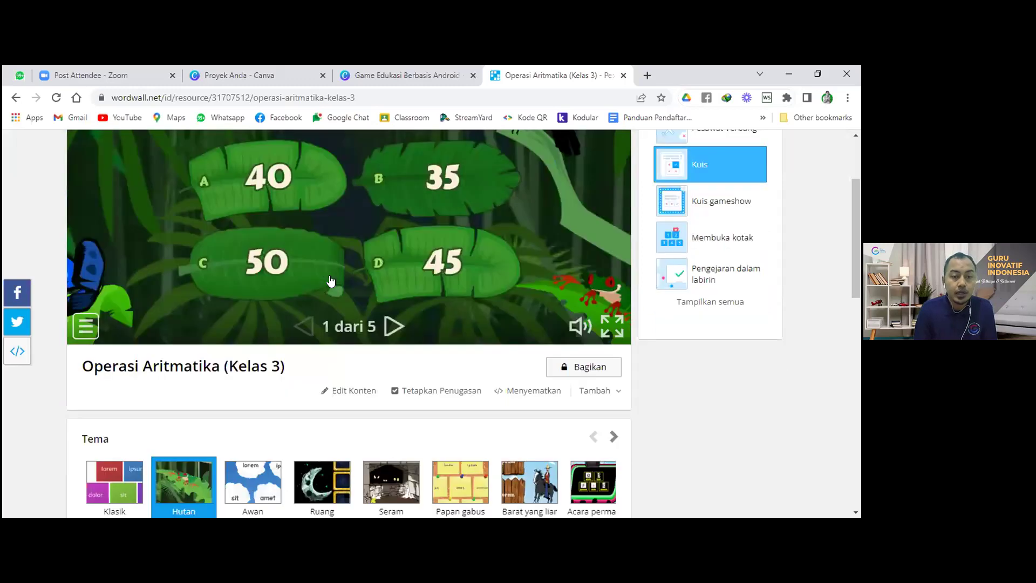
{"action": "scroll", "coordinate": [213, 327], "scroll_direction": "down", "scroll_amount": 4}
{"action": "scroll", "coordinate": [409, 308], "scroll_direction": "down", "scroll_amount": 1}
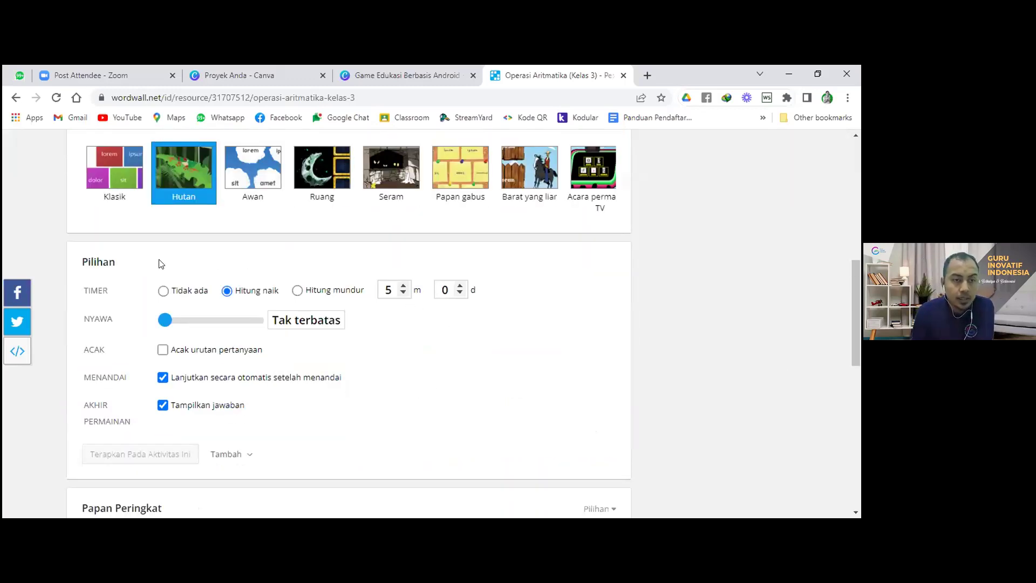
{"action": "scroll", "coordinate": [90, 213], "scroll_direction": "down", "scroll_amount": 1}
{"action": "left_click_drag", "start_coordinate": [77, 201], "coordinate": [141, 202]}
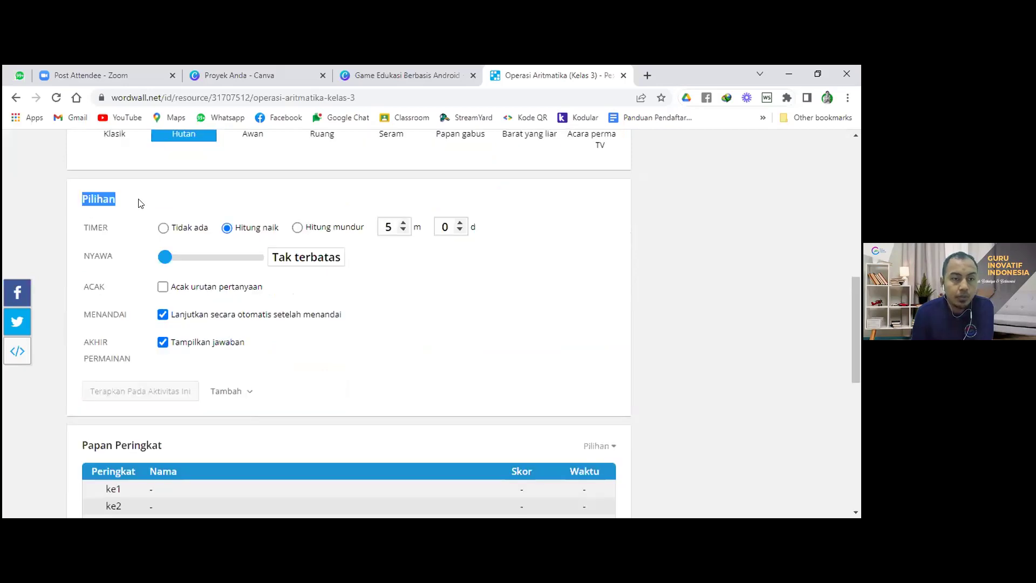
{"action": "left_click", "coordinate": [139, 203]}
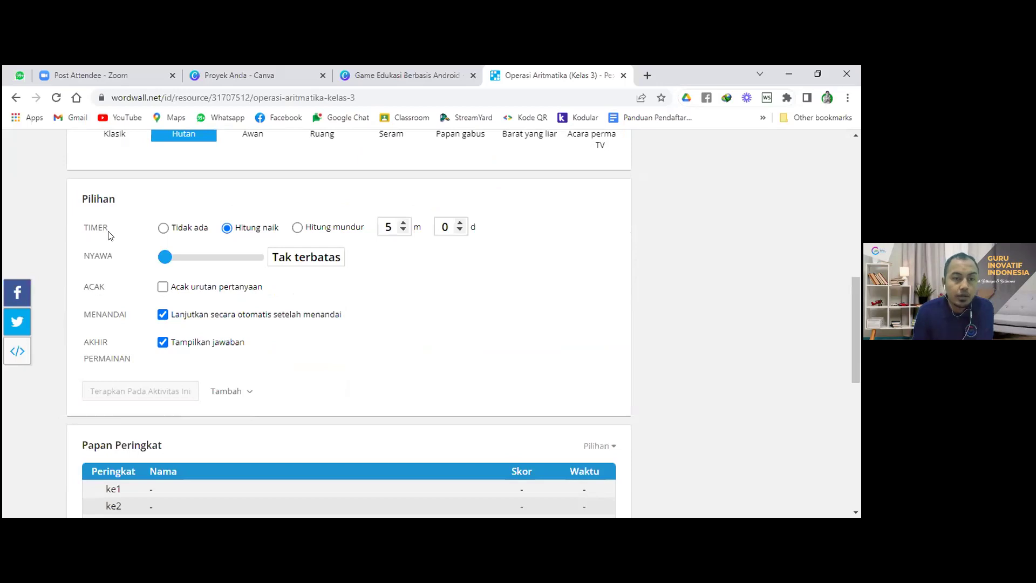
{"action": "double_click", "coordinate": [121, 239]}
{"action": "left_click", "coordinate": [123, 239]}
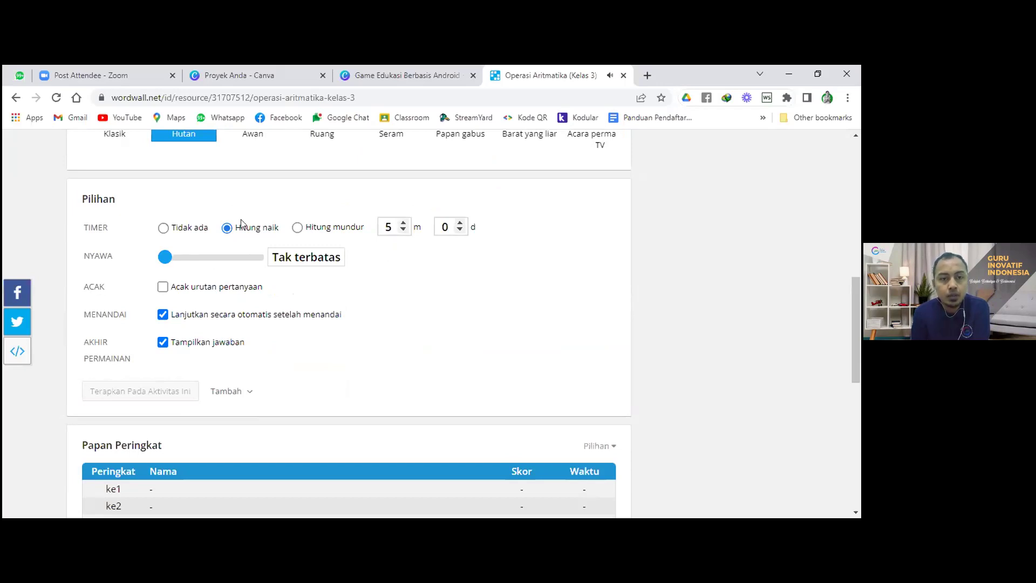
- Set the quiz timer to count down with Hitung mundur in the Pilihan settings
{"action": "scroll", "coordinate": [380, 281], "scroll_direction": "up", "scroll_amount": 1}
{"action": "scroll", "coordinate": [388, 293], "scroll_direction": "down", "scroll_amount": 1}
{"action": "scroll", "coordinate": [389, 293], "scroll_direction": "up", "scroll_amount": 8}
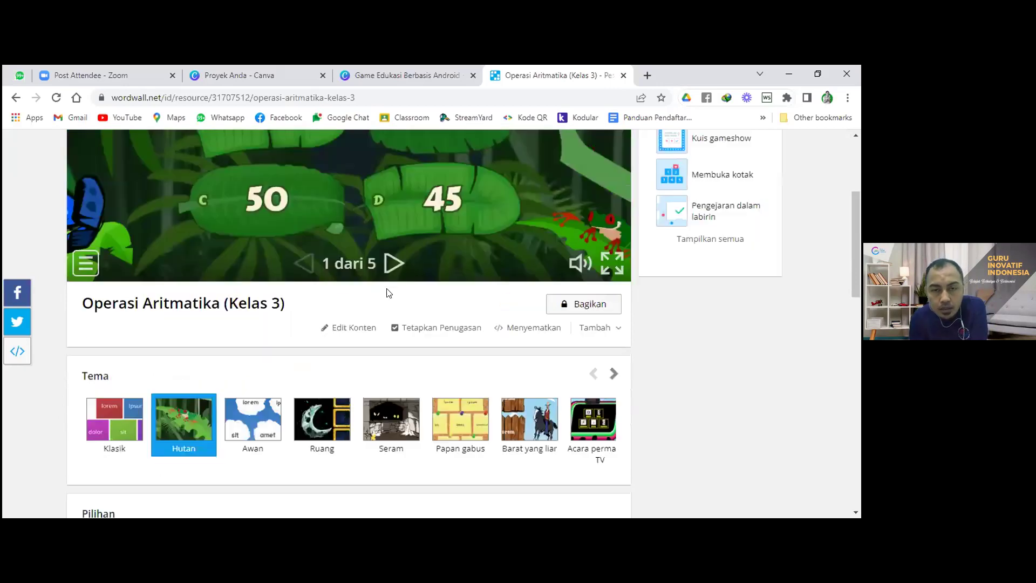
{"action": "scroll", "coordinate": [405, 308], "scroll_direction": "down", "scroll_amount": 2}
{"action": "scroll", "coordinate": [410, 324], "scroll_direction": "down", "scroll_amount": 2}
{"action": "scroll", "coordinate": [425, 329], "scroll_direction": "up", "scroll_amount": 5}
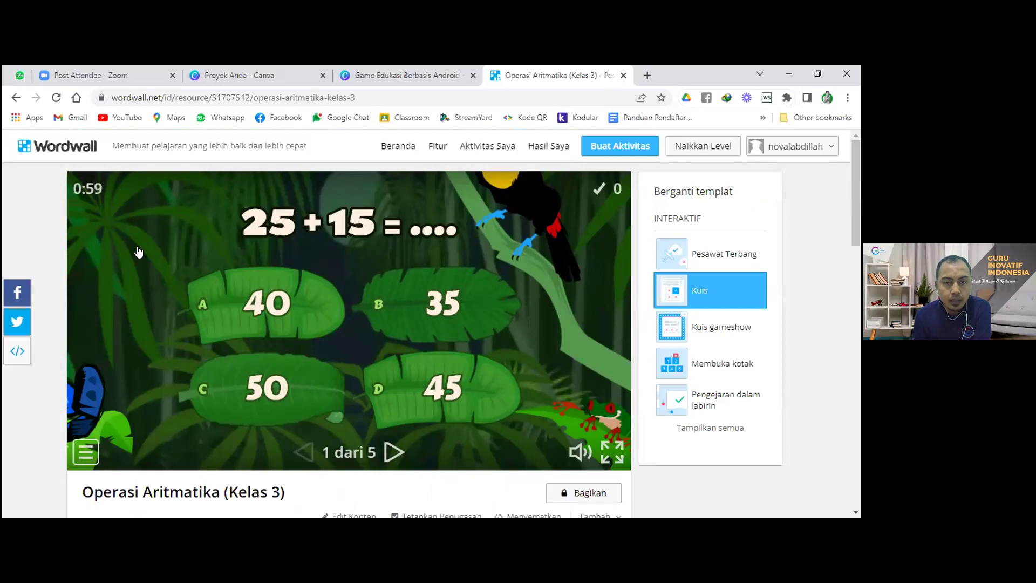
{"action": "scroll", "coordinate": [254, 329], "scroll_direction": "down", "scroll_amount": 5}
{"action": "scroll", "coordinate": [238, 302], "scroll_direction": "down", "scroll_amount": 1}
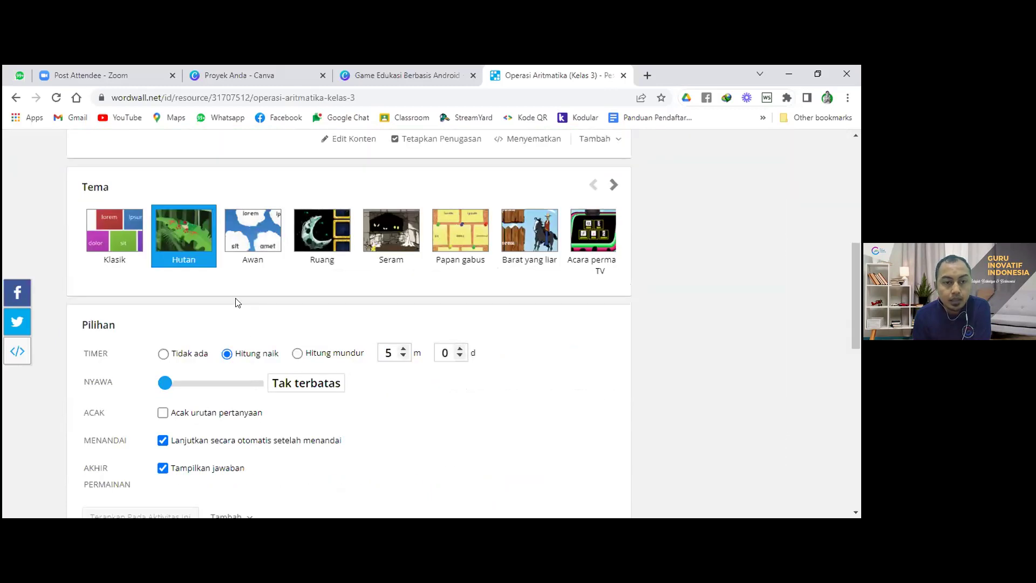
{"action": "scroll", "coordinate": [312, 303], "scroll_direction": "down", "scroll_amount": 1}
{"action": "left_click", "coordinate": [322, 295]}
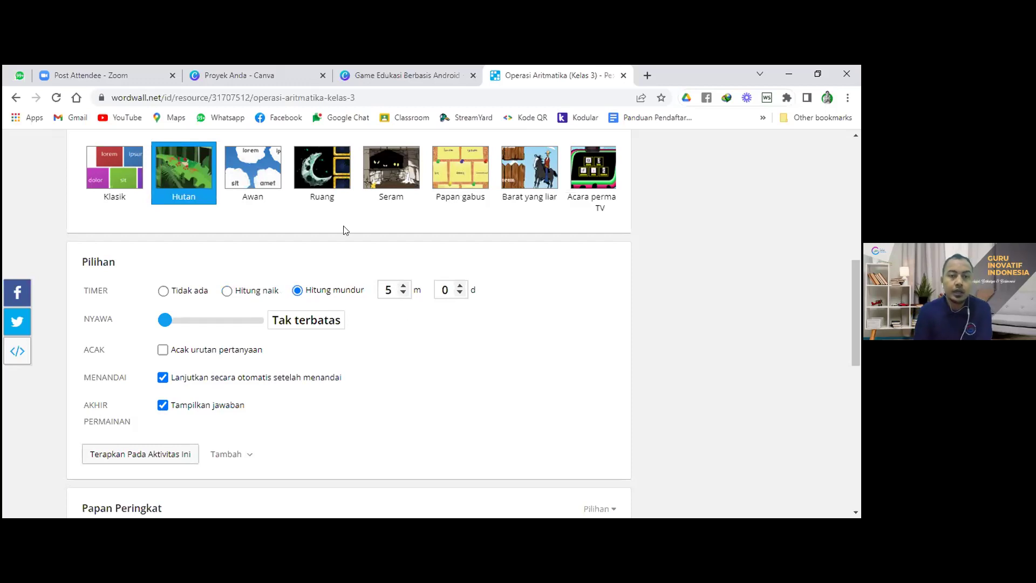
- Limit the quiz to 3 lives and turn on Acak urutan pertanyaan to shuffle the question order
{"action": "scroll", "coordinate": [210, 308], "scroll_direction": "up", "scroll_amount": 5}
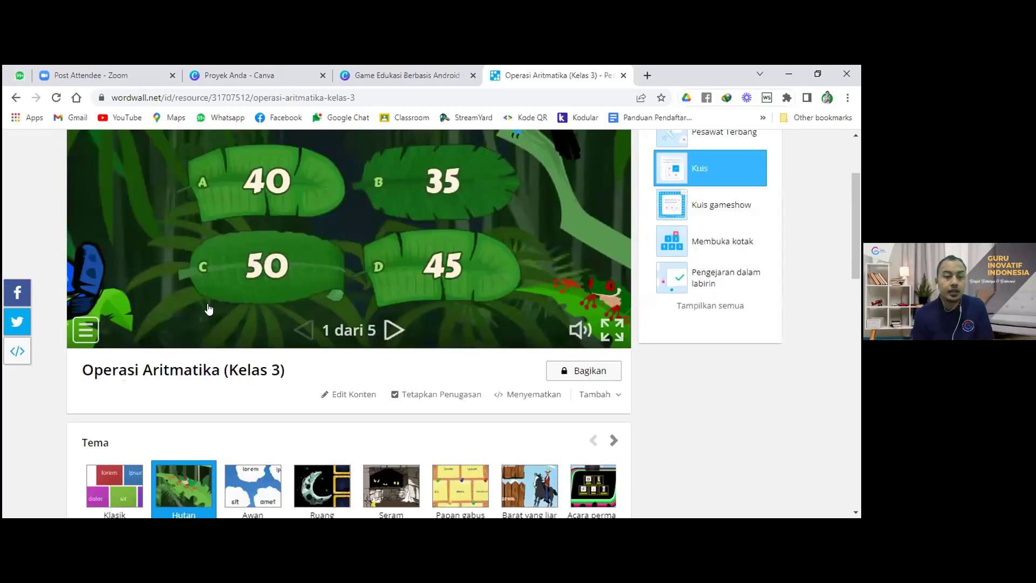
{"action": "scroll", "coordinate": [209, 309], "scroll_direction": "up", "scroll_amount": 2}
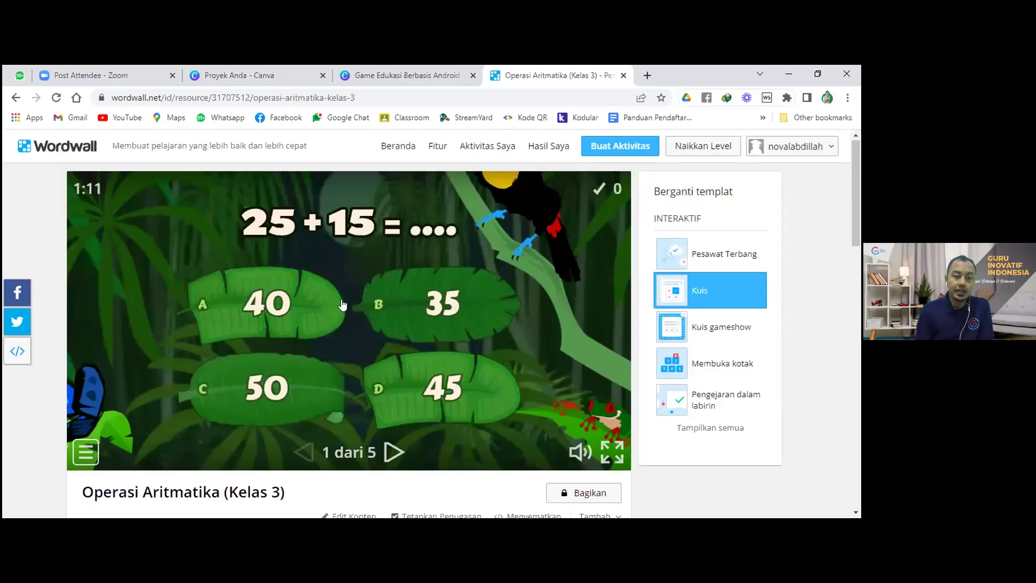
{"action": "scroll", "coordinate": [349, 309], "scroll_direction": "down", "scroll_amount": 6}
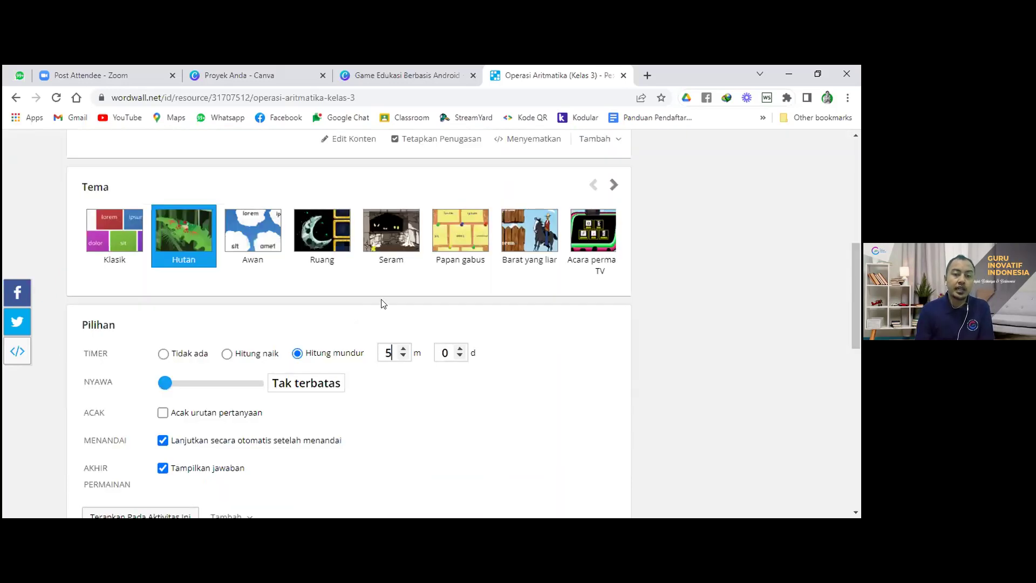
{"action": "scroll", "coordinate": [383, 304], "scroll_direction": "down", "scroll_amount": 1}
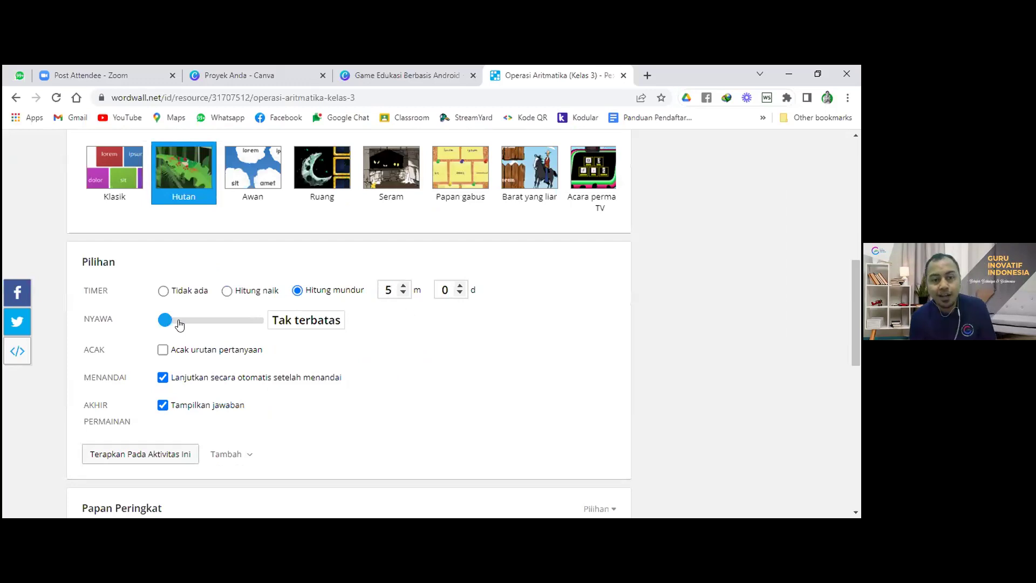
{"action": "mouse_move", "coordinate": [188, 325]}
{"action": "left_mouse_down"}
{"action": "mouse_move", "coordinate": [175, 322]}
{"action": "mouse_move", "coordinate": [185, 321]}
{"action": "left_mouse_up"}
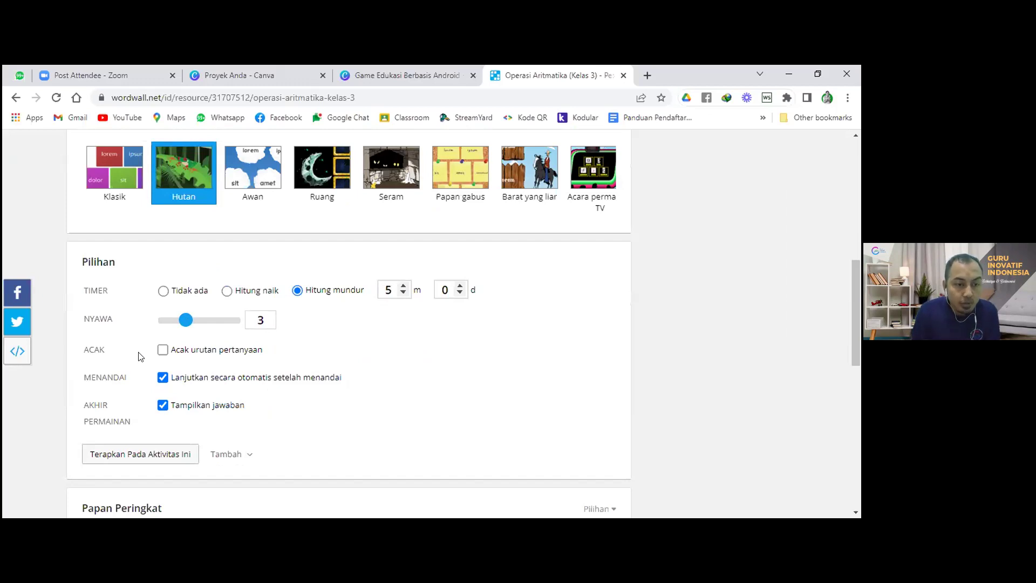
{"action": "scroll", "coordinate": [138, 351], "scroll_direction": "down", "scroll_amount": 1}
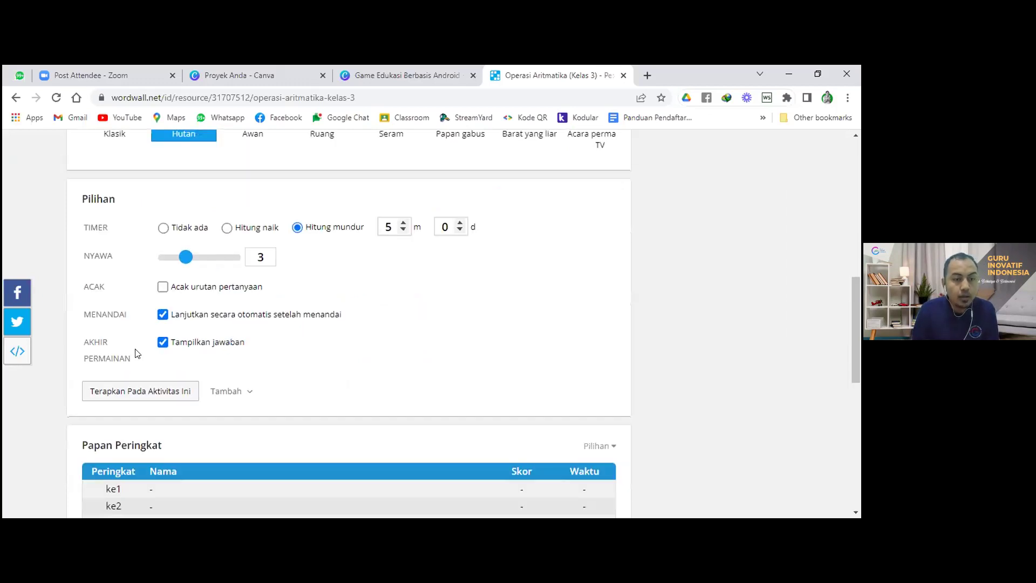
{"action": "left_click", "coordinate": [163, 288]}
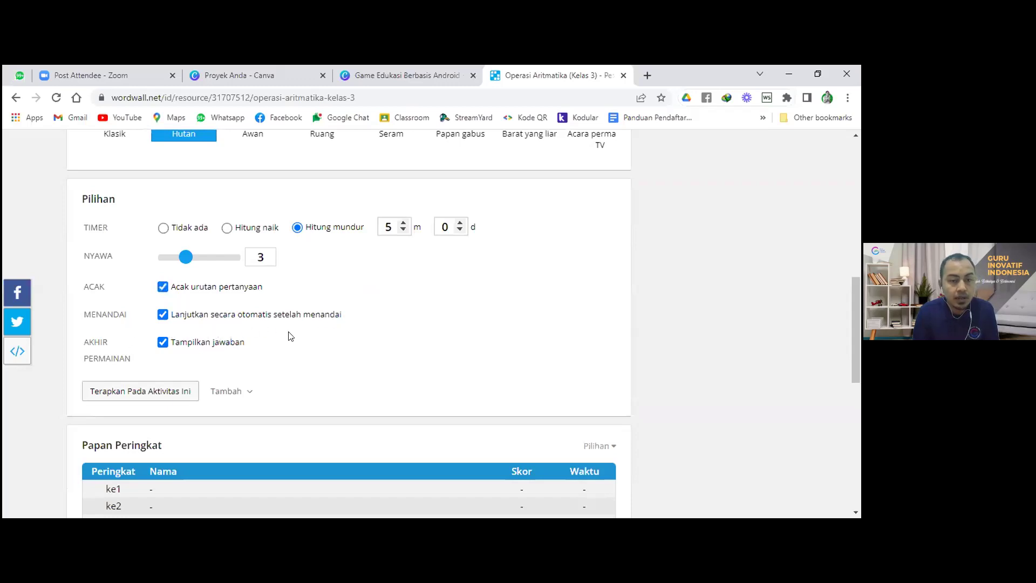
- Keep Tampilkan jawaban enabled for the end of the game and apply the changed options to this activity
{"action": "left_click", "coordinate": [162, 345]}
{"action": "left_click", "coordinate": [162, 345]}
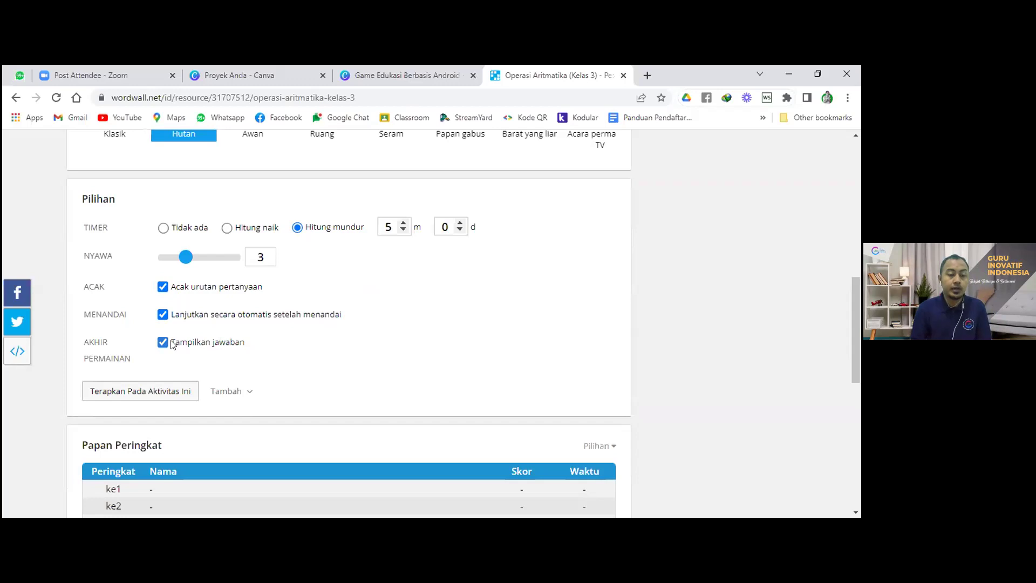
{"action": "scroll", "coordinate": [188, 363], "scroll_direction": "down", "scroll_amount": 2}
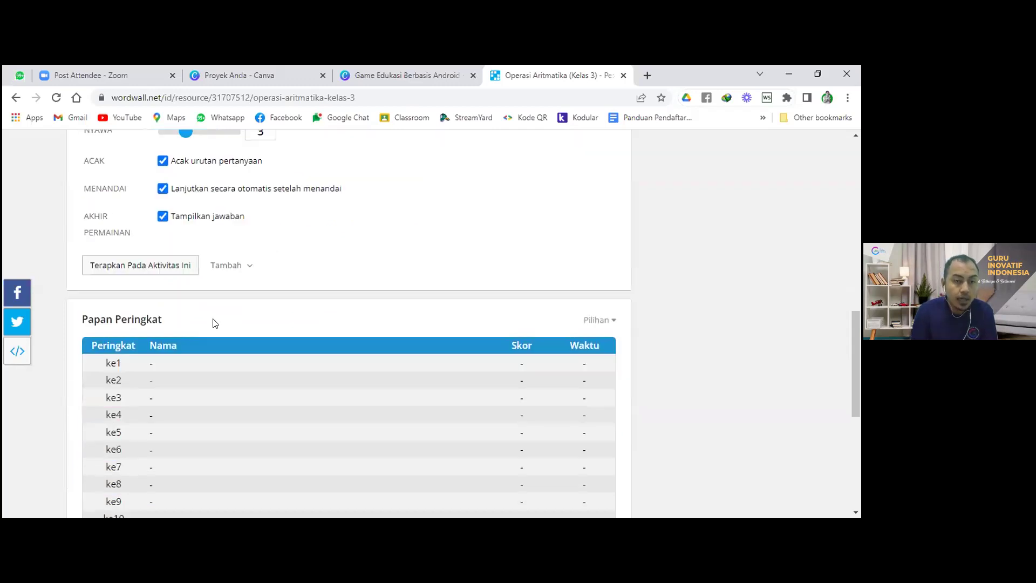
{"action": "left_click", "coordinate": [167, 267]}
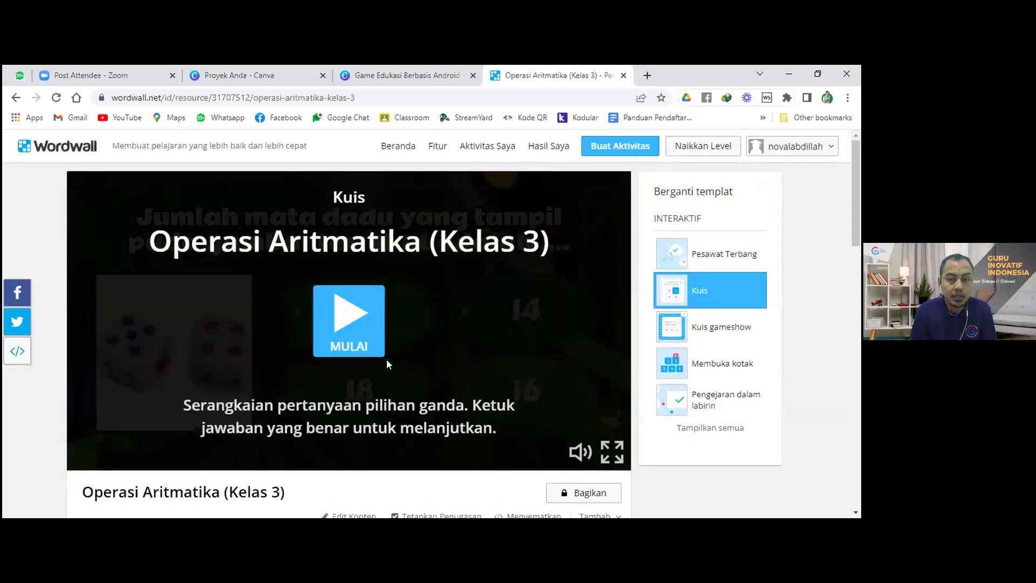
- Check the additional default and reset commands available for the quiz options
{"action": "scroll", "coordinate": [251, 340], "scroll_direction": "down", "scroll_amount": 8}
{"action": "left_click", "coordinate": [244, 329]}
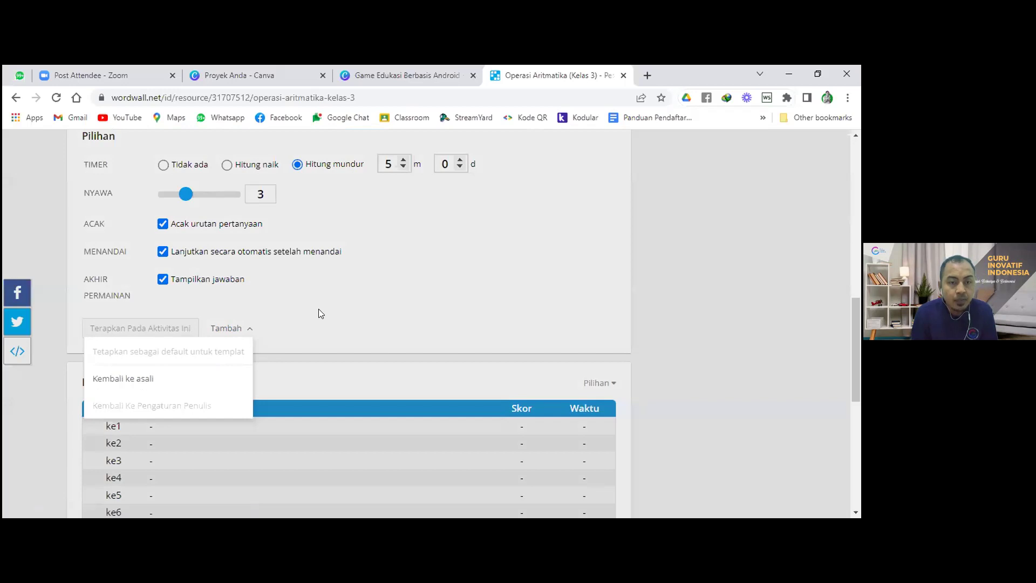
{"action": "left_click", "coordinate": [230, 329]}
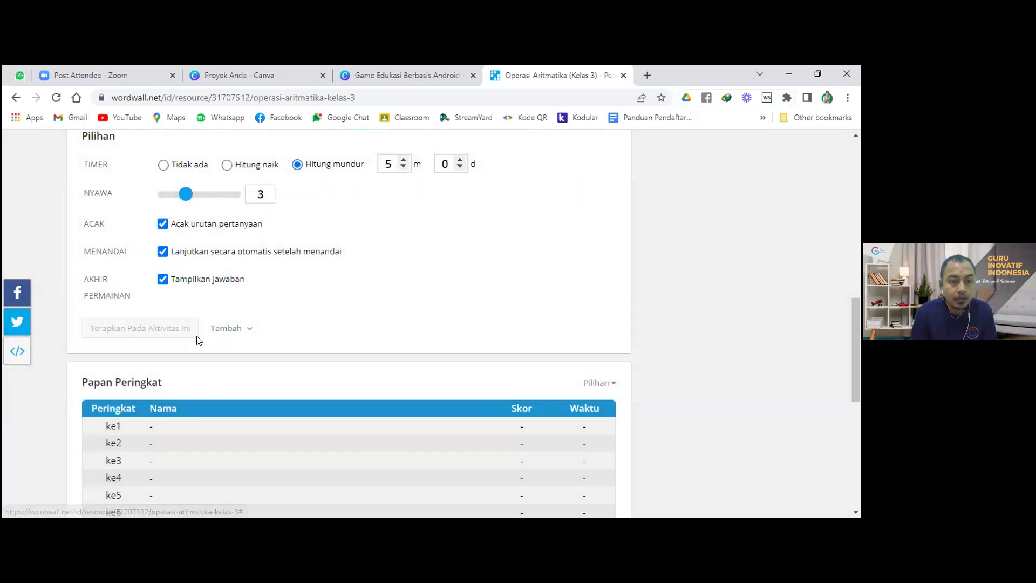
- Open the Papan Peringkat options and set the leaderboard size to 40 Terbaik
{"action": "scroll", "coordinate": [393, 285], "scroll_direction": "down", "scroll_amount": 2}
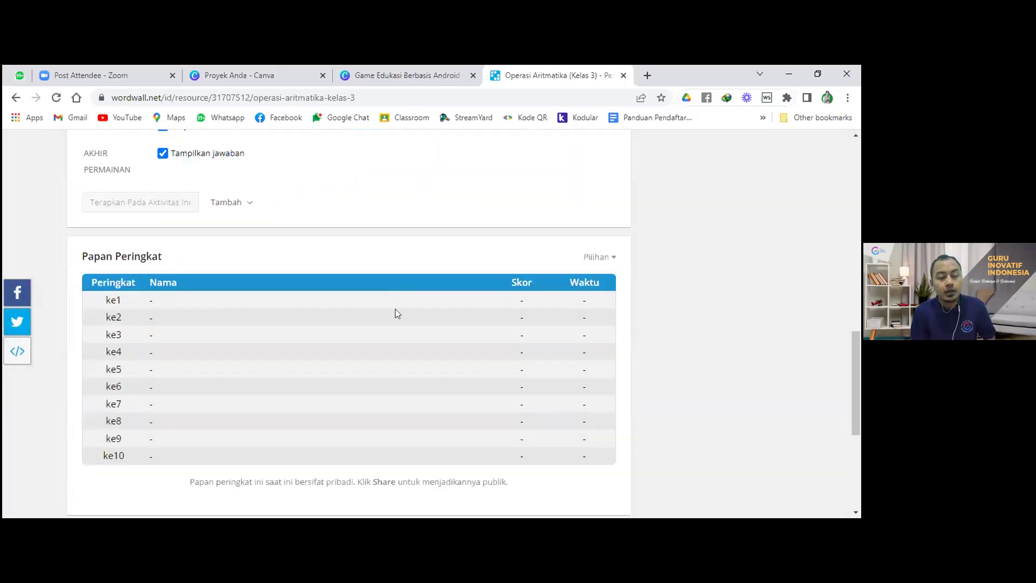
{"action": "scroll", "coordinate": [396, 339], "scroll_direction": "down", "scroll_amount": 1}
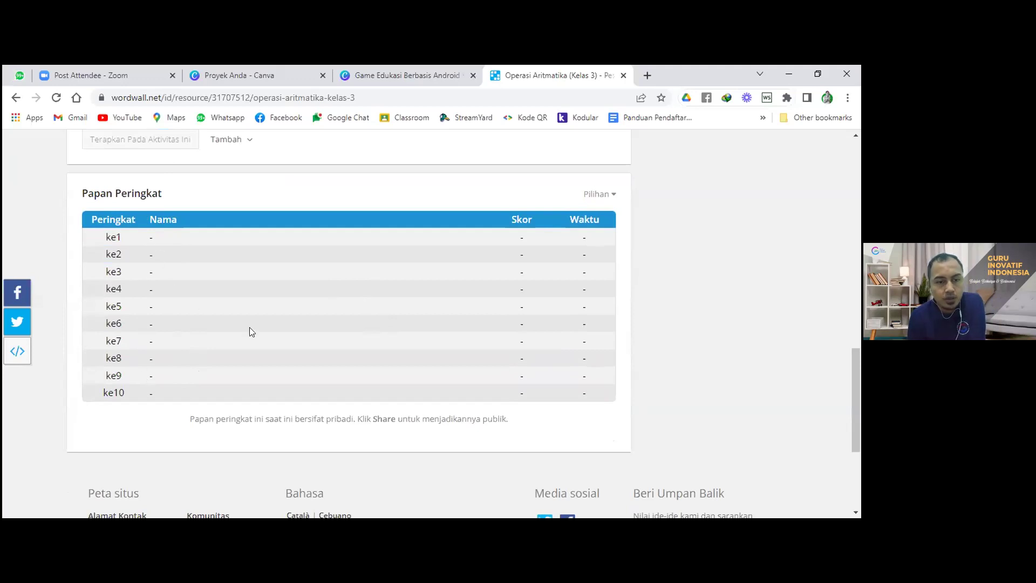
{"action": "left_click", "coordinate": [610, 195]}
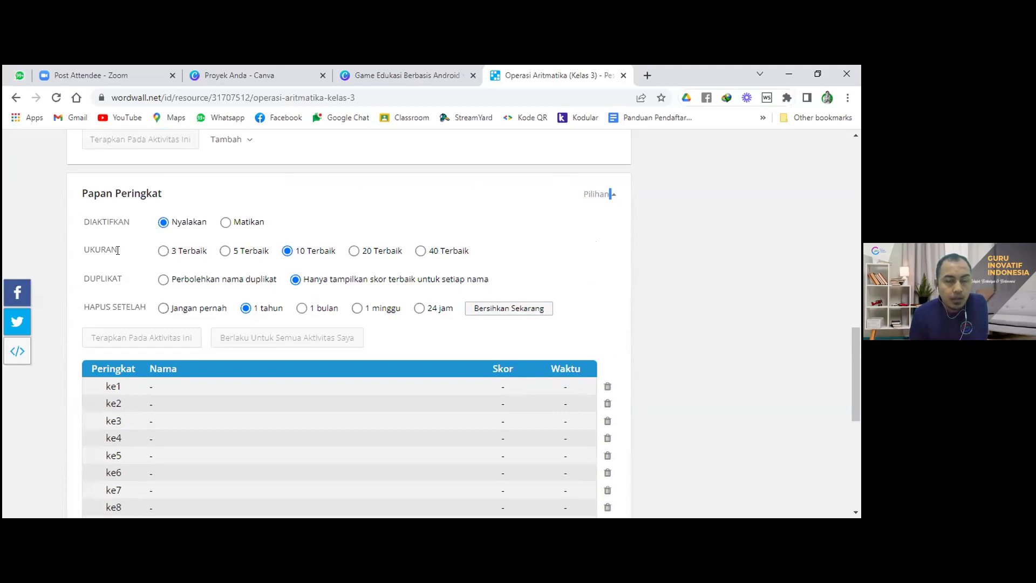
{"action": "left_click", "coordinate": [419, 251]}
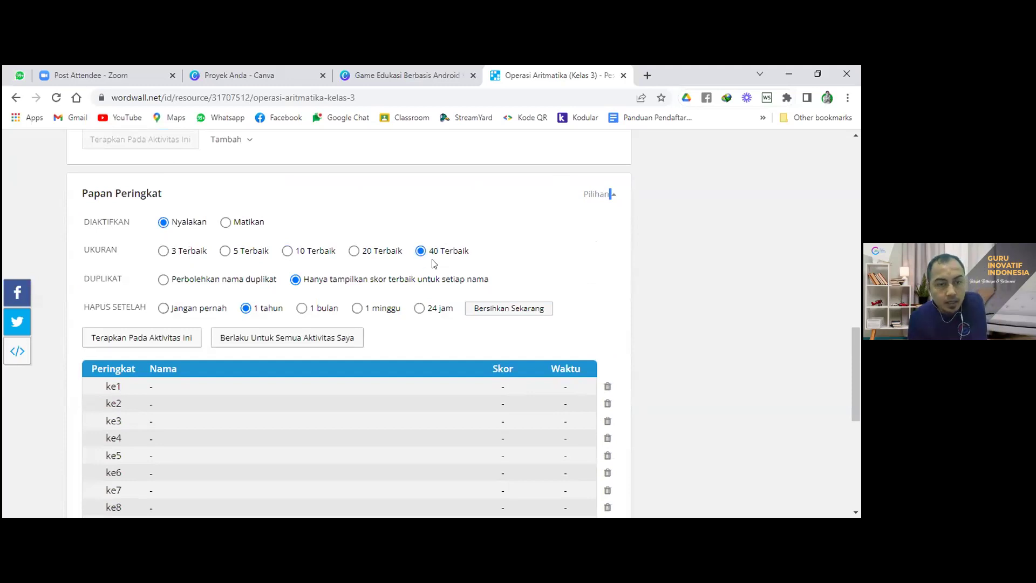
{"action": "scroll", "coordinate": [432, 264], "scroll_direction": "down", "scroll_amount": 1}
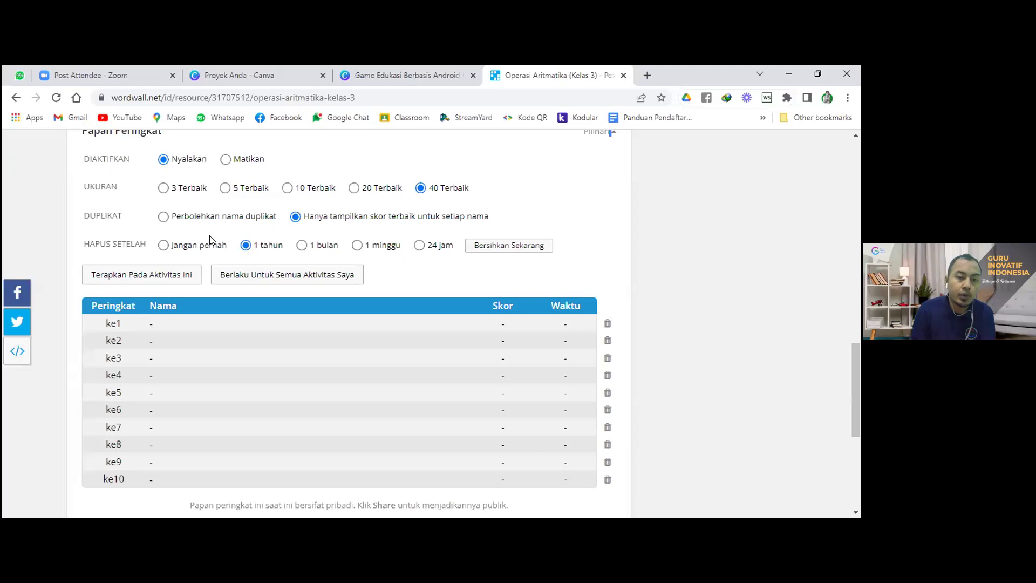
- Set the leaderboard's Hapus setelah option to Jangan pernah and apply the leaderboard settings to this activity
{"action": "left_click", "coordinate": [211, 249]}
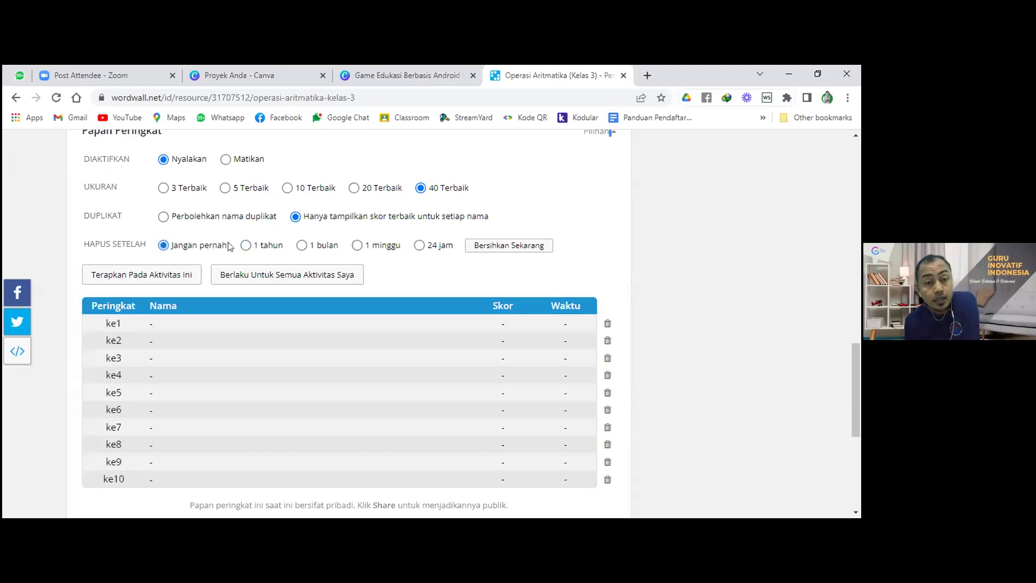
{"action": "left_click", "coordinate": [269, 248]}
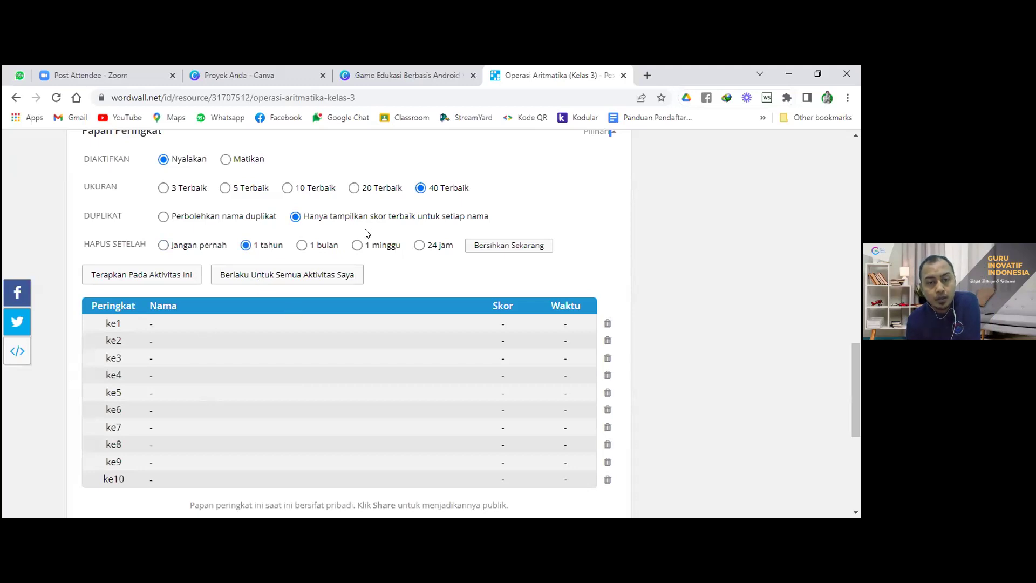
{"action": "left_click", "coordinate": [325, 248]}
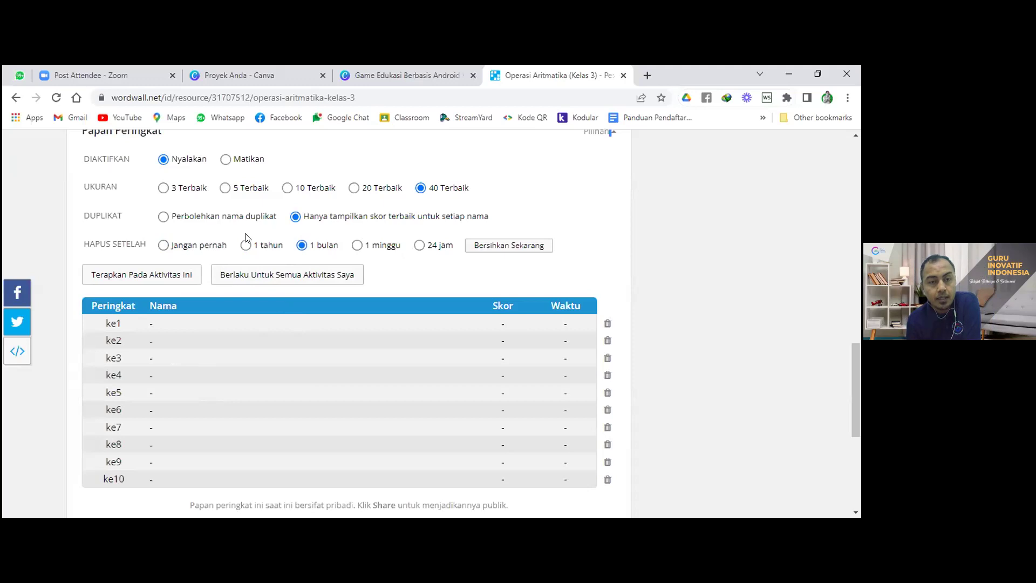
{"action": "left_click", "coordinate": [209, 246]}
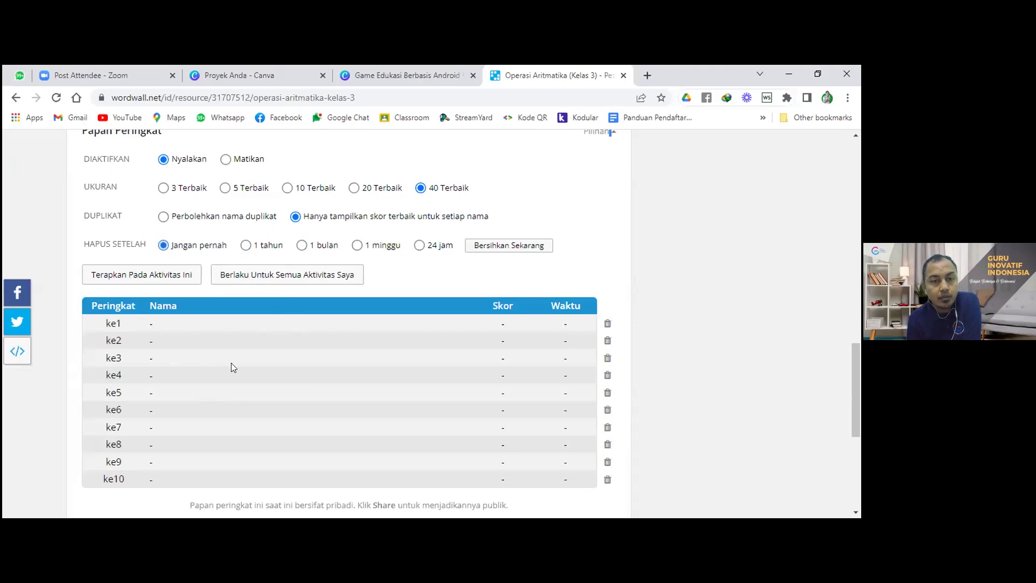
{"action": "scroll", "coordinate": [205, 346], "scroll_direction": "down", "scroll_amount": 1}
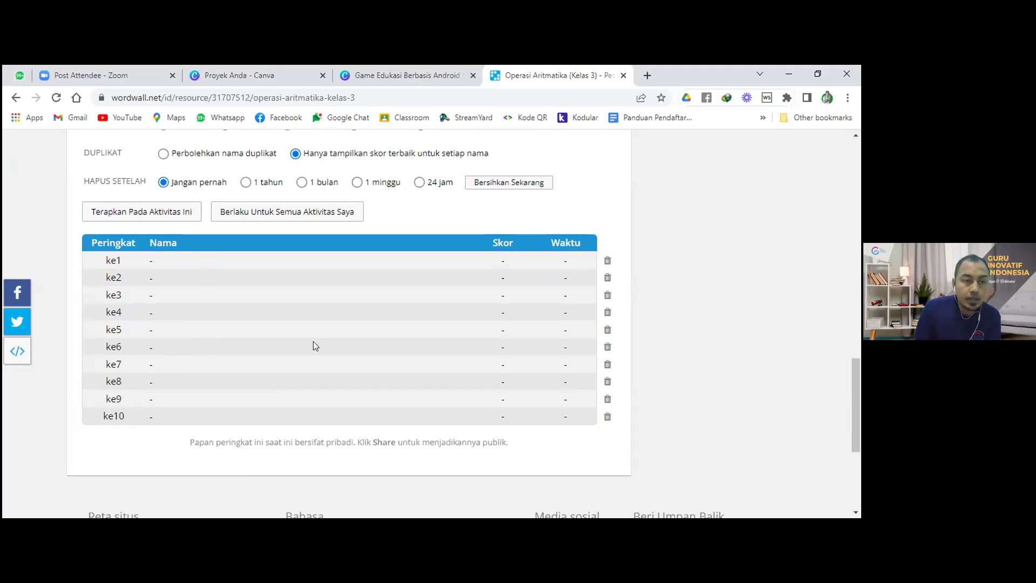
{"action": "left_click", "coordinate": [181, 216]}
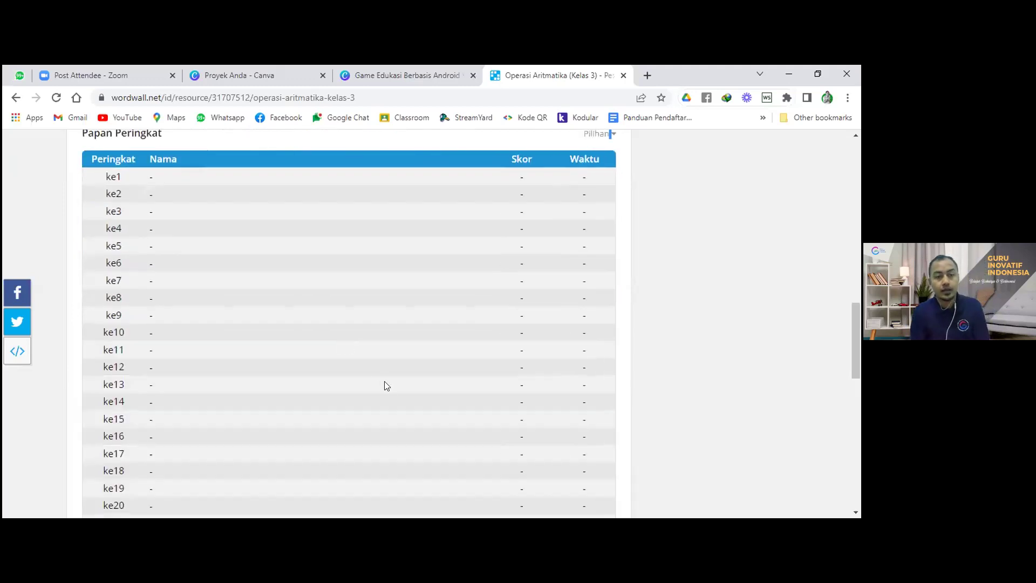
{"action": "scroll", "coordinate": [386, 385], "scroll_direction": "down", "scroll_amount": 10}
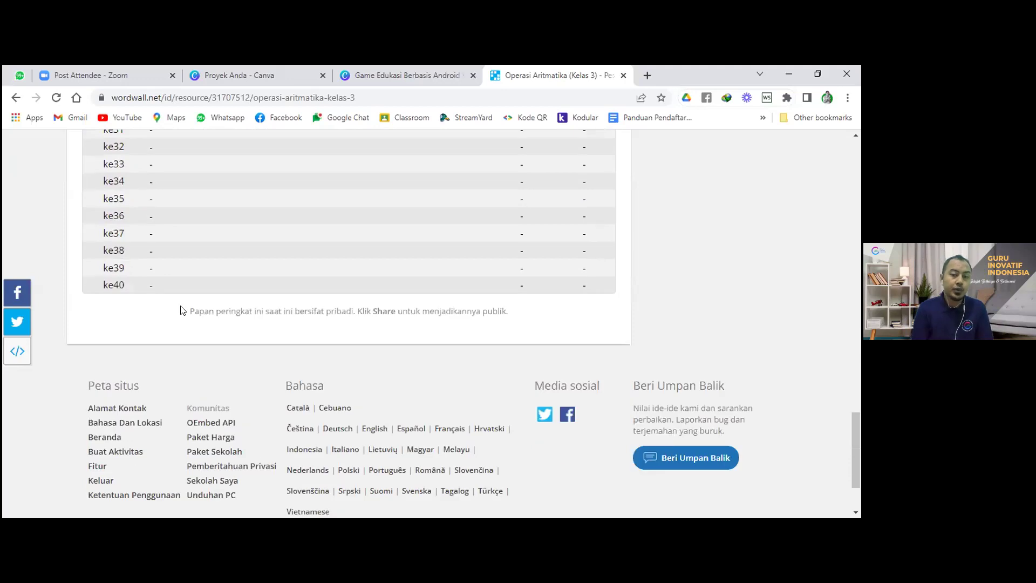
- Open the sharing settings of Operasi Aritmatika (Kelas 3), review the age and subject tags, and keep the resource Privat
{"action": "scroll", "coordinate": [279, 337], "scroll_direction": "up", "scroll_amount": 15}
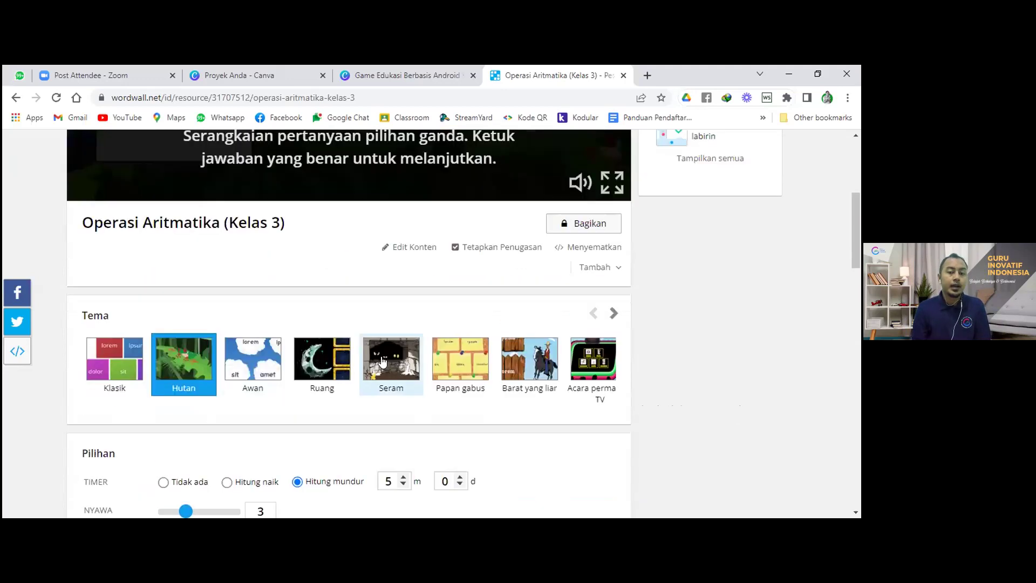
{"action": "scroll", "coordinate": [382, 360], "scroll_direction": "up", "scroll_amount": 5}
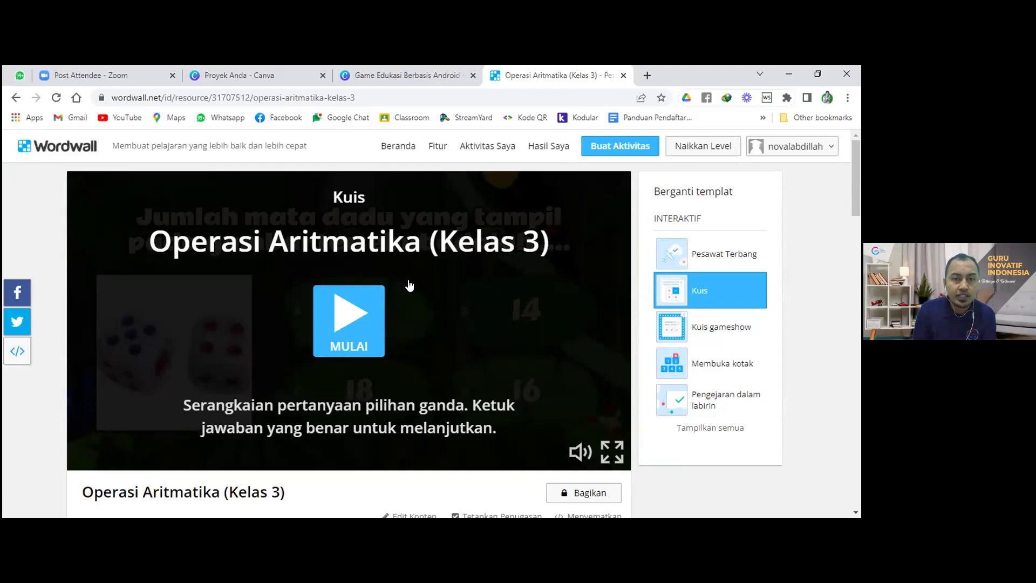
{"action": "scroll", "coordinate": [409, 286], "scroll_direction": "down", "scroll_amount": 1}
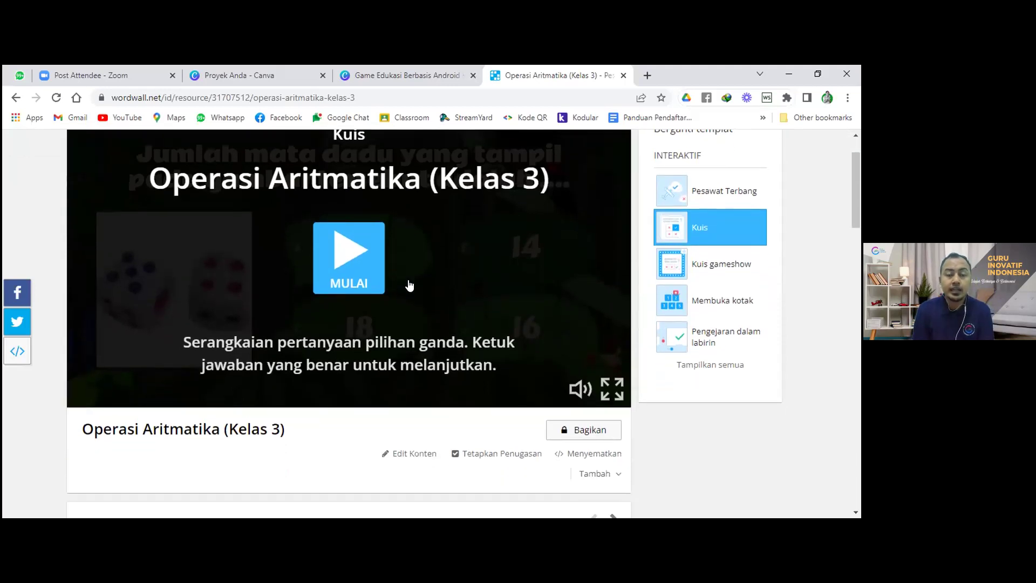
{"action": "scroll", "coordinate": [414, 272], "scroll_direction": "down", "scroll_amount": 2}
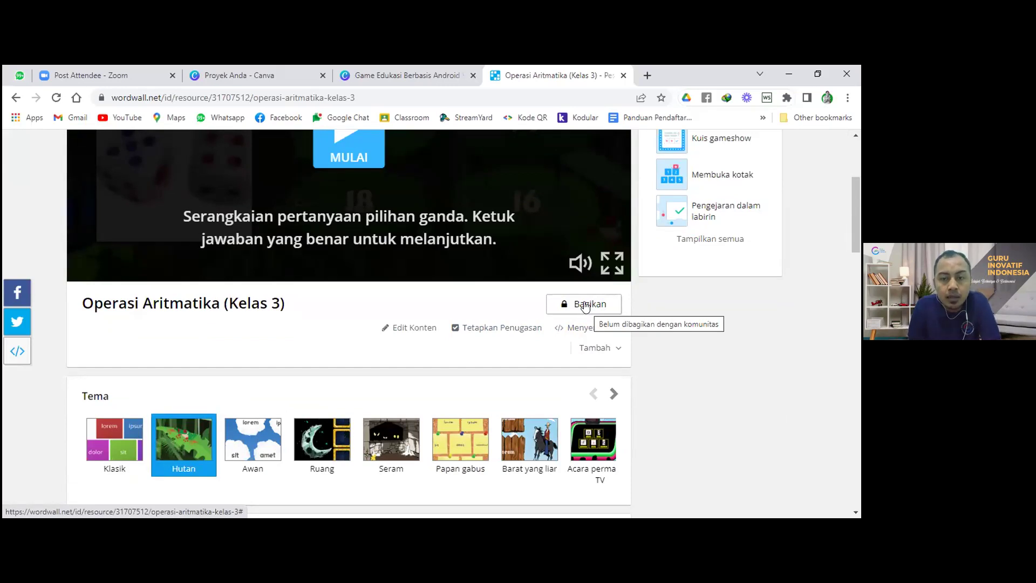
{"action": "left_click", "coordinate": [619, 307]}
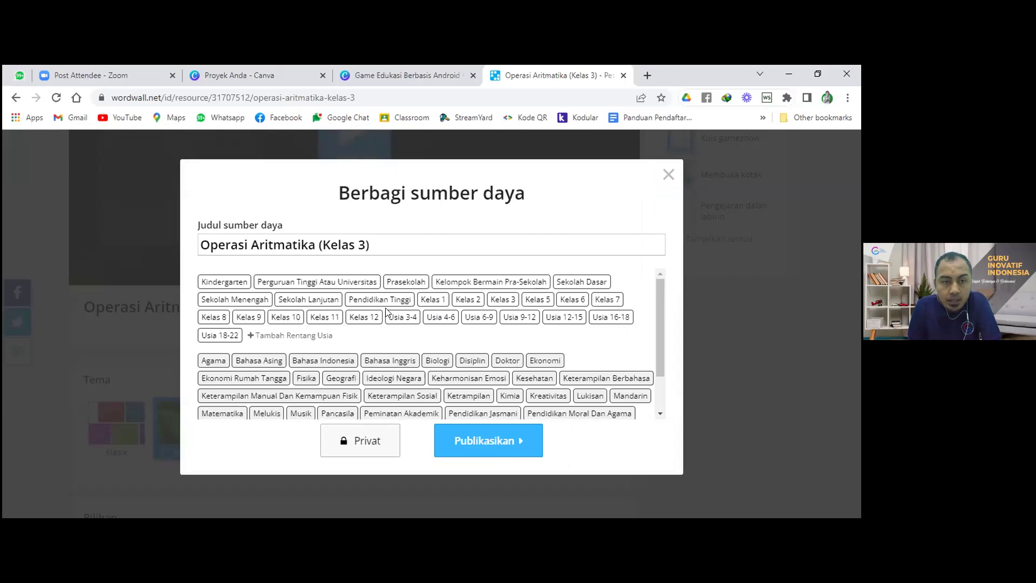
{"action": "scroll", "coordinate": [386, 312], "scroll_direction": "down", "scroll_amount": 1}
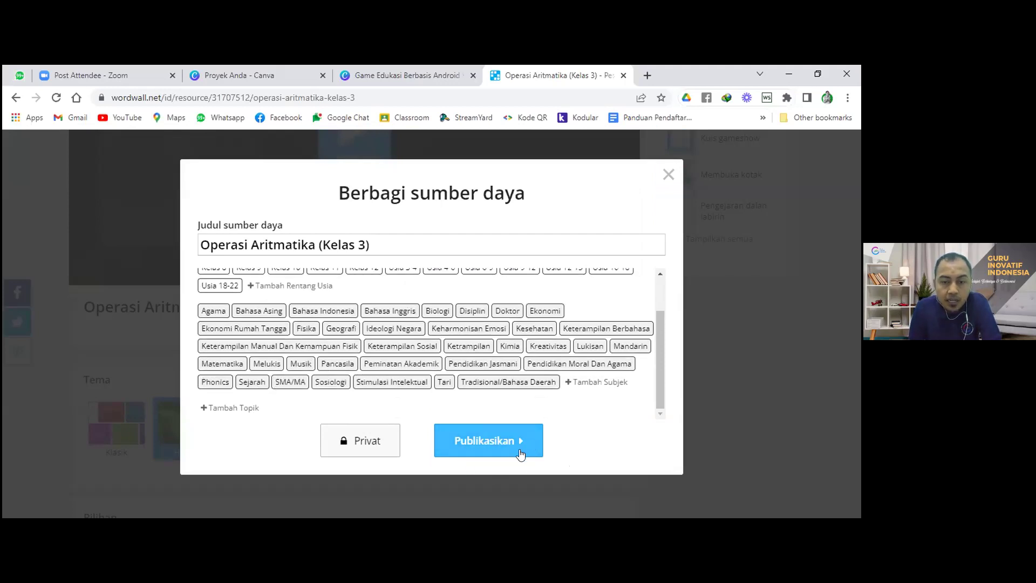
{"action": "scroll", "coordinate": [498, 380], "scroll_direction": "up", "scroll_amount": 1}
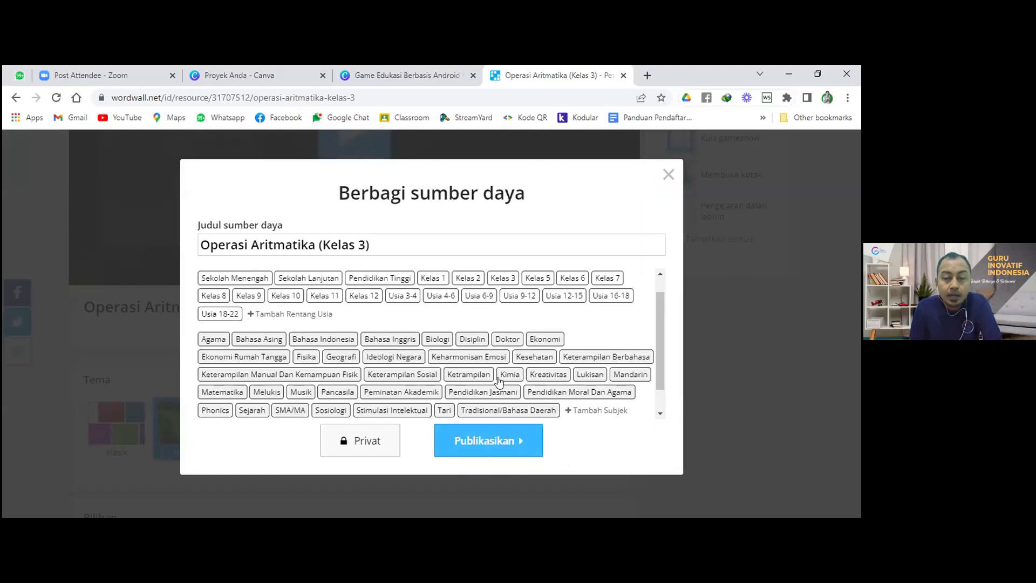
{"action": "scroll", "coordinate": [498, 381], "scroll_direction": "up", "scroll_amount": 1}
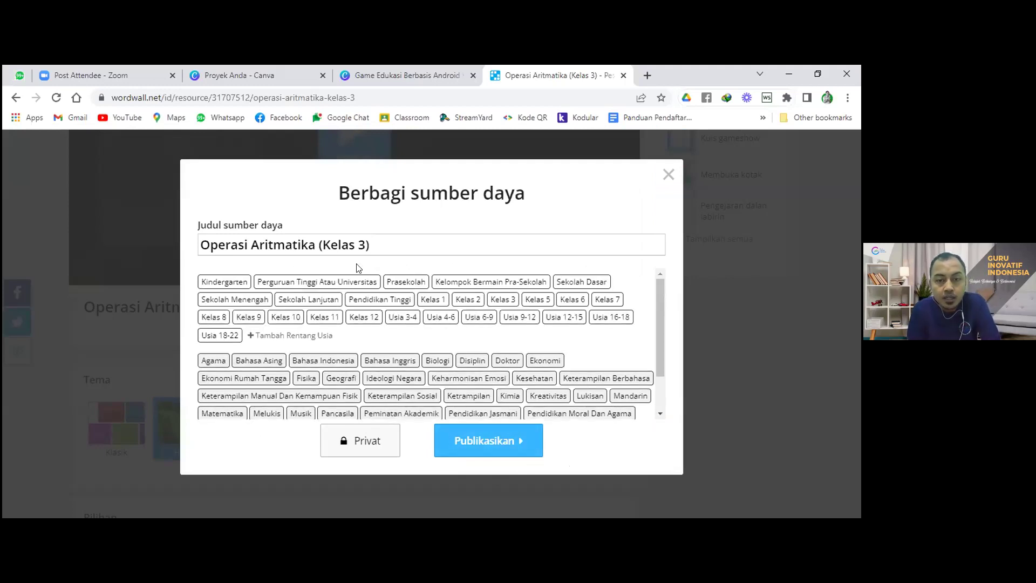
{"action": "scroll", "coordinate": [452, 322], "scroll_direction": "down", "scroll_amount": 1}
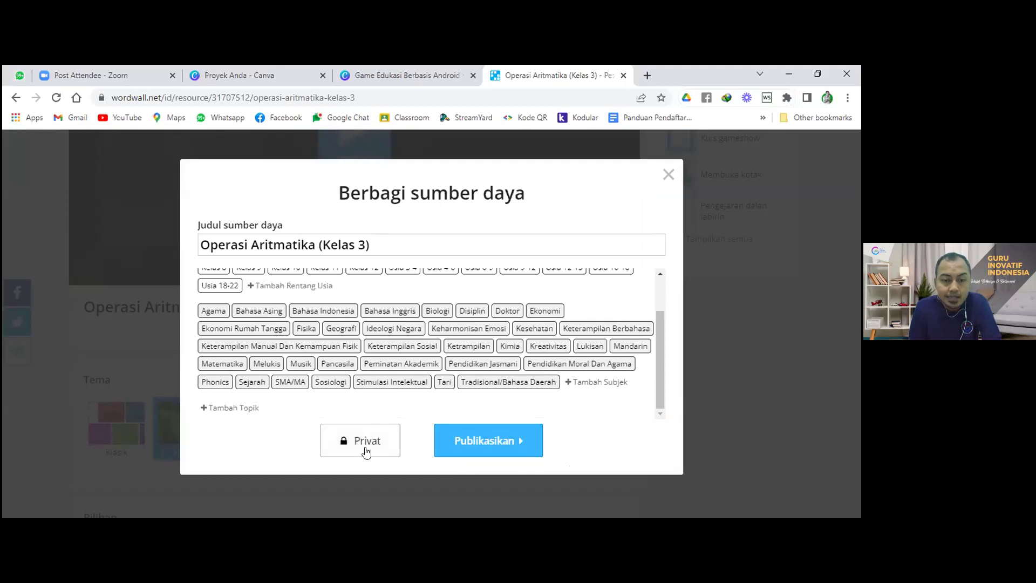
{"action": "left_click", "coordinate": [363, 449]}
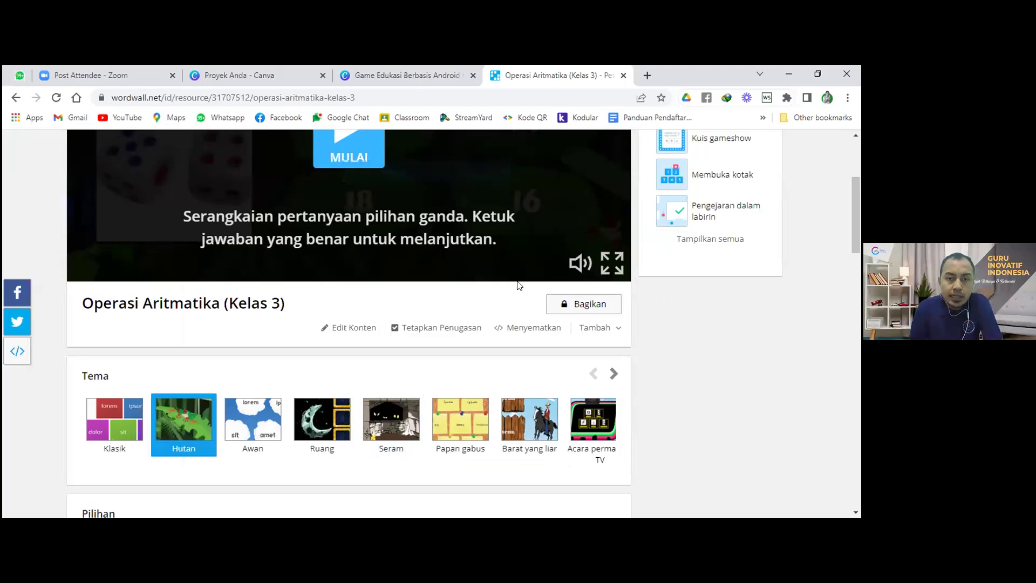
- Set the activity as an assignment with name registration and no deadline, enable Papan Peringkat for the end of the game, and start it
{"action": "left_click", "coordinate": [444, 328]}
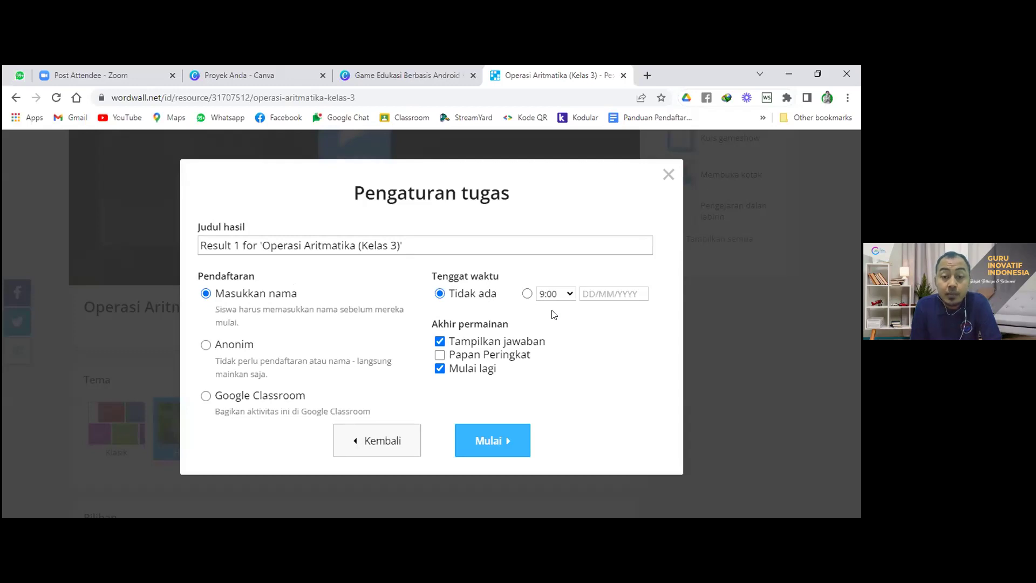
{"action": "left_click", "coordinate": [624, 294]}
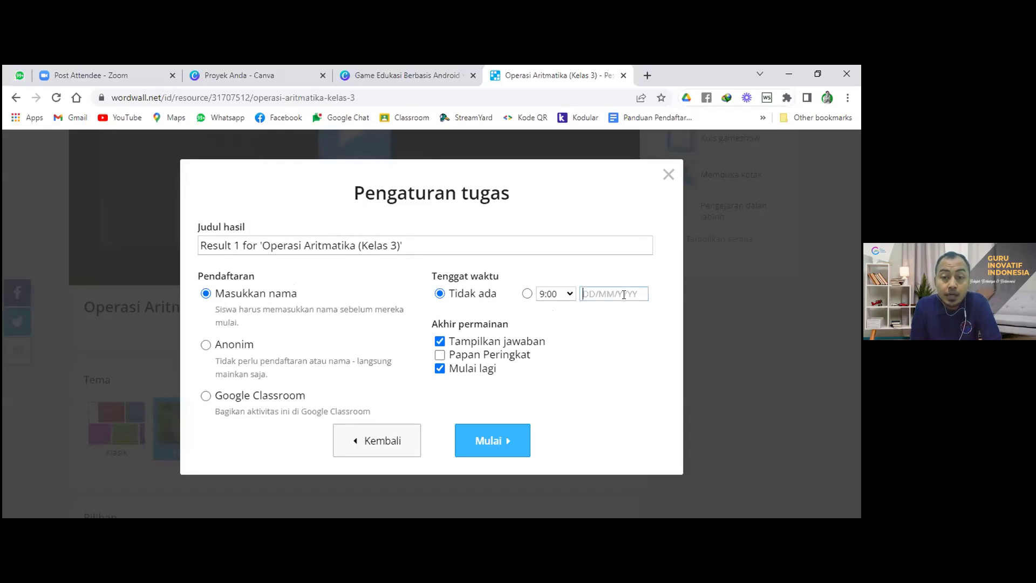
{"action": "left_click", "coordinate": [527, 314]}
{"action": "left_click_drag", "start_coordinate": [429, 327], "coordinate": [527, 331]}
{"action": "left_click", "coordinate": [531, 331]}
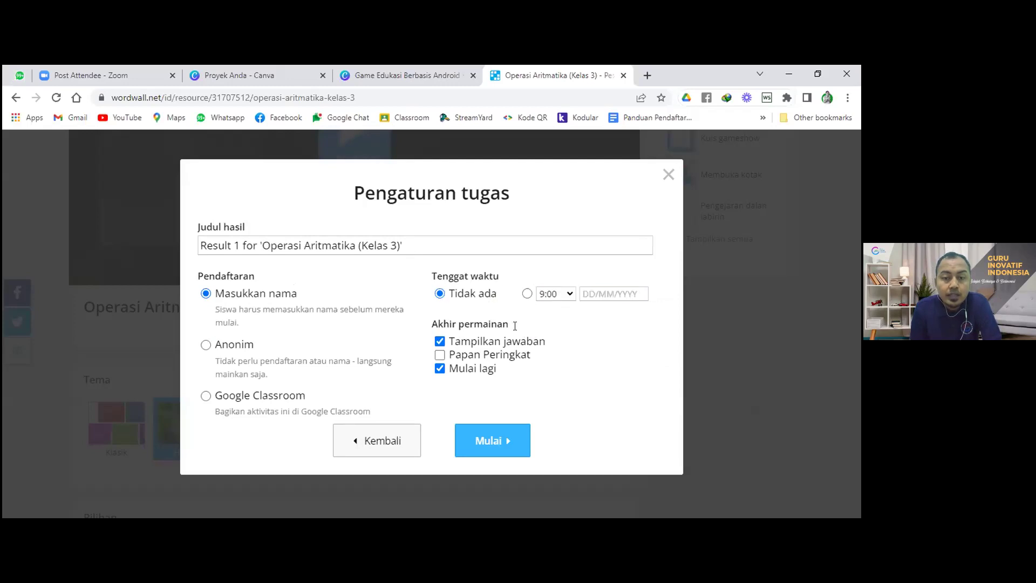
{"action": "left_click", "coordinate": [440, 355]}
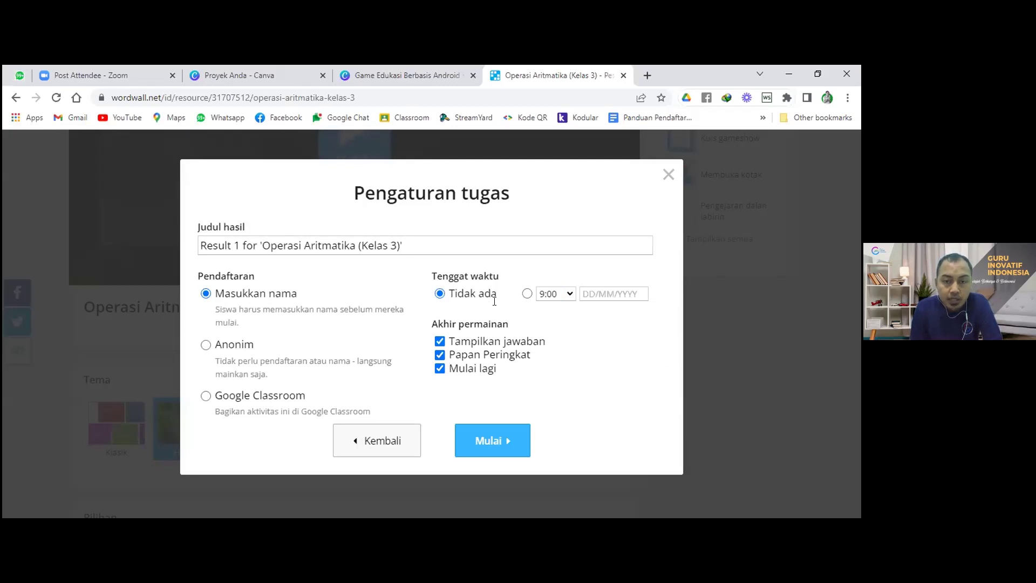
{"action": "left_click", "coordinate": [487, 446]}
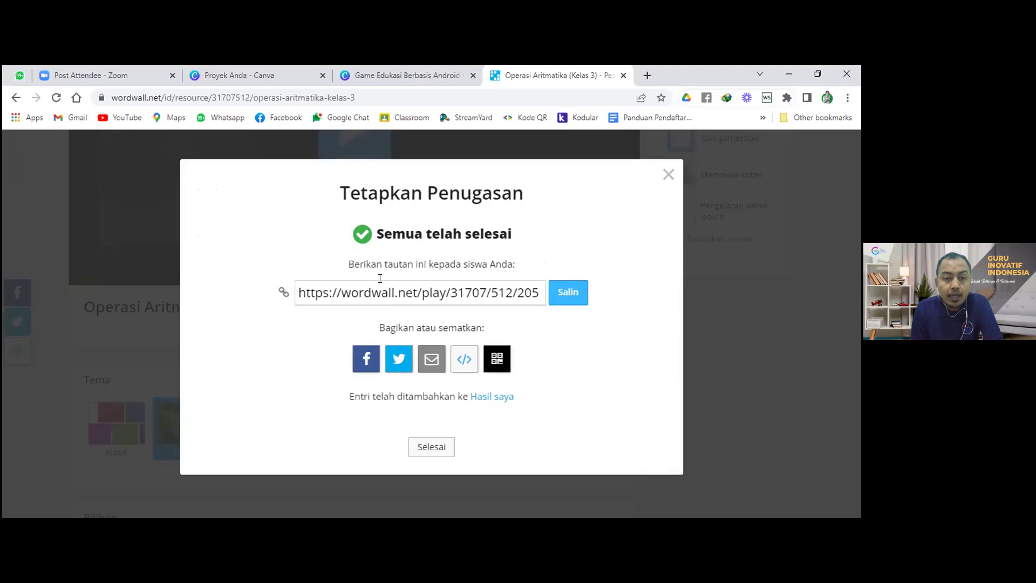
- Copy the student link of the new assignment and close the assignment dialog
{"action": "left_click_drag", "start_coordinate": [298, 292], "coordinate": [550, 310]}
{"action": "left_click", "coordinate": [570, 297]}
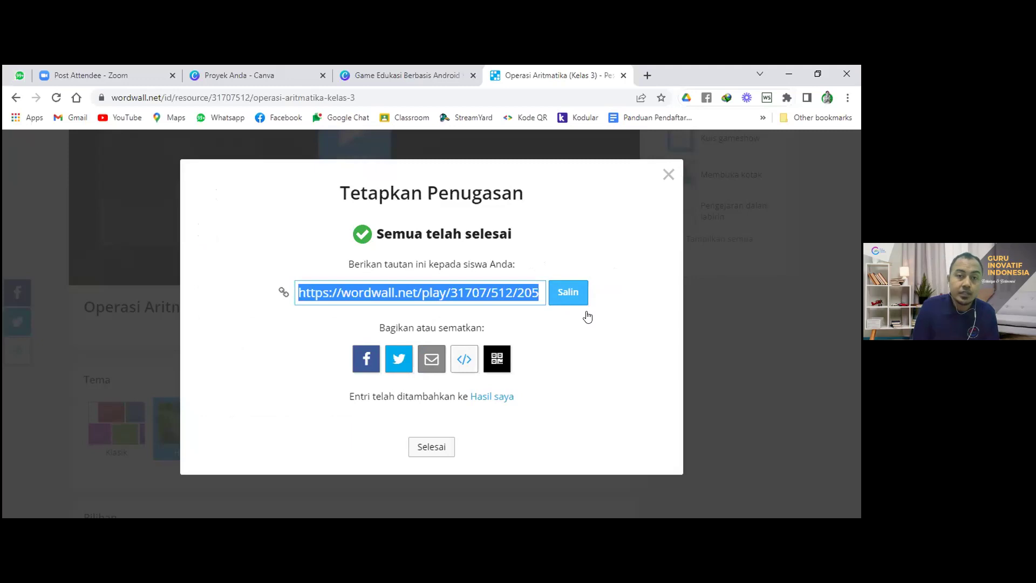
{"action": "left_click", "coordinate": [587, 312]}
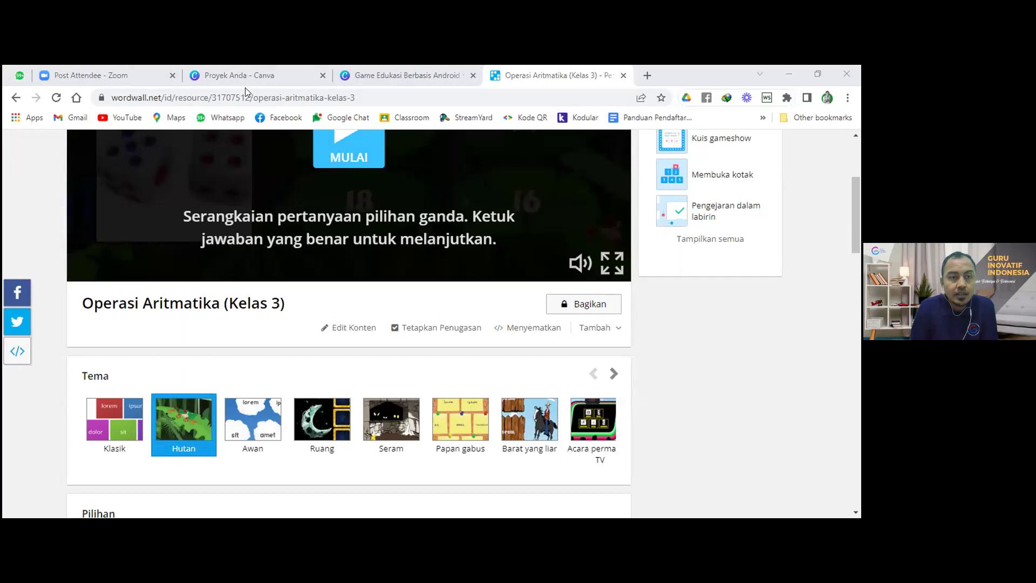
- Look over the Aktivitas Saya list, the Beranda page and the template selection for creating a new activity
{"action": "scroll", "coordinate": [782, 222], "scroll_direction": "up", "scroll_amount": 4}
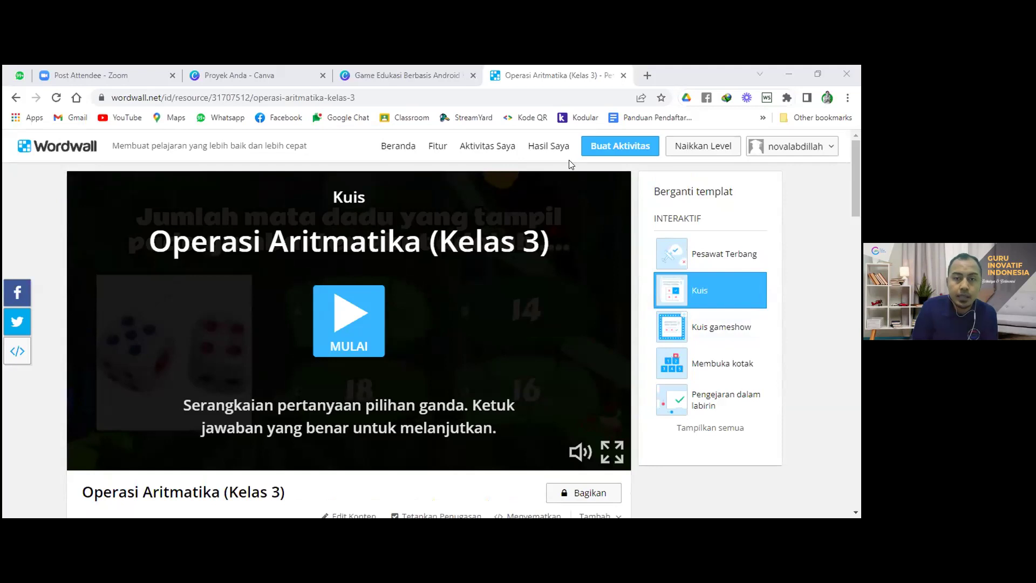
{"action": "left_click", "coordinate": [495, 147]}
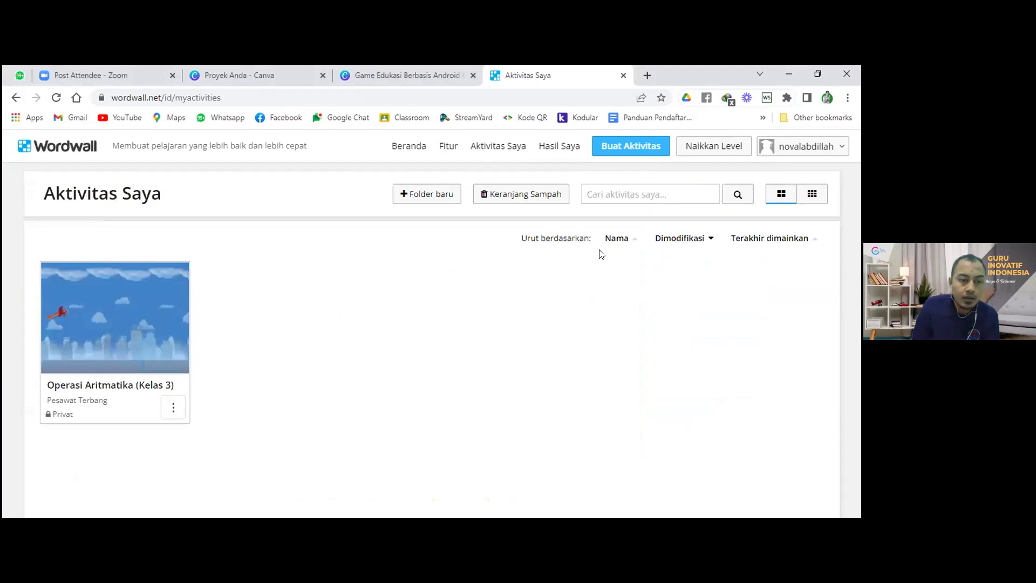
{"action": "left_click", "coordinate": [409, 147]}
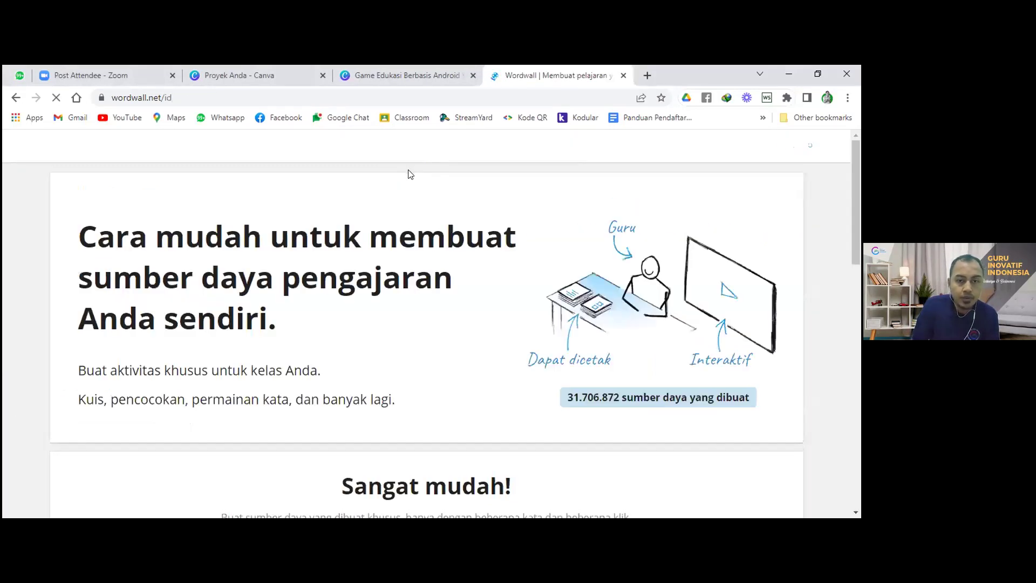
{"action": "scroll", "coordinate": [454, 258], "scroll_direction": "down", "scroll_amount": 1}
{"action": "scroll", "coordinate": [453, 257], "scroll_direction": "down", "scroll_amount": 10}
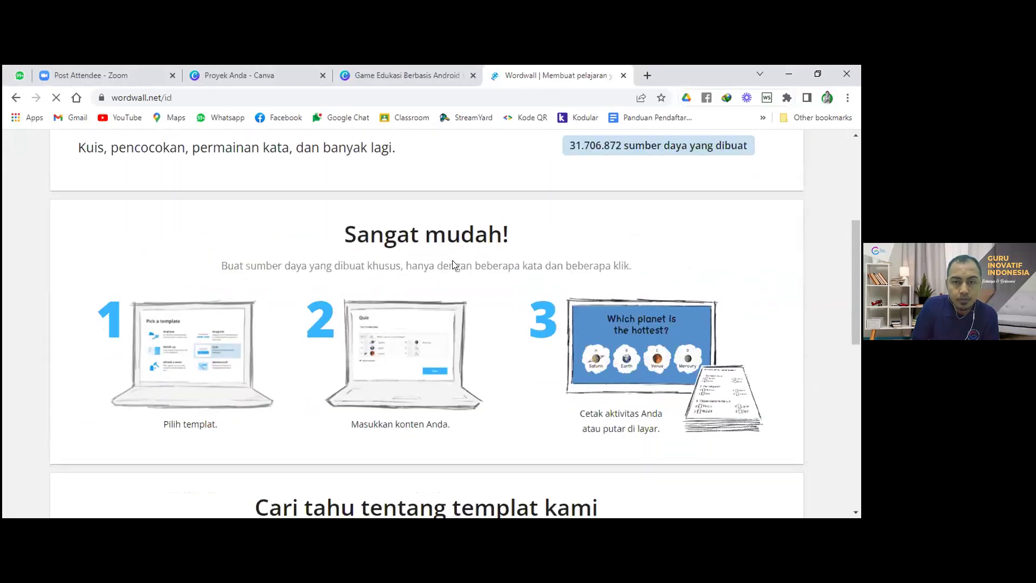
{"action": "scroll", "coordinate": [454, 266], "scroll_direction": "up", "scroll_amount": 10}
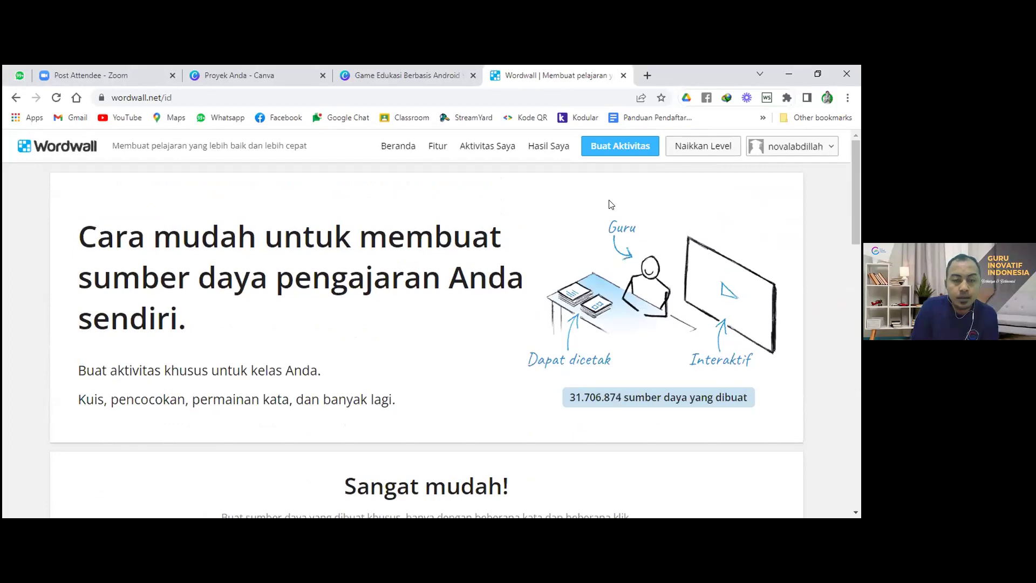
{"action": "left_click", "coordinate": [612, 151]}
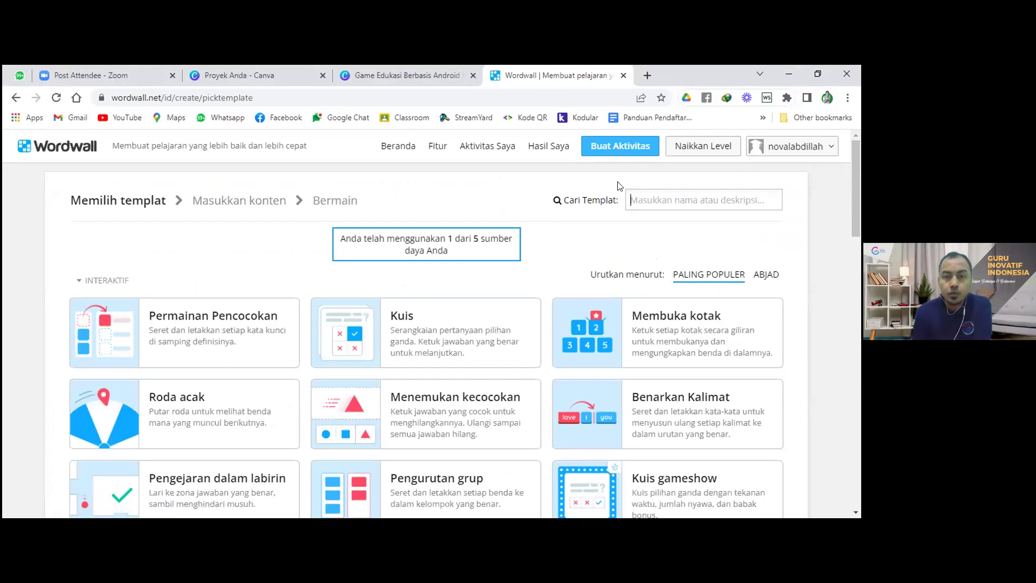
{"action": "left_click", "coordinate": [612, 153]}
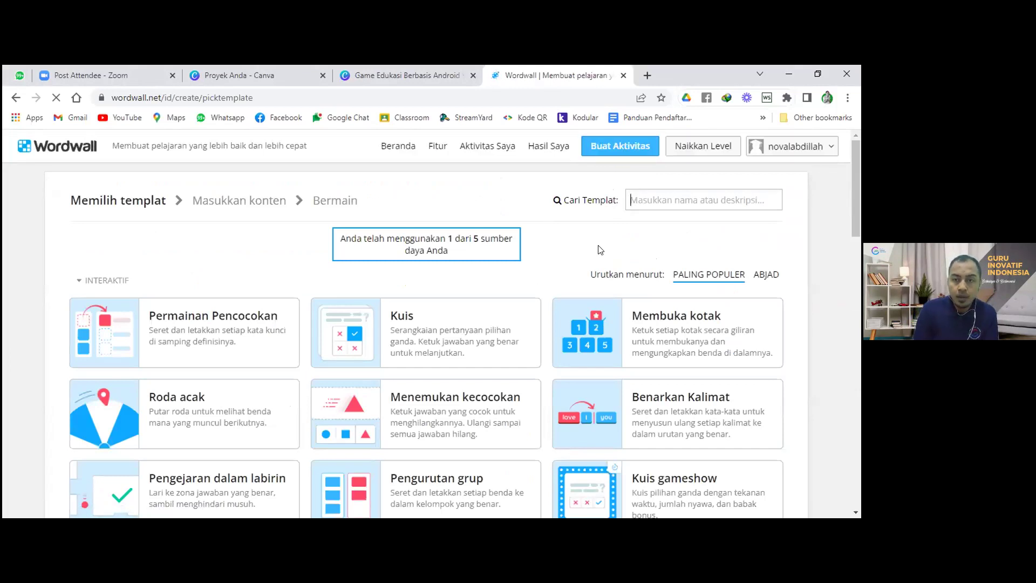
- Duplicate the Operasi Aritmatika (Kelas 3) activity in Aktivitas Saya
{"action": "left_click", "coordinate": [470, 153]}
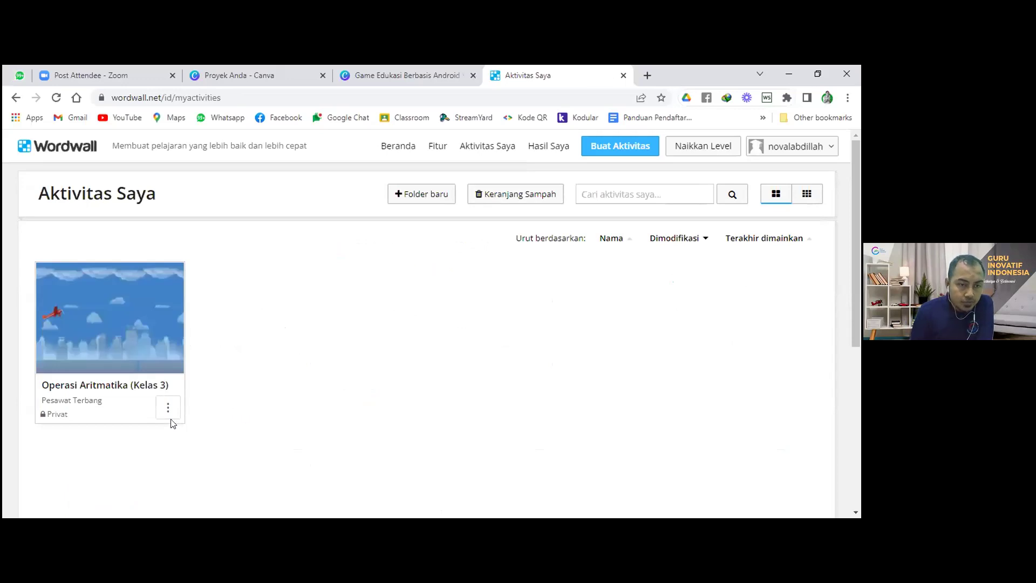
{"action": "left_click", "coordinate": [168, 409]}
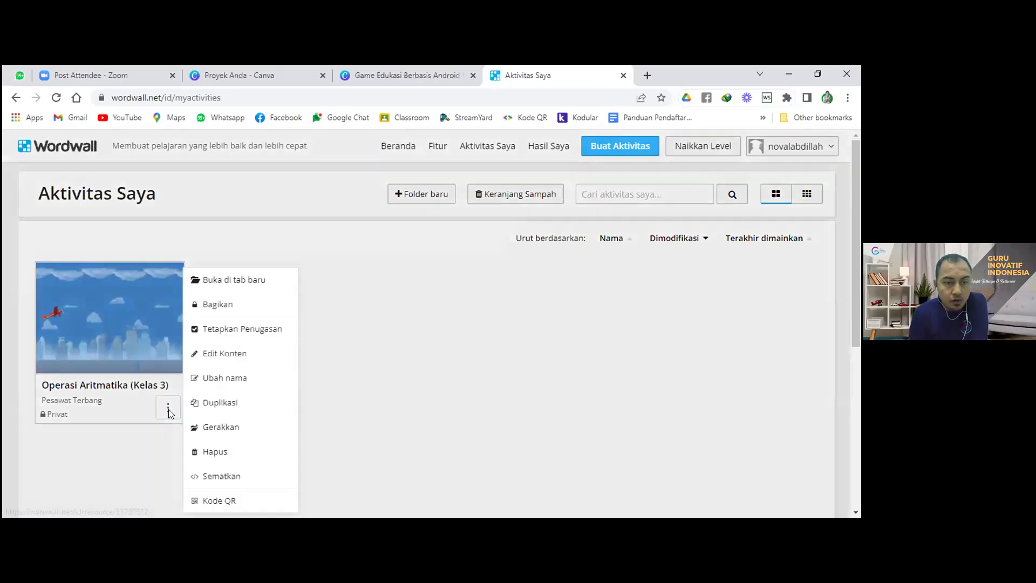
{"action": "left_click", "coordinate": [169, 410]}
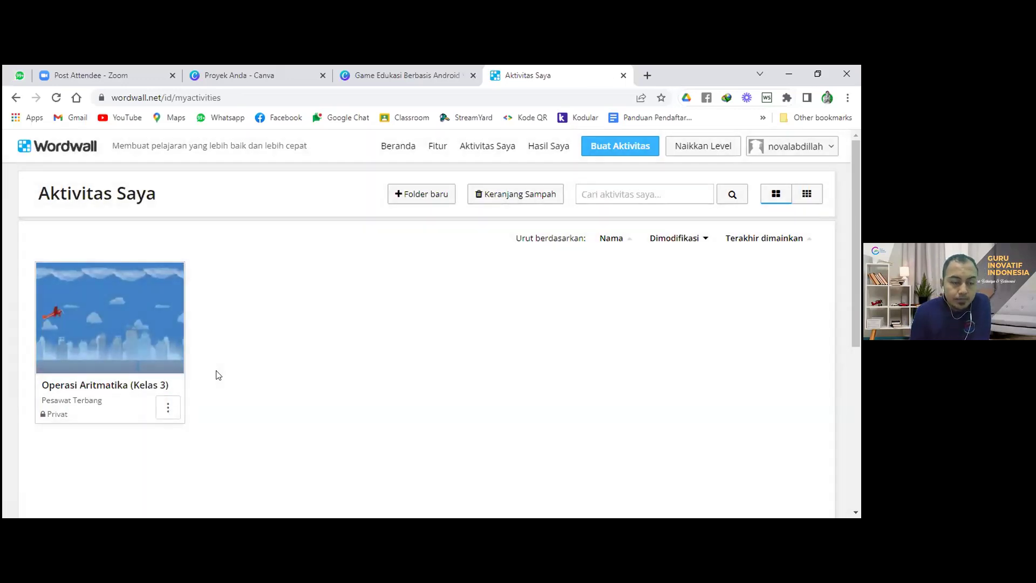
{"action": "left_click", "coordinate": [168, 411]}
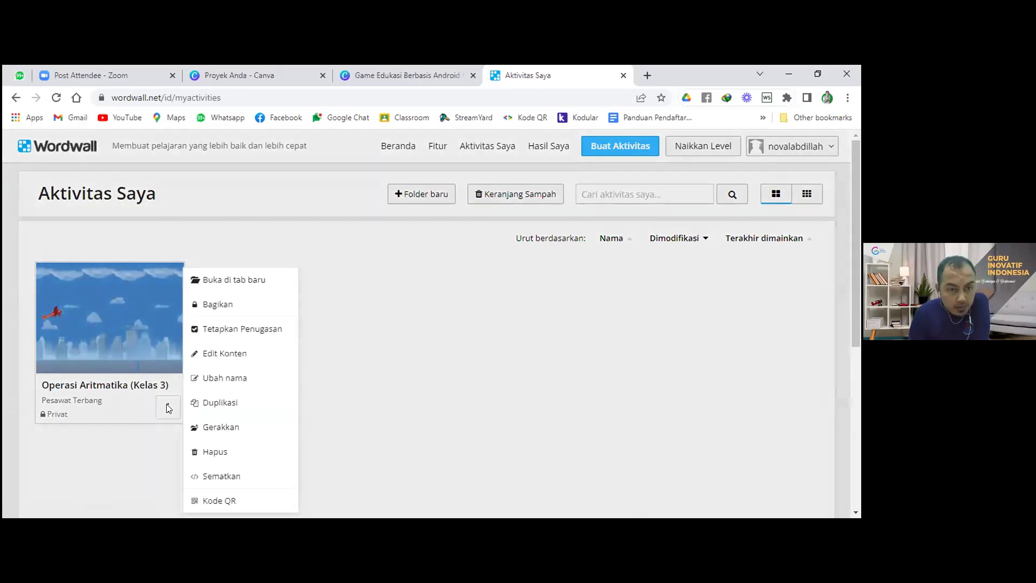
{"action": "left_click", "coordinate": [213, 406]}
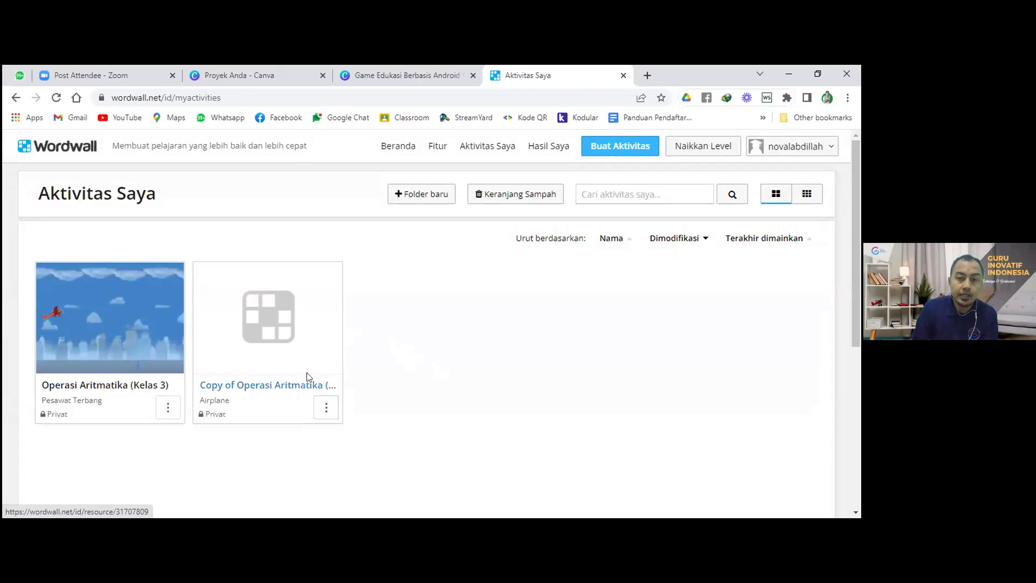
- Check the resource usage on the template selection page, return to Aktivitas Saya and view the account options
{"action": "left_click", "coordinate": [615, 145]}
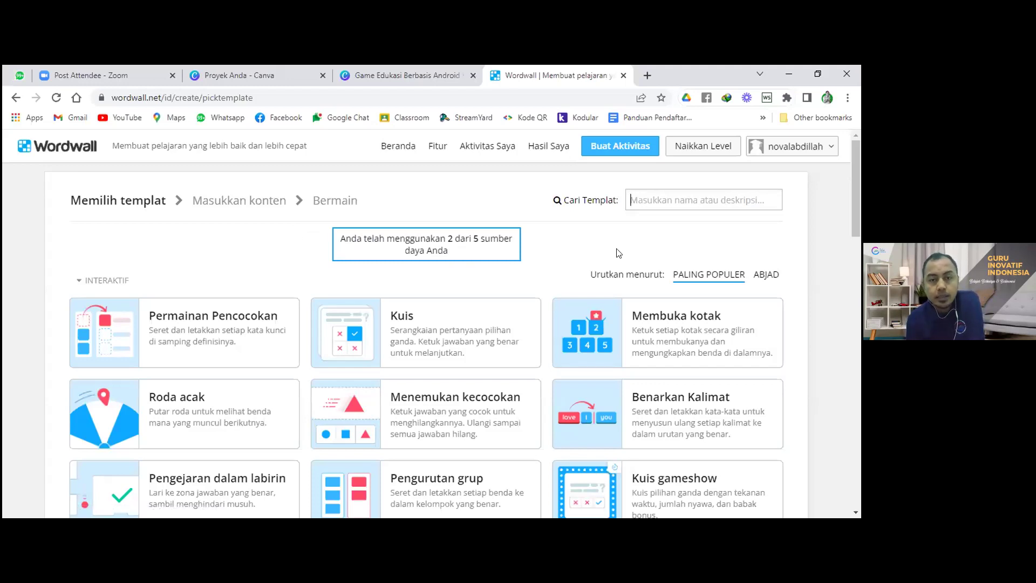
{"action": "left_click", "coordinate": [488, 153]}
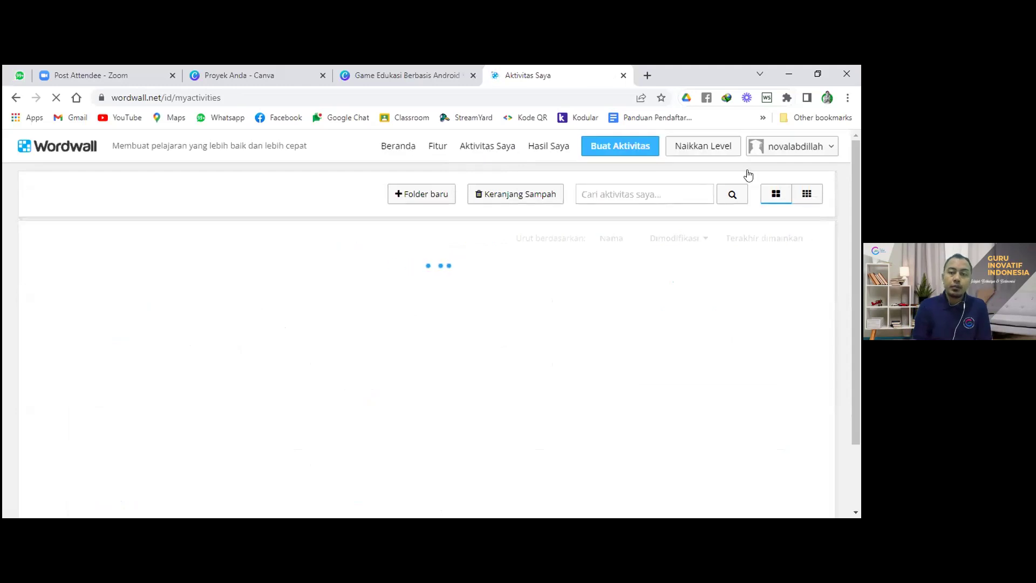
{"action": "left_click", "coordinate": [803, 155]}
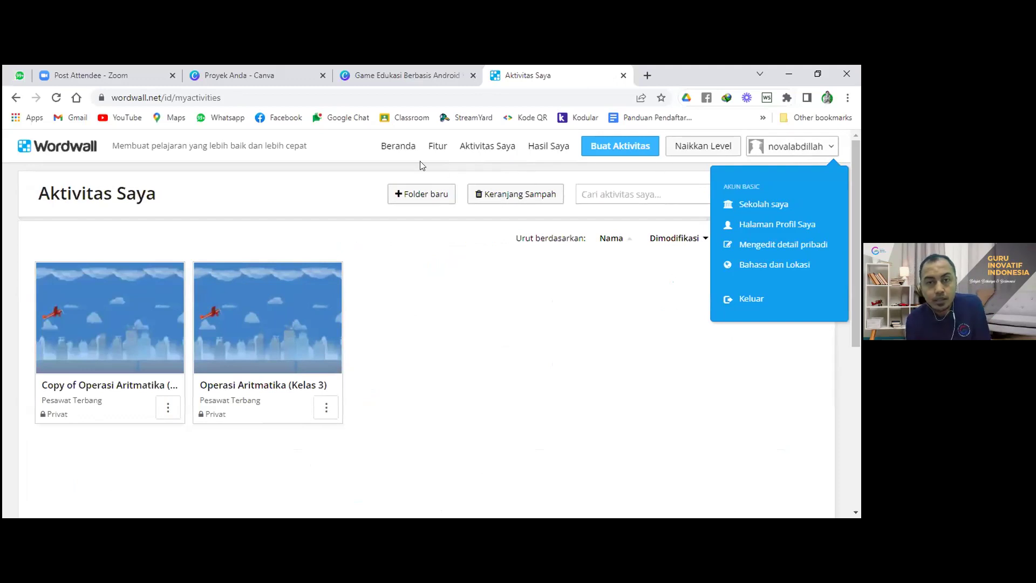
{"action": "left_click", "coordinate": [370, 189]}
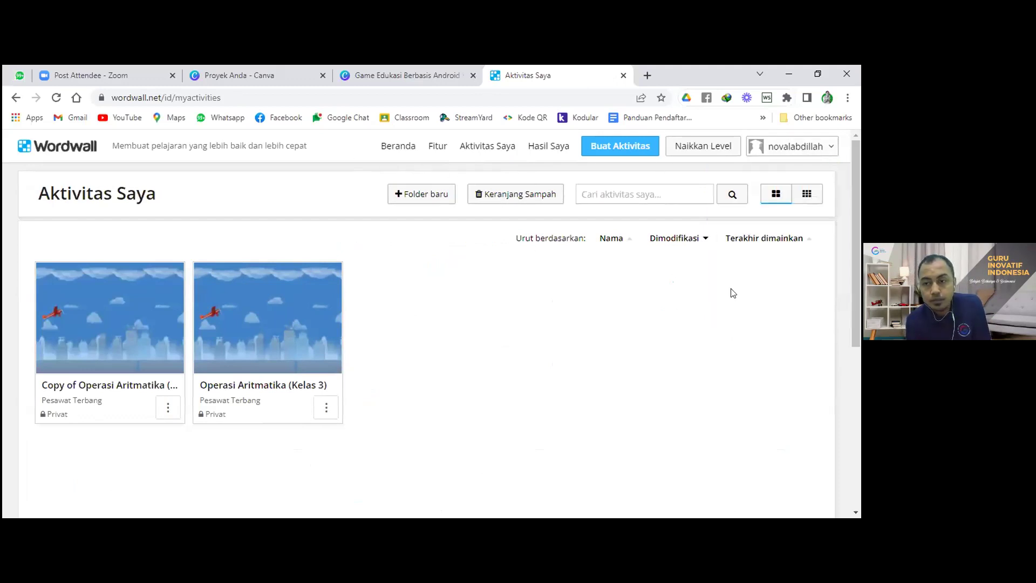
- Review the Basic, Standar and Pro upgrade plans, their included features and the Tanya jawab section
{"action": "left_click", "coordinate": [707, 153]}
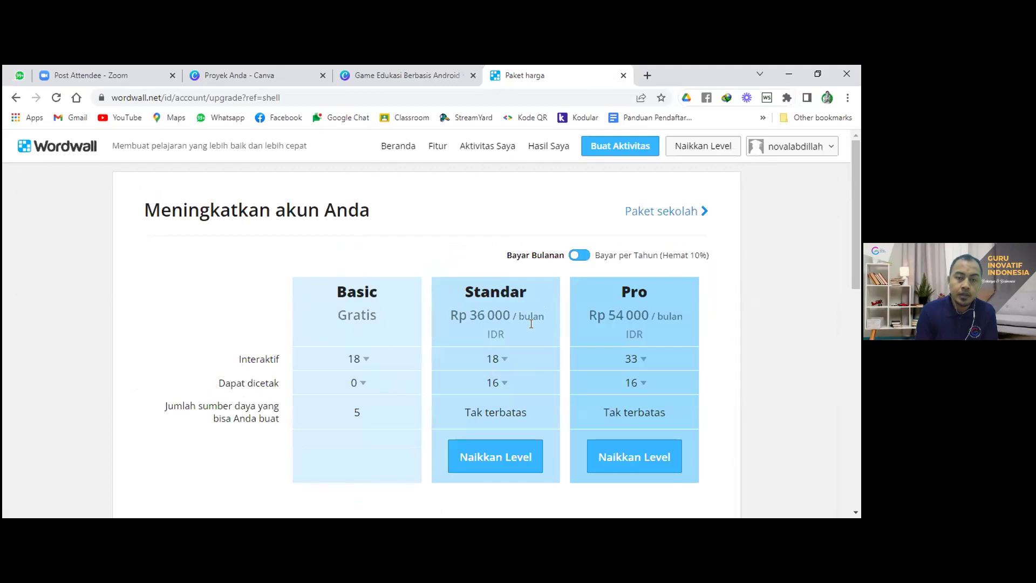
{"action": "scroll", "coordinate": [524, 357], "scroll_direction": "down", "scroll_amount": 1}
{"action": "scroll", "coordinate": [508, 373], "scroll_direction": "down", "scroll_amount": 5}
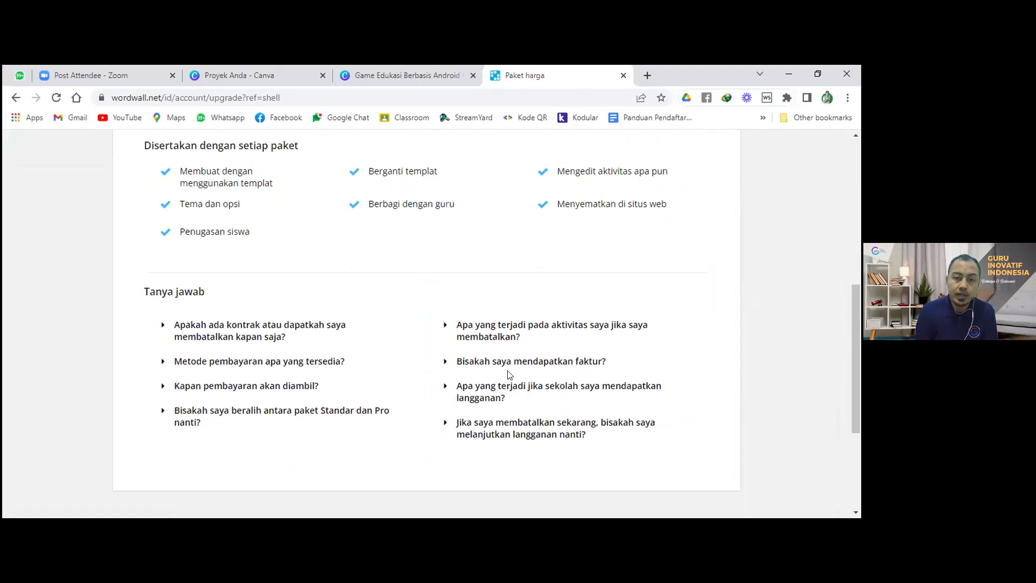
- Return to the comparison of the Basic, Standar and Pro plans on the account upgrade page
{"action": "scroll", "coordinate": [507, 373], "scroll_direction": "up", "scroll_amount": 6}
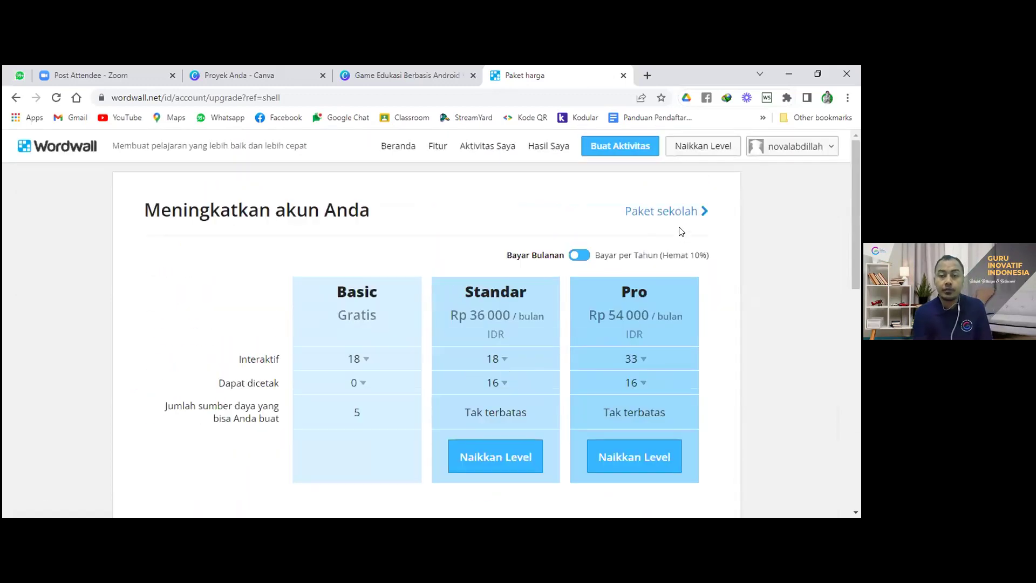
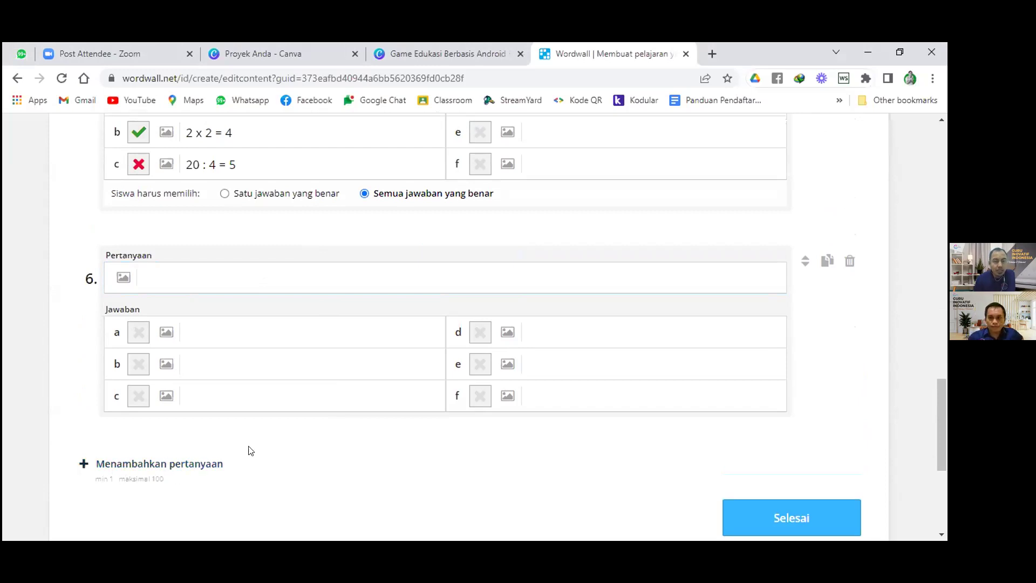
- Add another blank question below question 6 in the activity content
{"action": "scroll", "coordinate": [247, 422], "scroll_direction": "up", "scroll_amount": 2}
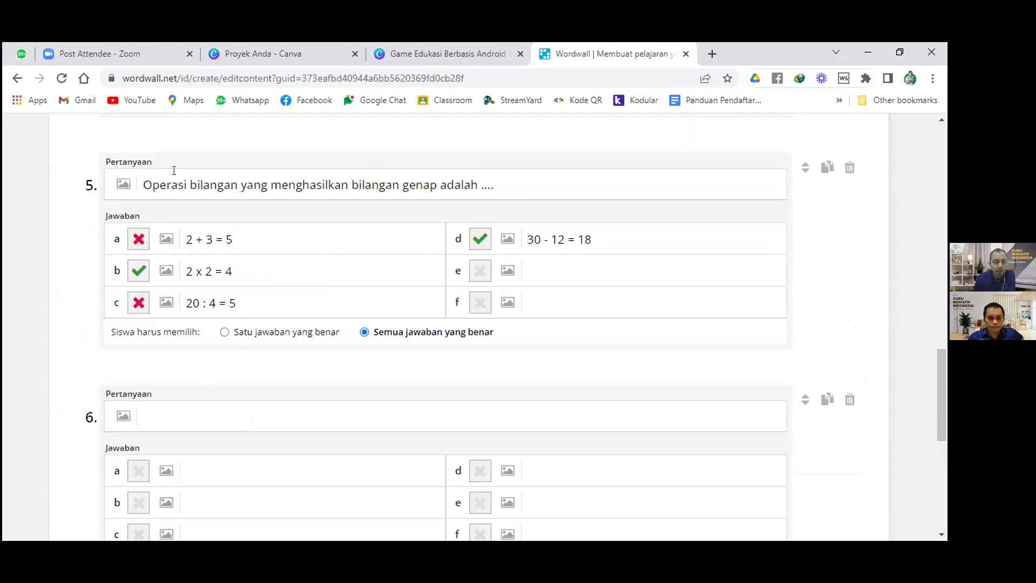
{"action": "scroll", "coordinate": [214, 298], "scroll_direction": "down", "scroll_amount": 2}
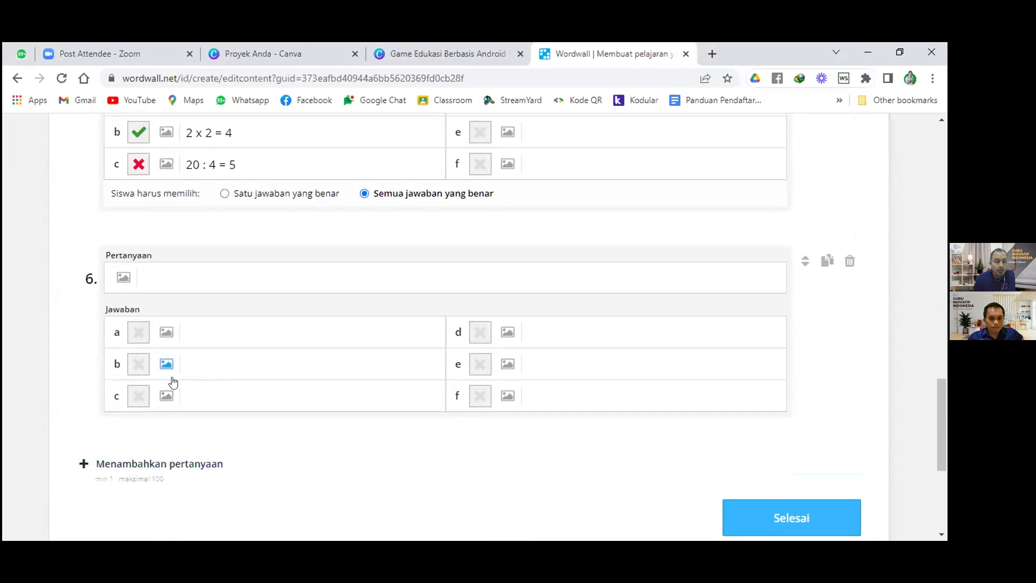
{"action": "left_click", "coordinate": [178, 467]}
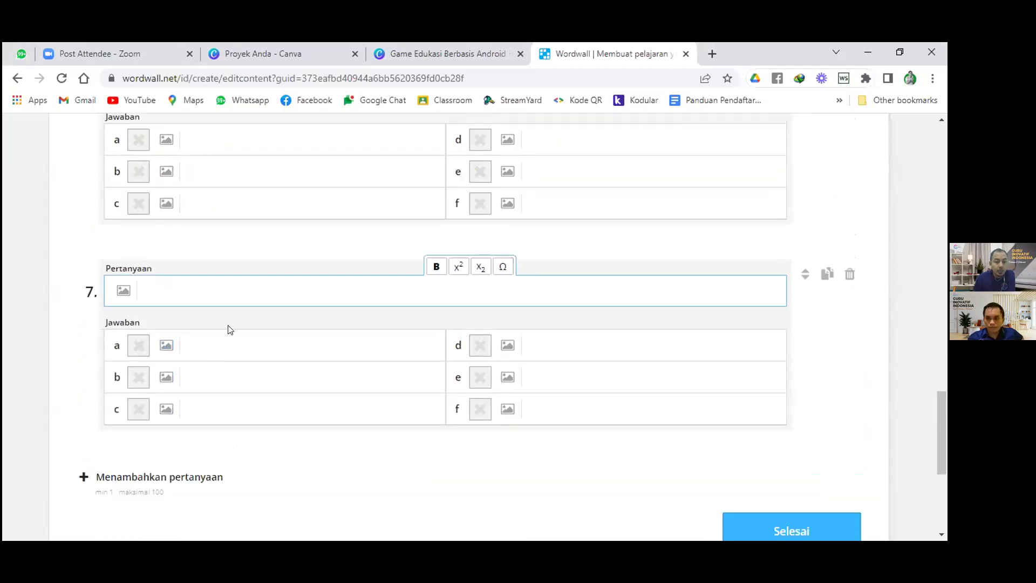
- Delete the blank questions 7 and 6 from the activity content
{"action": "scroll", "coordinate": [249, 348], "scroll_direction": "up", "scroll_amount": 1}
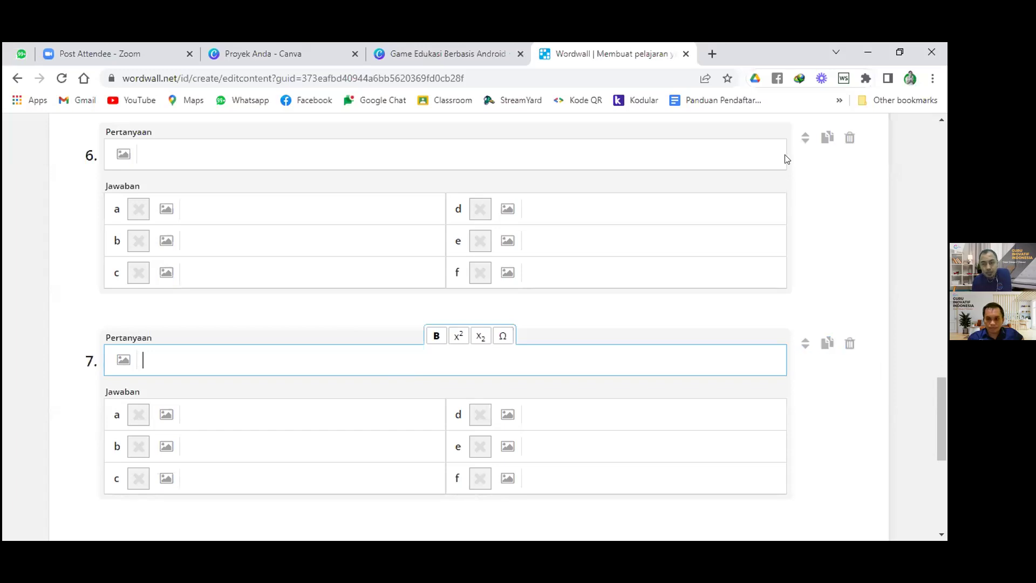
{"action": "left_click", "coordinate": [848, 346]}
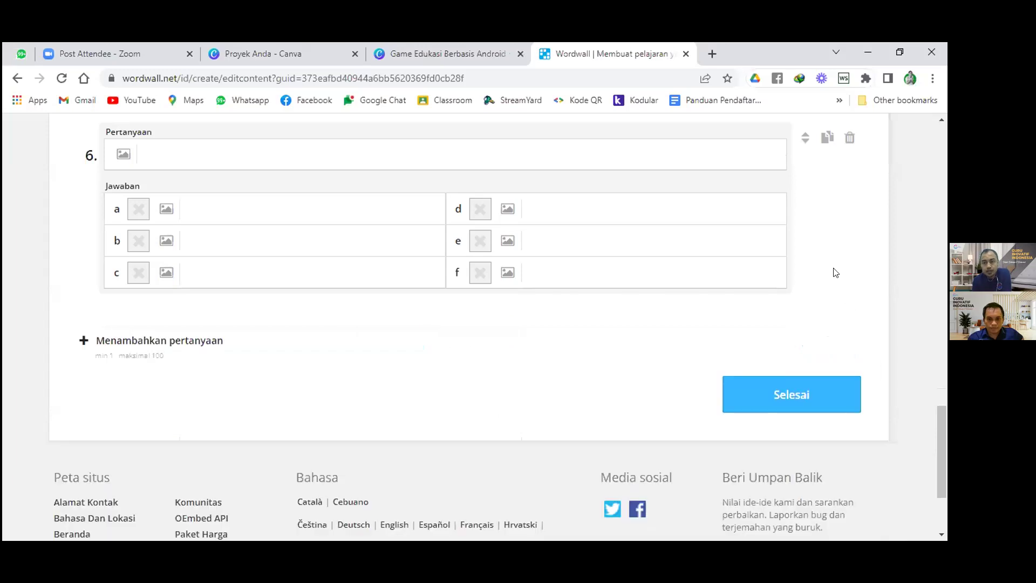
{"action": "left_click", "coordinate": [849, 138]}
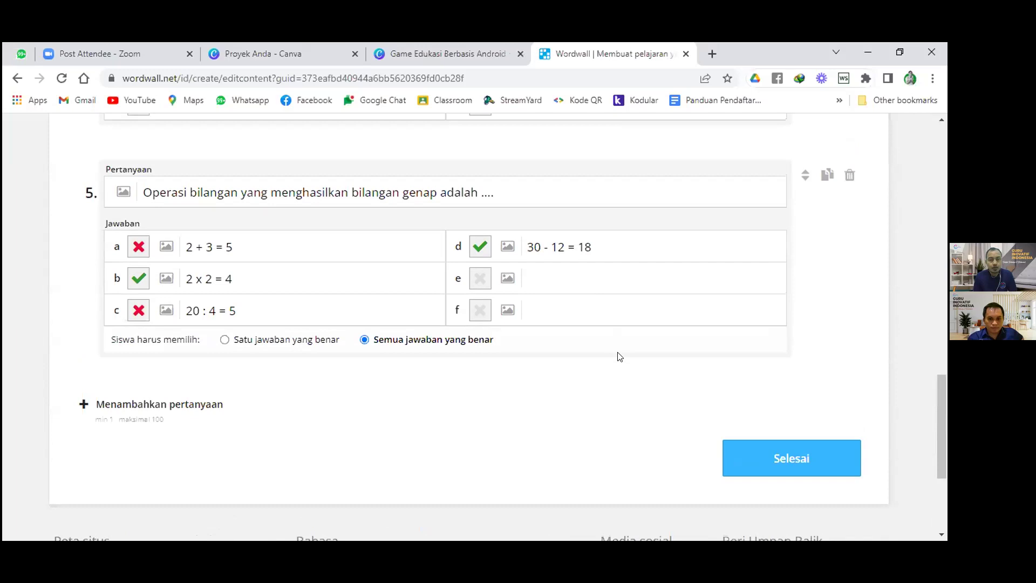
- Examine the answer options of question 3 about the dice, going through the filled options and the empty e and f fields
{"action": "scroll", "coordinate": [619, 356], "scroll_direction": "up", "scroll_amount": 5}
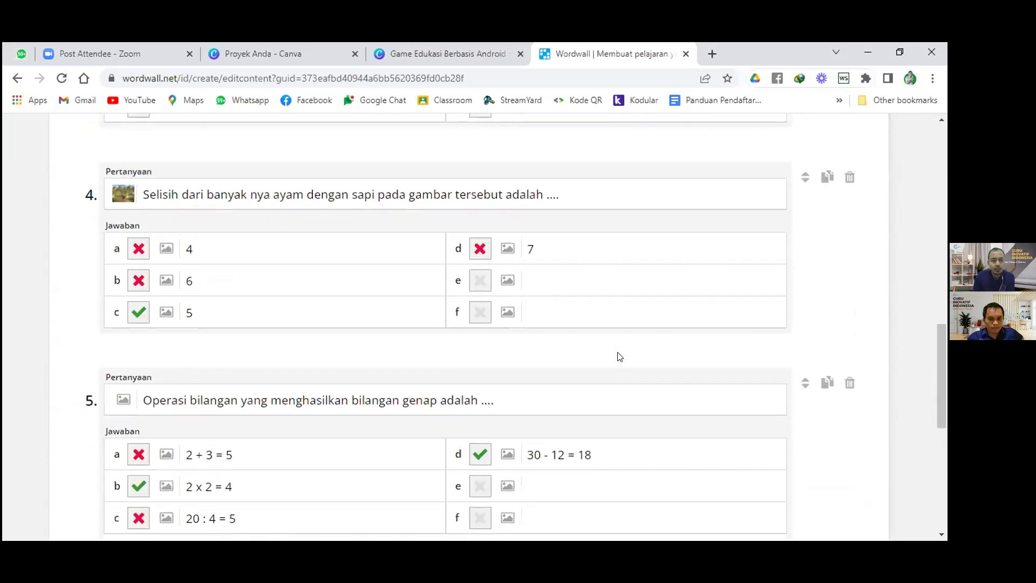
{"action": "scroll", "coordinate": [619, 356], "scroll_direction": "up", "scroll_amount": 5}
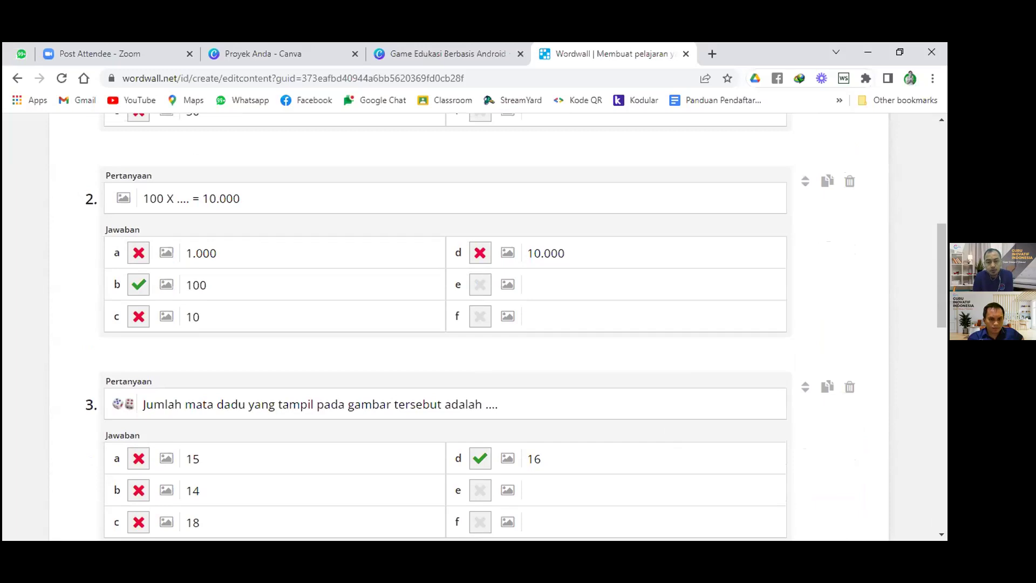
{"action": "scroll", "coordinate": [550, 319], "scroll_direction": "down", "scroll_amount": 4}
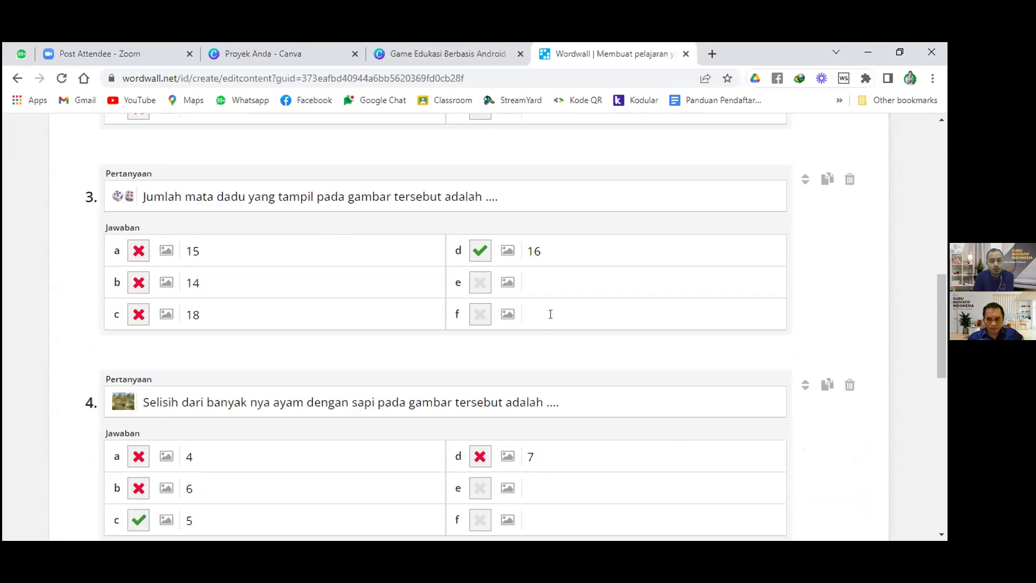
{"action": "left_click", "coordinate": [550, 314]}
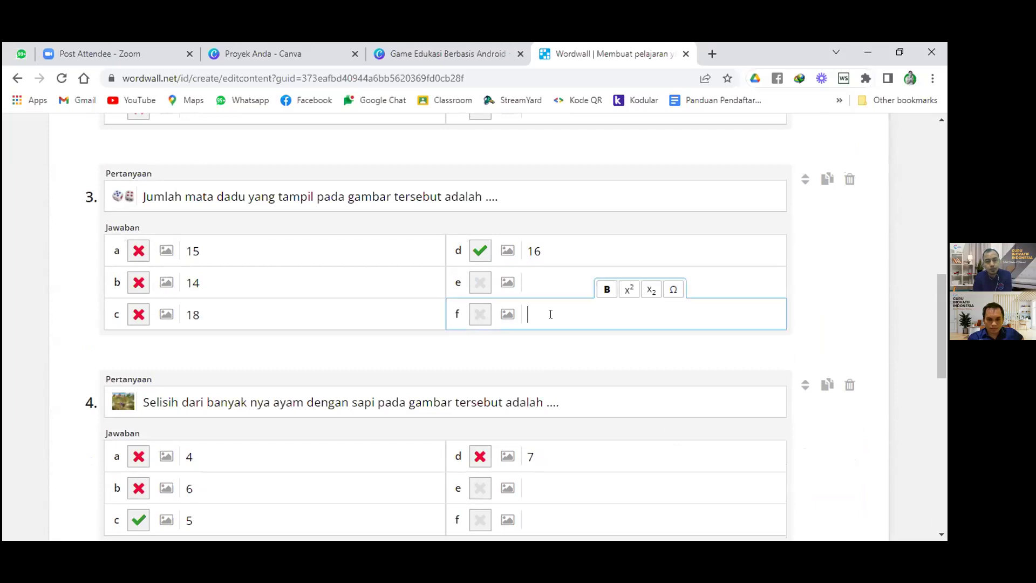
{"action": "left_click", "coordinate": [543, 286]}
{"action": "left_click", "coordinate": [828, 297]}
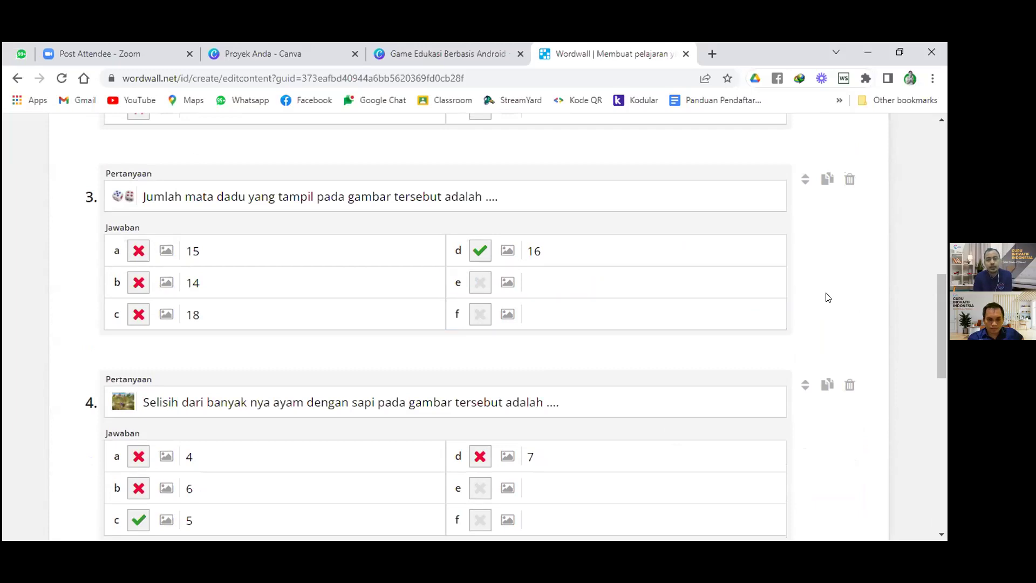
{"action": "left_click", "coordinate": [579, 313]}
{"action": "left_click", "coordinate": [565, 282]}
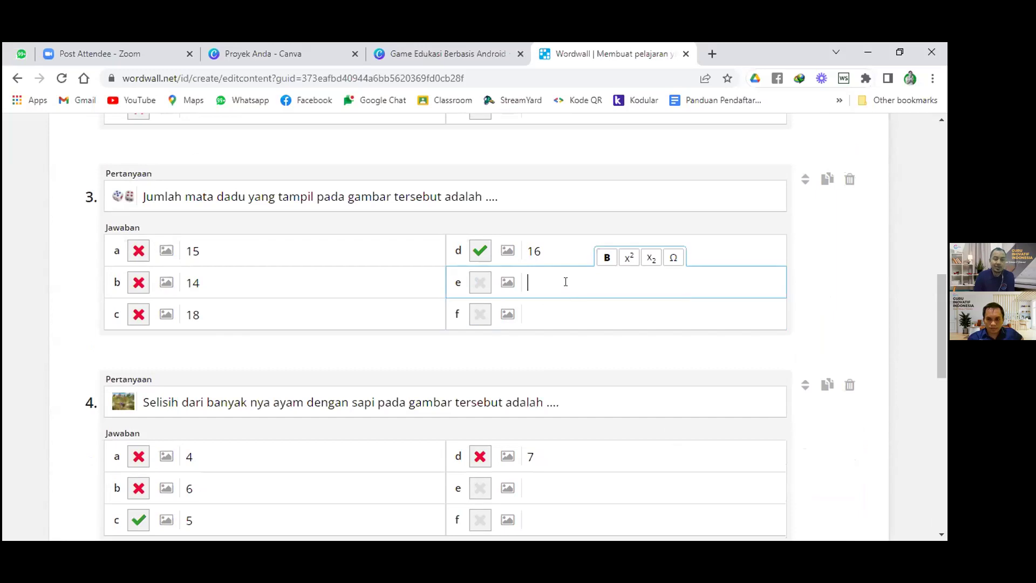
{"action": "left_click", "coordinate": [251, 282]}
{"action": "left_click", "coordinate": [222, 238]}
{"action": "left_click", "coordinate": [230, 284]}
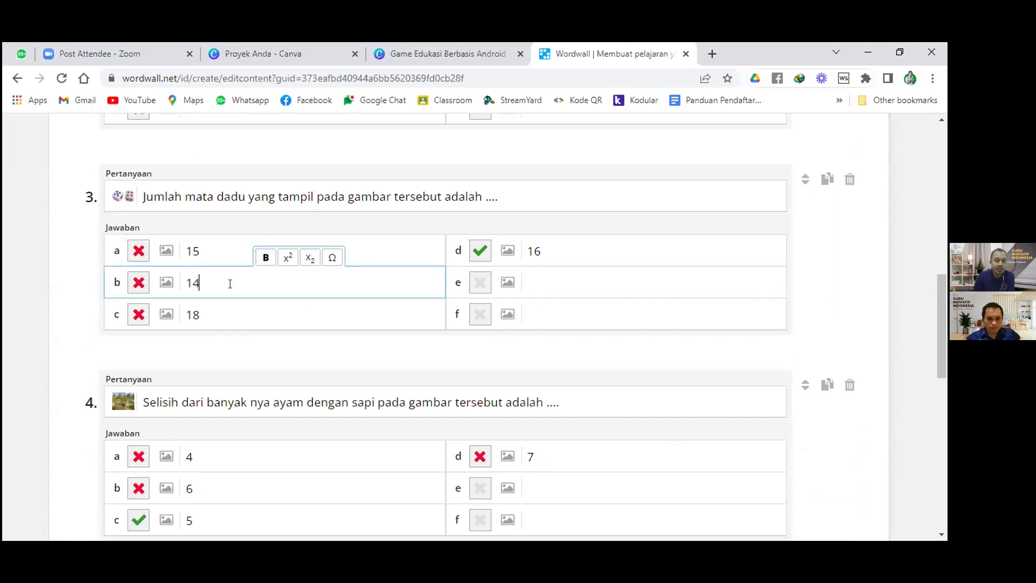
{"action": "left_click", "coordinate": [217, 248]}
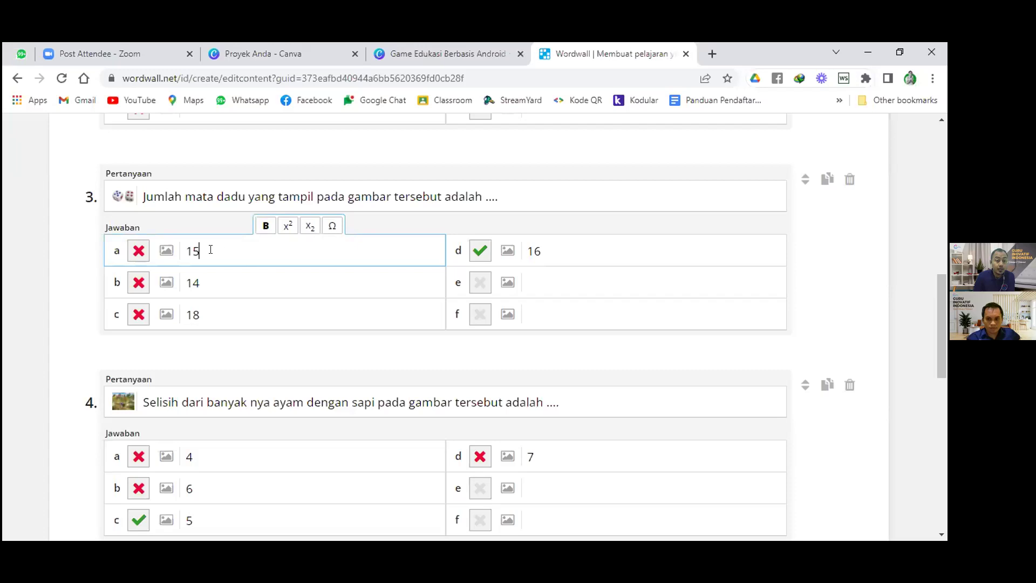
{"action": "left_click_drag", "start_coordinate": [208, 248], "coordinate": [185, 243]}
{"action": "scroll", "coordinate": [239, 303], "scroll_direction": "down", "scroll_amount": 1}
{"action": "key", "text": "Tab"}
{"action": "key", "text": "Tab"}
{"action": "left_click", "coordinate": [566, 195]}
{"action": "left_click", "coordinate": [572, 226]}
{"action": "left_click", "coordinate": [562, 240]}
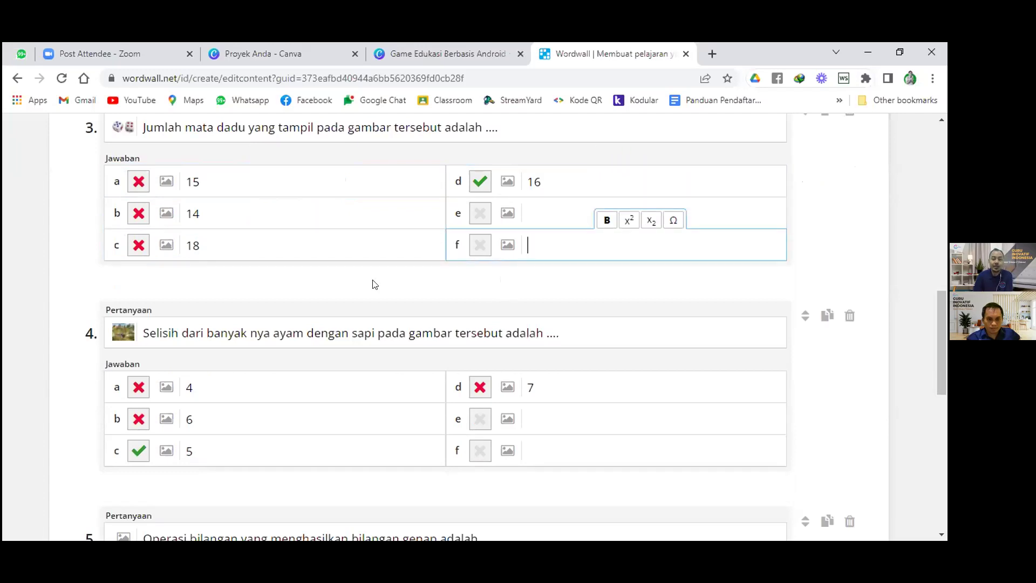
{"action": "left_click", "coordinate": [224, 183]}
{"action": "left_click", "coordinate": [259, 215]}
{"action": "left_click", "coordinate": [300, 232]}
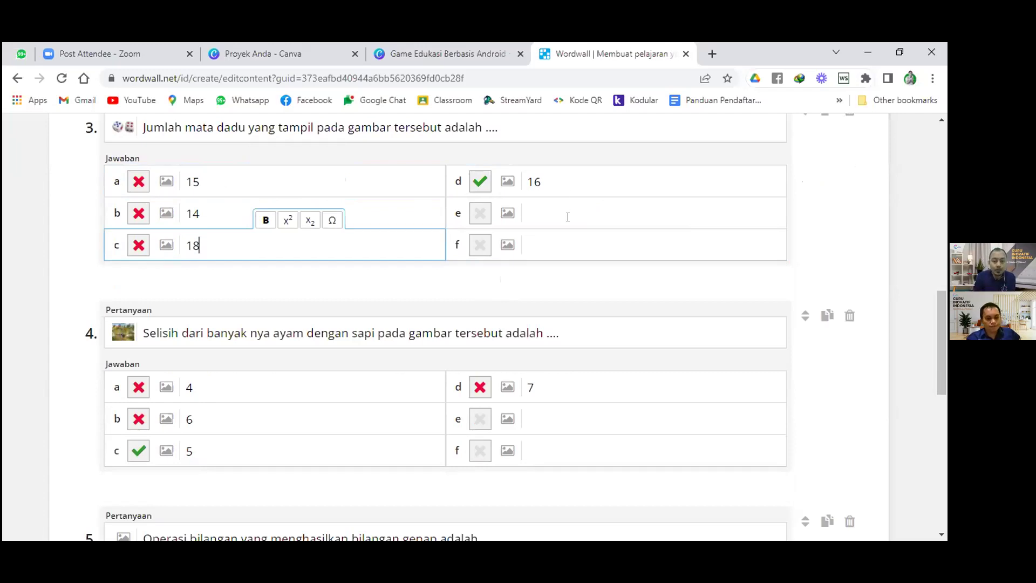
{"action": "left_click", "coordinate": [584, 243]}
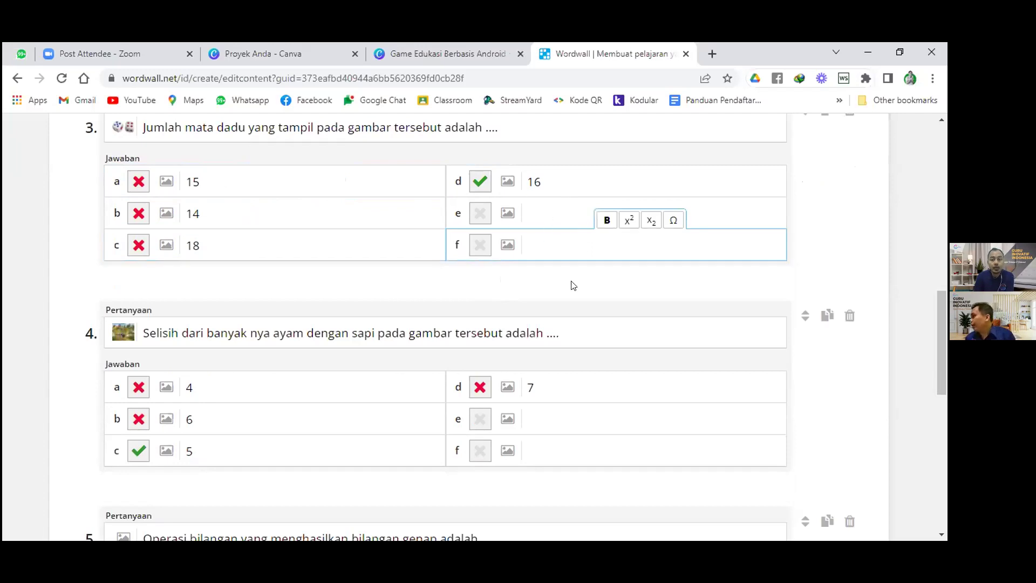
{"action": "scroll", "coordinate": [573, 285], "scroll_direction": "up", "scroll_amount": 1}
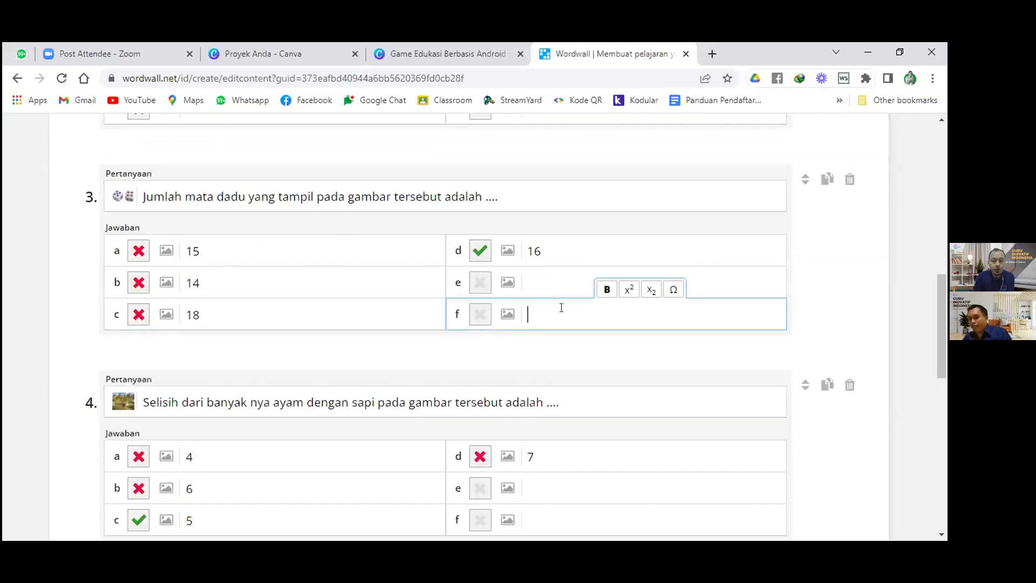
- Review the questions and their answers, from question 5 back up to the activity title and instructions
{"action": "scroll", "coordinate": [562, 307], "scroll_direction": "down", "scroll_amount": 5}
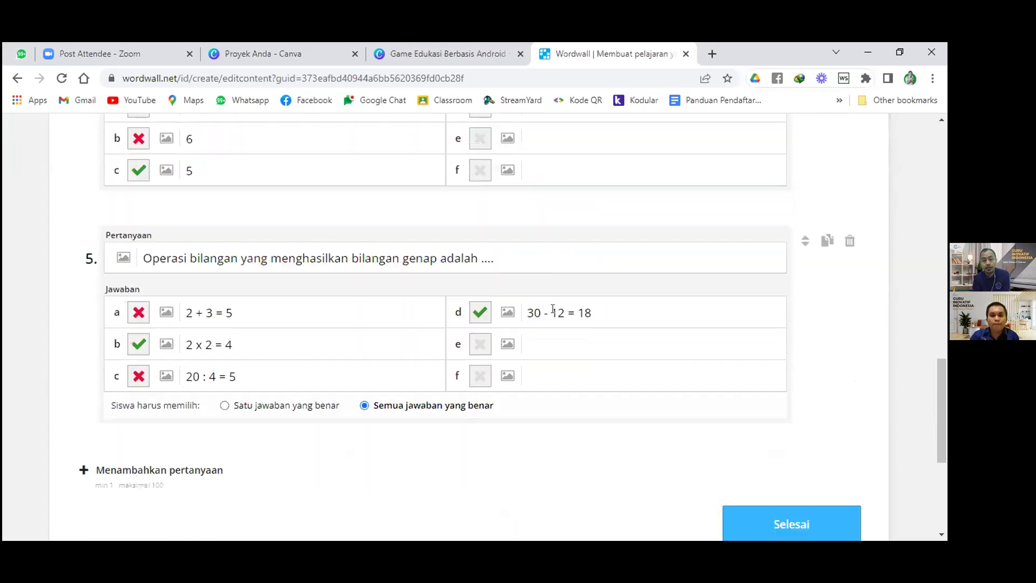
{"action": "scroll", "coordinate": [551, 311], "scroll_direction": "down", "scroll_amount": 4}
{"action": "scroll", "coordinate": [550, 309], "scroll_direction": "up", "scroll_amount": 14}
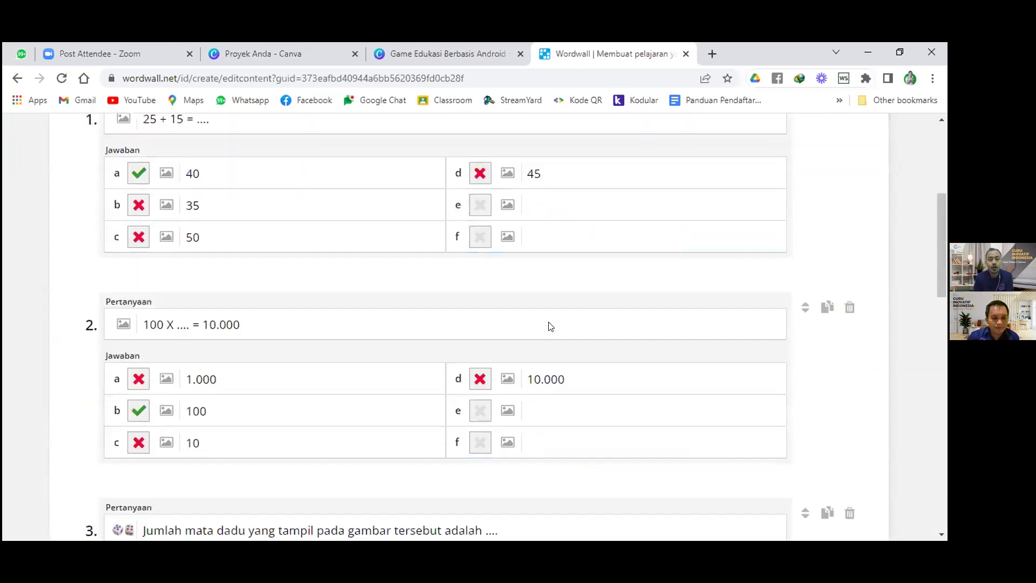
{"action": "scroll", "coordinate": [550, 326], "scroll_direction": "up", "scroll_amount": 5}
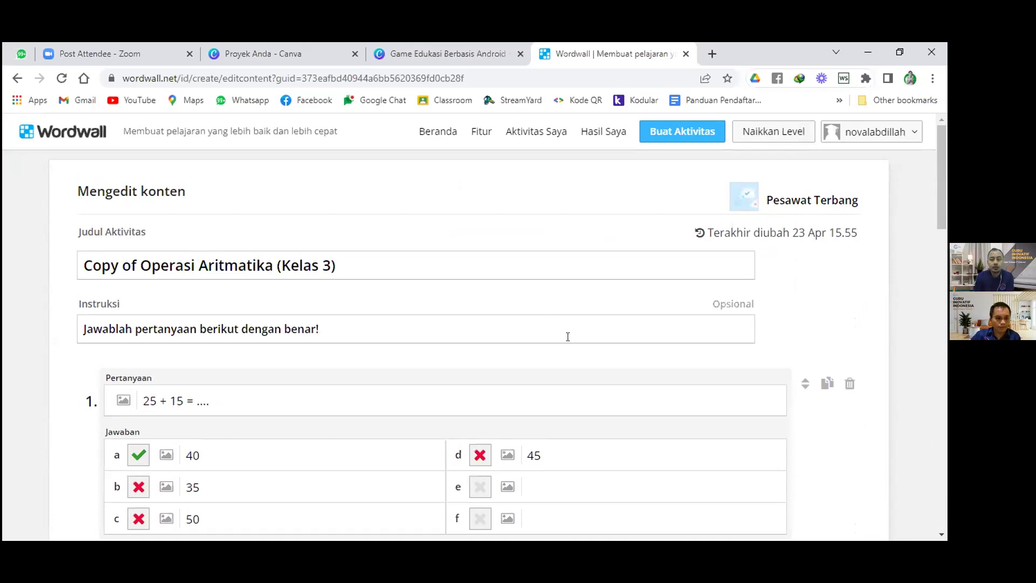
- Finish editing the content of Copy of Operasi Aritmatika (Kelas 3) and save it
{"action": "scroll", "coordinate": [568, 336], "scroll_direction": "down", "scroll_amount": 15}
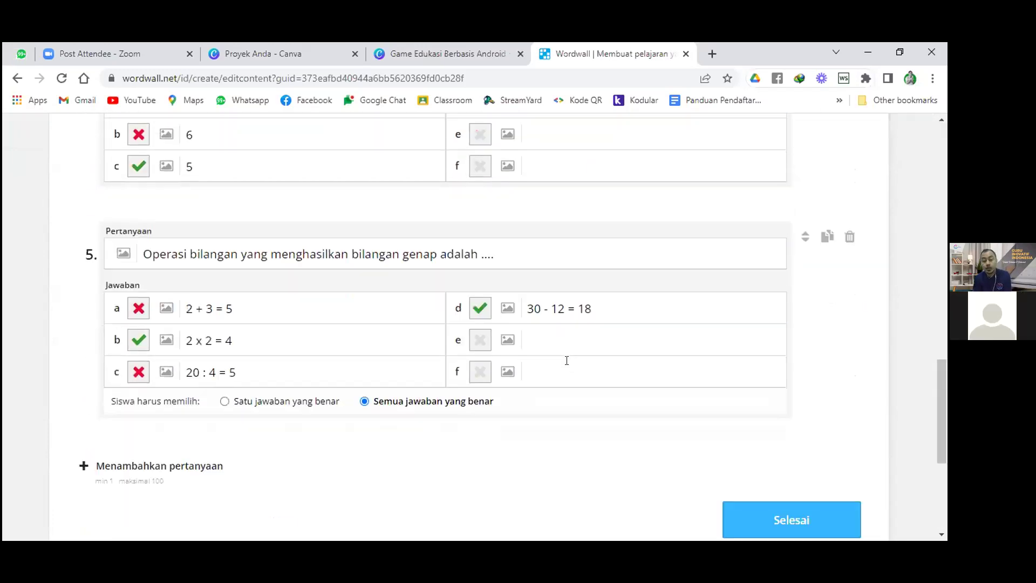
{"action": "scroll", "coordinate": [567, 361], "scroll_direction": "down", "scroll_amount": 4}
{"action": "left_click", "coordinate": [759, 314]}
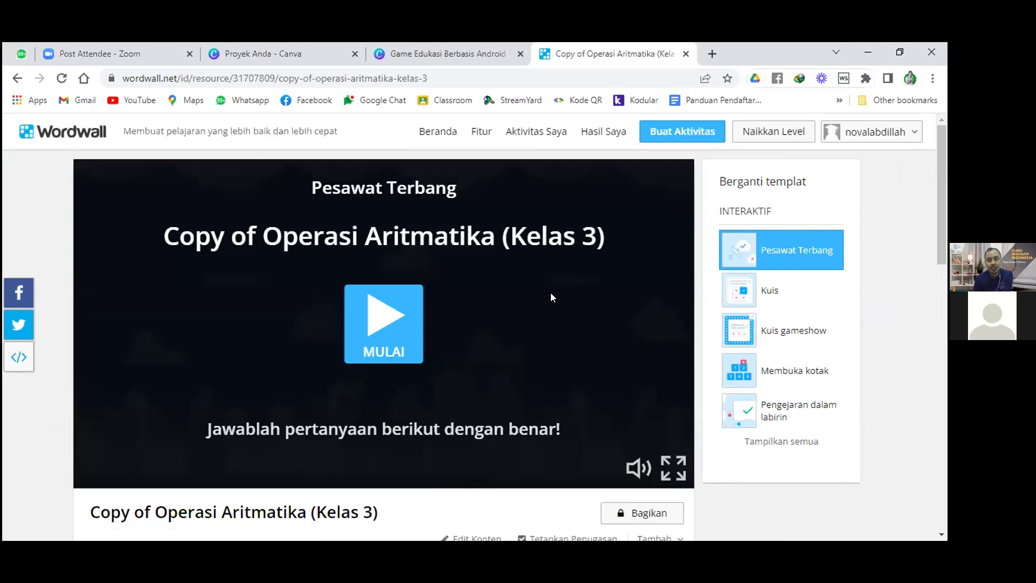
- Create a student assignment for Copy of Operasi Aritmatika (Kelas 3) with name entry, no deadline and Papan Peringkat enabled
{"action": "scroll", "coordinate": [695, 291], "scroll_direction": "down", "scroll_amount": 3}
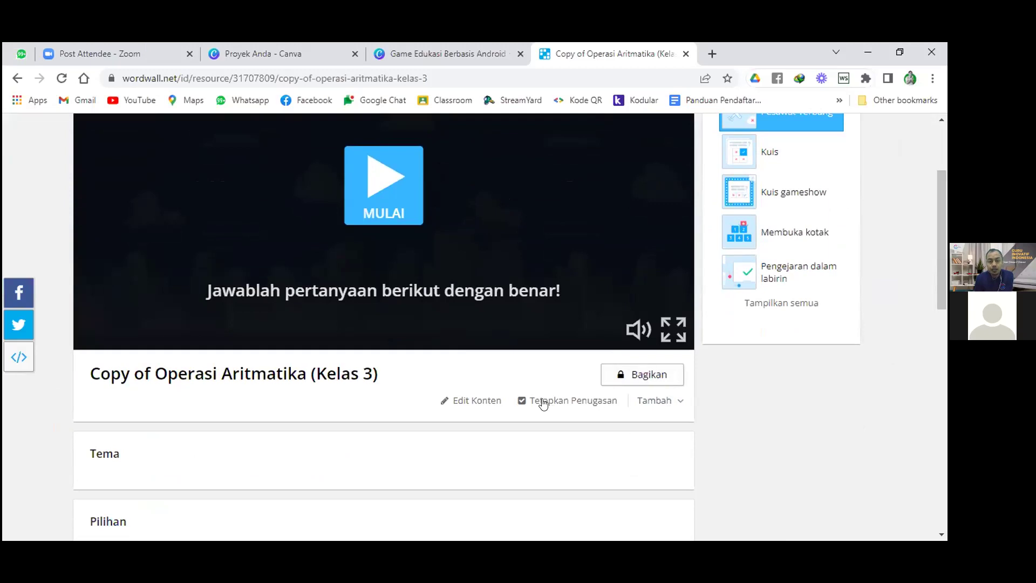
{"action": "left_click", "coordinate": [588, 402]}
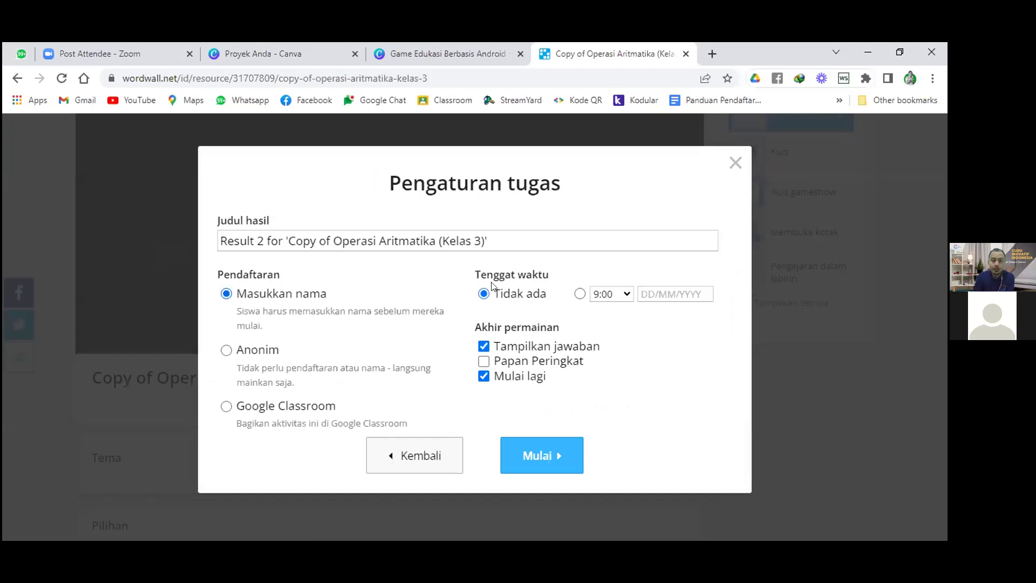
{"action": "left_click", "coordinate": [689, 294]}
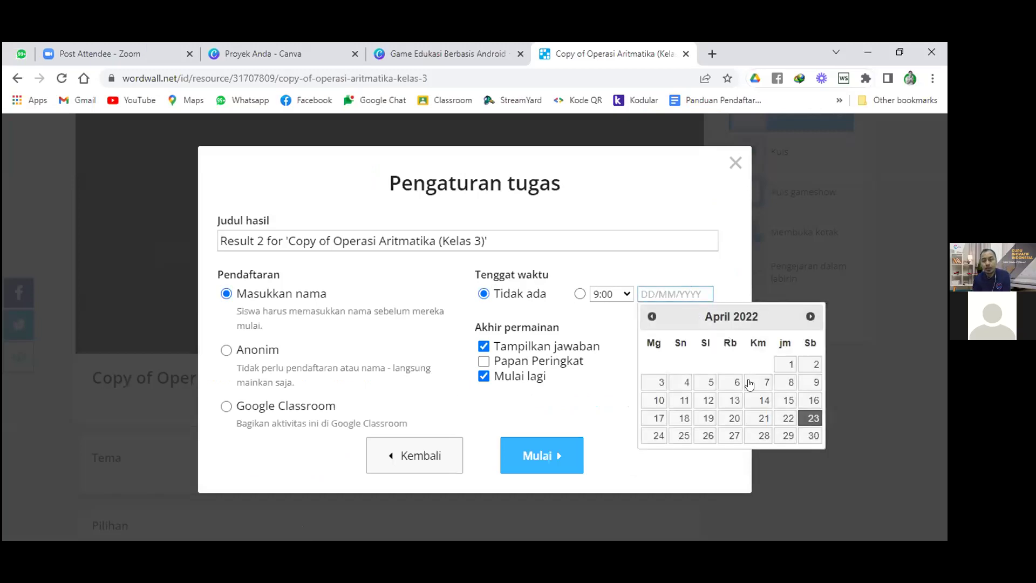
{"action": "left_click", "coordinate": [645, 263]}
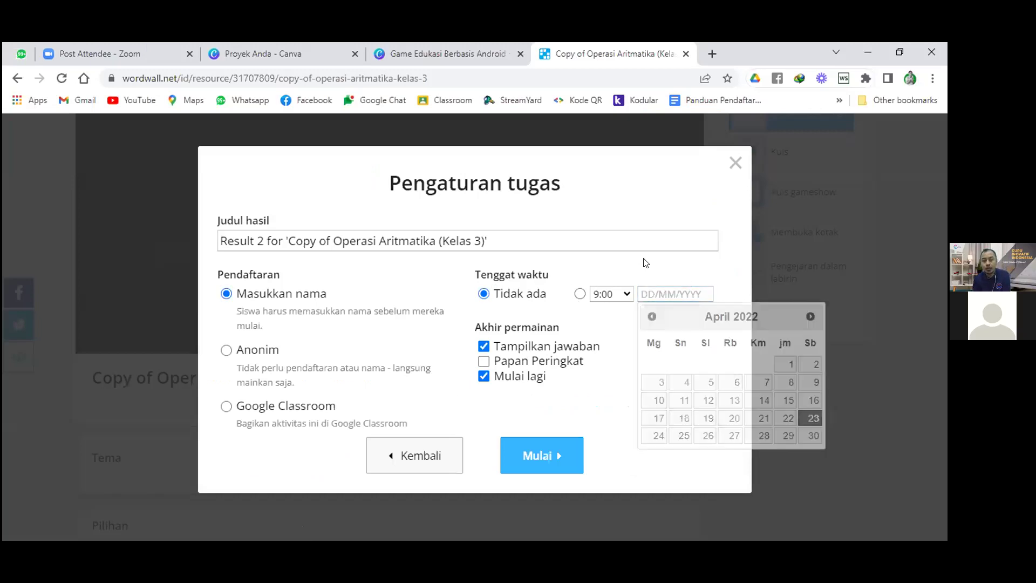
{"action": "left_click", "coordinate": [483, 361]}
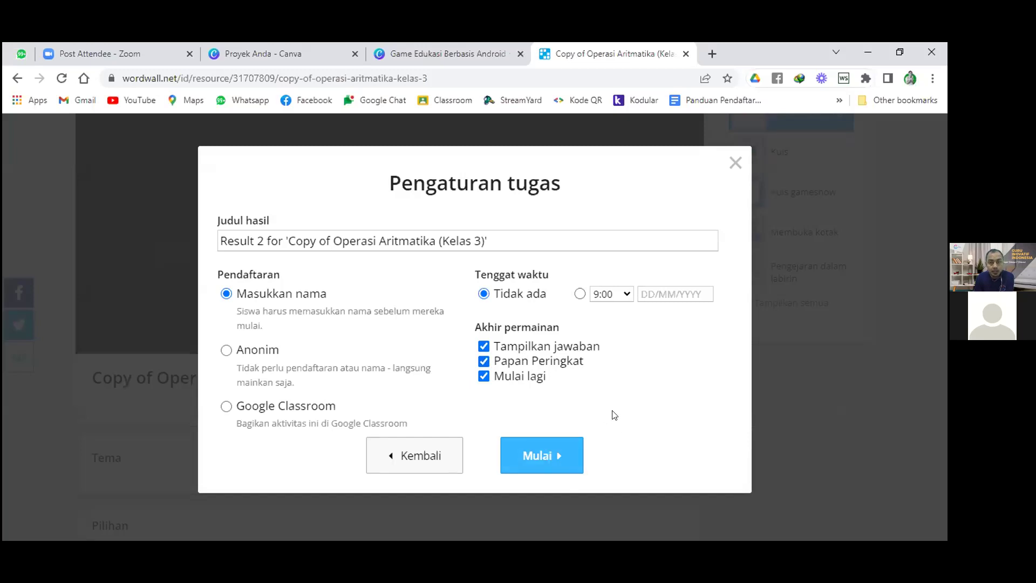
{"action": "left_click", "coordinate": [578, 464]}
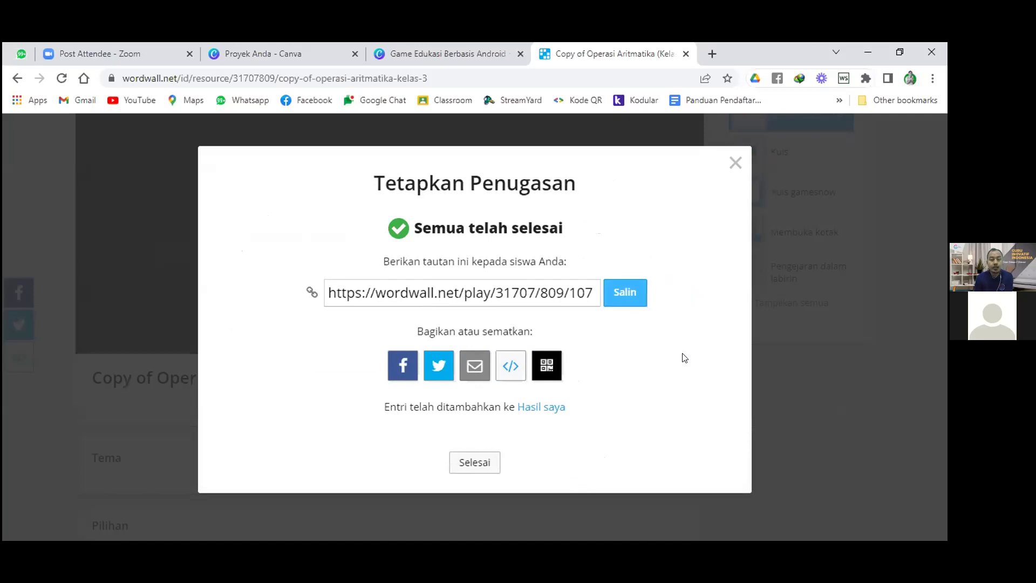
- Copy the assignment link for the students and close the Tetapkan Penugasan dialog
{"action": "left_click", "coordinate": [620, 301]}
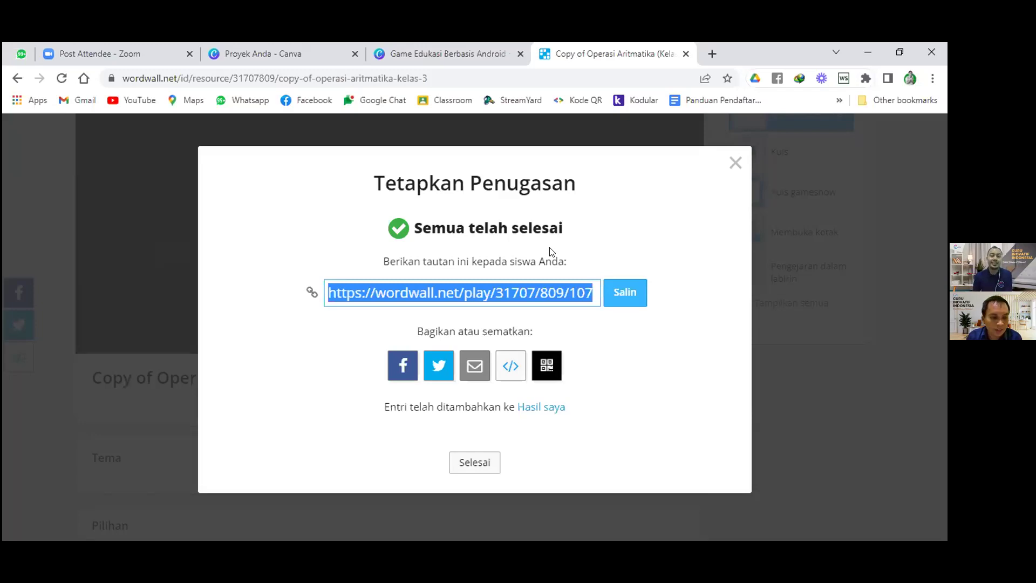
{"action": "left_click", "coordinate": [736, 163]}
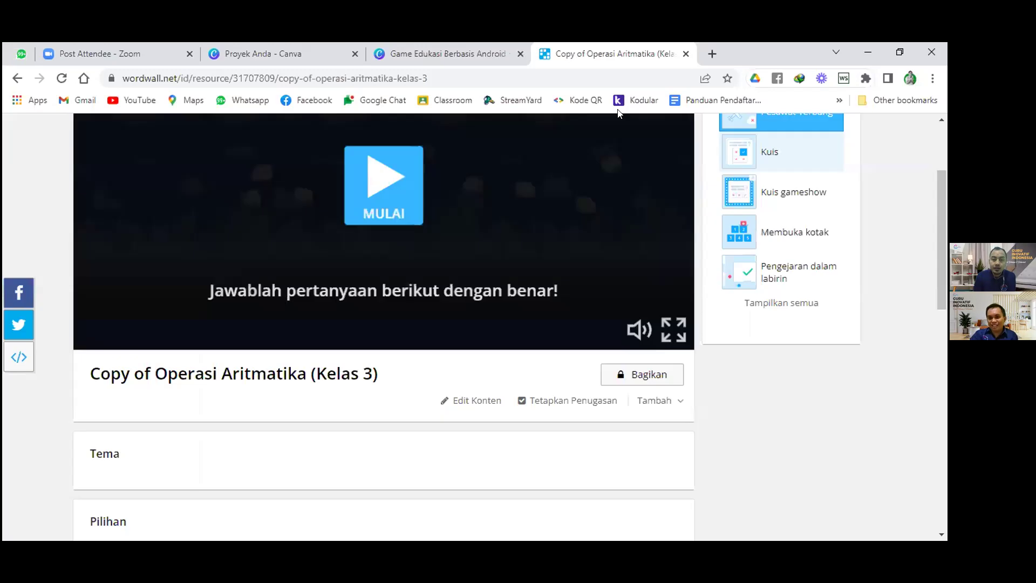